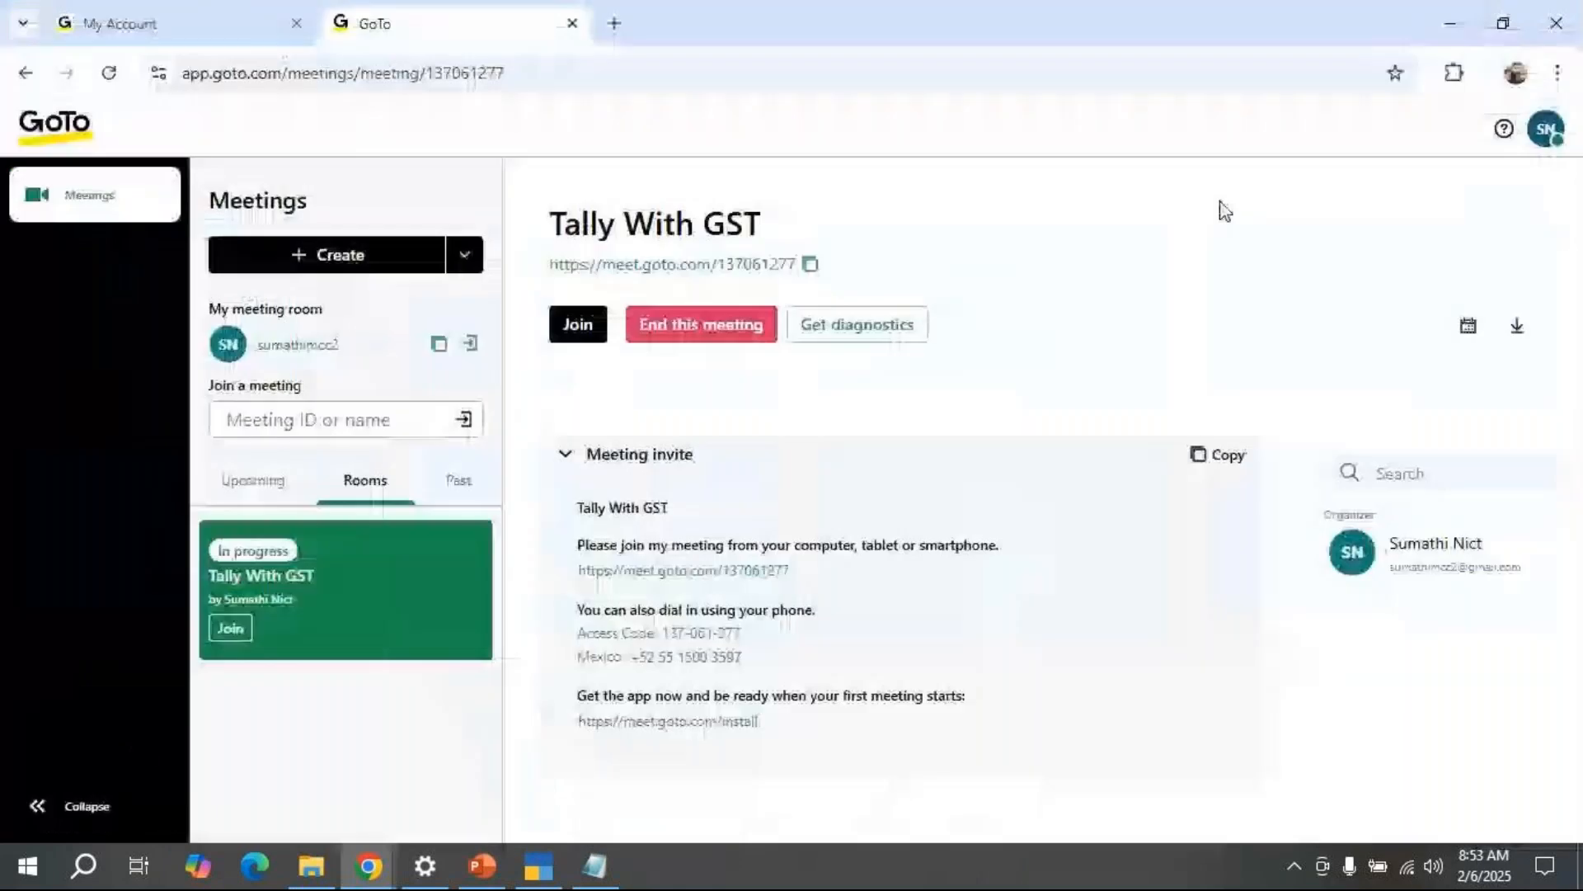
Step: Switch to TallyPrime and quit the receipt details of the open credit note
{"action": "left_click", "coordinate": [1449, 22]}
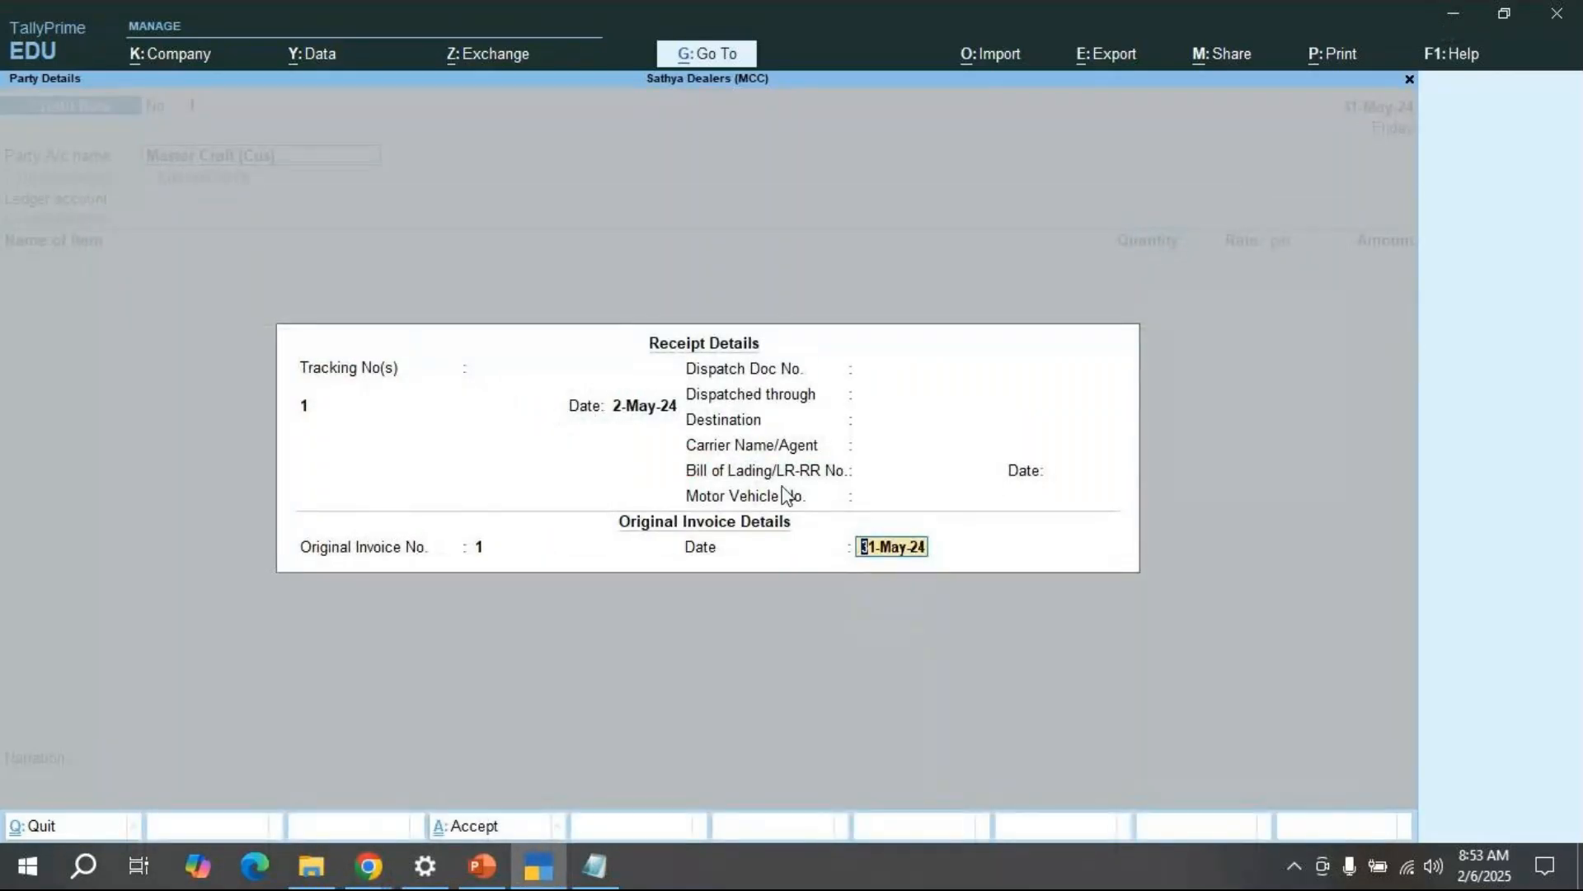
{"action": "key", "text": "BackSpace"}
{"action": "key", "text": "Escape"}
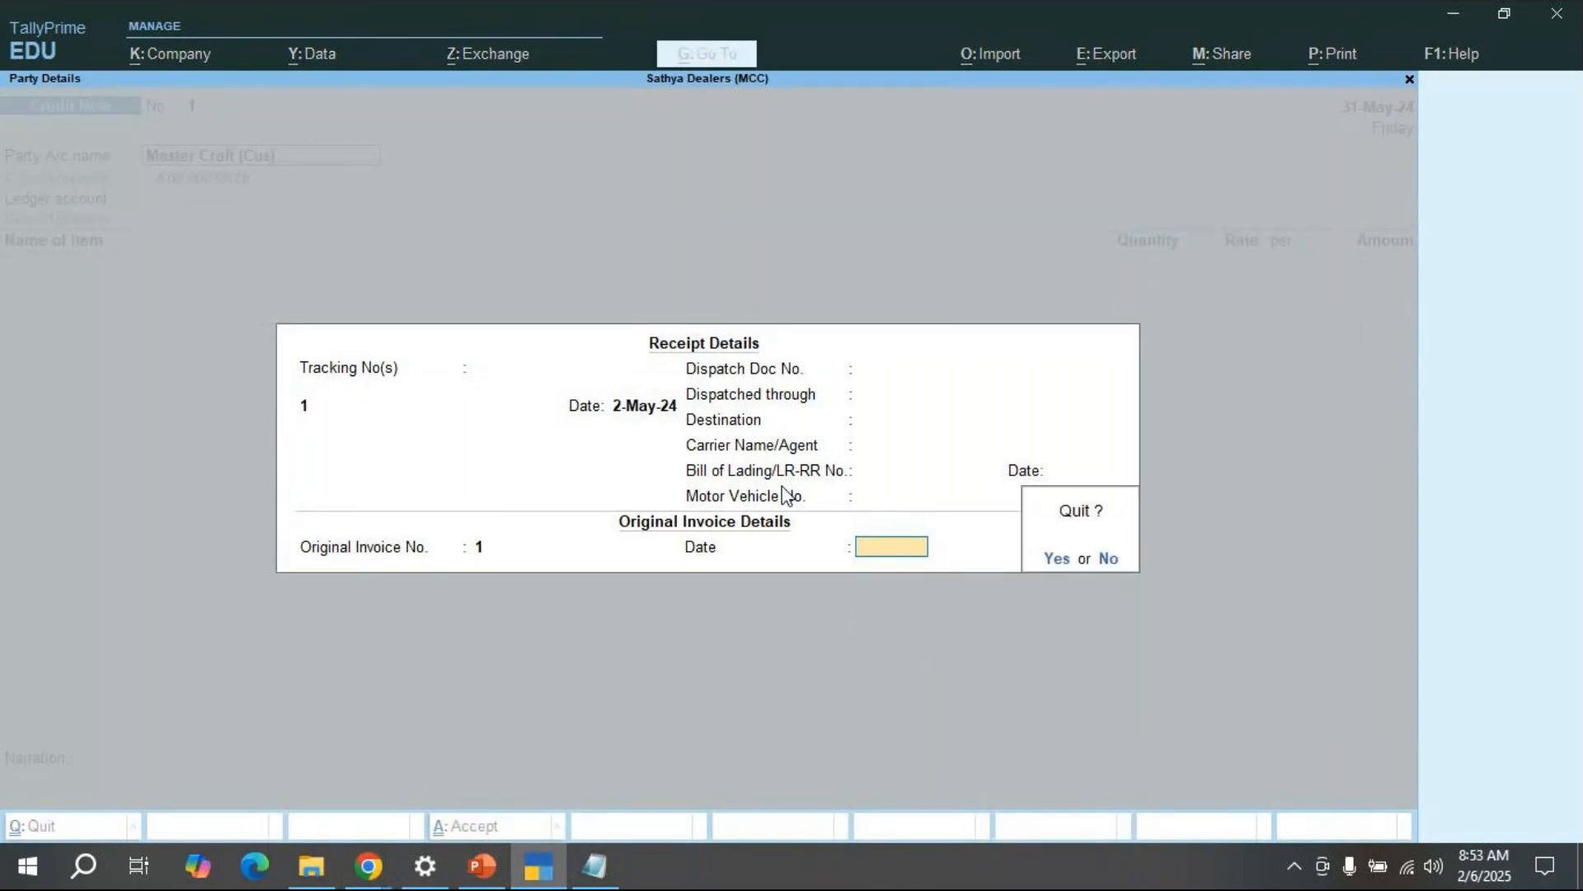
{"action": "key", "text": "y"}
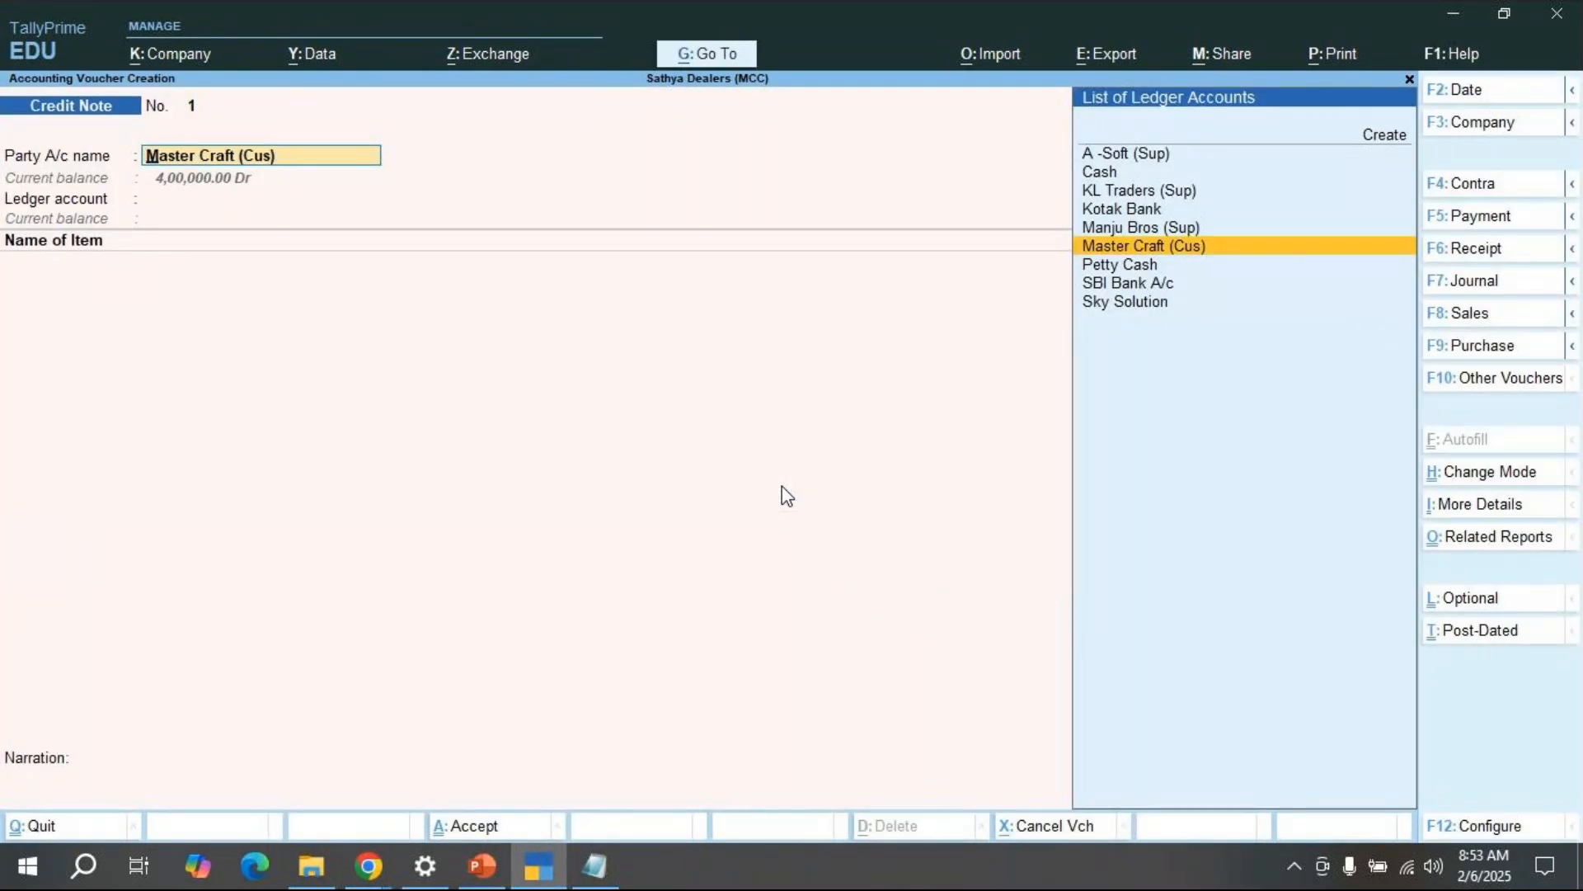
Step: Check the participants in the GoTo meeting window and return to TallyPrime
{"action": "left_click", "coordinate": [369, 865]}
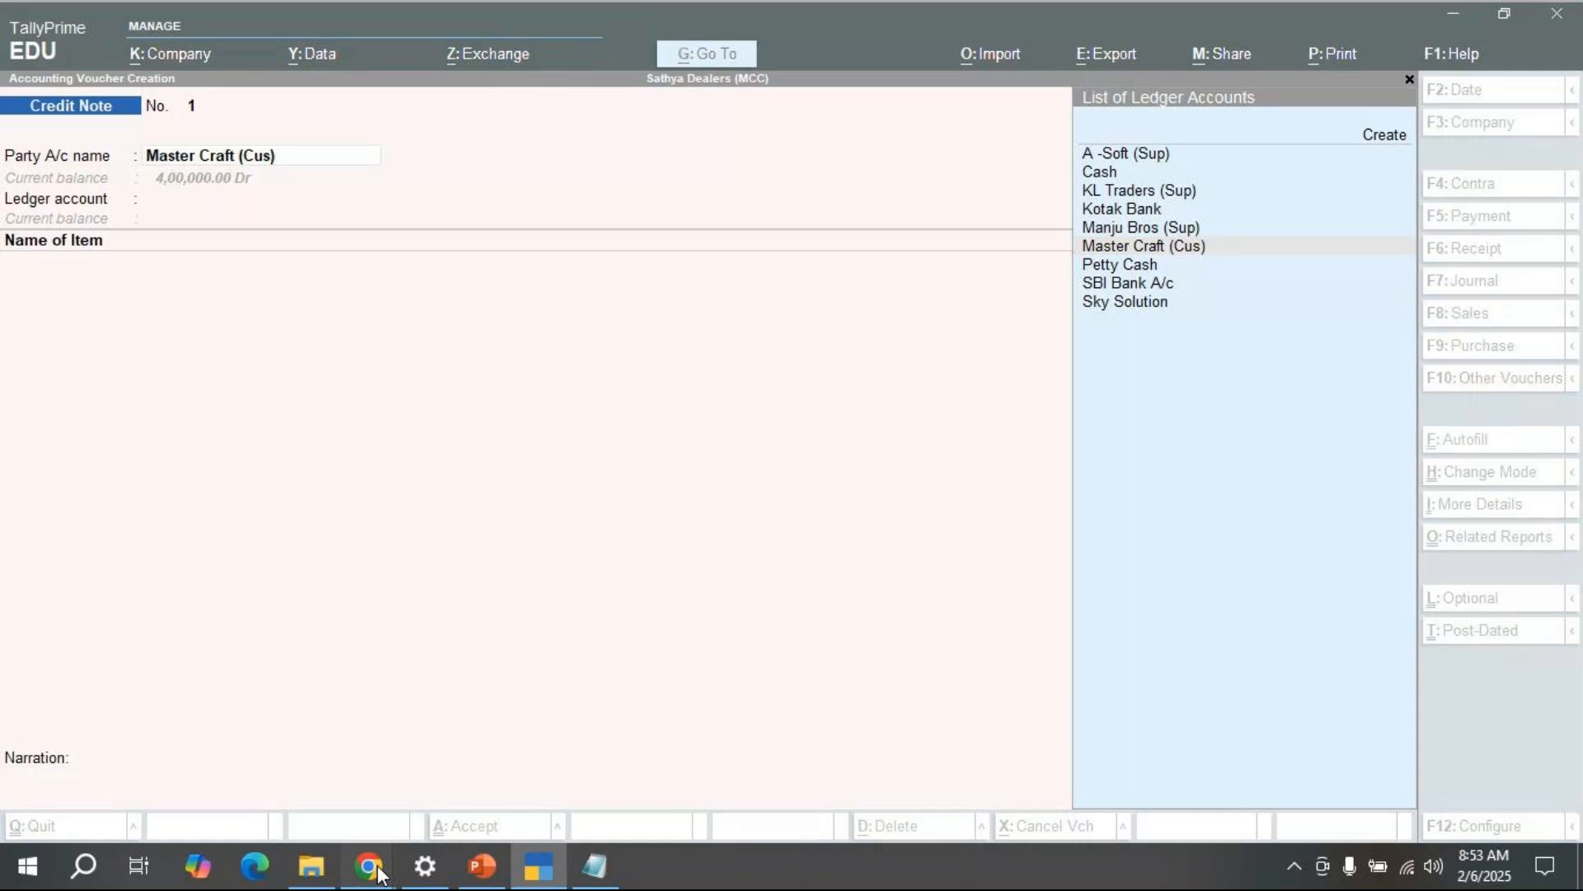
{"action": "left_click", "coordinate": [386, 804]}
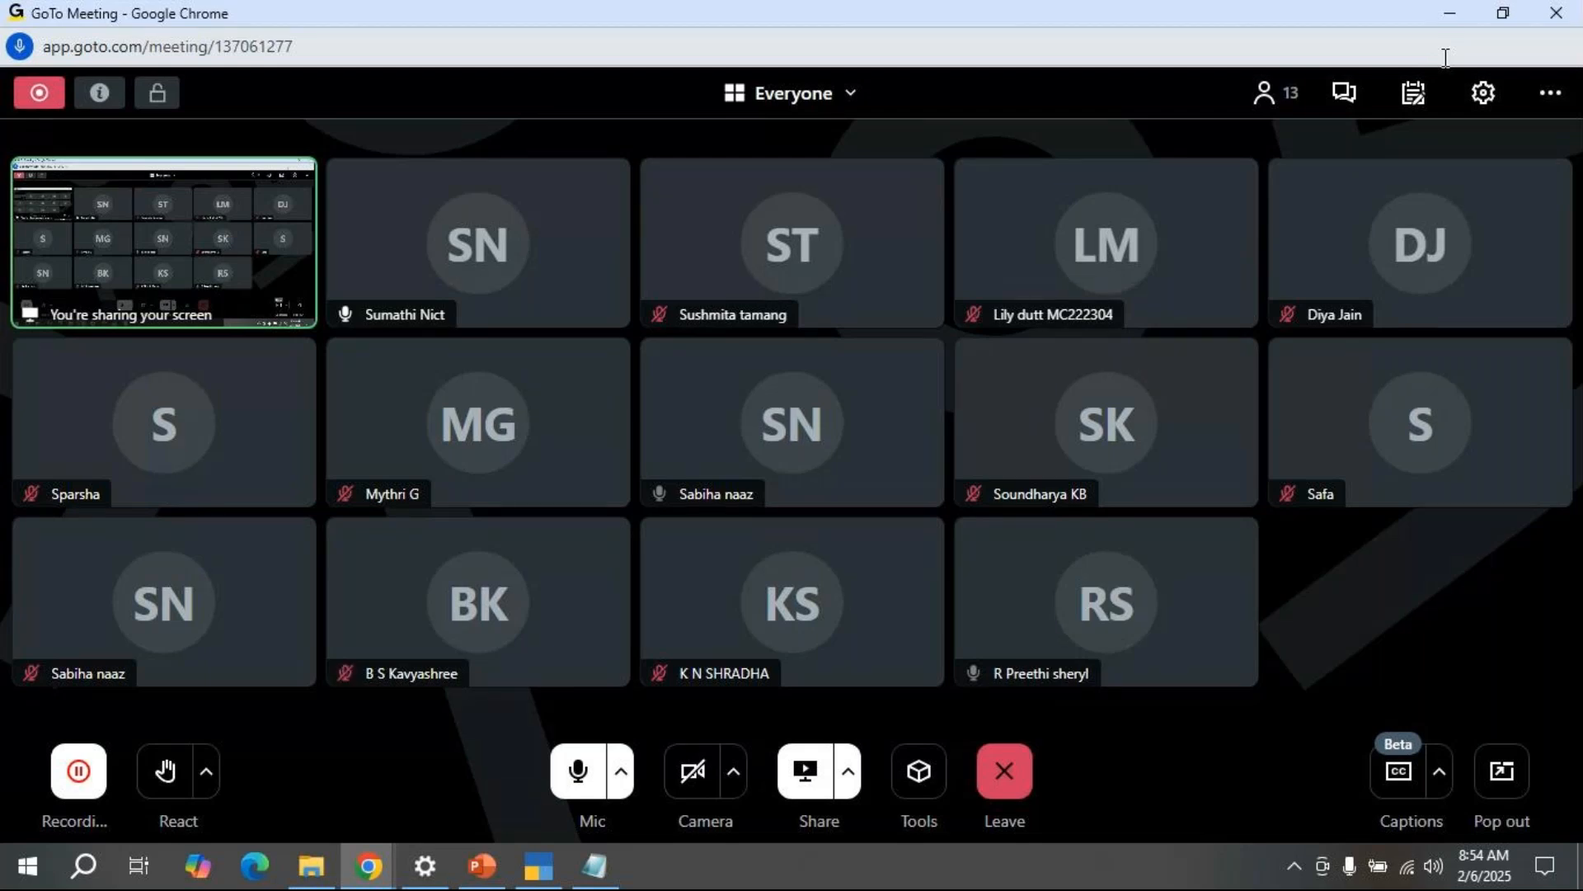
{"action": "left_click", "coordinate": [1449, 14]}
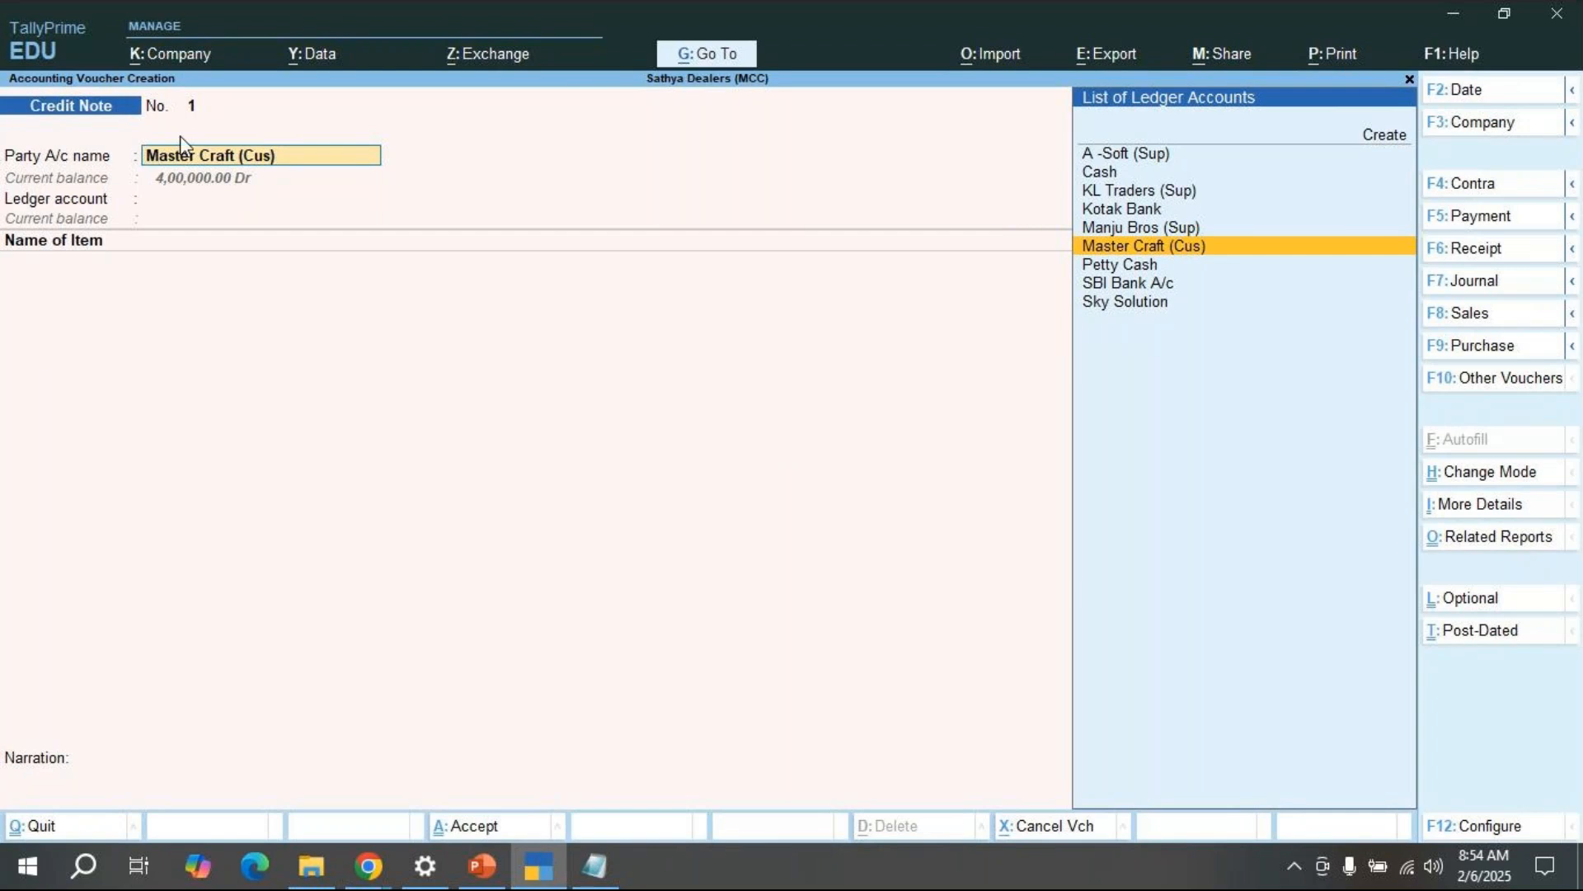
{"action": "key", "text": "Return"}
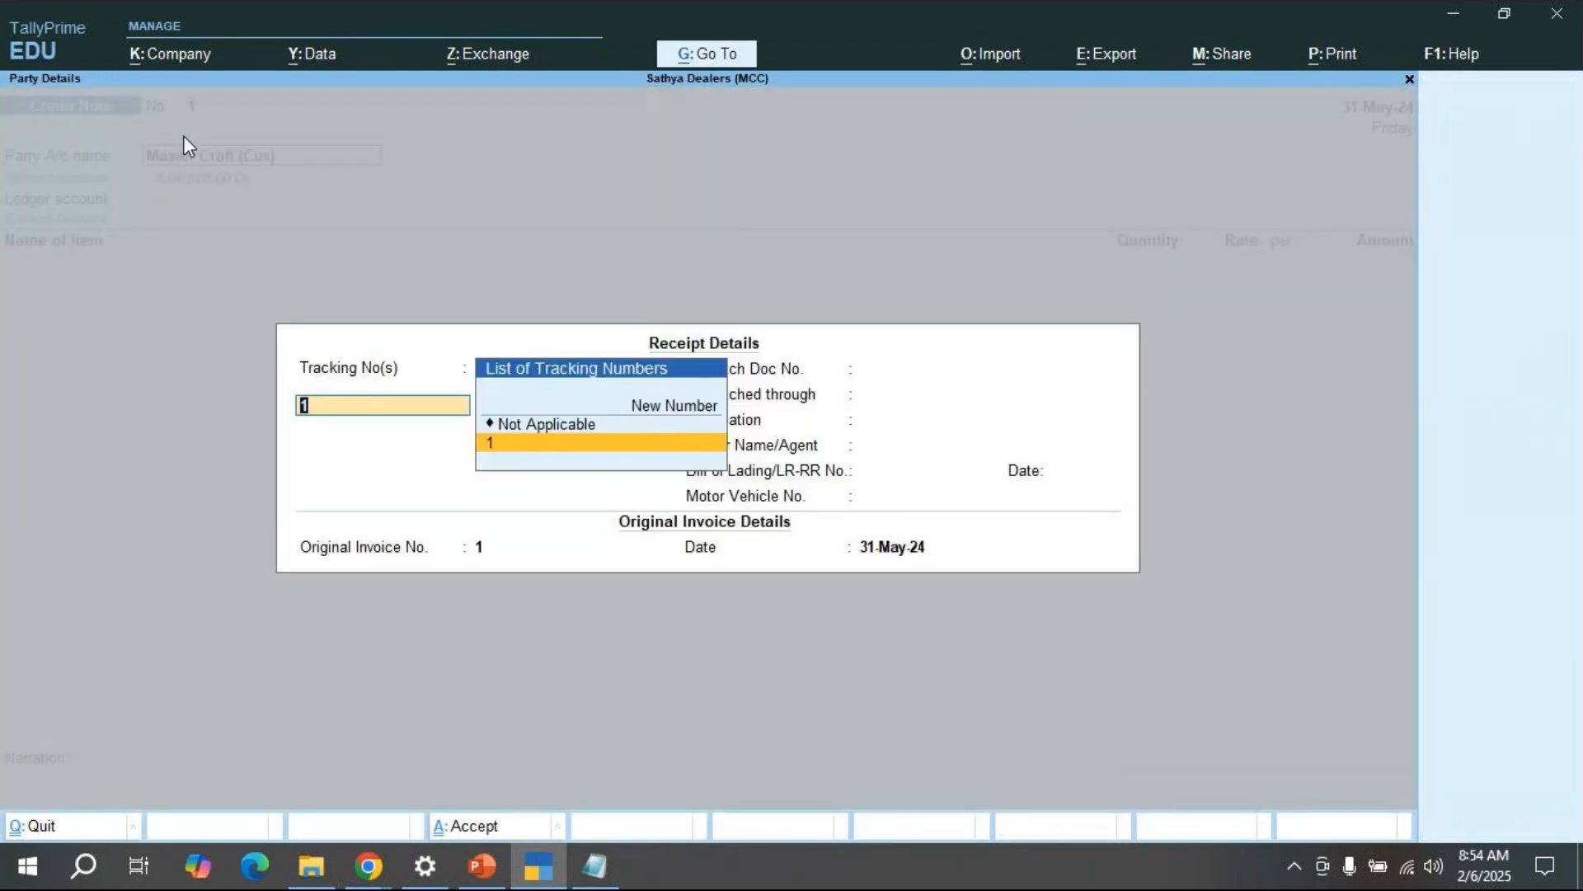
{"action": "key", "text": "Return"}
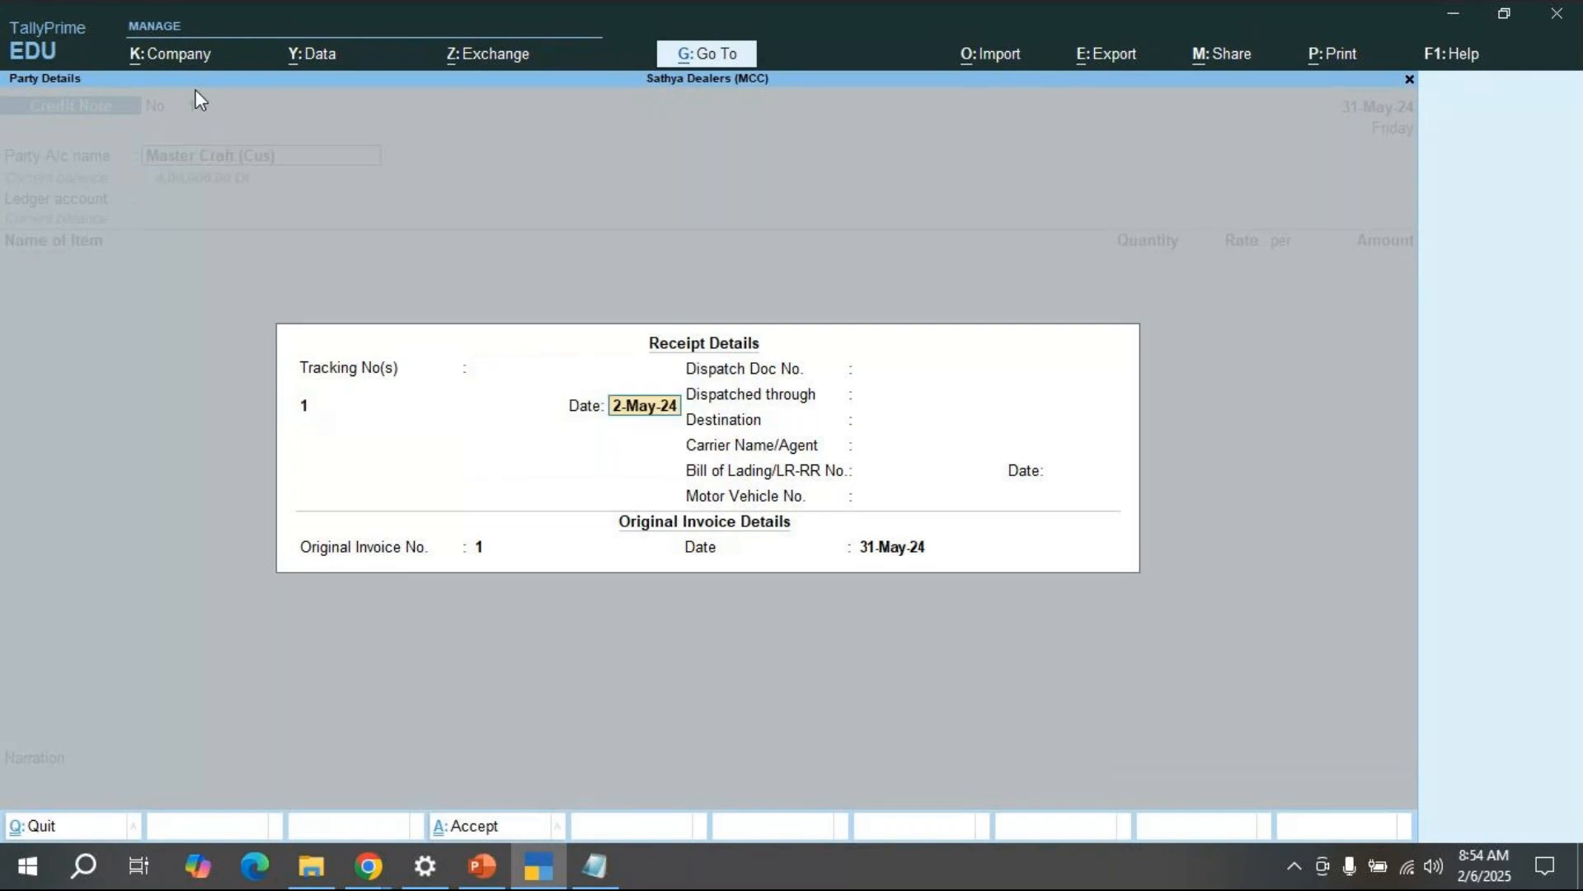
{"action": "key", "text": "Return"}
{"action": "key", "text": "Return"}
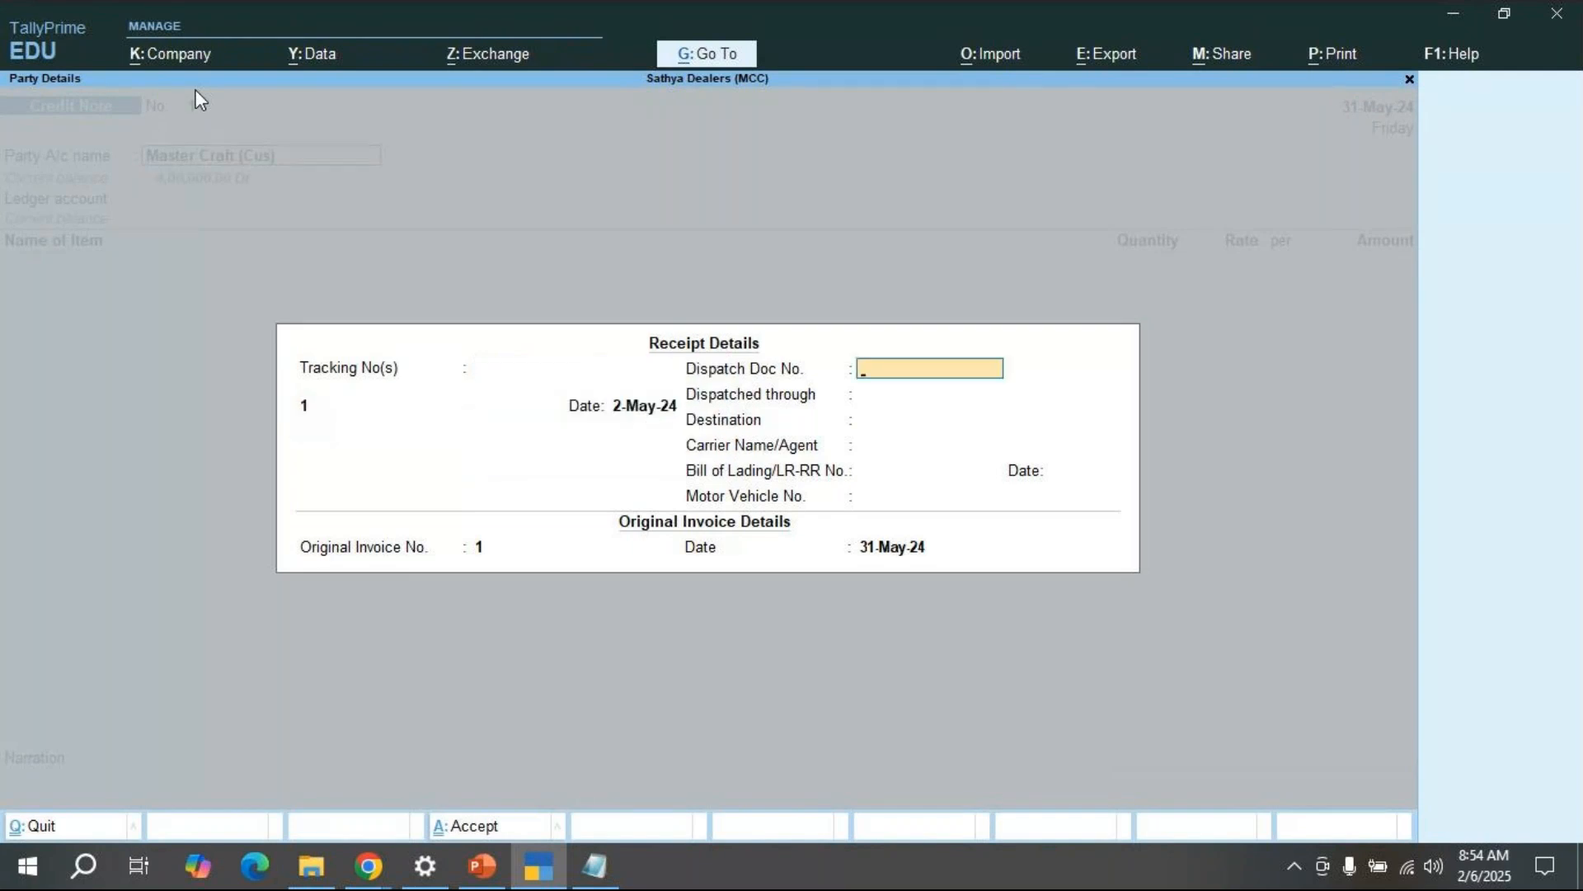
{"action": "key", "text": "BackSpace"}
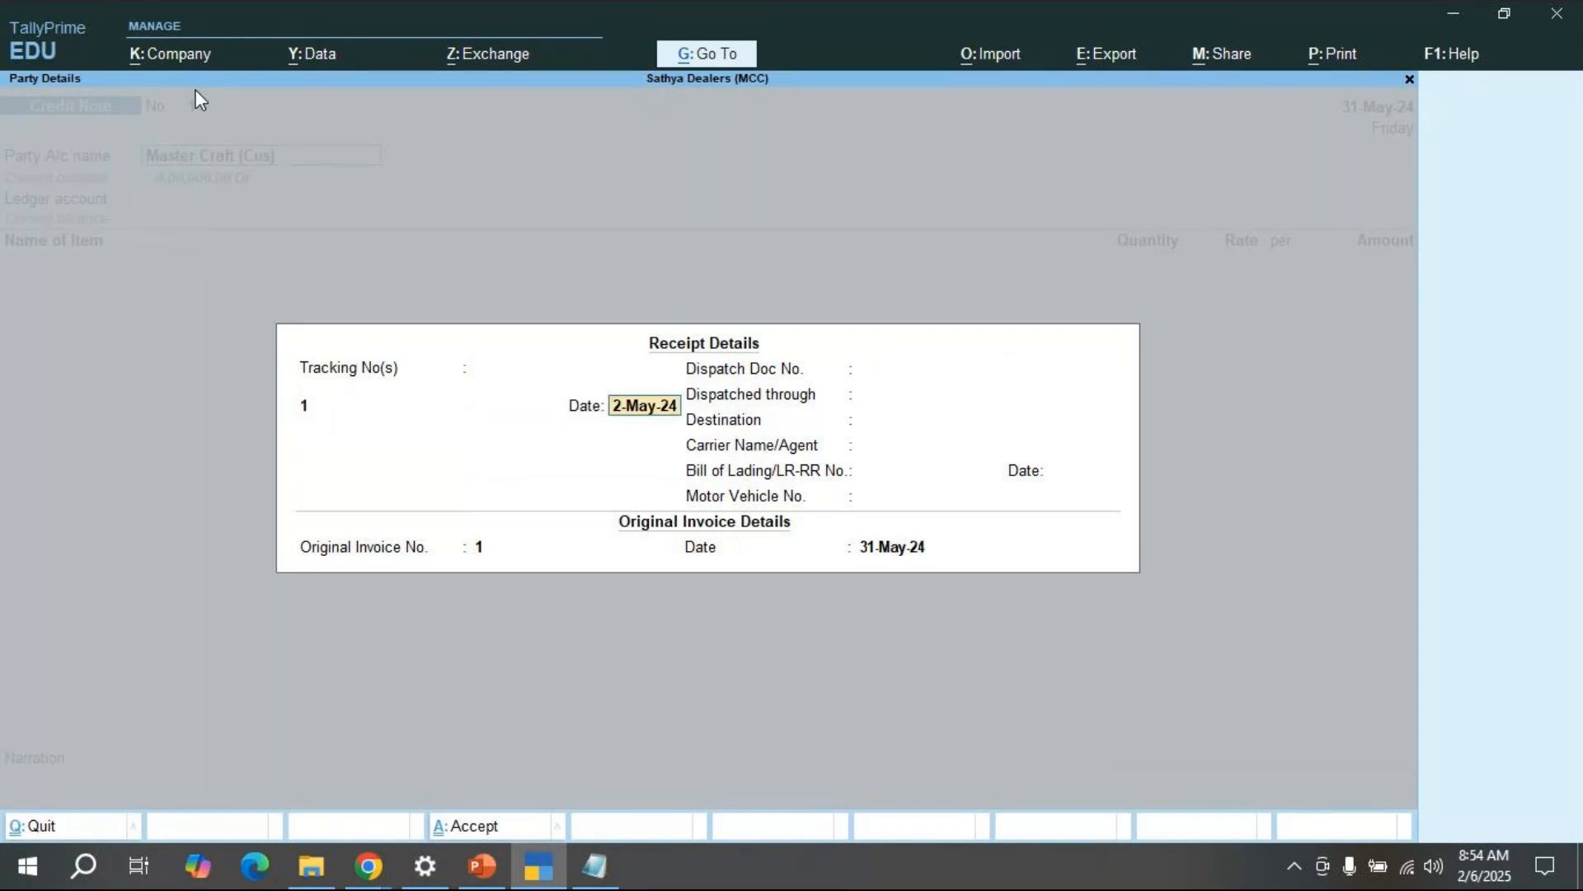
{"action": "key", "text": "BackSpace"}
{"action": "type", "text": "31"}
{"action": "type", "text": "-5"}
{"action": "key", "text": "Return"}
{"action": "key", "text": "Return"}
{"action": "key", "text": "Return"}
{"action": "key", "text": "Return"}
{"action": "key", "text": "Return"}
{"action": "key", "text": "Return"}
{"action": "key", "text": "Return"}
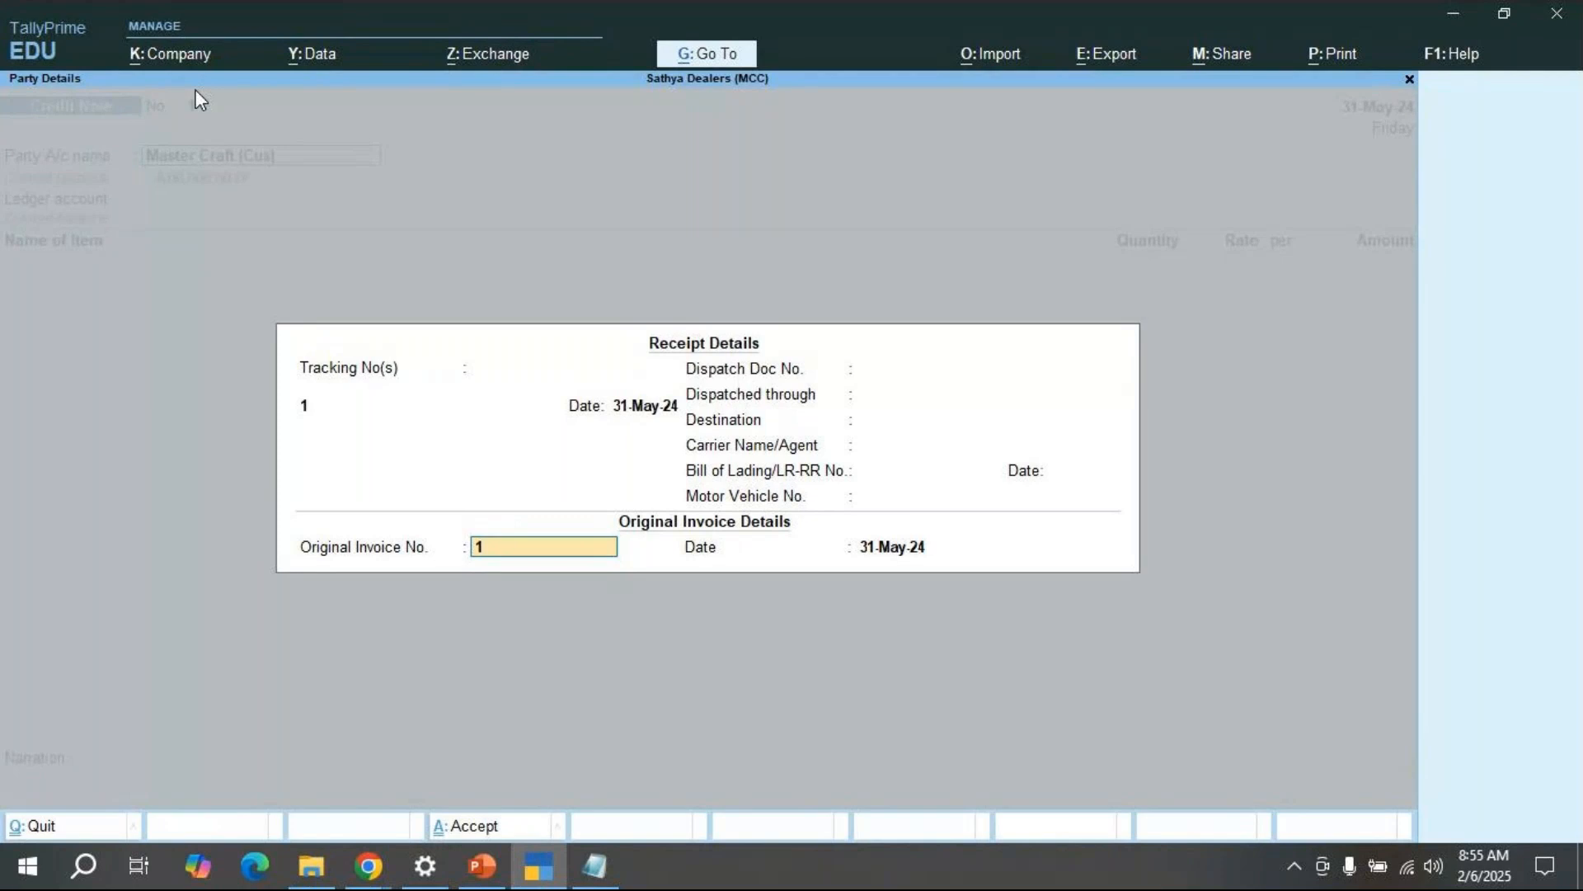
{"action": "key", "text": "Return"}
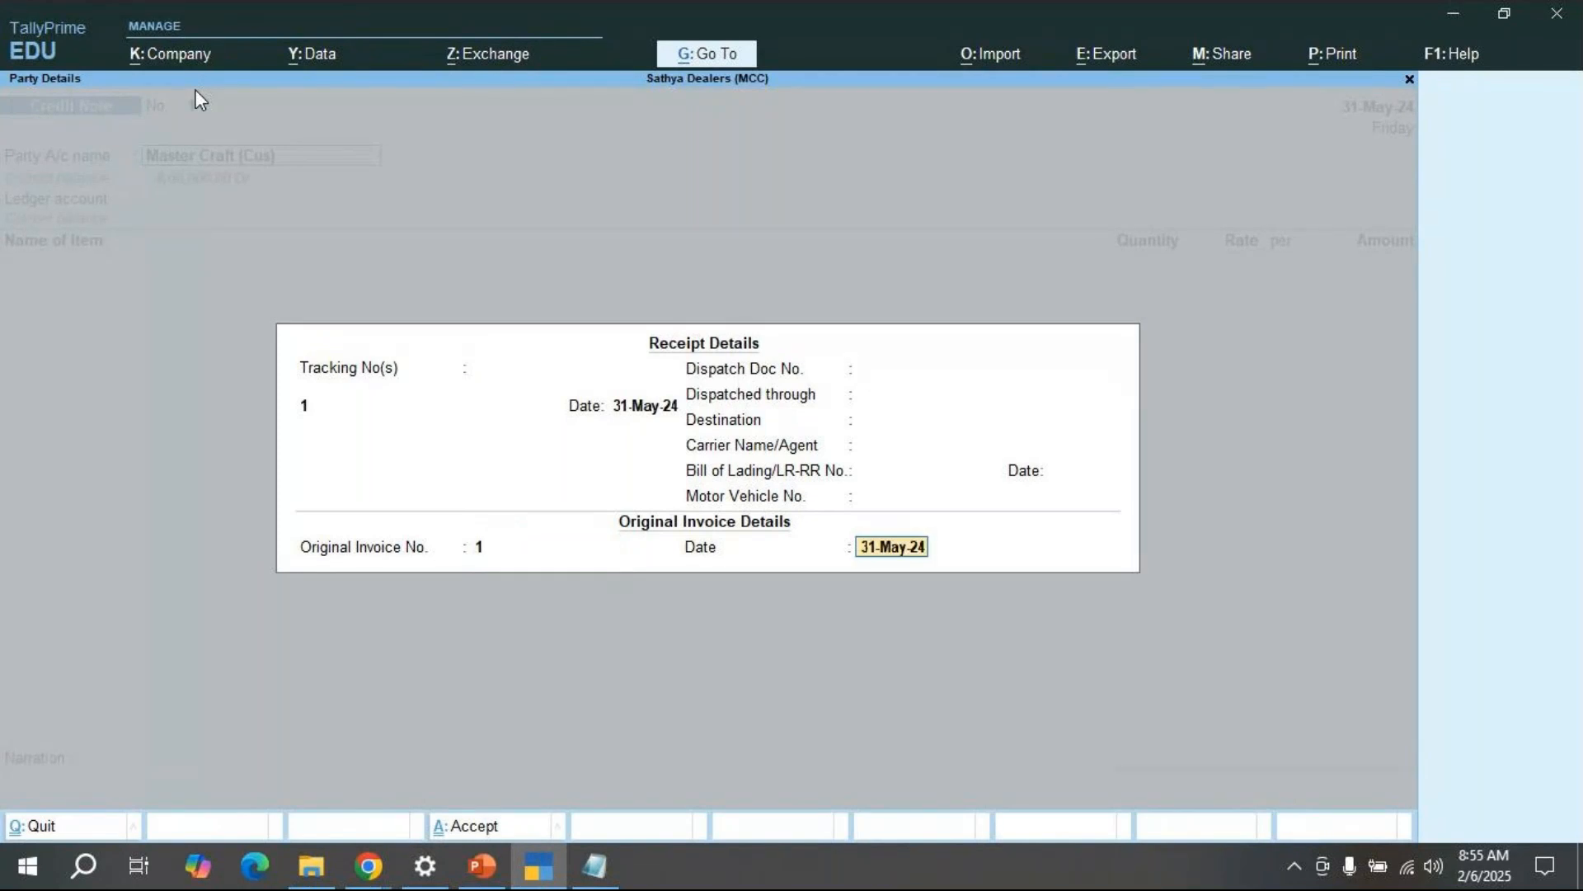
{"action": "key", "text": "BackSpace"}
{"action": "type", "text": "2-5"}
Step: Quit the unsaved credit note for Master Craft (Cus) and open the Day Book
{"action": "key", "text": "Escape"}
{"action": "key", "text": "Escape"}
{"action": "key", "text": "y"}
{"action": "key", "text": "Escape"}
{"action": "key", "text": "Escape"}
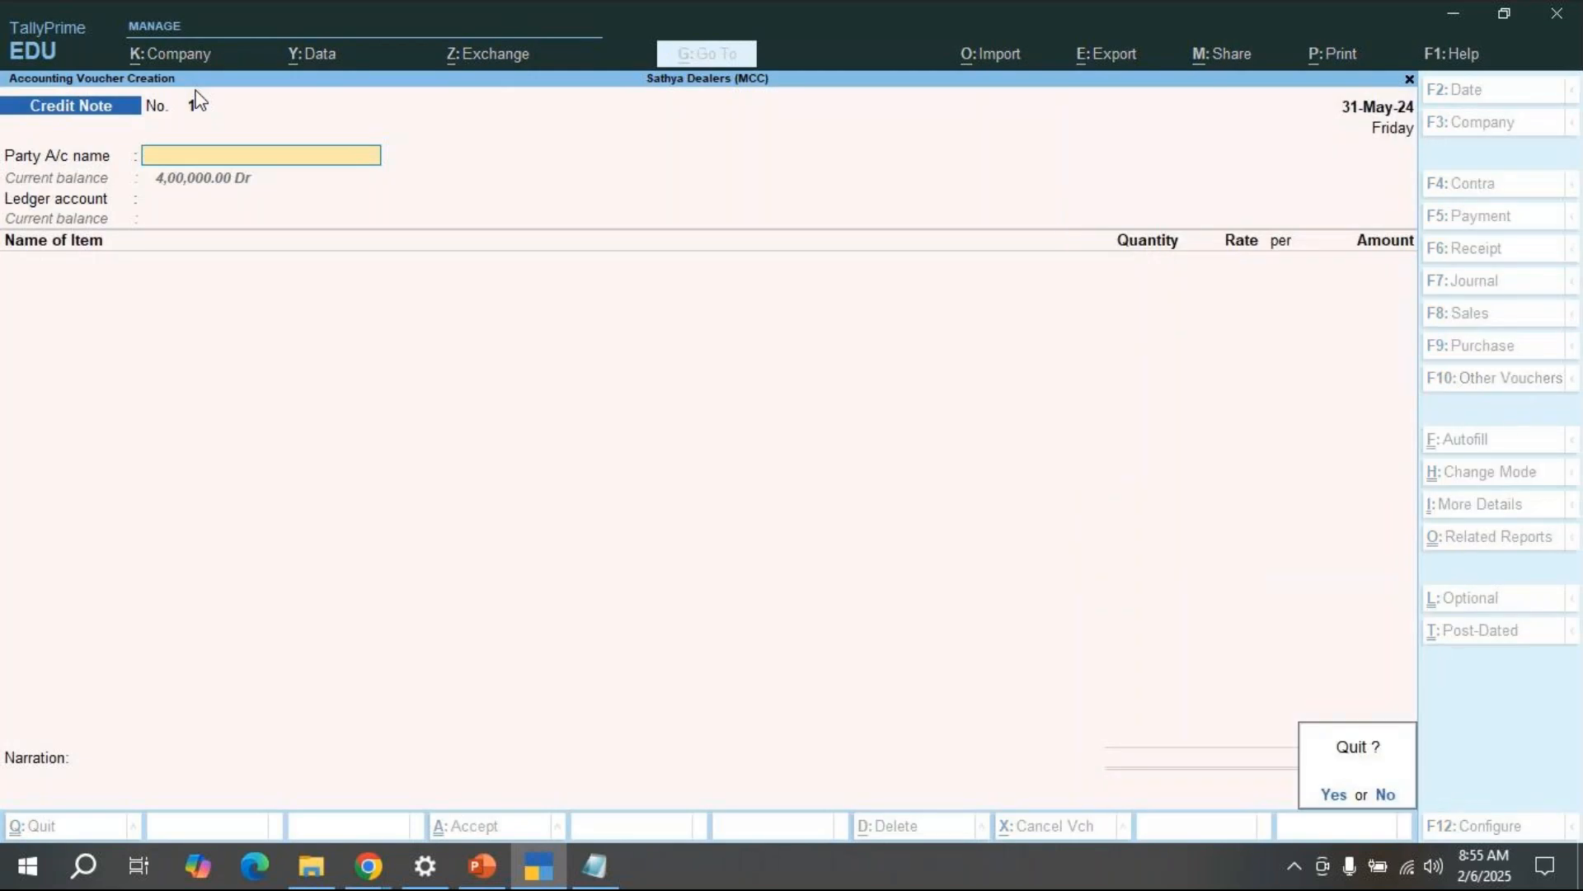
{"action": "key", "text": "y"}
{"action": "key", "text": "Down"}
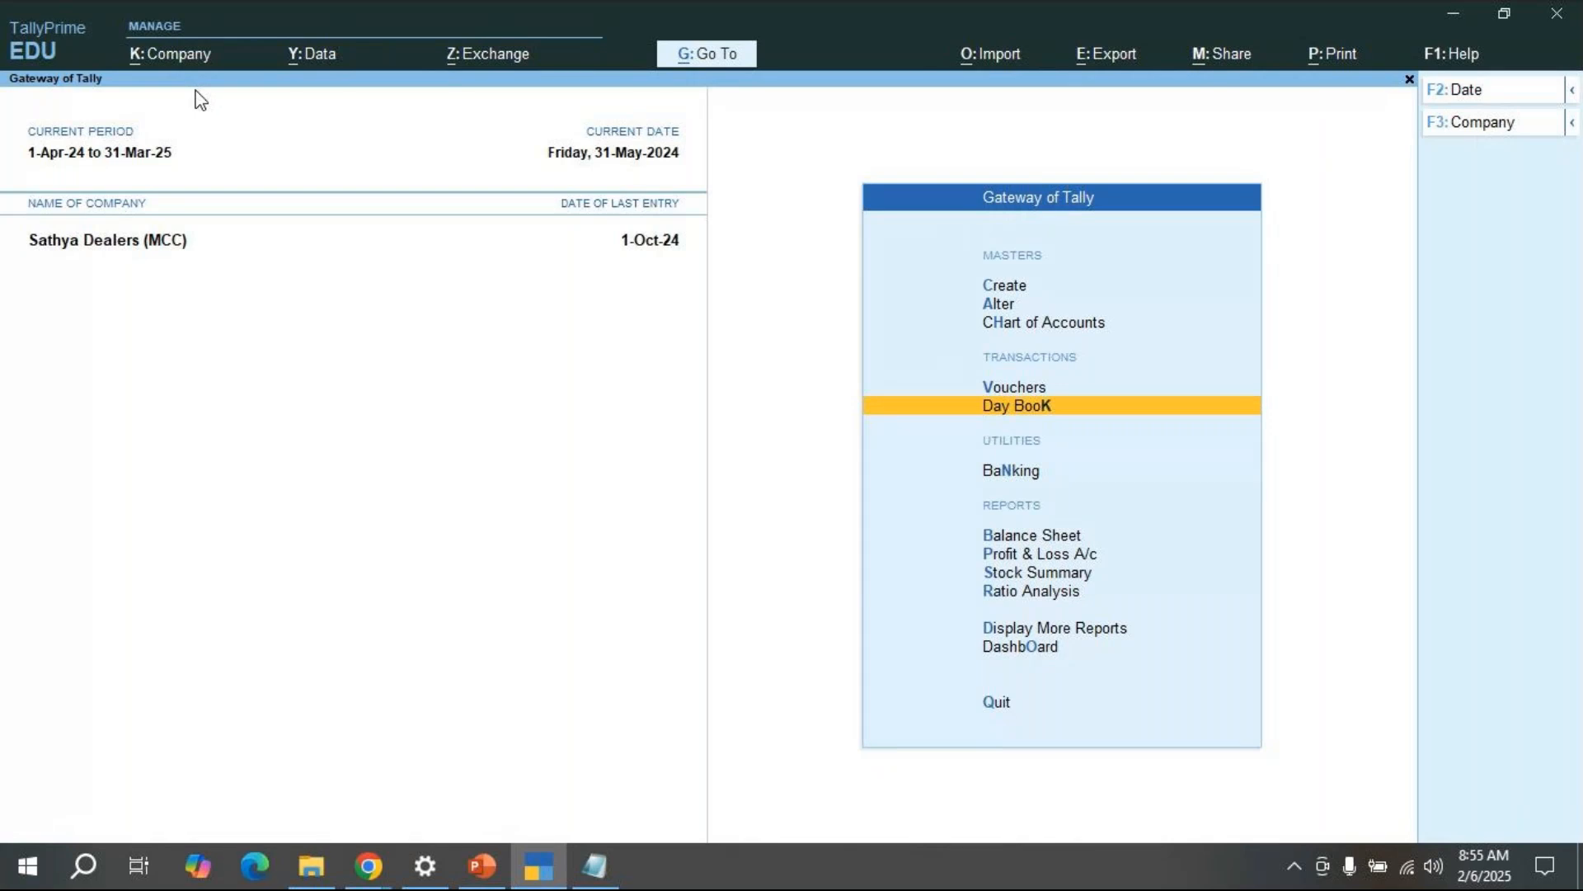
{"action": "key", "text": "Return"}
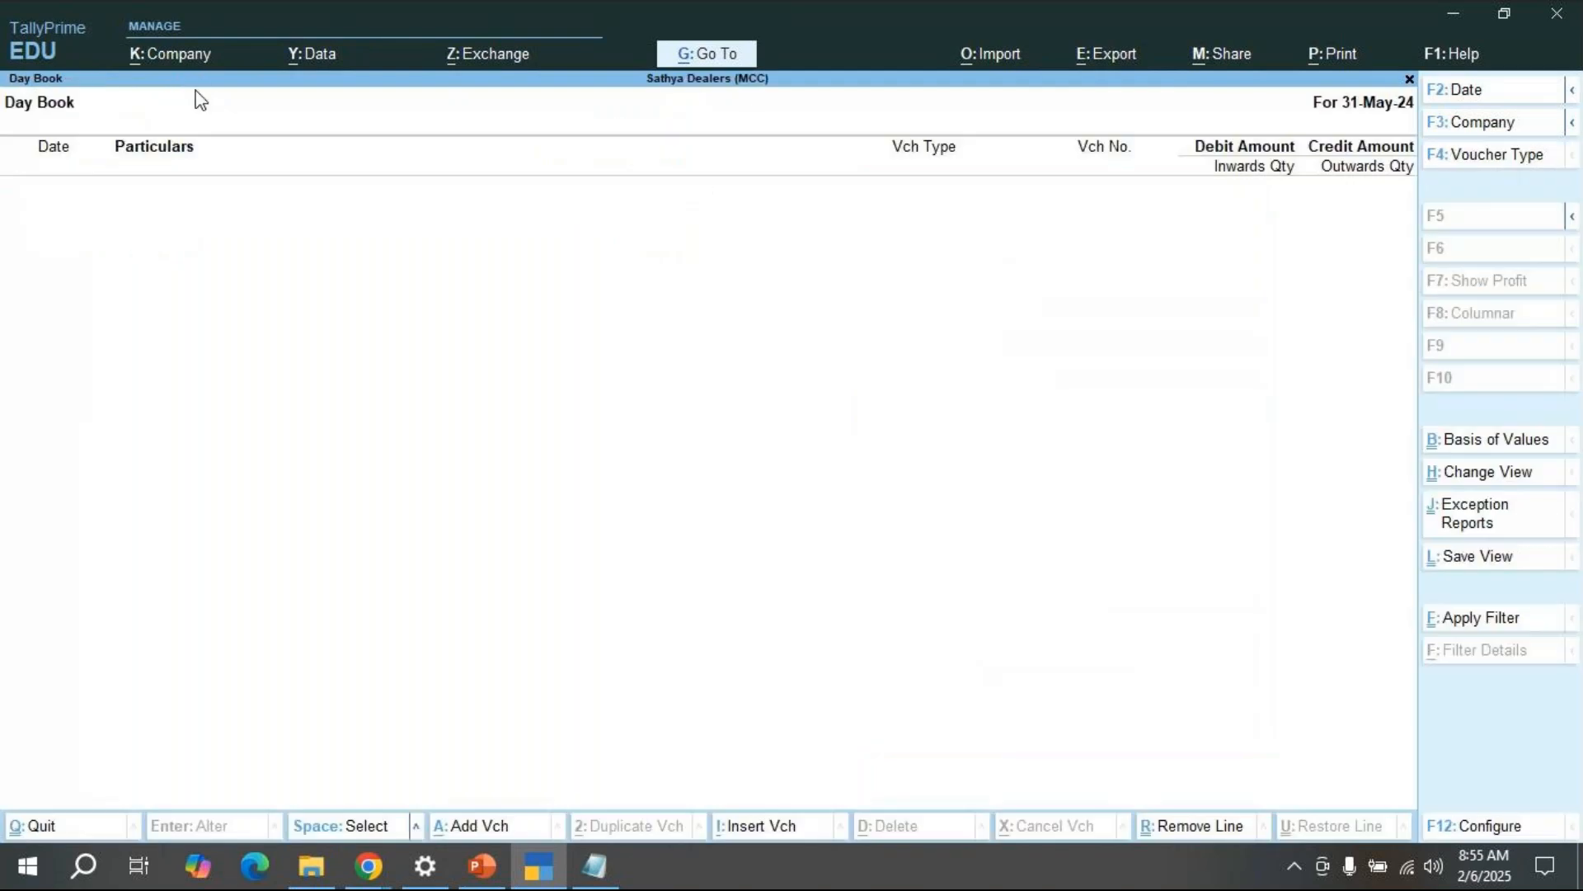
Step: Change the Day Book period by leaving both the From and To dates blank to list all vouchers
{"action": "key", "text": "alt+F2"}
{"action": "key", "text": "BackSpace"}
{"action": "key", "text": "Return"}
{"action": "key", "text": "BackSpace"}
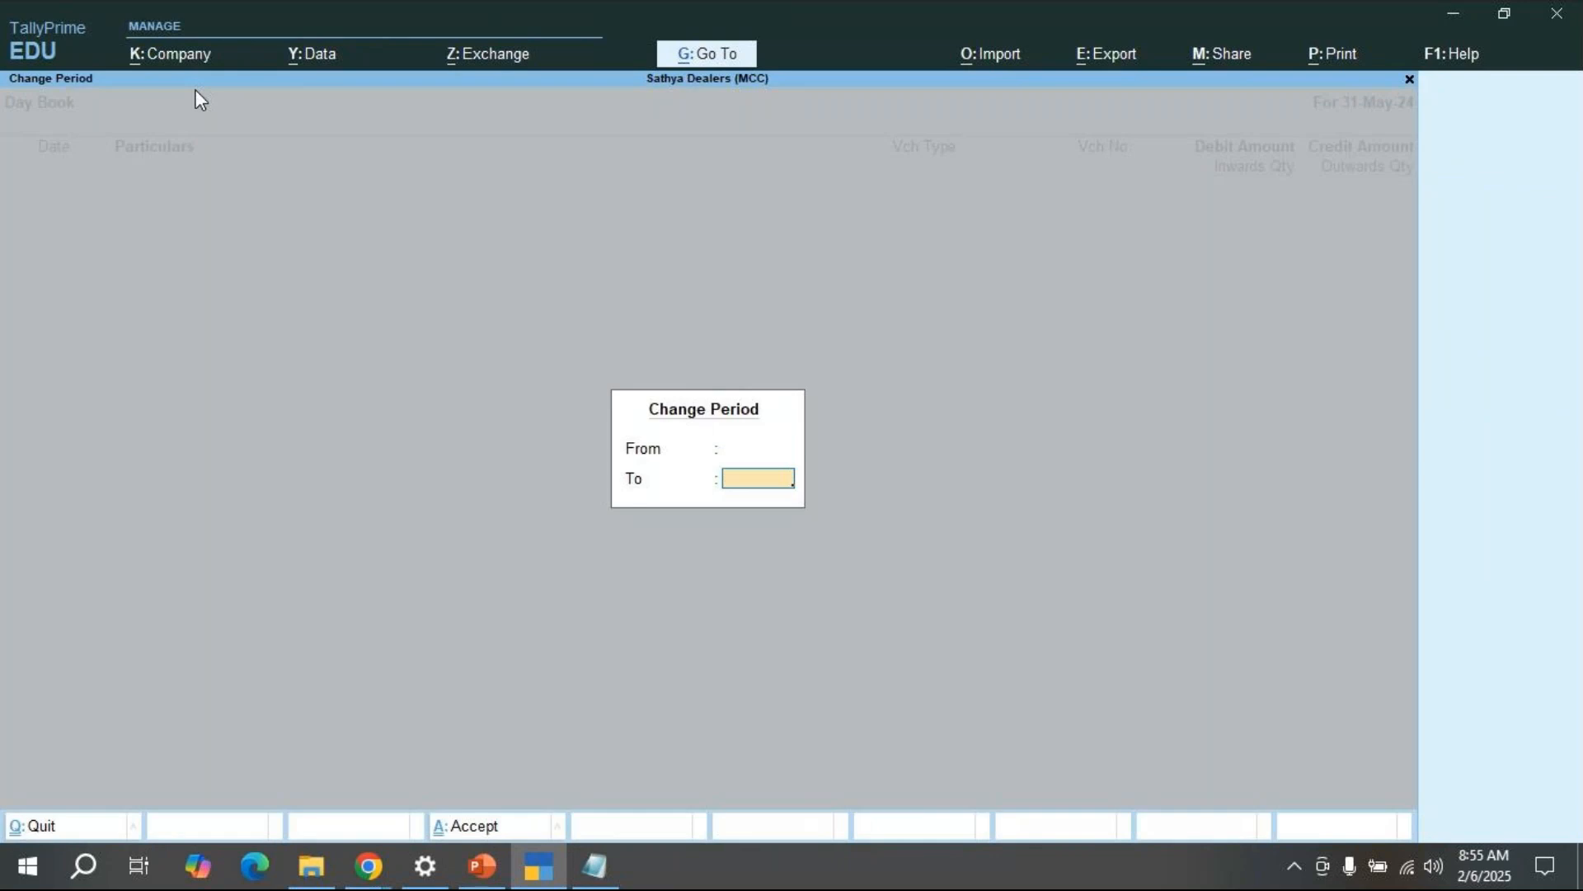
{"action": "key", "text": "Return"}
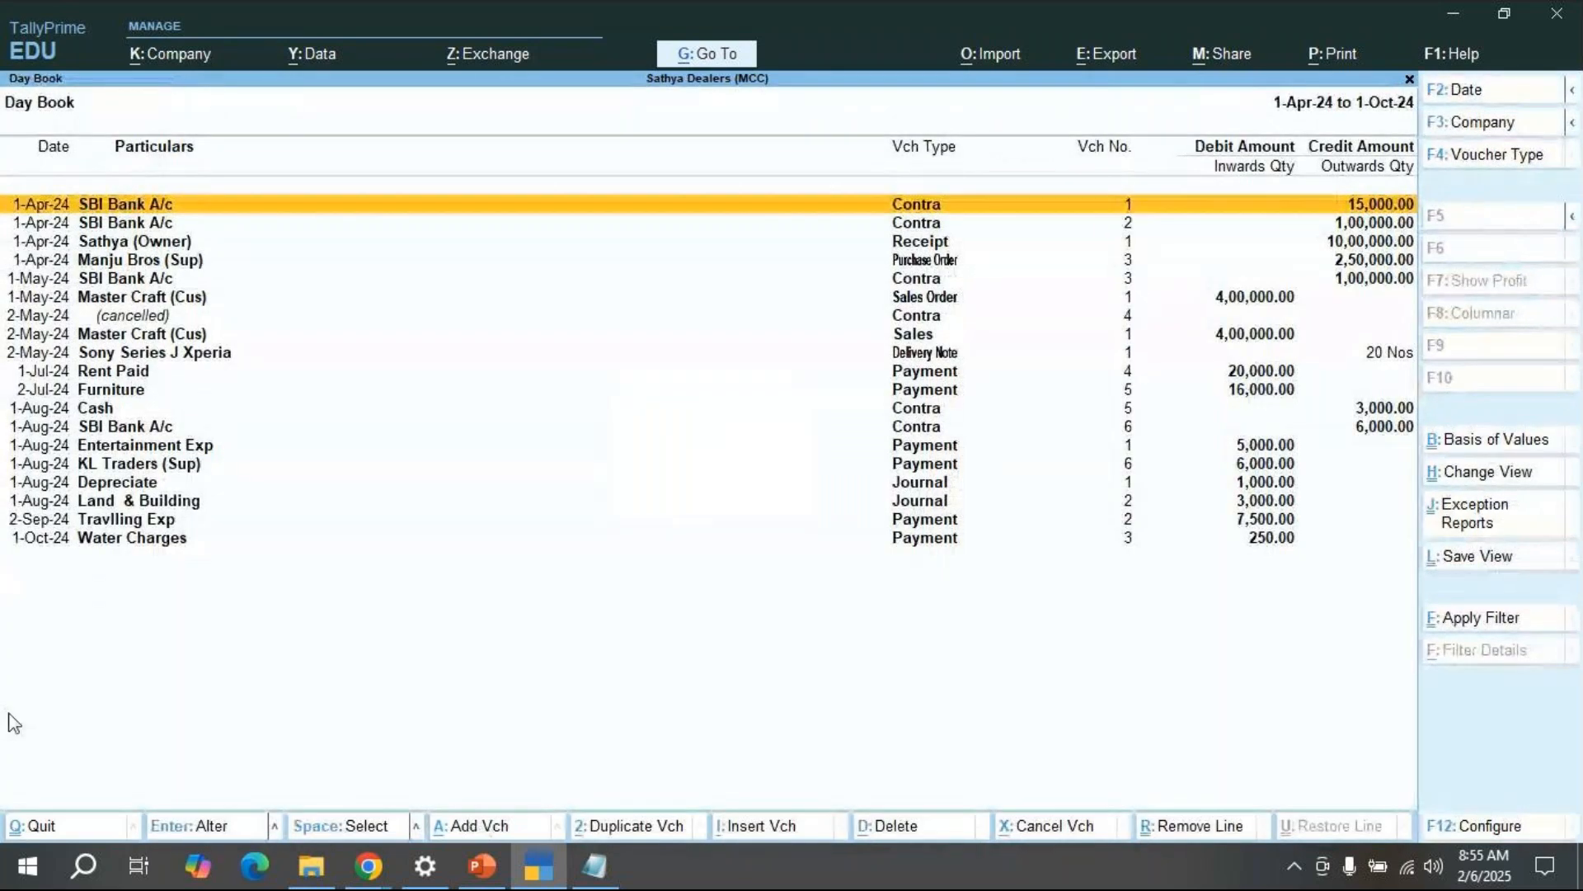
Step: Check the chat in the GoTo meeting window and return to TallyPrime's Day Book
{"action": "left_click", "coordinate": [371, 864]}
{"action": "left_click", "coordinate": [383, 795]}
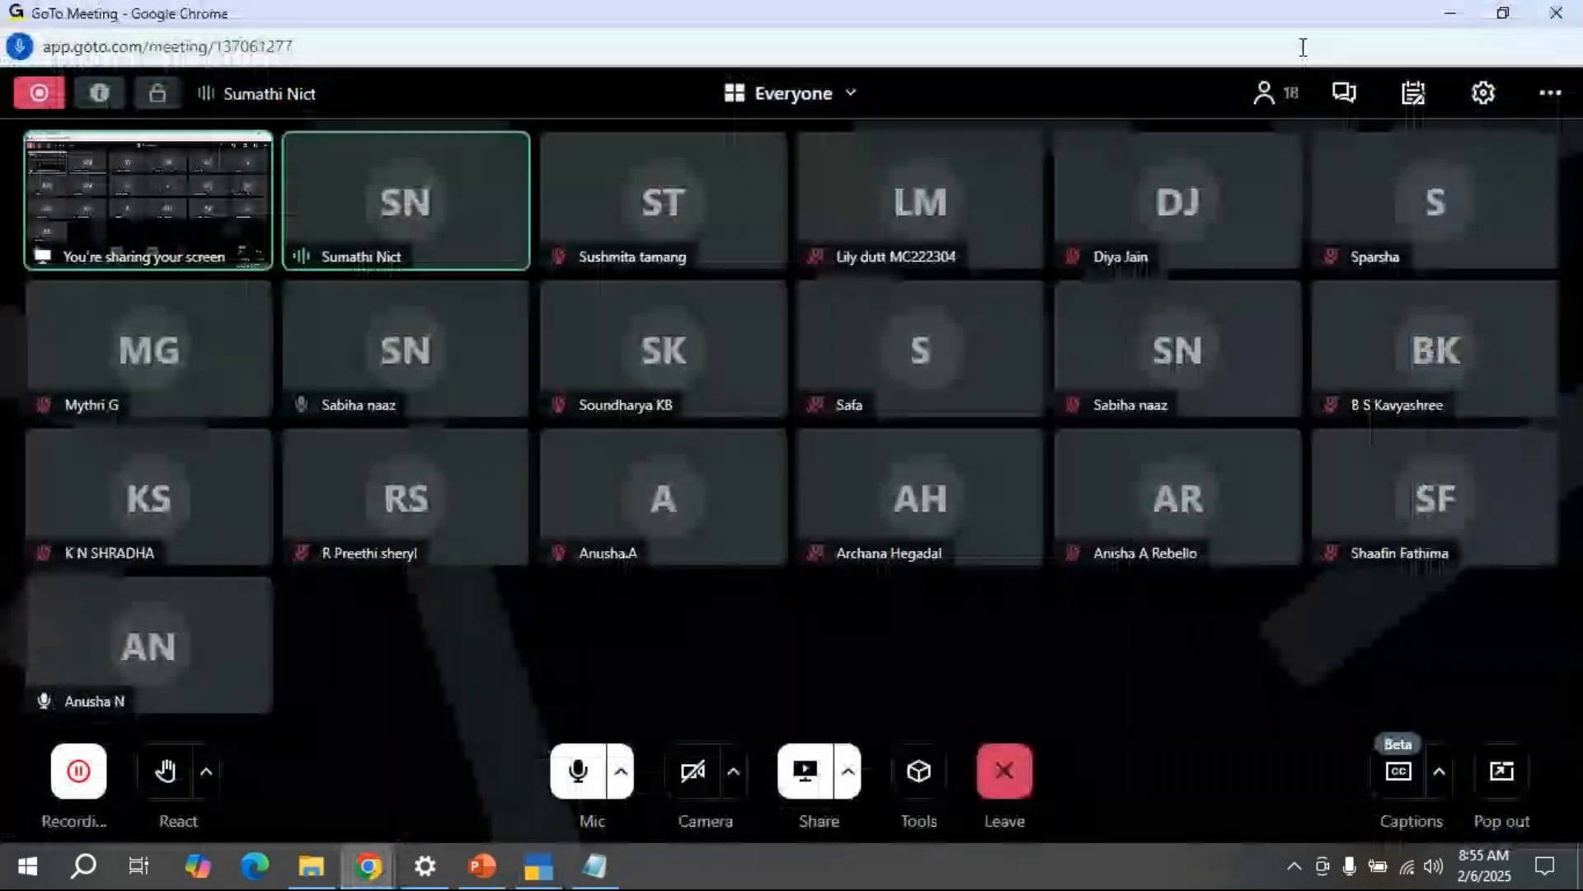
{"action": "left_click", "coordinate": [1344, 92]}
{"action": "left_click", "coordinate": [1451, 13]}
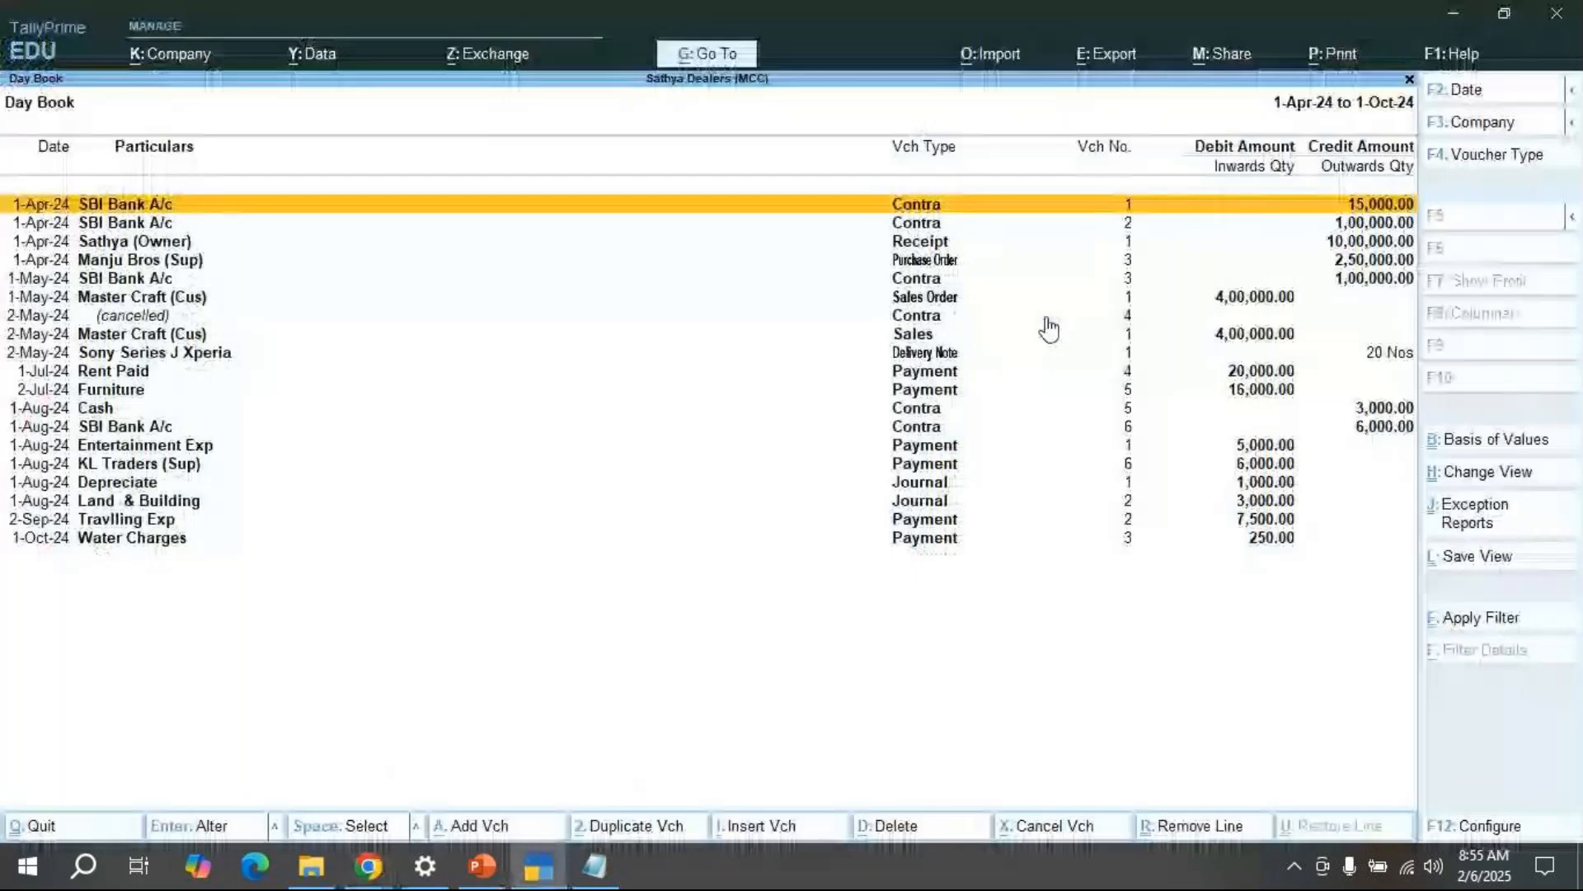
Step: Review the Master Craft (Cus) sales voucher dated 2-May-24 from the Day Book and close it without changes
{"action": "left_click", "coordinate": [1035, 300]}
{"action": "key", "text": "Down"}
{"action": "key", "text": "Down"}
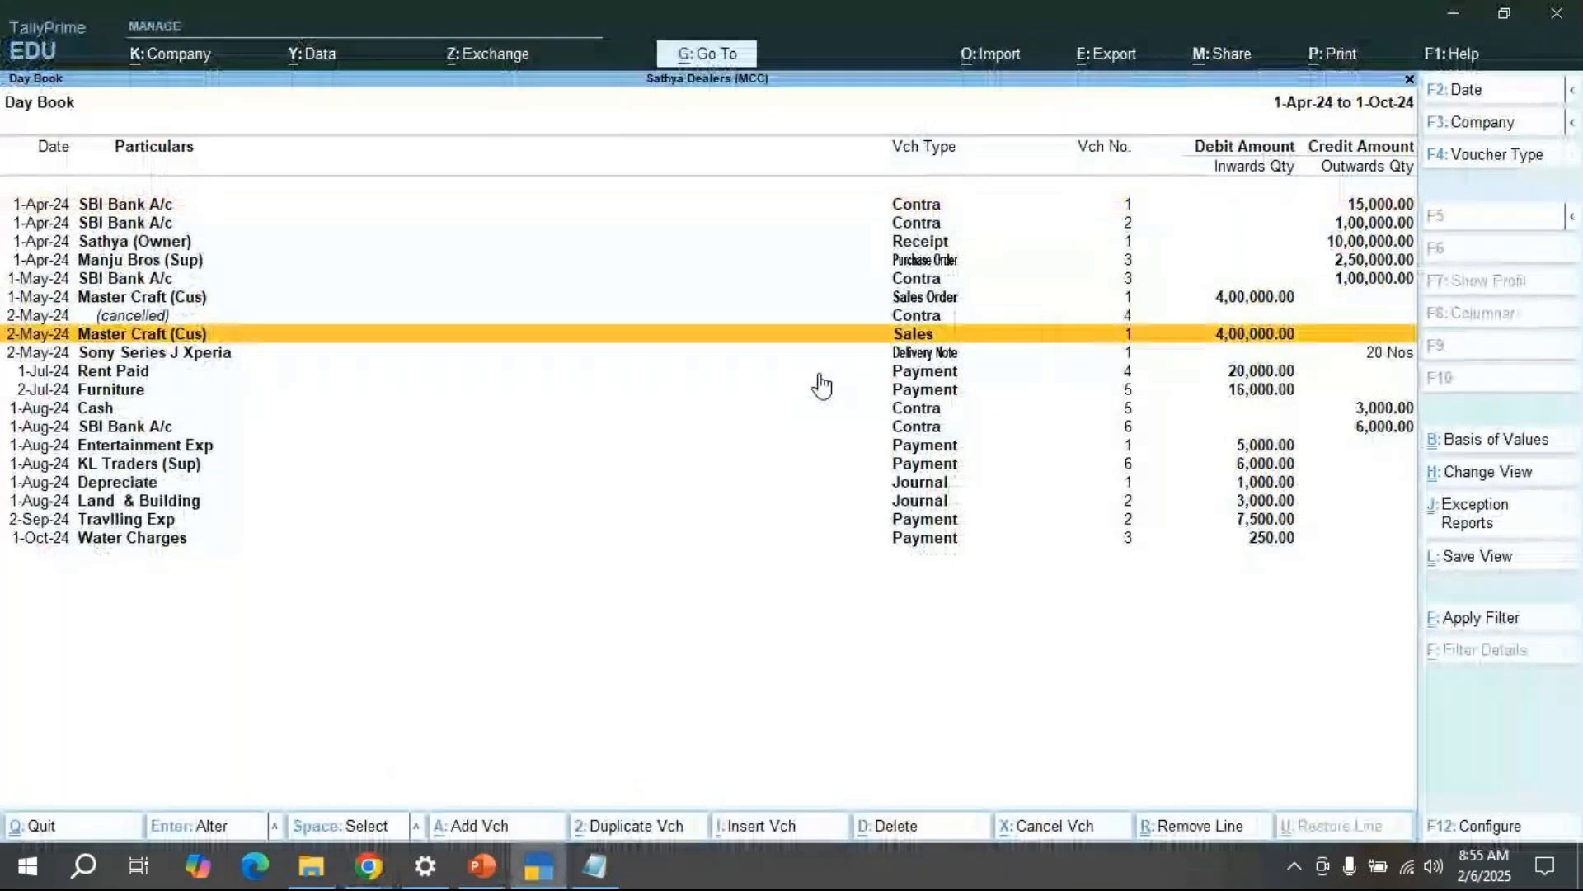
{"action": "key", "text": "Return"}
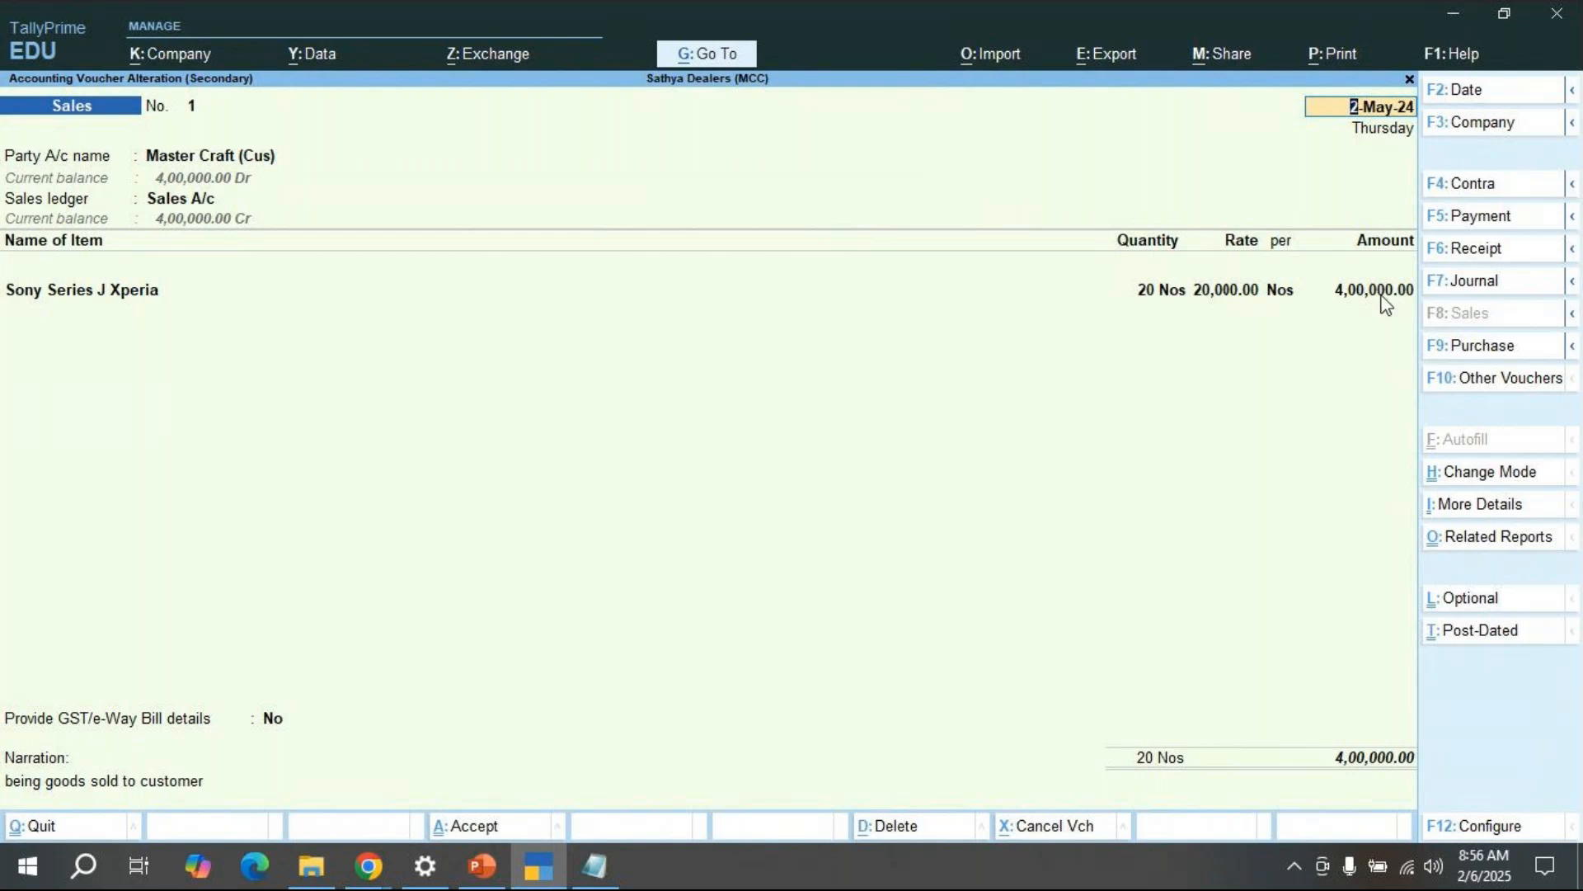
{"action": "key", "text": "BackSpace"}
{"action": "key", "text": "Escape"}
{"action": "key", "text": "Return"}
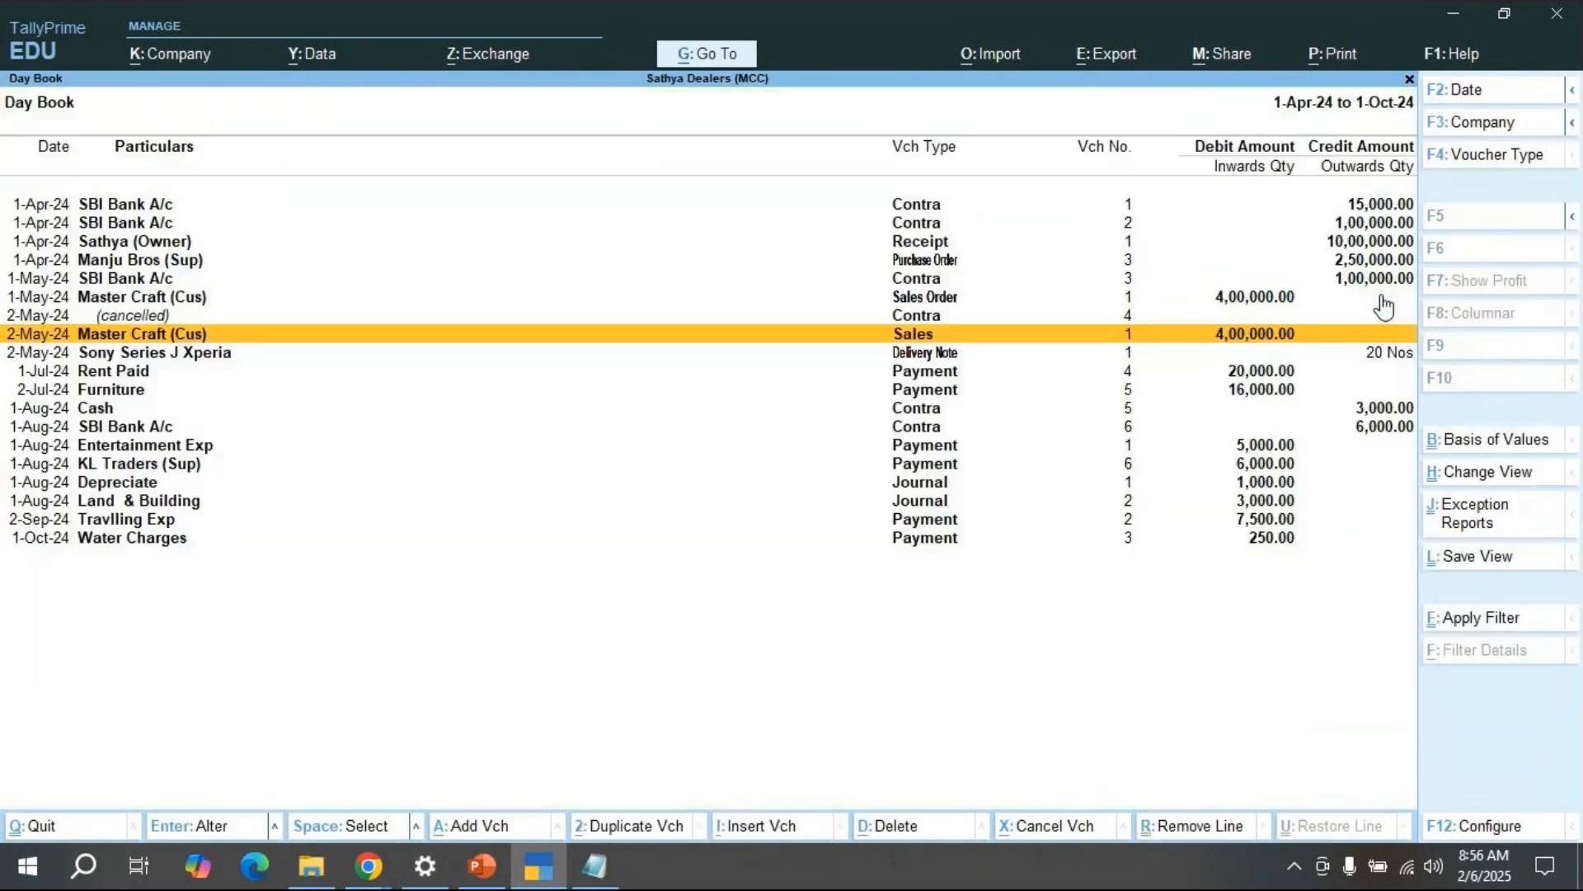
Step: Leave the Day Book and start a new credit note voucher
{"action": "key", "text": "Escape"}
{"action": "key", "text": "Up"}
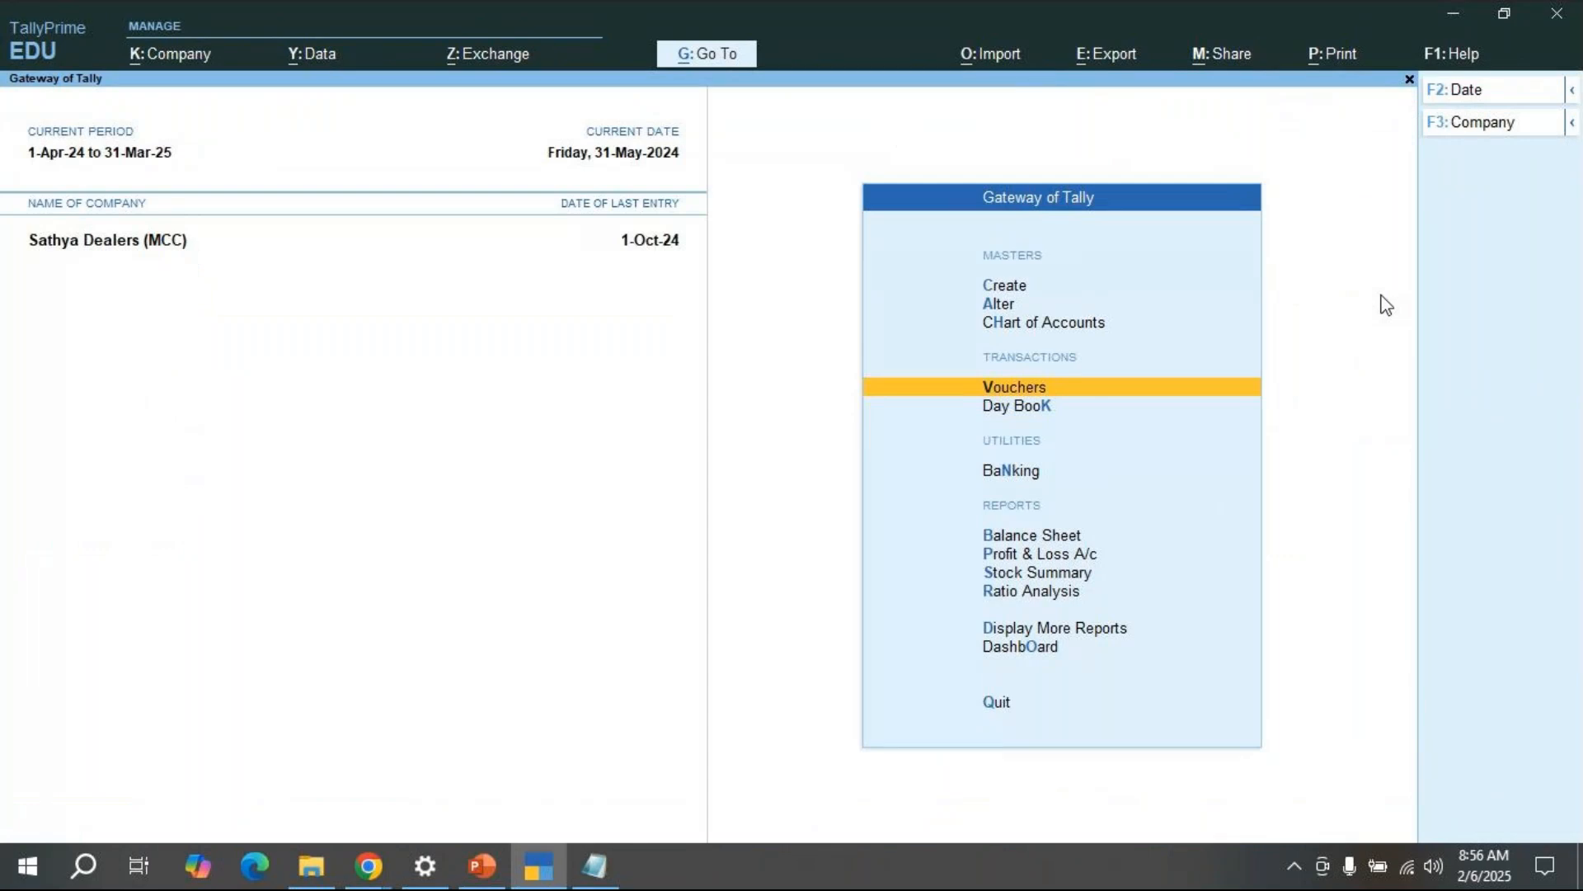
{"action": "key", "text": "Return"}
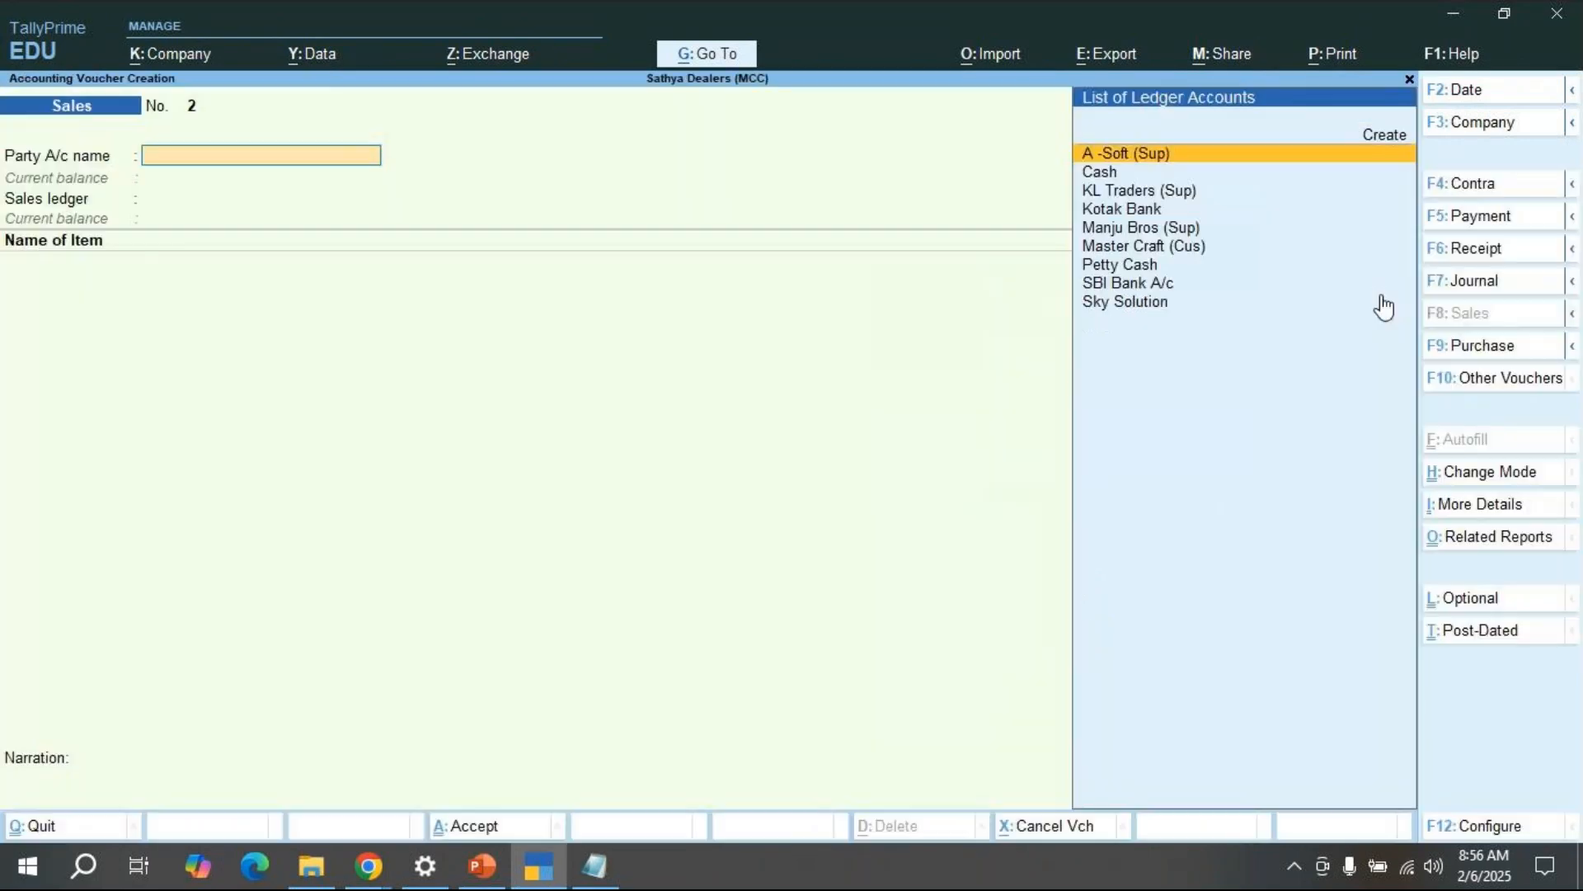
{"action": "left_click", "coordinate": [1509, 379]}
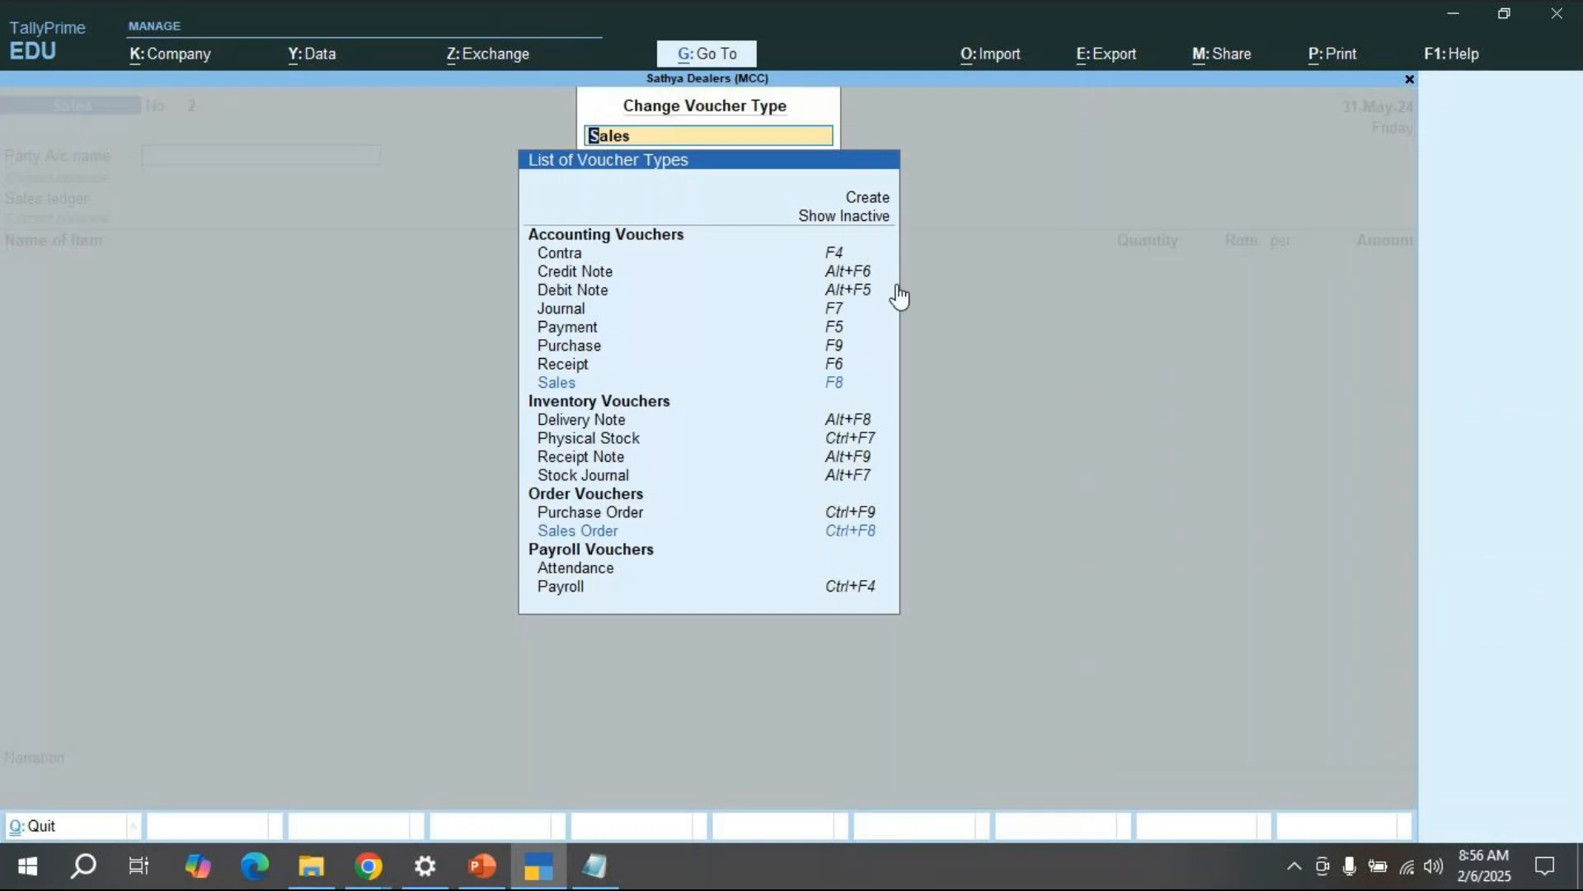
{"action": "key", "text": "BackSpace"}
{"action": "key", "text": "Escape"}
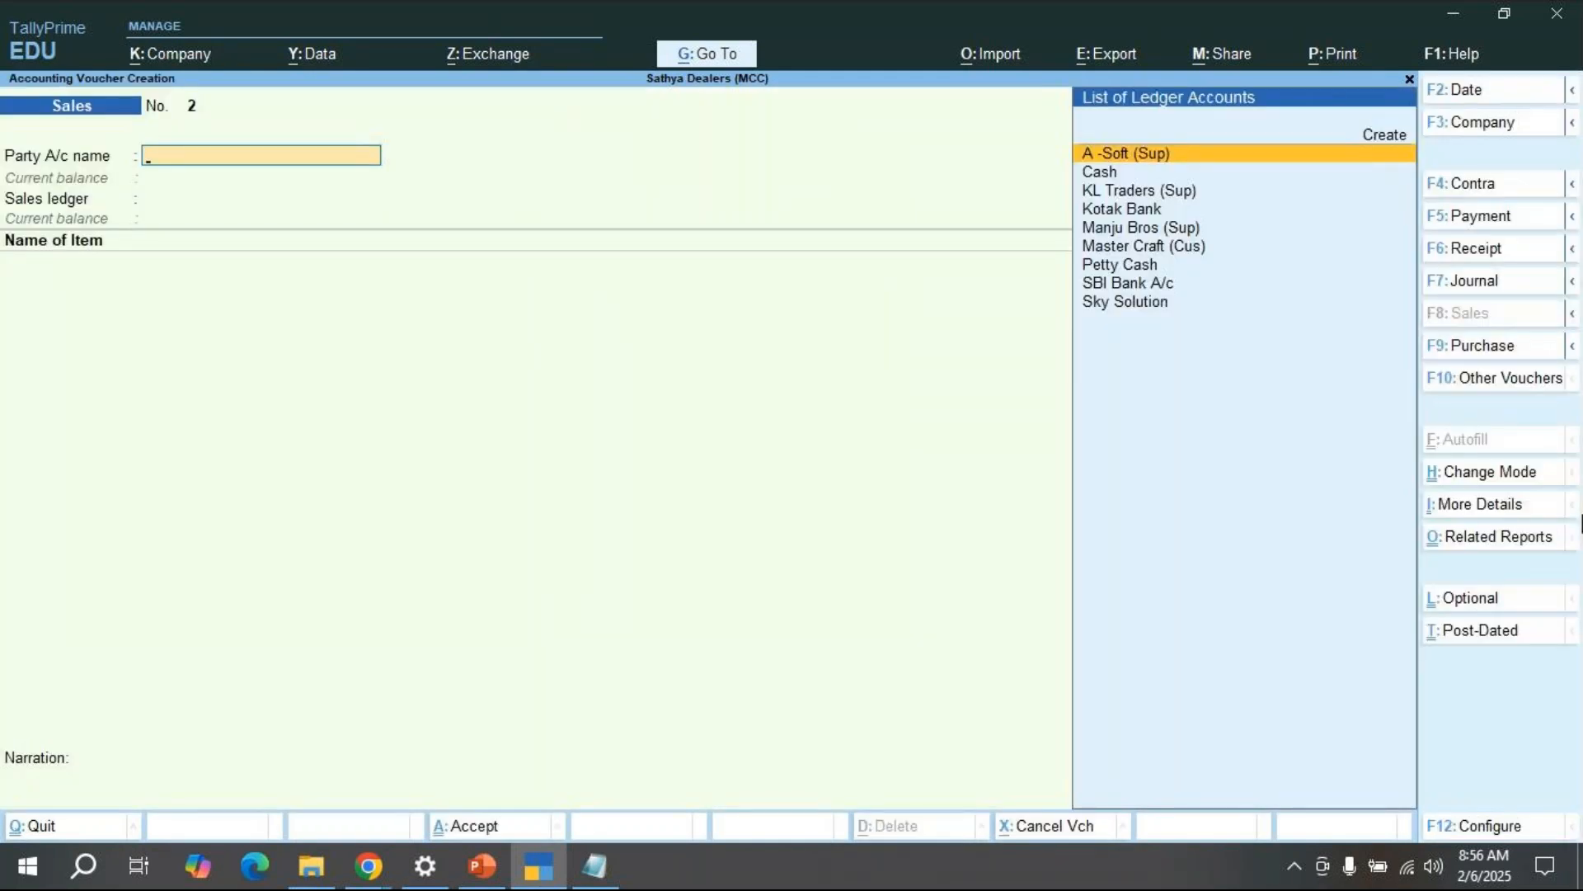
{"action": "key", "text": "ctrl"}
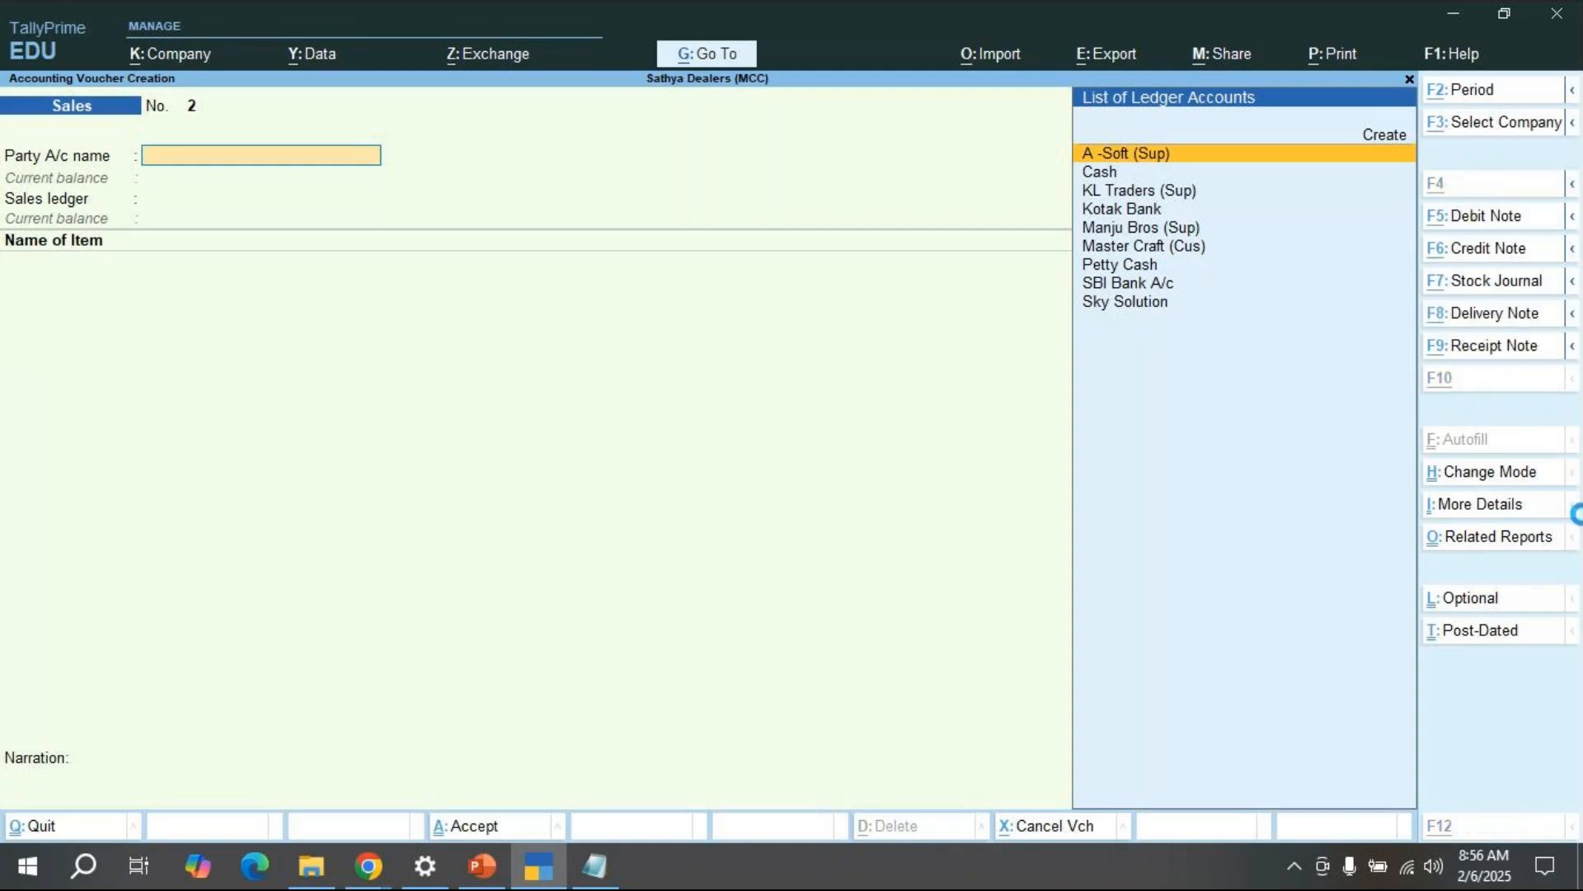
{"action": "key", "text": "ctrl+F6"}
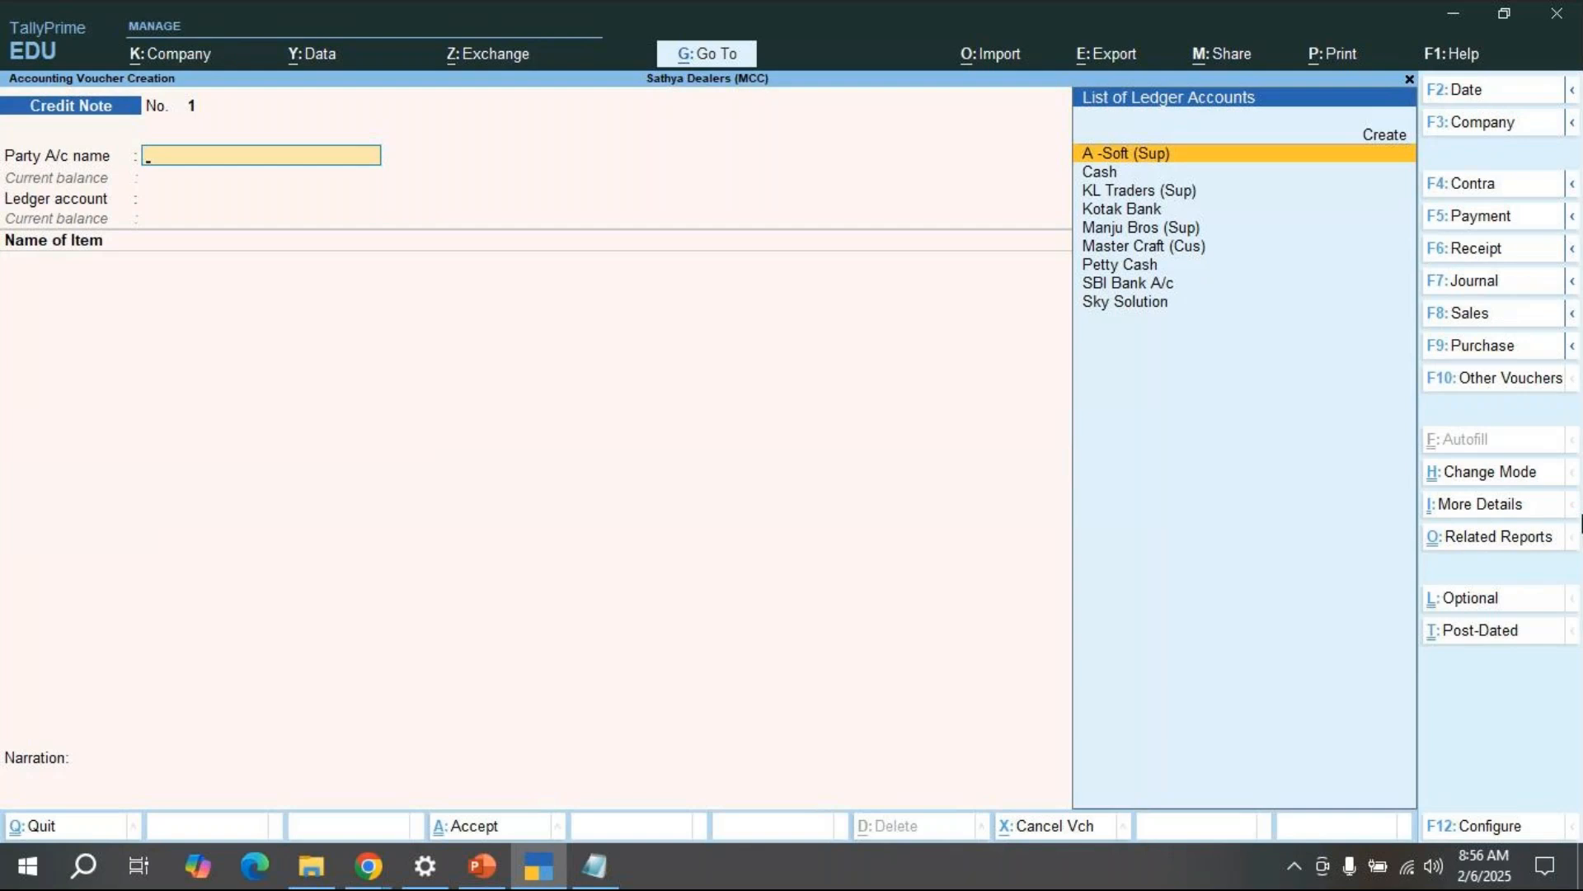
Step: Choose Master Craft (Cus) as the party account of the credit note
{"action": "key", "text": "Down"}
{"action": "key", "text": "Down"}
{"action": "key", "text": "Down"}
{"action": "key", "text": "Down"}
{"action": "key", "text": "Down"}
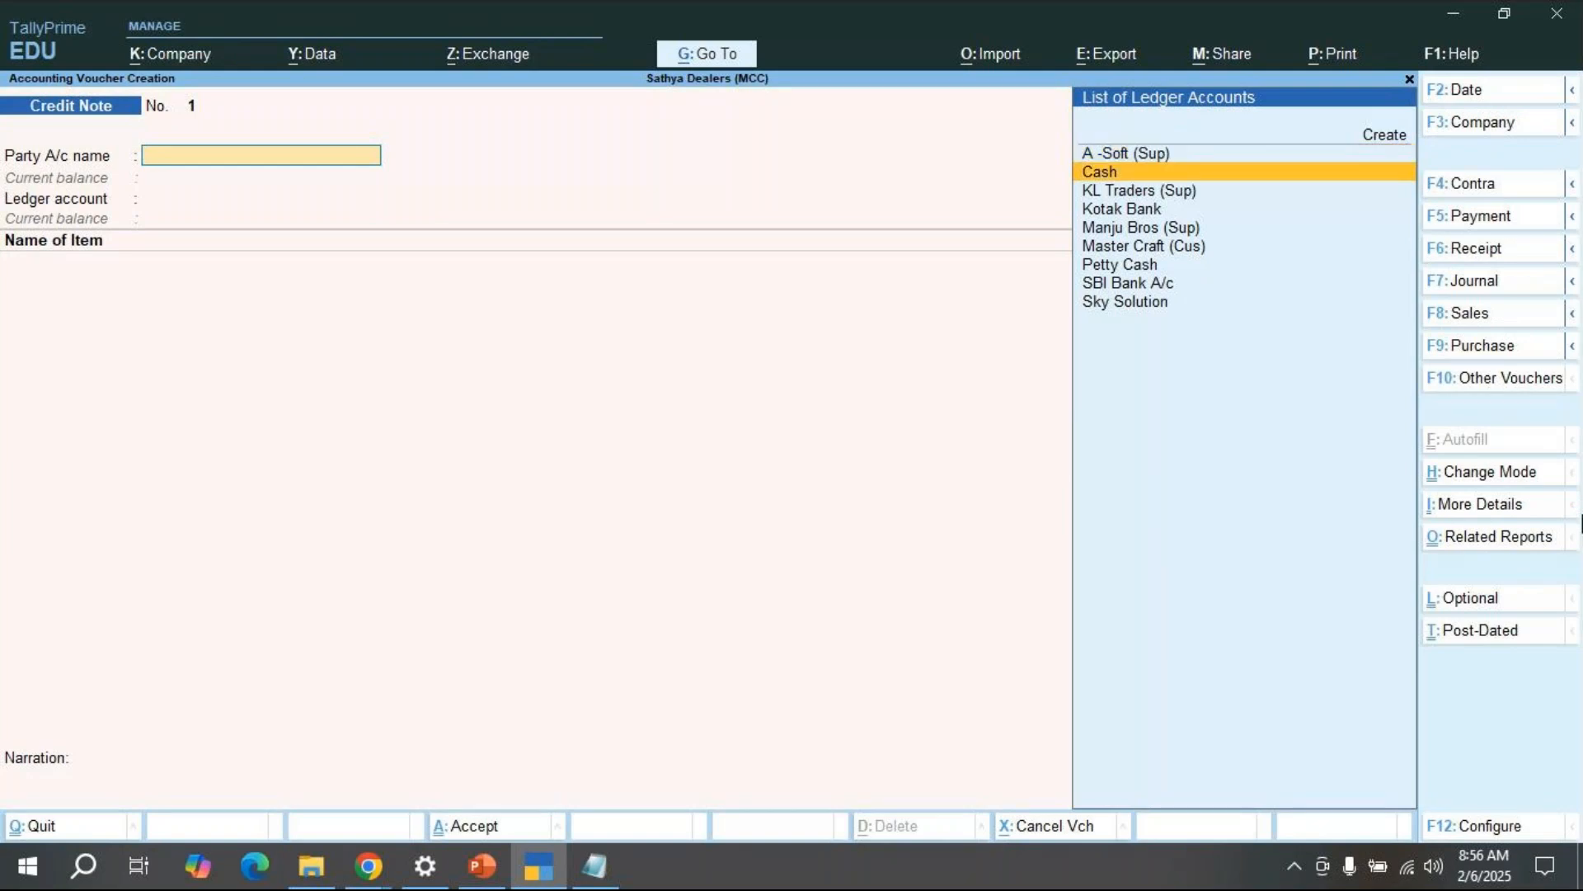
{"action": "key", "text": "Return"}
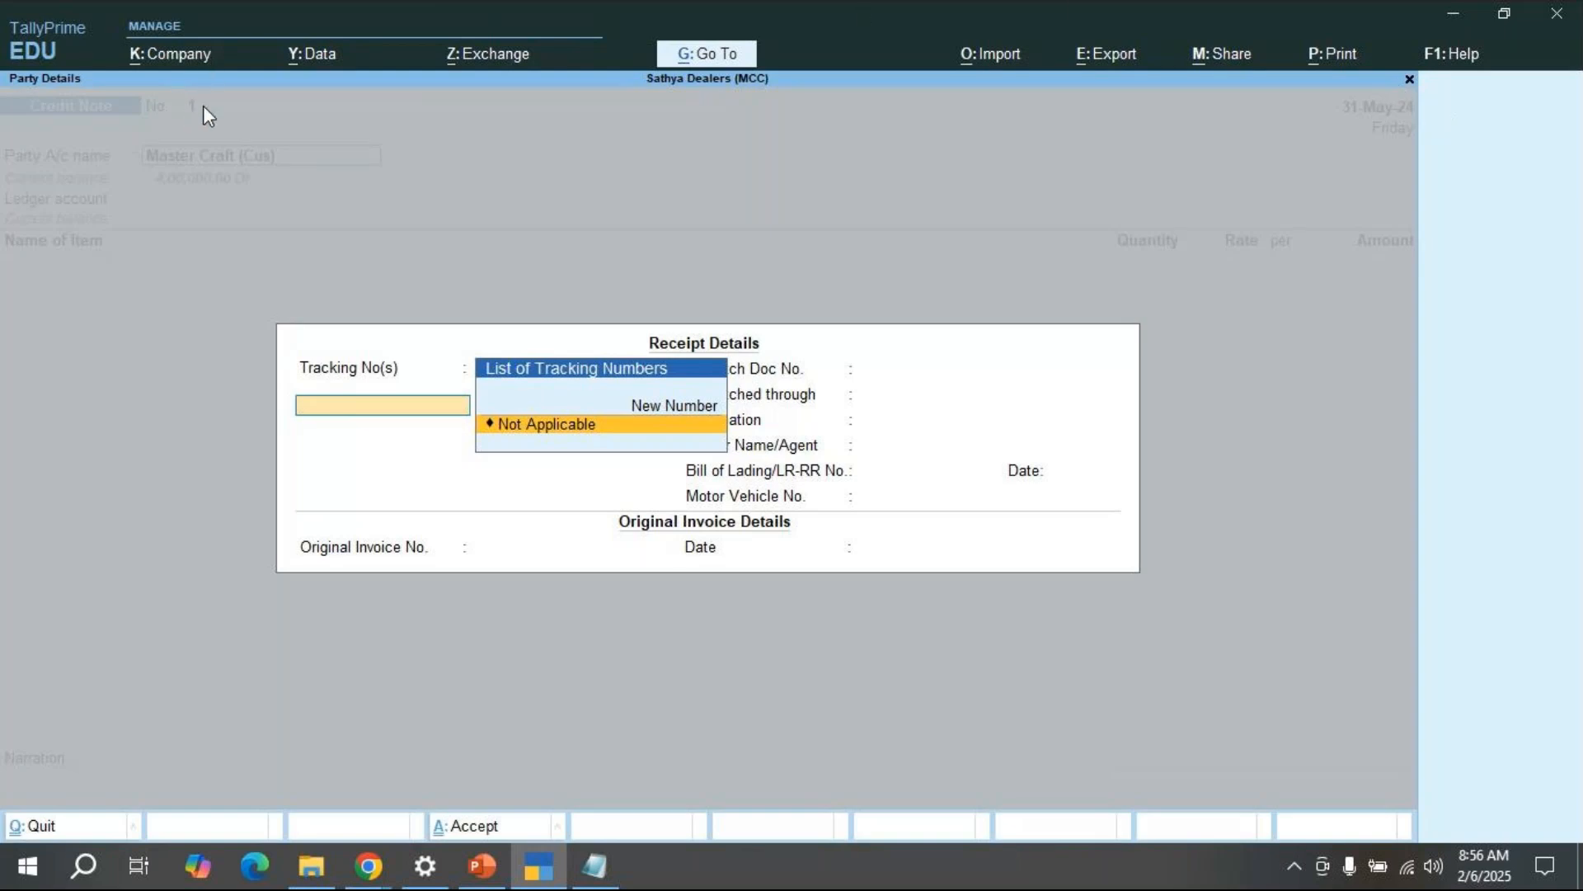
Step: Add new tracking number 1 to the credit note's receipt details, leaving the dispatch fields blank
{"action": "key", "text": "Up"}
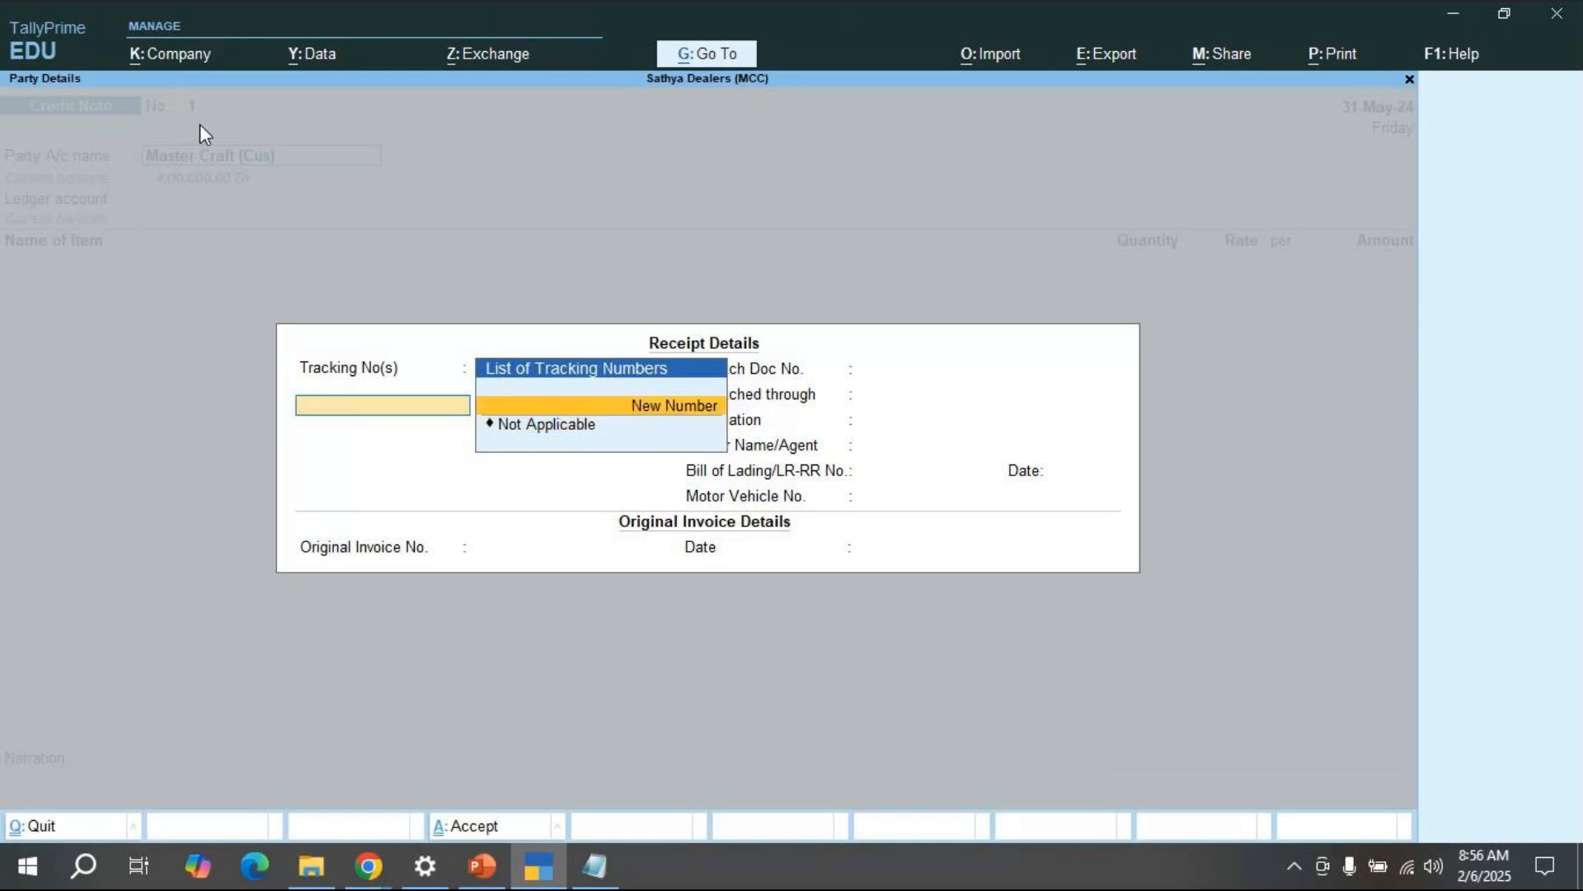
{"action": "key", "text": "Return"}
{"action": "type", "text": "1"}
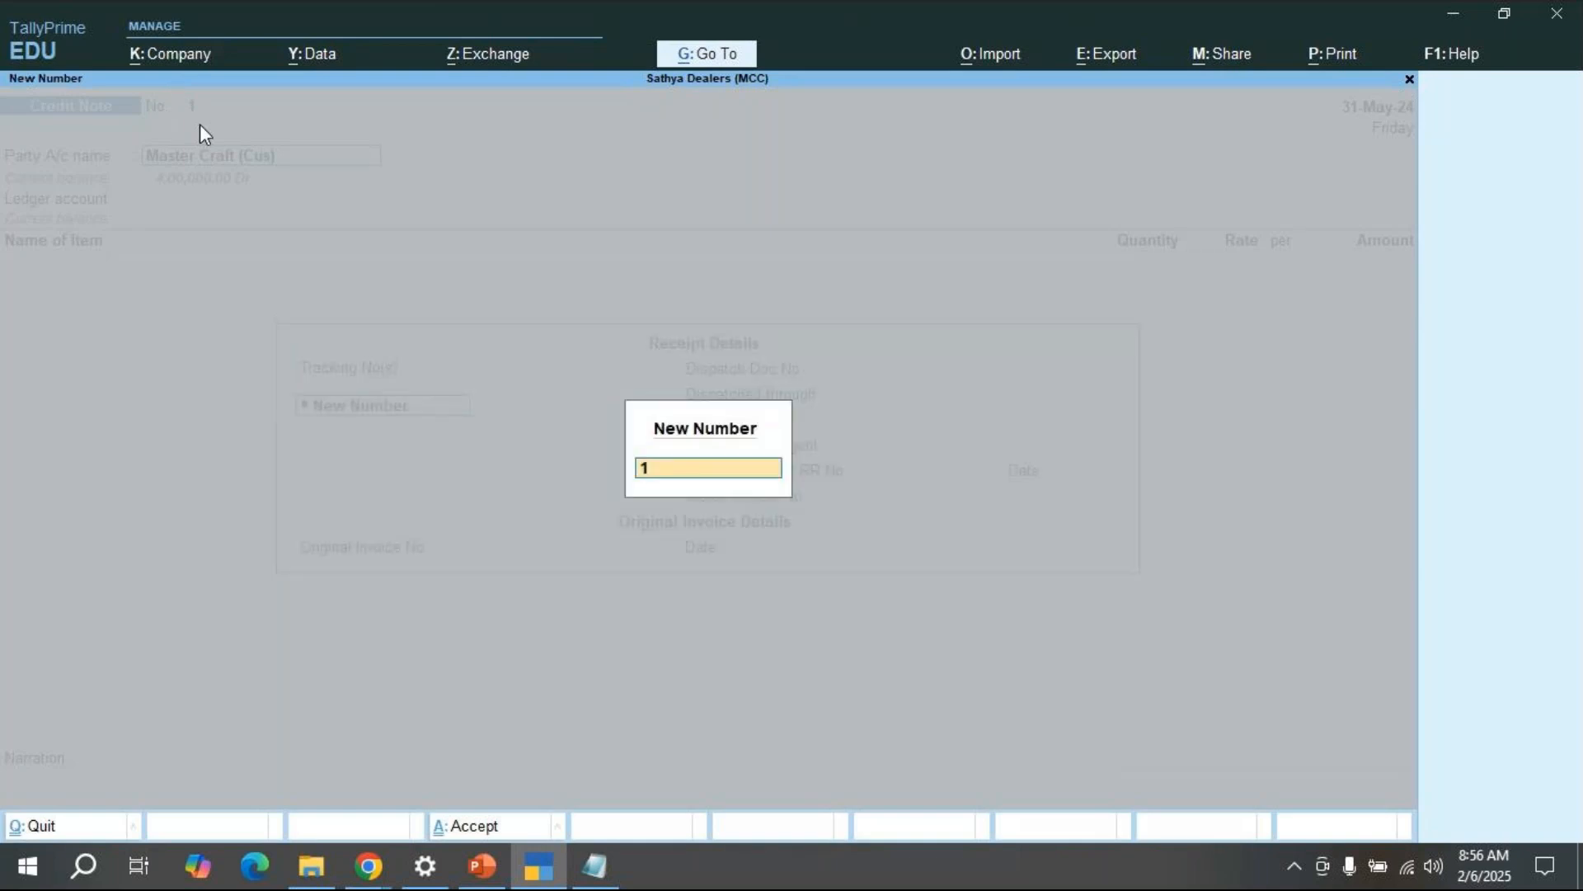
{"action": "key", "text": "Return"}
{"action": "key", "text": "Return"}
{"action": "key", "text": "Return"}
{"action": "key", "text": "Return"}
{"action": "key", "text": "Return"}
{"action": "key", "text": "Return"}
{"action": "key", "text": "Return"}
{"action": "key", "text": "Return"}
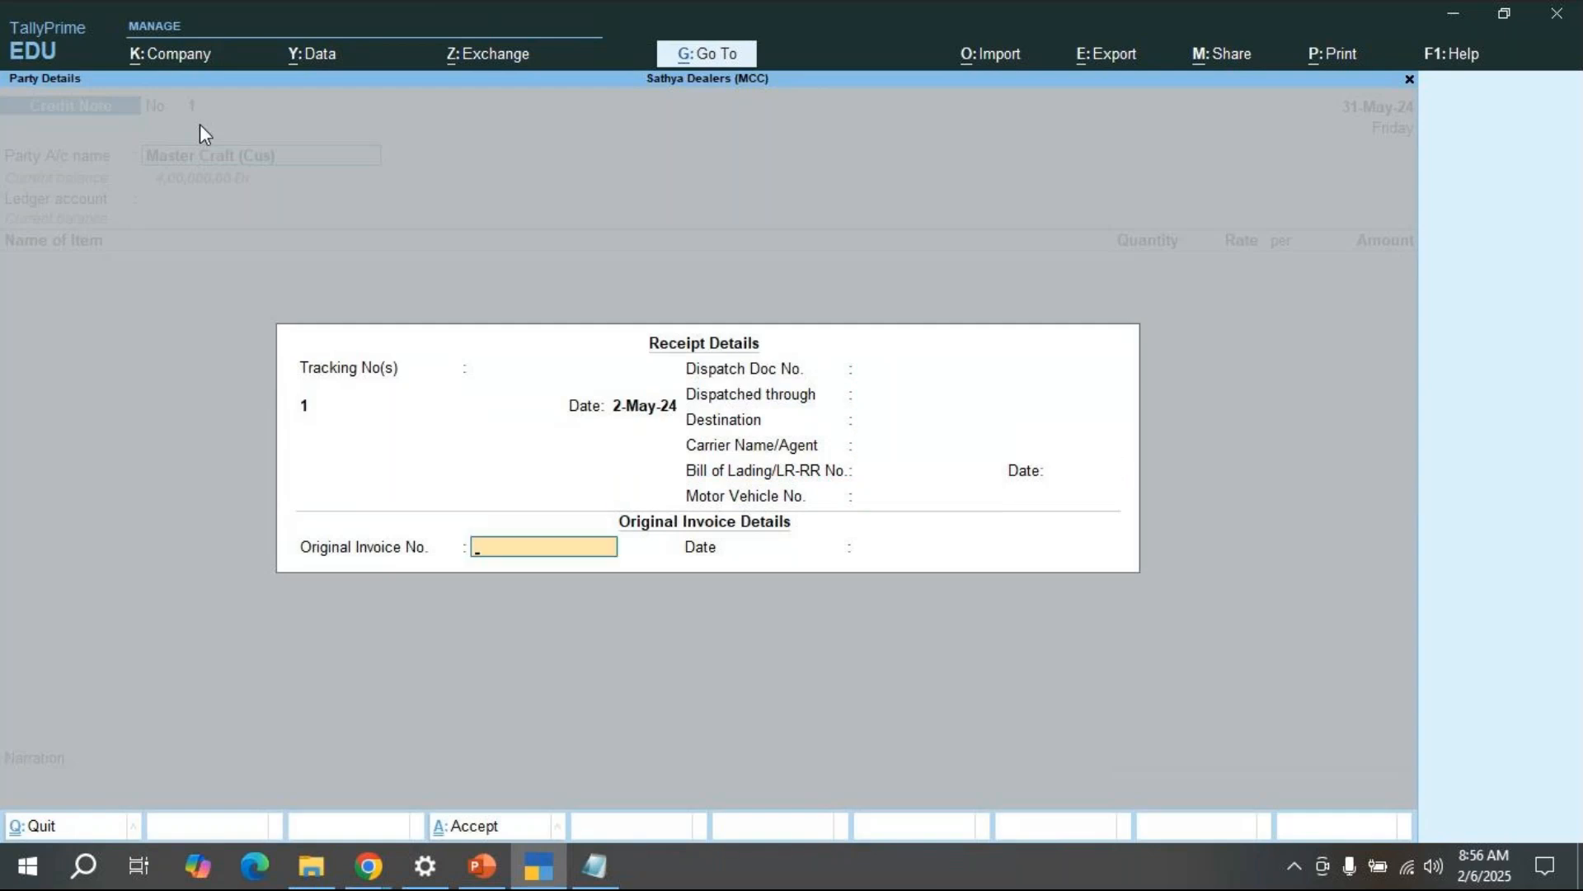
Step: Set the date of tracking number 1 to 31-May-24 in the receipt details and proceed through the blank dispatch fields
{"action": "key", "text": "BackSpace"}
{"action": "key", "text": "BackSpace"}
{"action": "key", "text": "BackSpace"}
{"action": "key", "text": "BackSpace"}
{"action": "key", "text": "BackSpace"}
{"action": "key", "text": "BackSpace"}
{"action": "key", "text": "BackSpace"}
{"action": "key", "text": "BackSpace"}
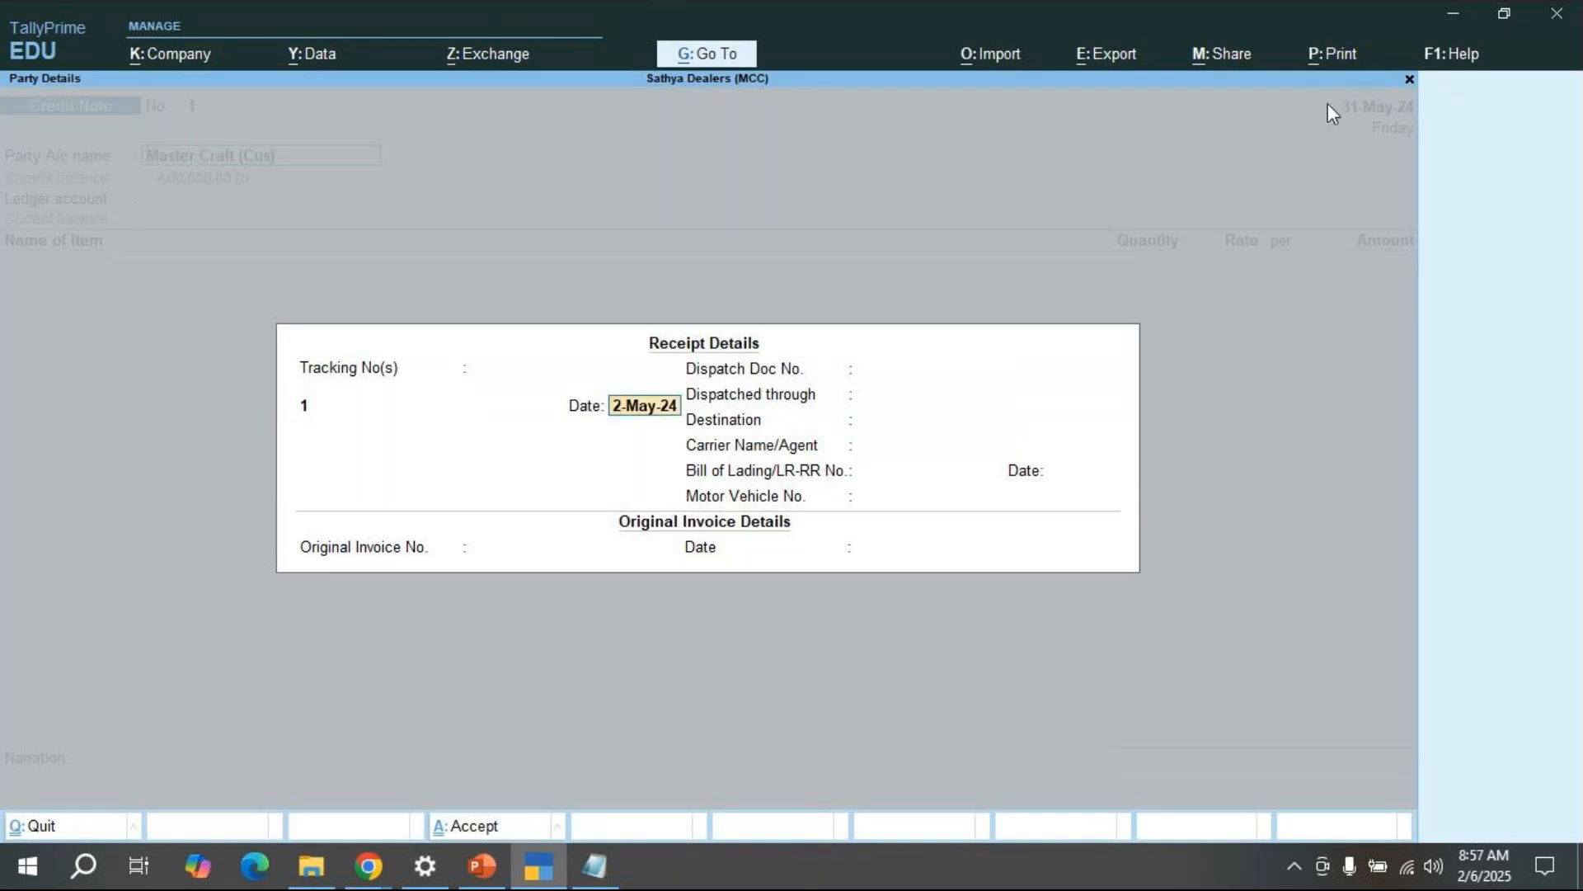
{"action": "type", "text": "31"}
{"action": "type", "text": "-5"}
{"action": "key", "text": "Return"}
{"action": "key", "text": "Return"}
{"action": "key", "text": "Return"}
{"action": "key", "text": "Return"}
{"action": "key", "text": "Return"}
{"action": "key", "text": "Return"}
{"action": "key", "text": "Return"}
{"action": "key", "text": "Return"}
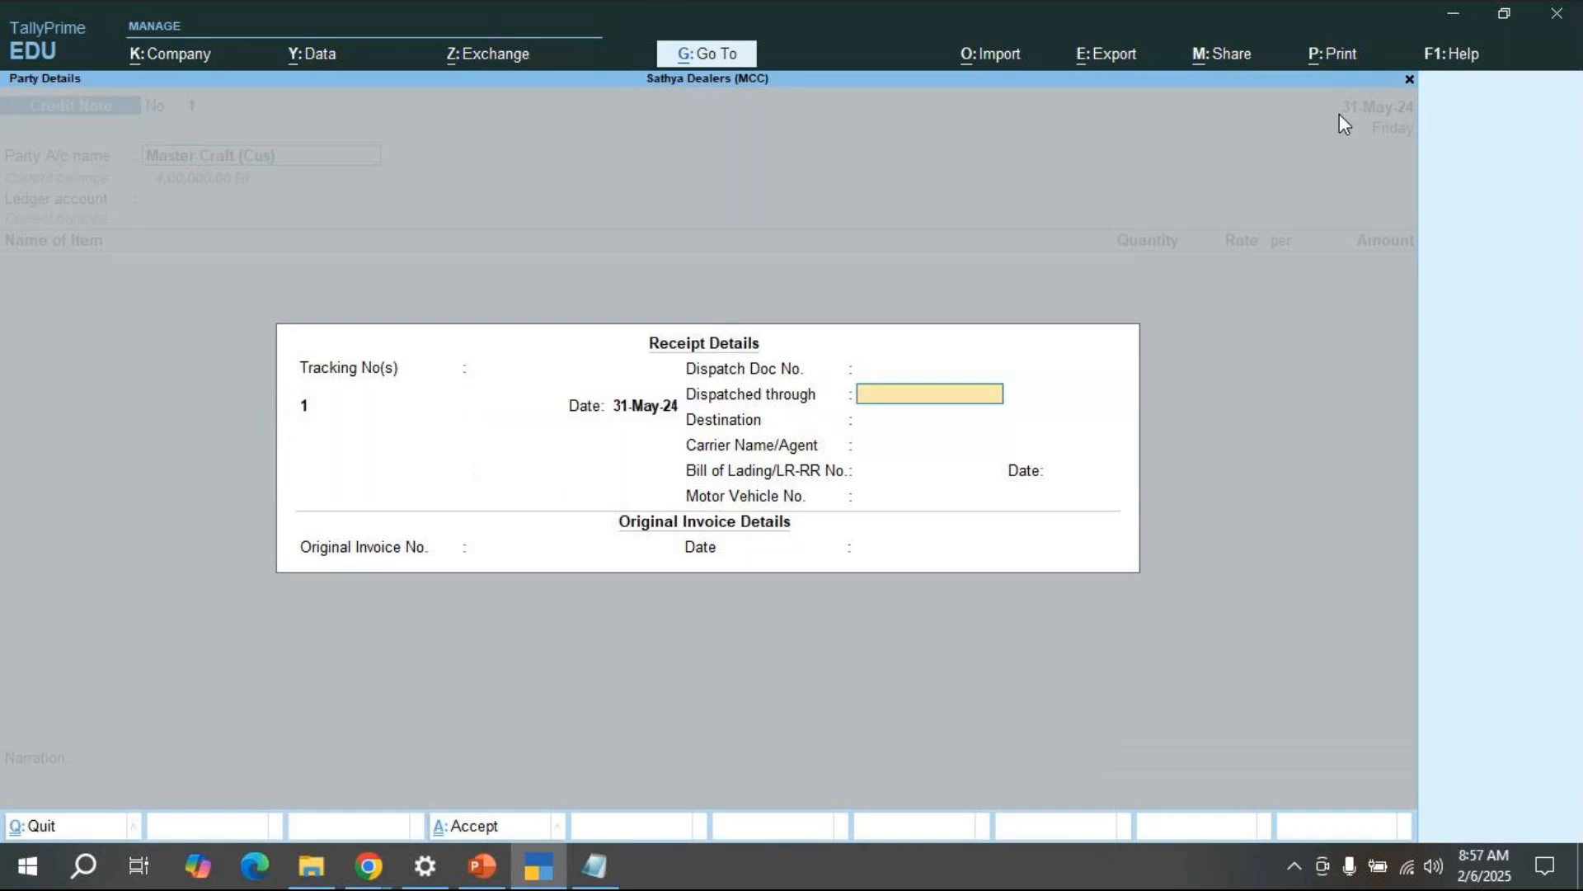
Step: Enter original invoice number 1 dated 2-May-24 in the credit note's original invoice details
{"action": "key", "text": "Return"}
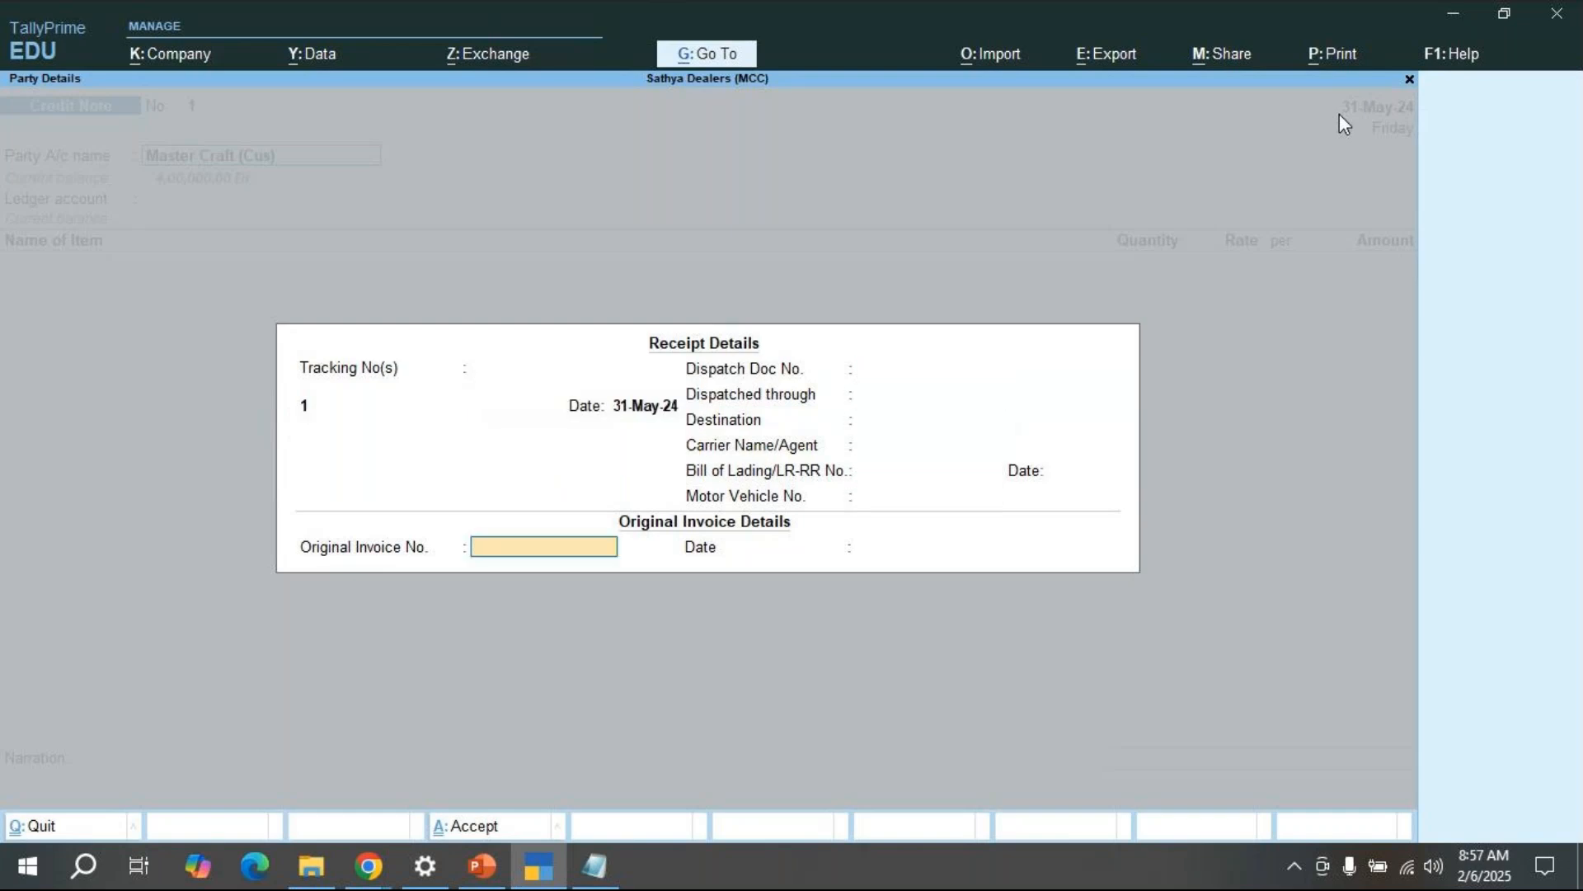
{"action": "type", "text": "1"}
{"action": "key", "text": "Return"}
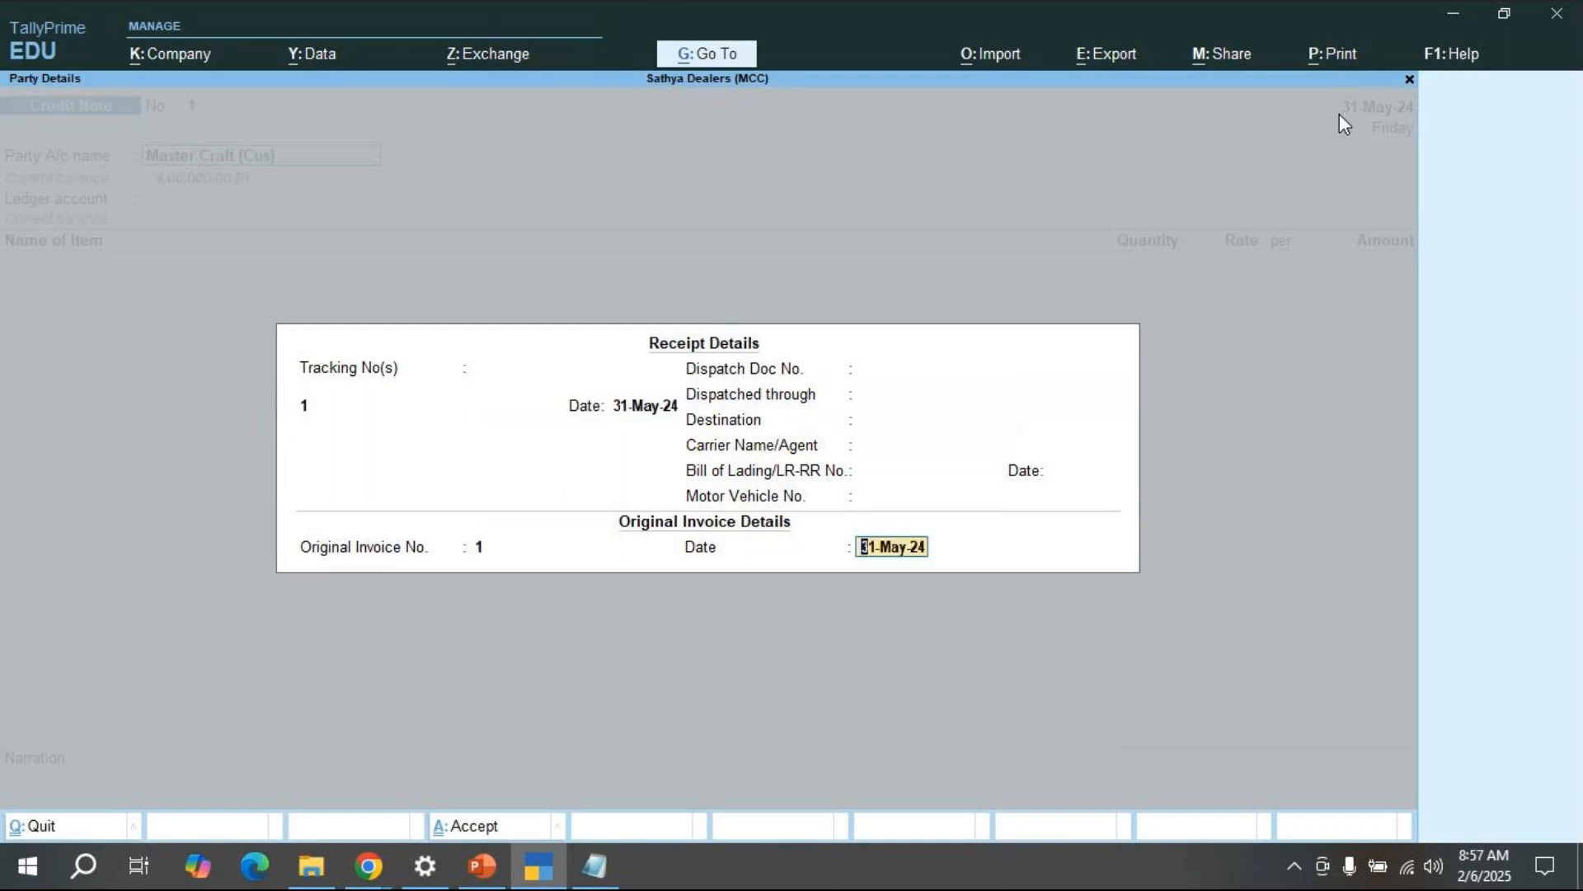
{"action": "key", "text": "BackSpace"}
{"action": "type", "text": "25"}
{"action": "key", "text": "BackSpace"}
{"action": "type", "text": "-5"}
{"action": "key", "text": "Return"}
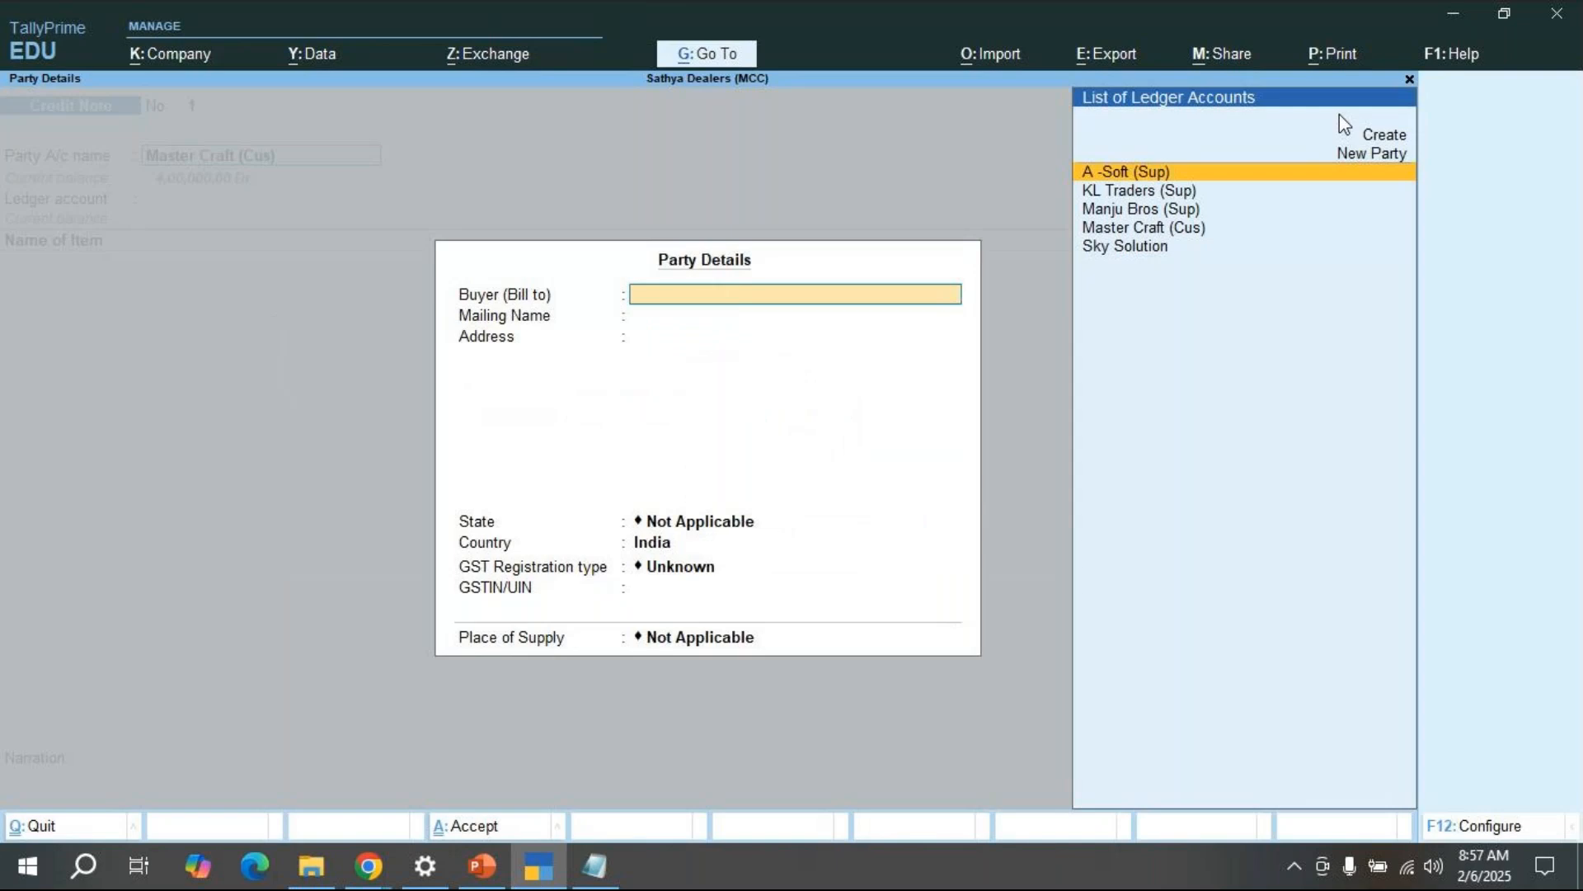
Step: Choose Master Craft (Cus) as the buyer and accept the party details with Karnataka as state and Regular GST registration
{"action": "key", "text": "Down"}
{"action": "key", "text": "Down"}
{"action": "key", "text": "Down"}
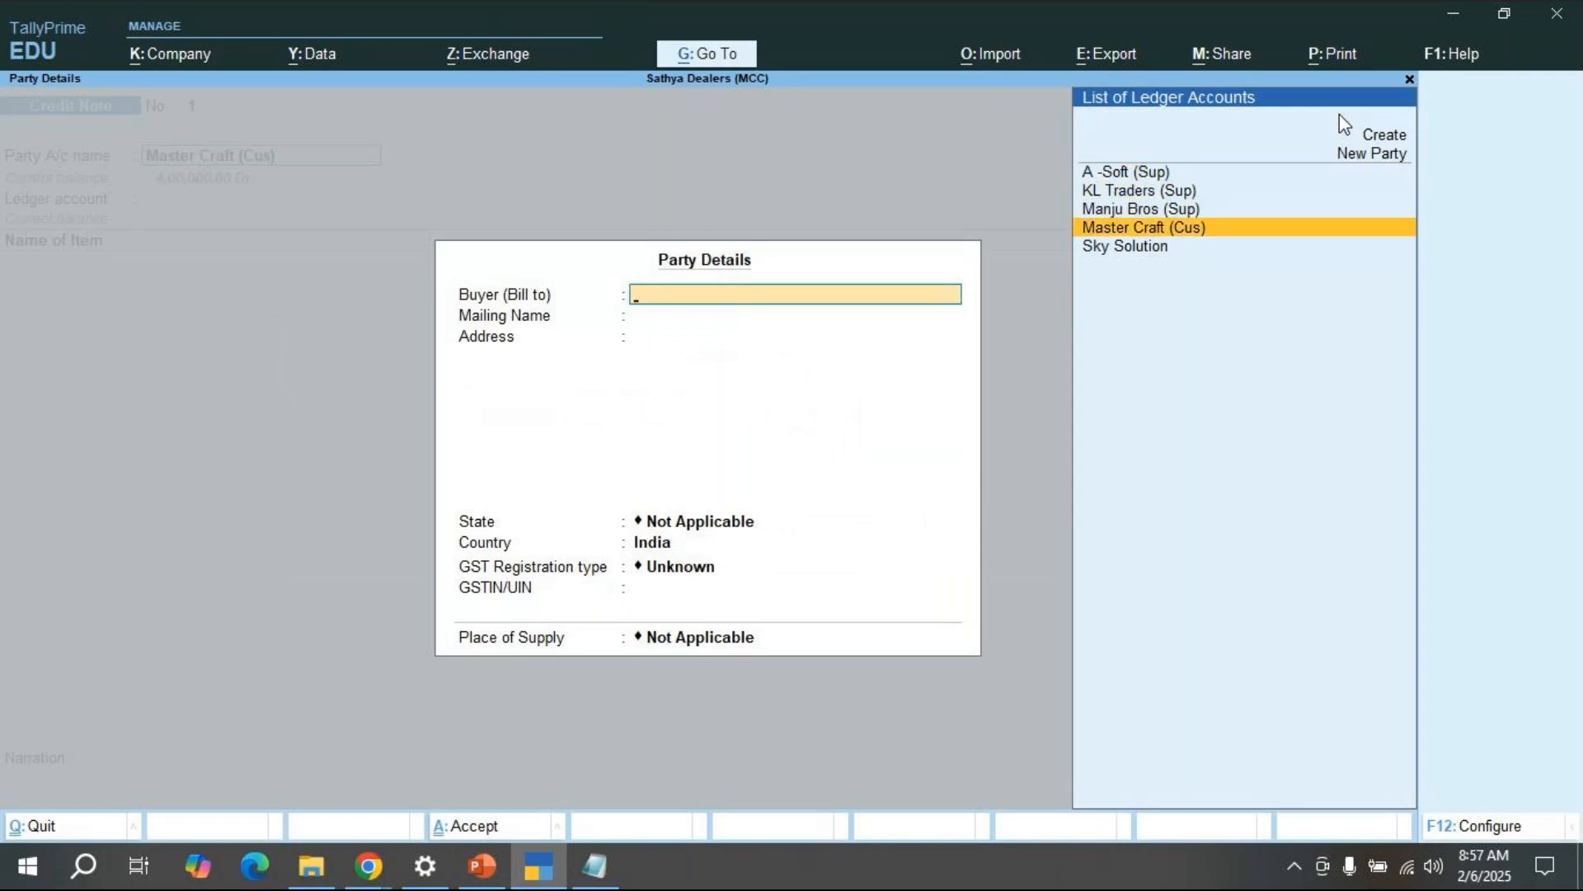
{"action": "key", "text": "Return"}
{"action": "key", "text": "Return"}
{"action": "key", "text": "Return"}
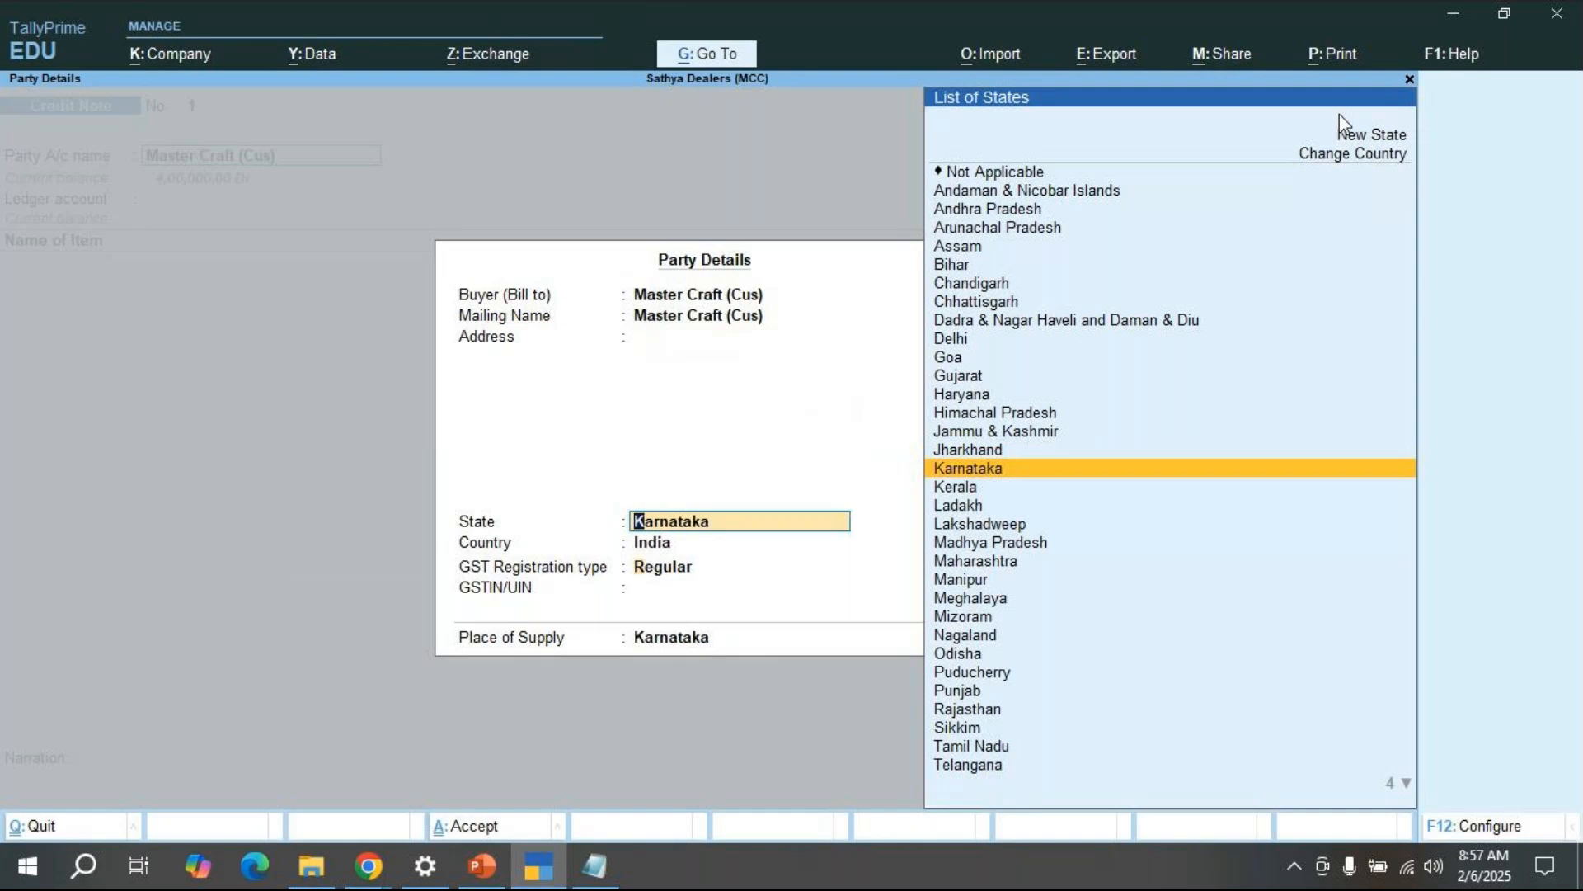
{"action": "key", "text": "Return"}
{"action": "key", "text": "Return"}
{"action": "key", "text": "Return"}
{"action": "key", "text": "Return"}
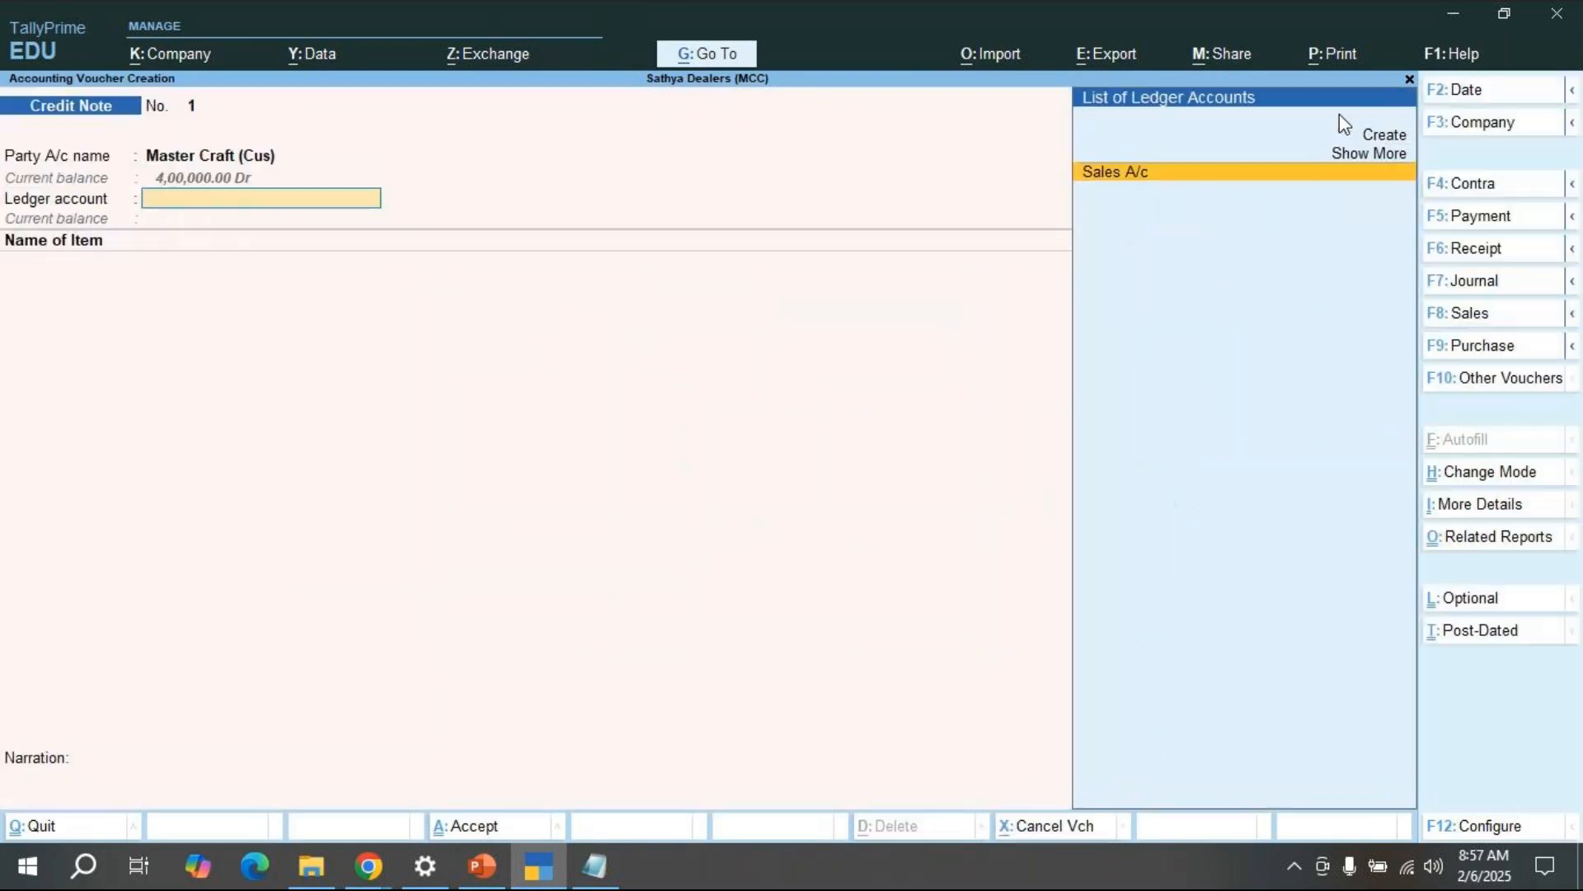
Step: Choose Sales A/c as the ledger account and add Sony Series J Xperia as the returned item
{"action": "key", "text": "Return"}
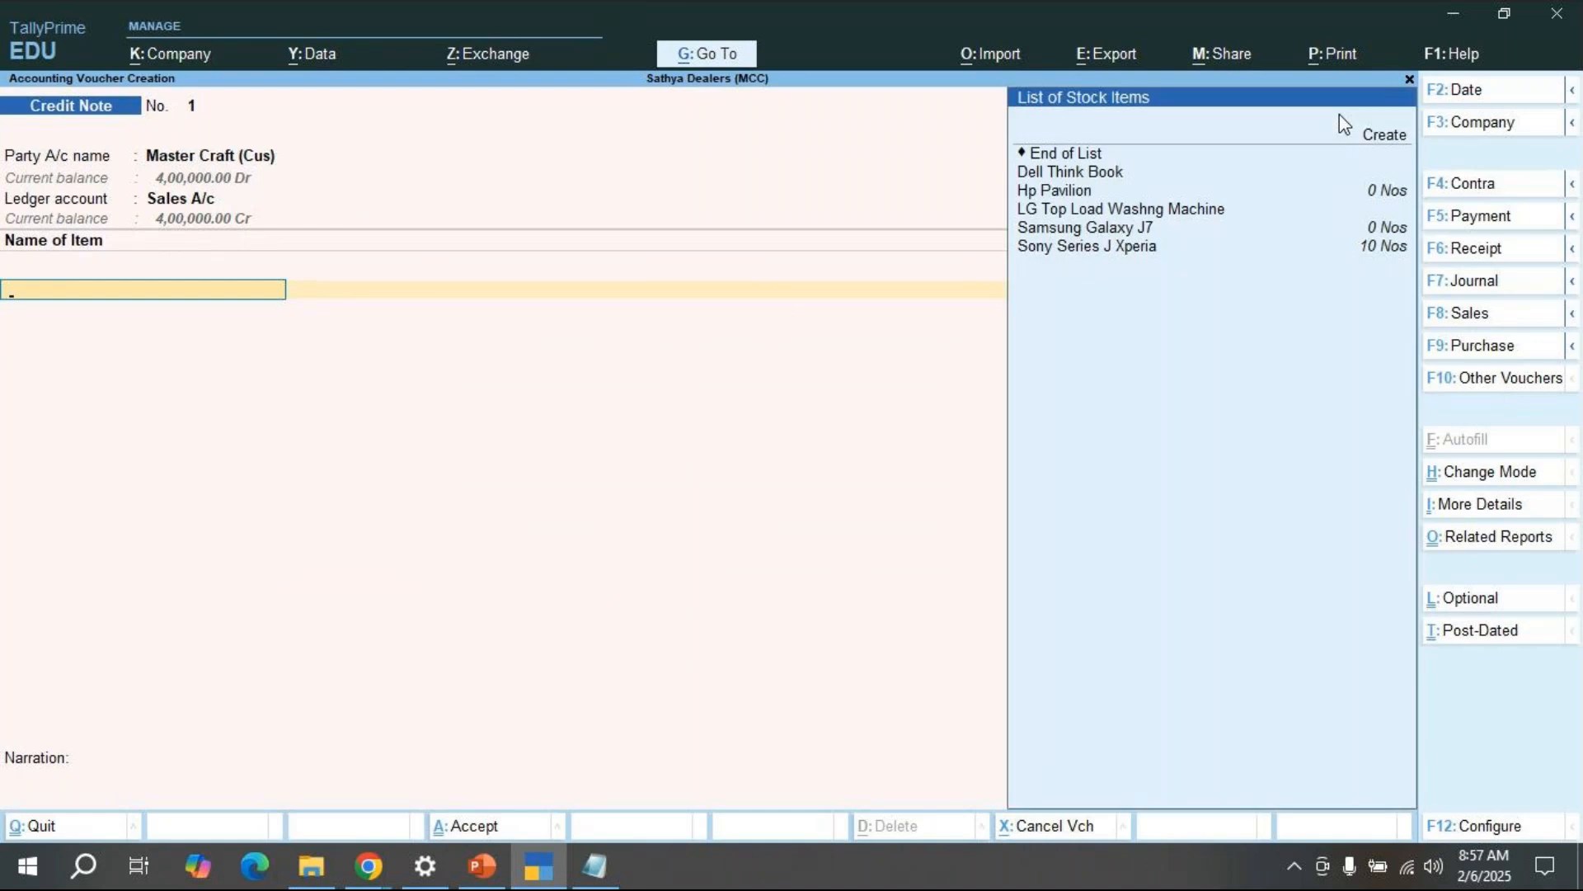
{"action": "key", "text": "Down"}
{"action": "key", "text": "Down"}
{"action": "key", "text": "Down"}
{"action": "key", "text": "Down"}
{"action": "key", "text": "Down"}
{"action": "key", "text": "Down"}
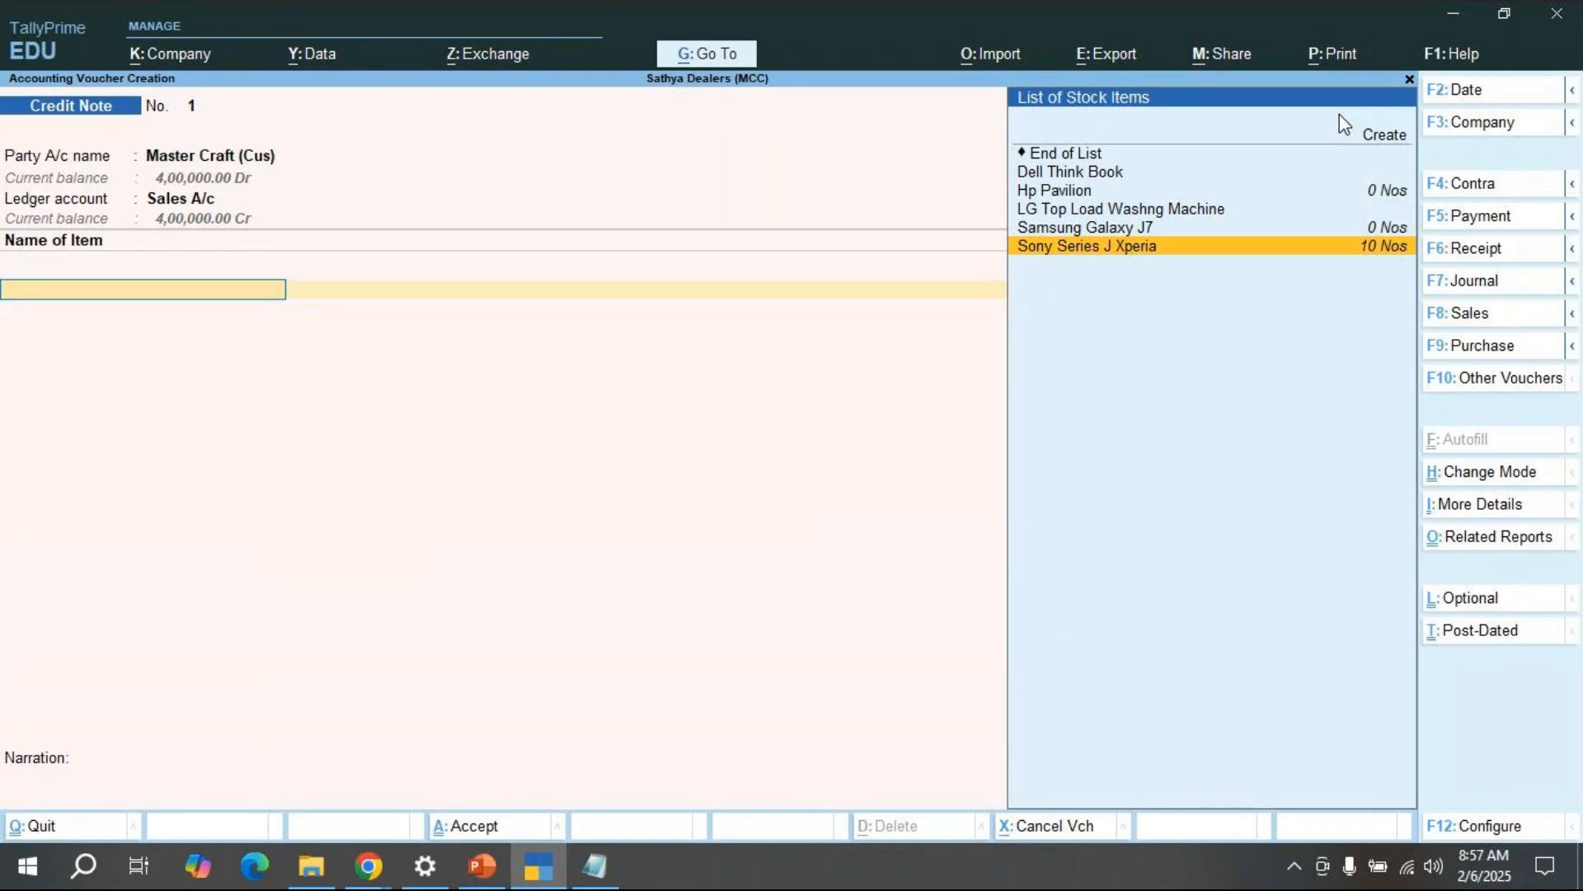
{"action": "key", "text": "Return"}
Step: Allocate the item to tracking number 1 with order number Not Applicable and location Bengaluru Godown
{"action": "type", "text": "1"}
{"action": "key", "text": "Return"}
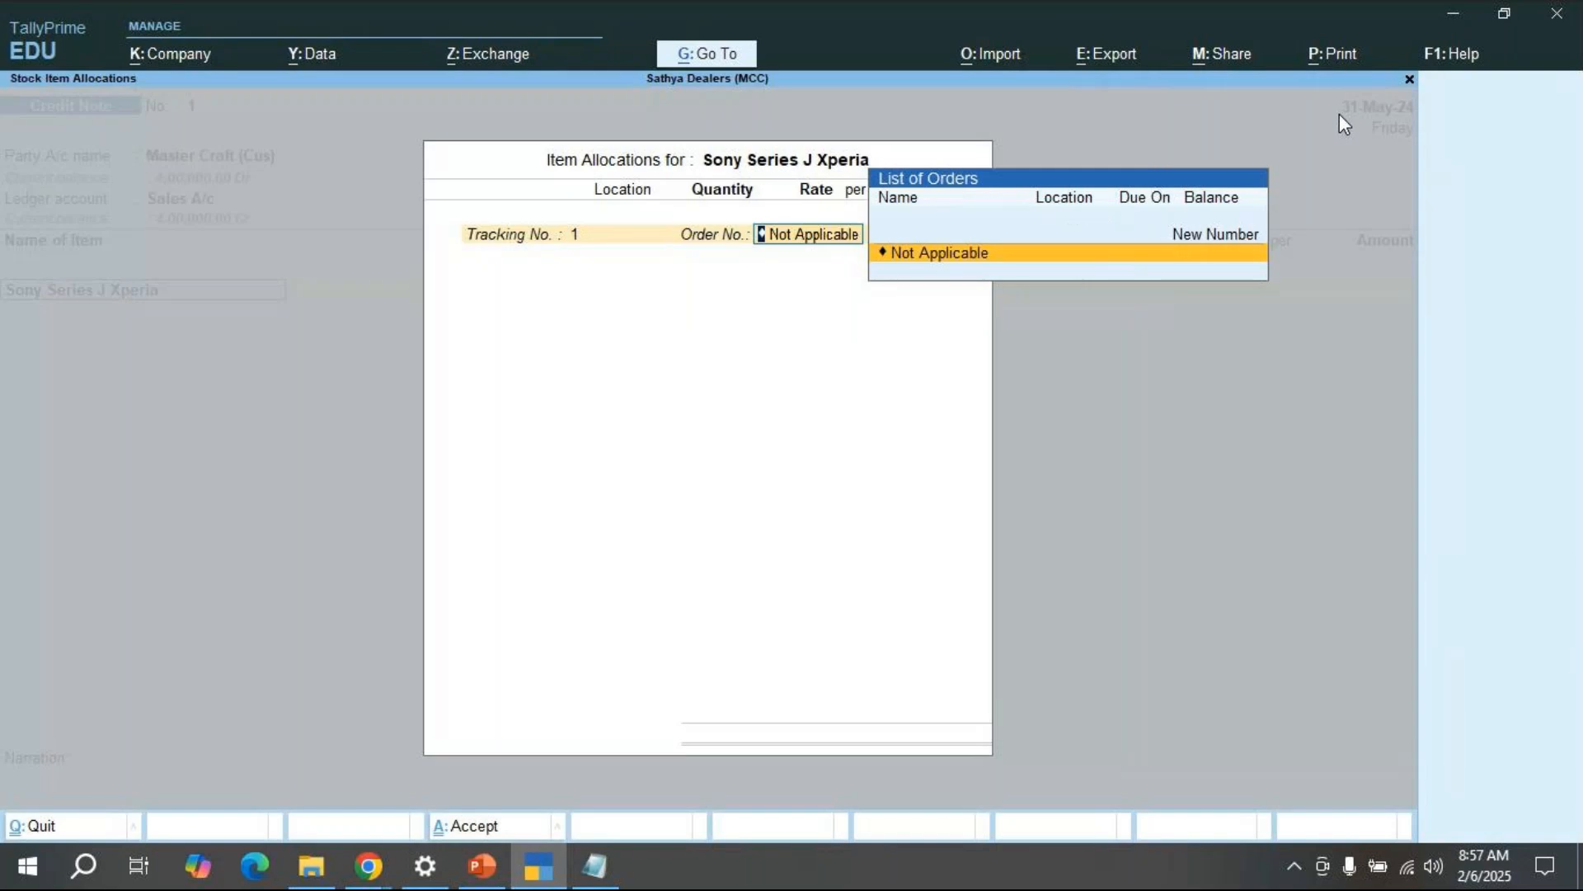
{"action": "key", "text": "Return"}
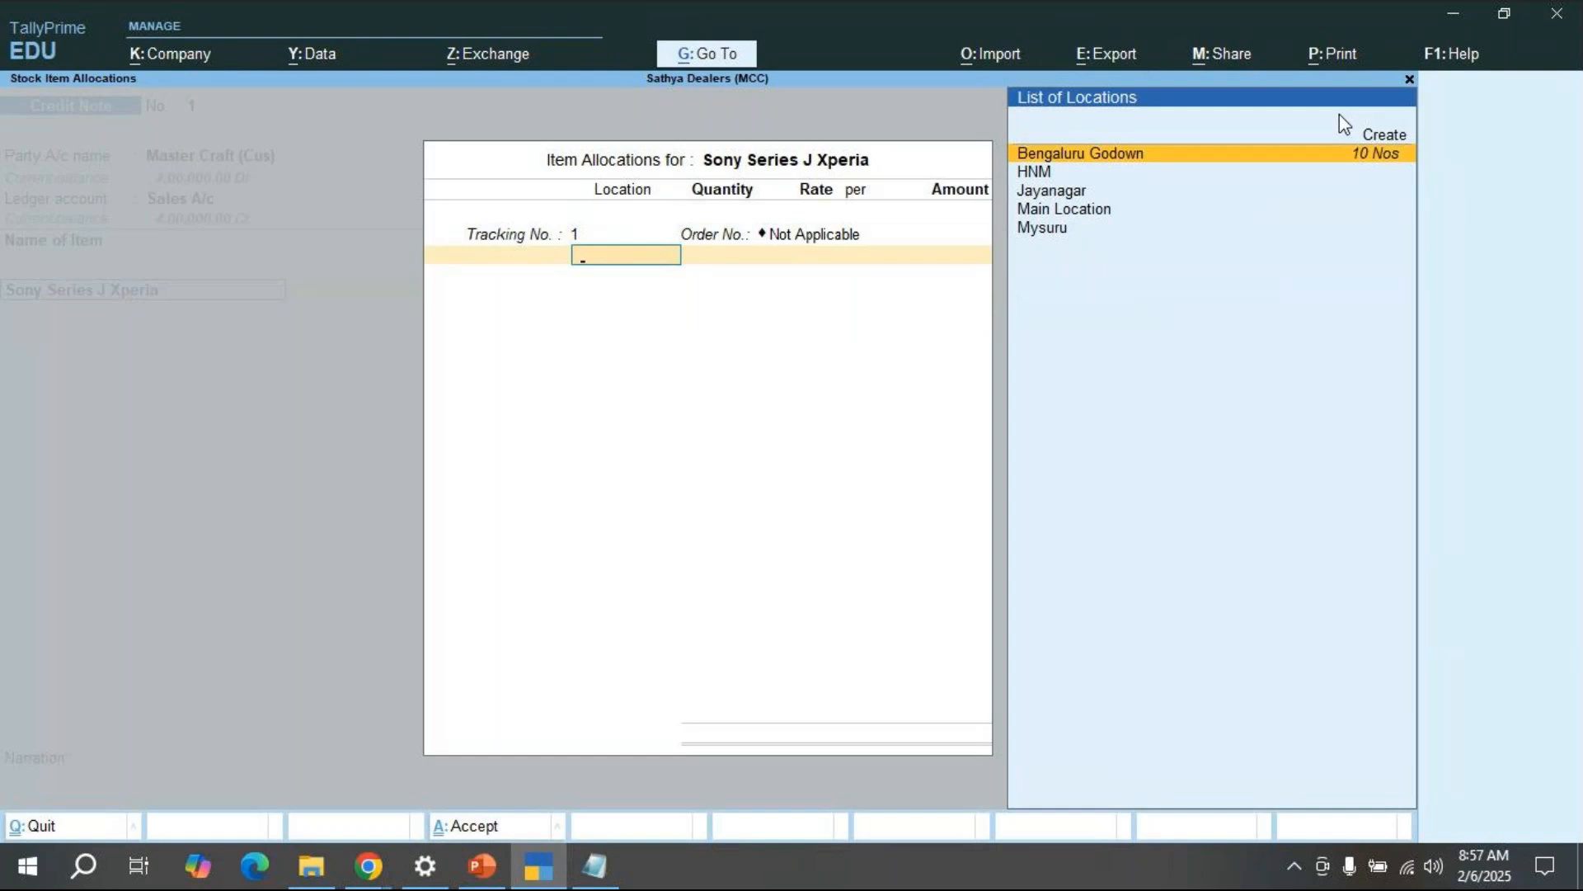
{"action": "key", "text": "Return"}
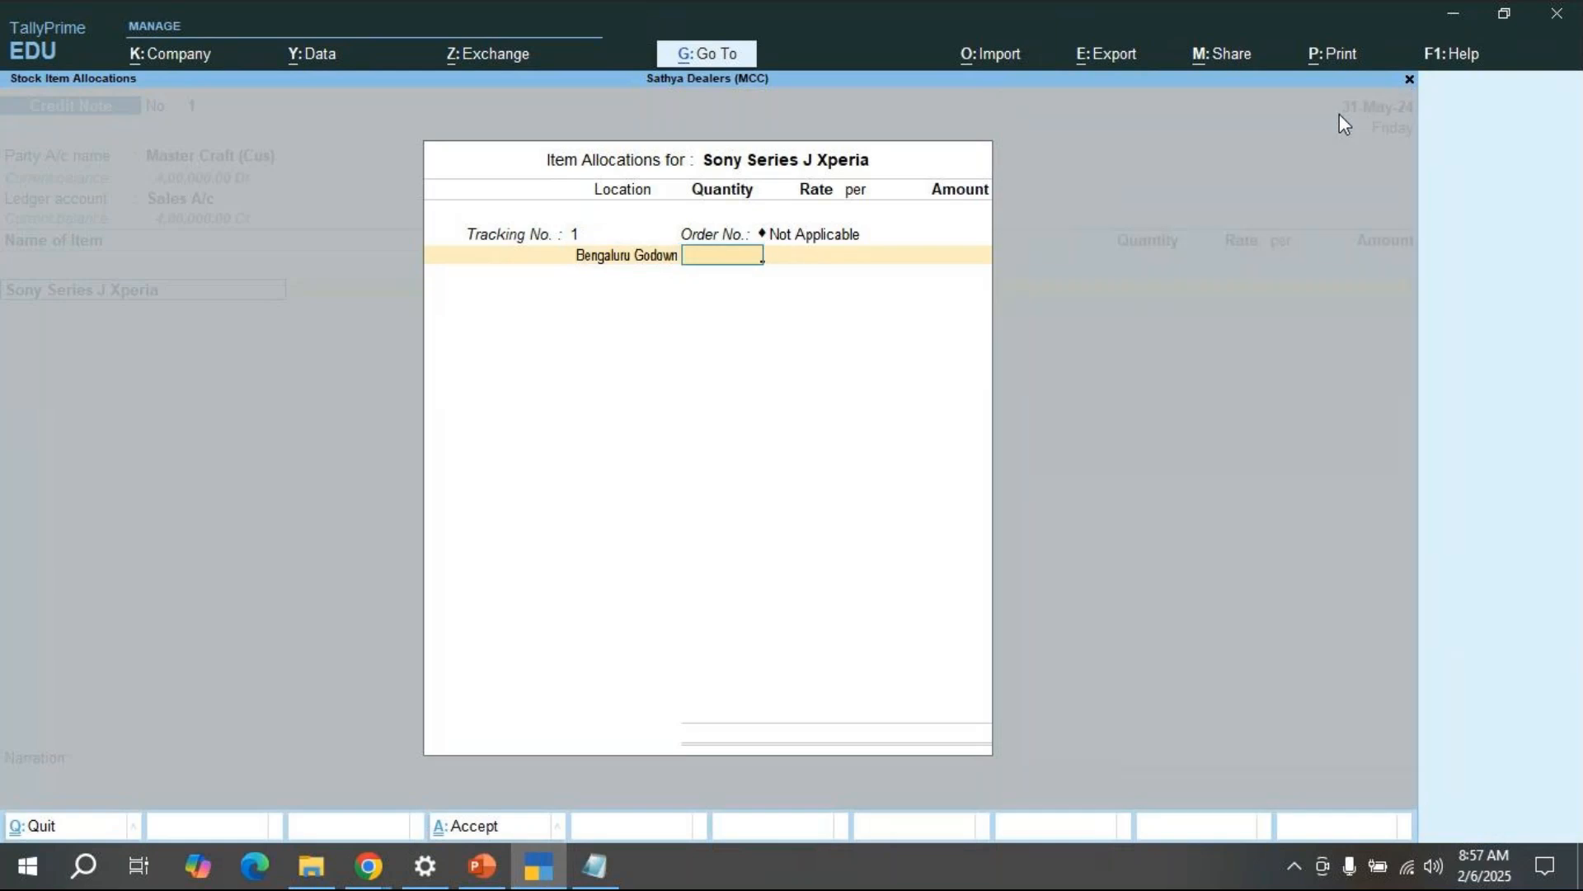
Step: Set the returned quantity to 2 Nos, keep the rate of 20,000.00 and Bengaluru Godown, and finish the item allocation
{"action": "type", "text": "2"}
{"action": "key", "text": "Return"}
{"action": "key", "text": "BackSpace"}
{"action": "key", "text": "BackSpace"}
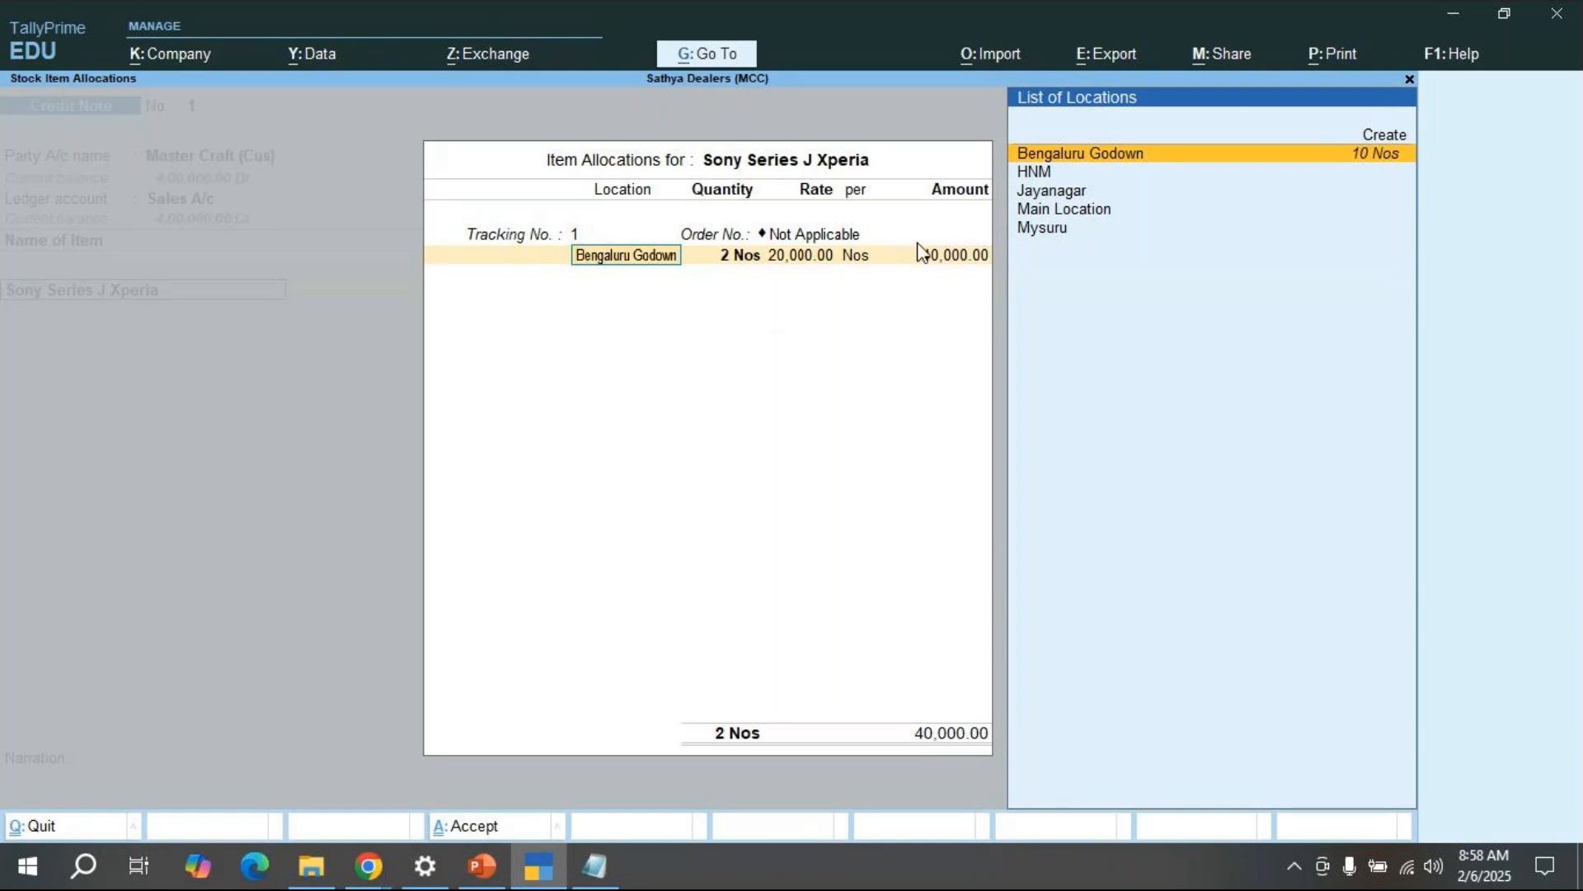
{"action": "left_click", "coordinate": [1383, 156]}
{"action": "key", "text": "Return"}
{"action": "key", "text": "Return"}
{"action": "key", "text": "Return"}
{"action": "key", "text": "Return"}
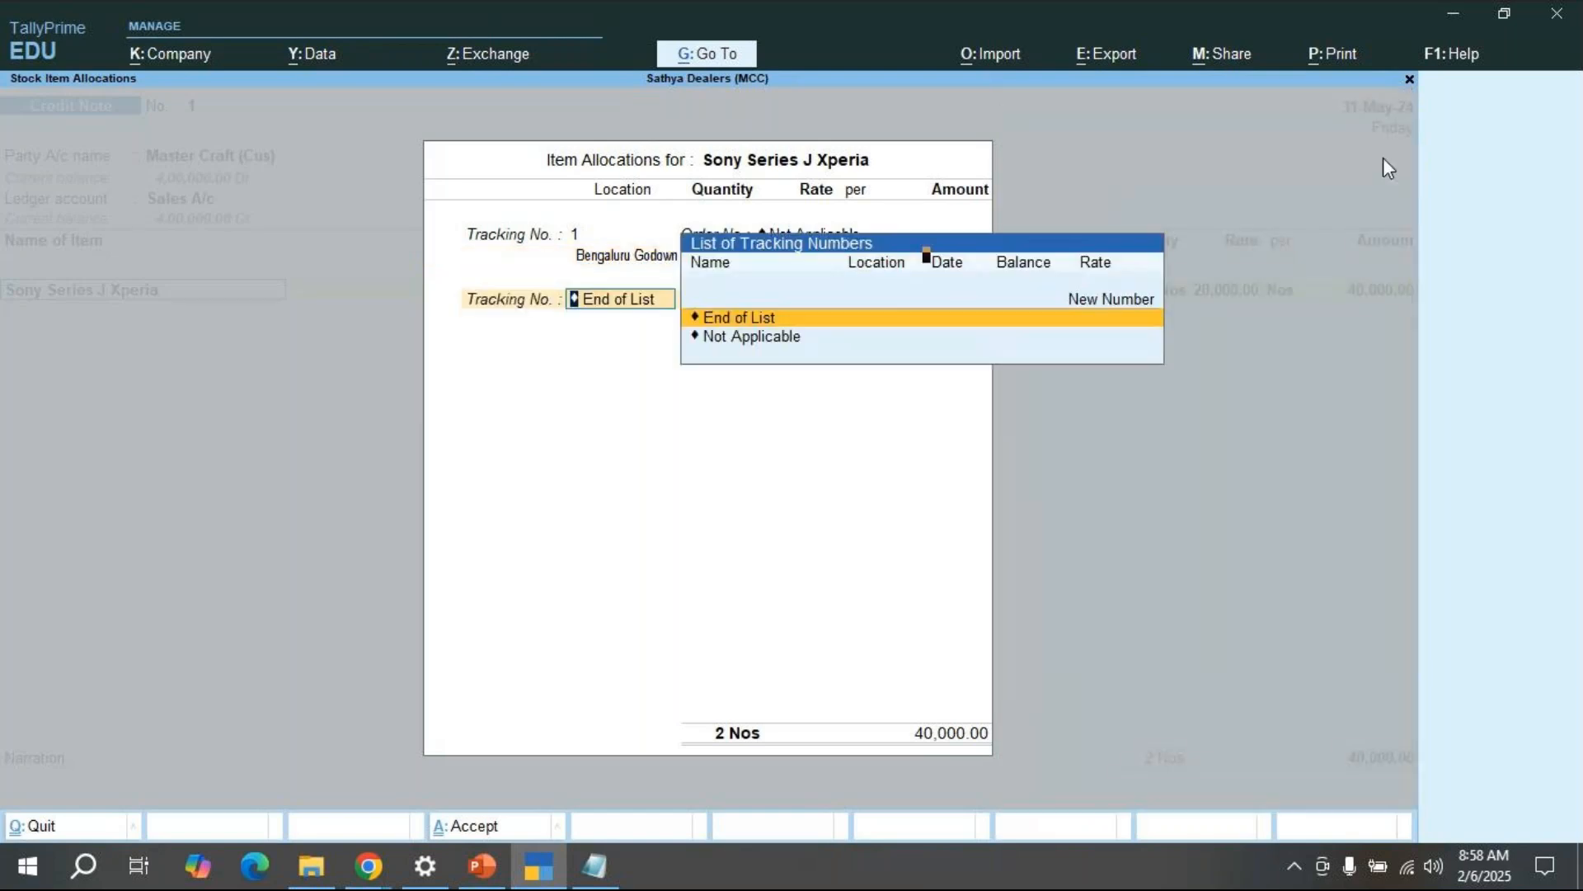
{"action": "key", "text": "BackSpace"}
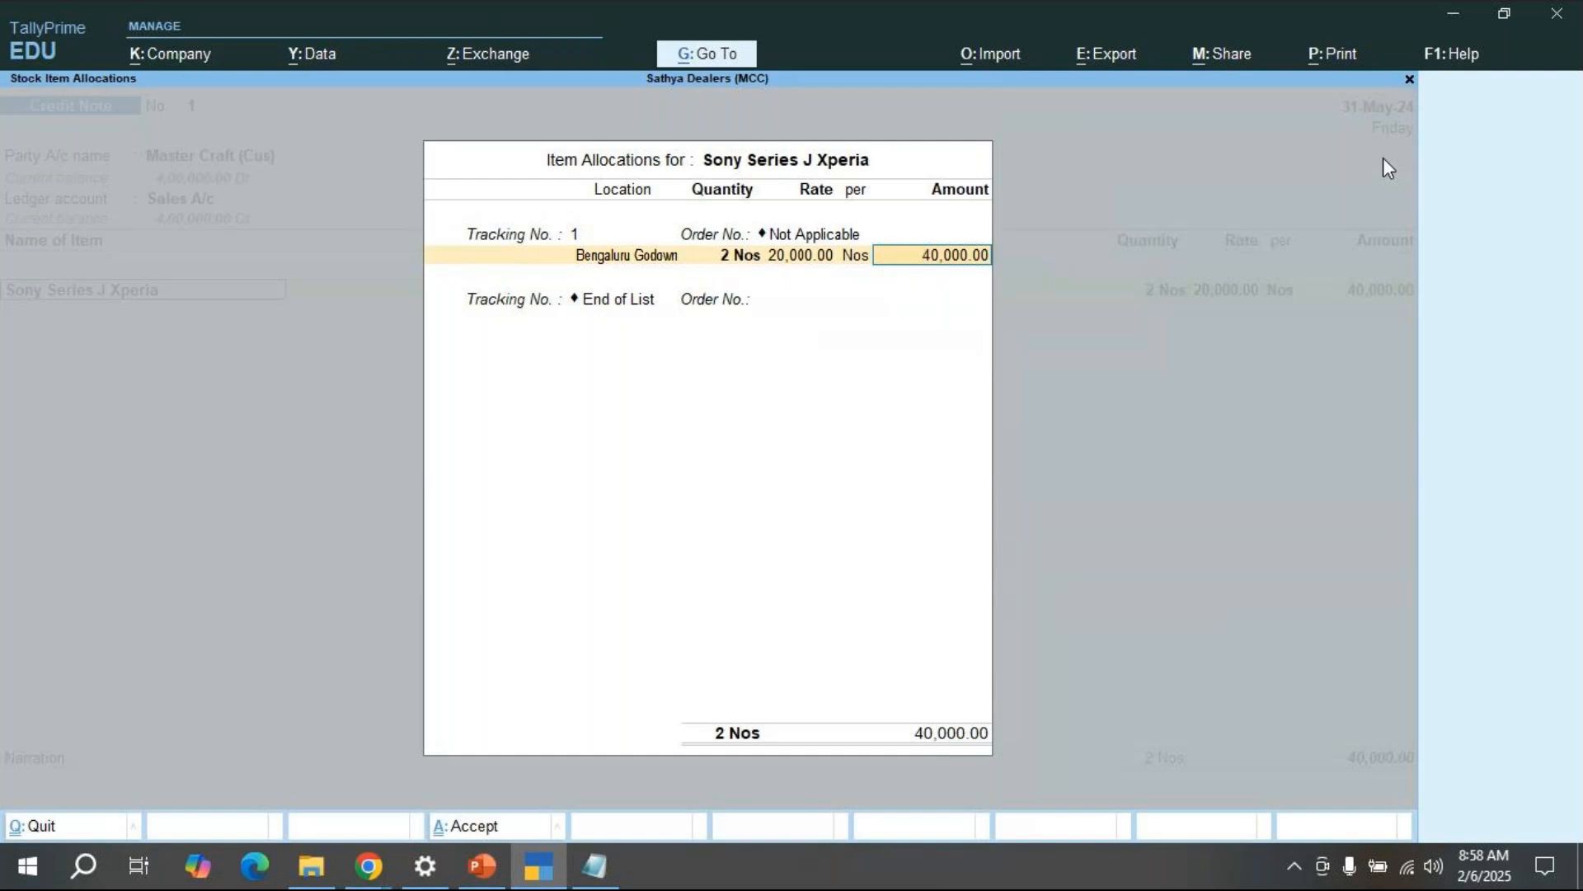
{"action": "key", "text": "Return"}
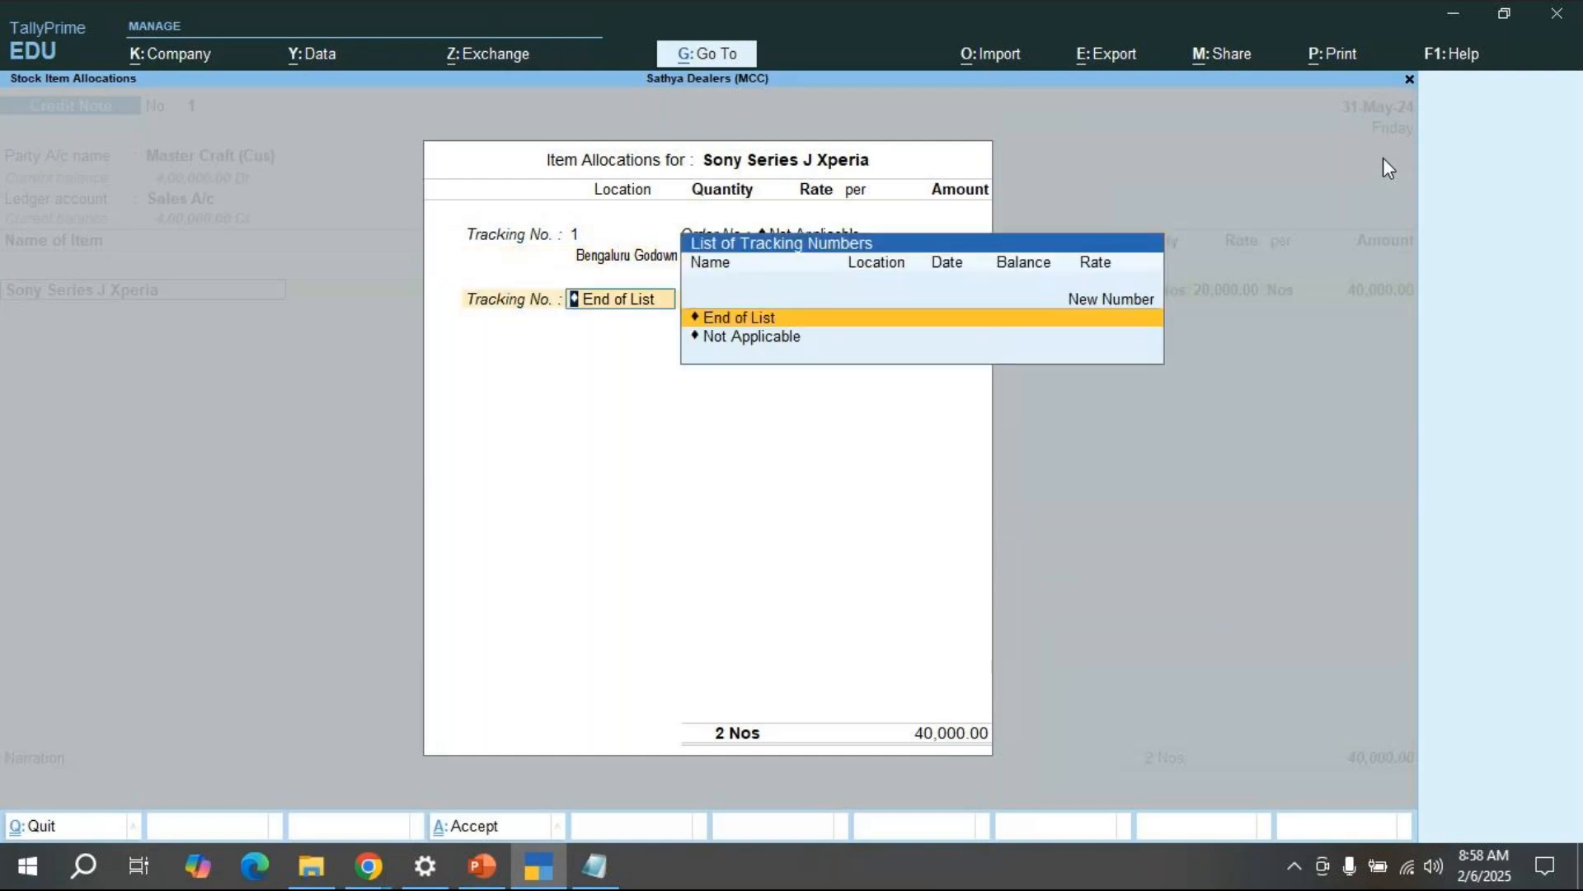
{"action": "key", "text": "Return"}
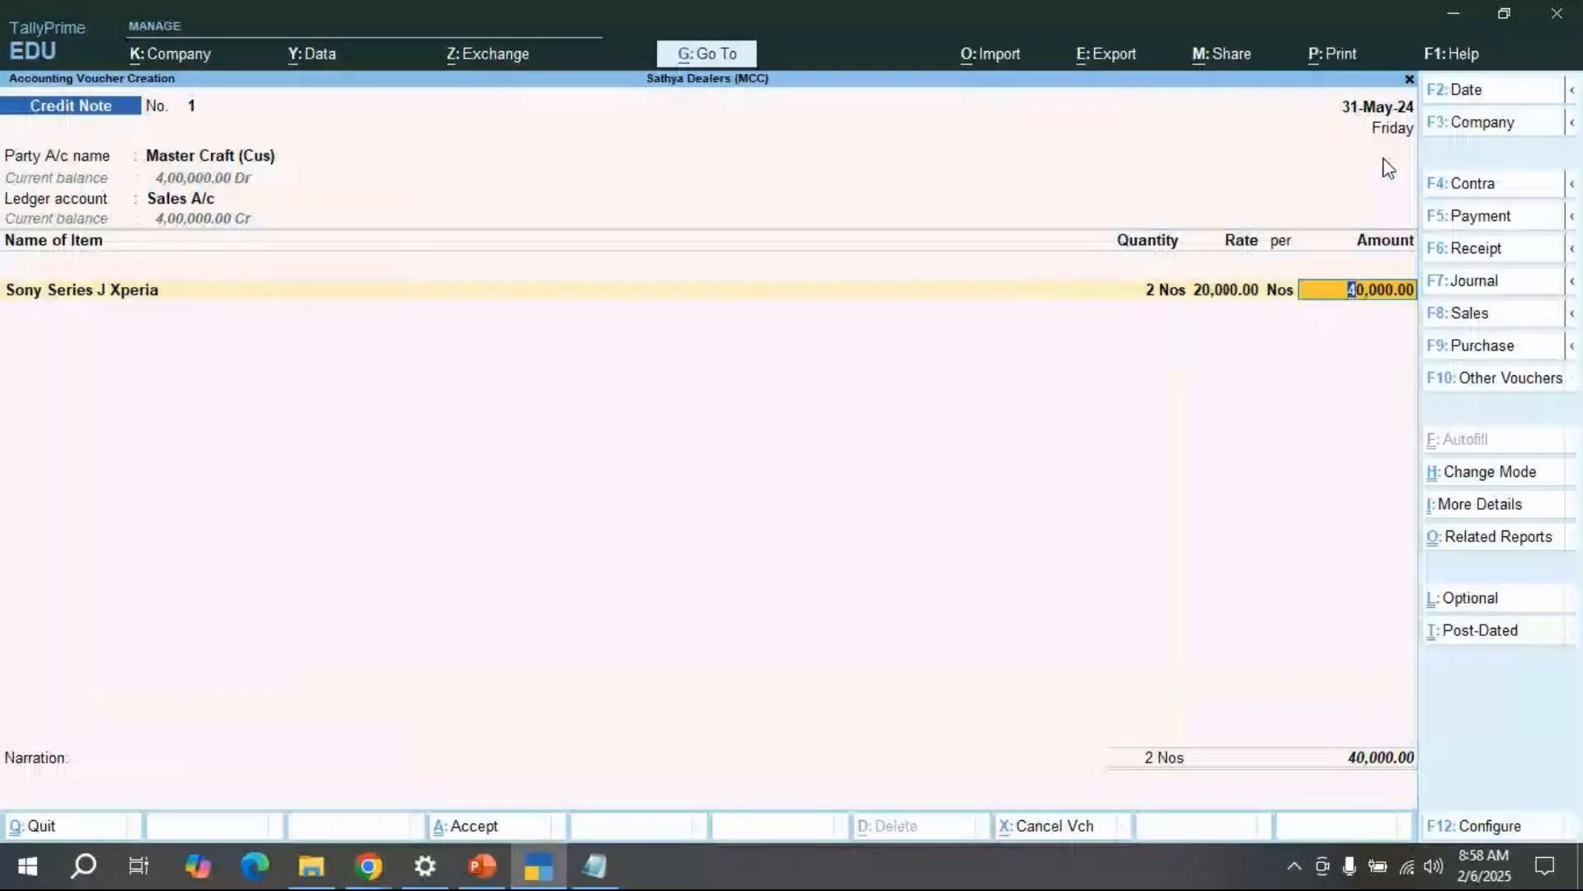
Step: End the item list and adjust the 40,000.00 Cr as Agst Ref against Master Craft's pending bill 1 of 2-May-24
{"action": "key", "text": "Return"}
{"action": "key", "text": "Return"}
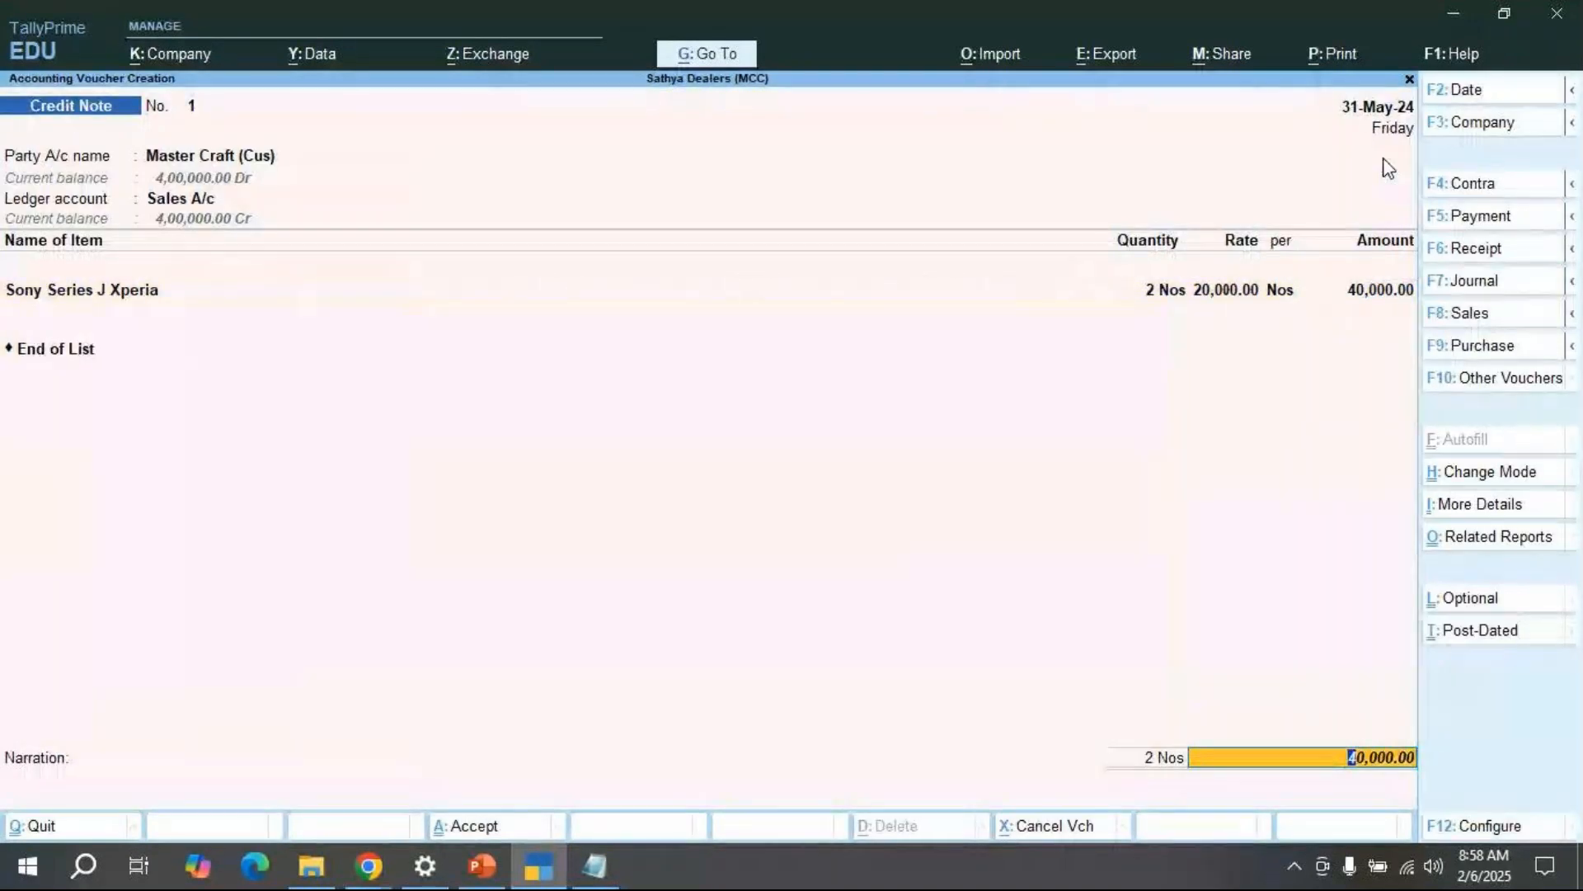
{"action": "key", "text": "Return"}
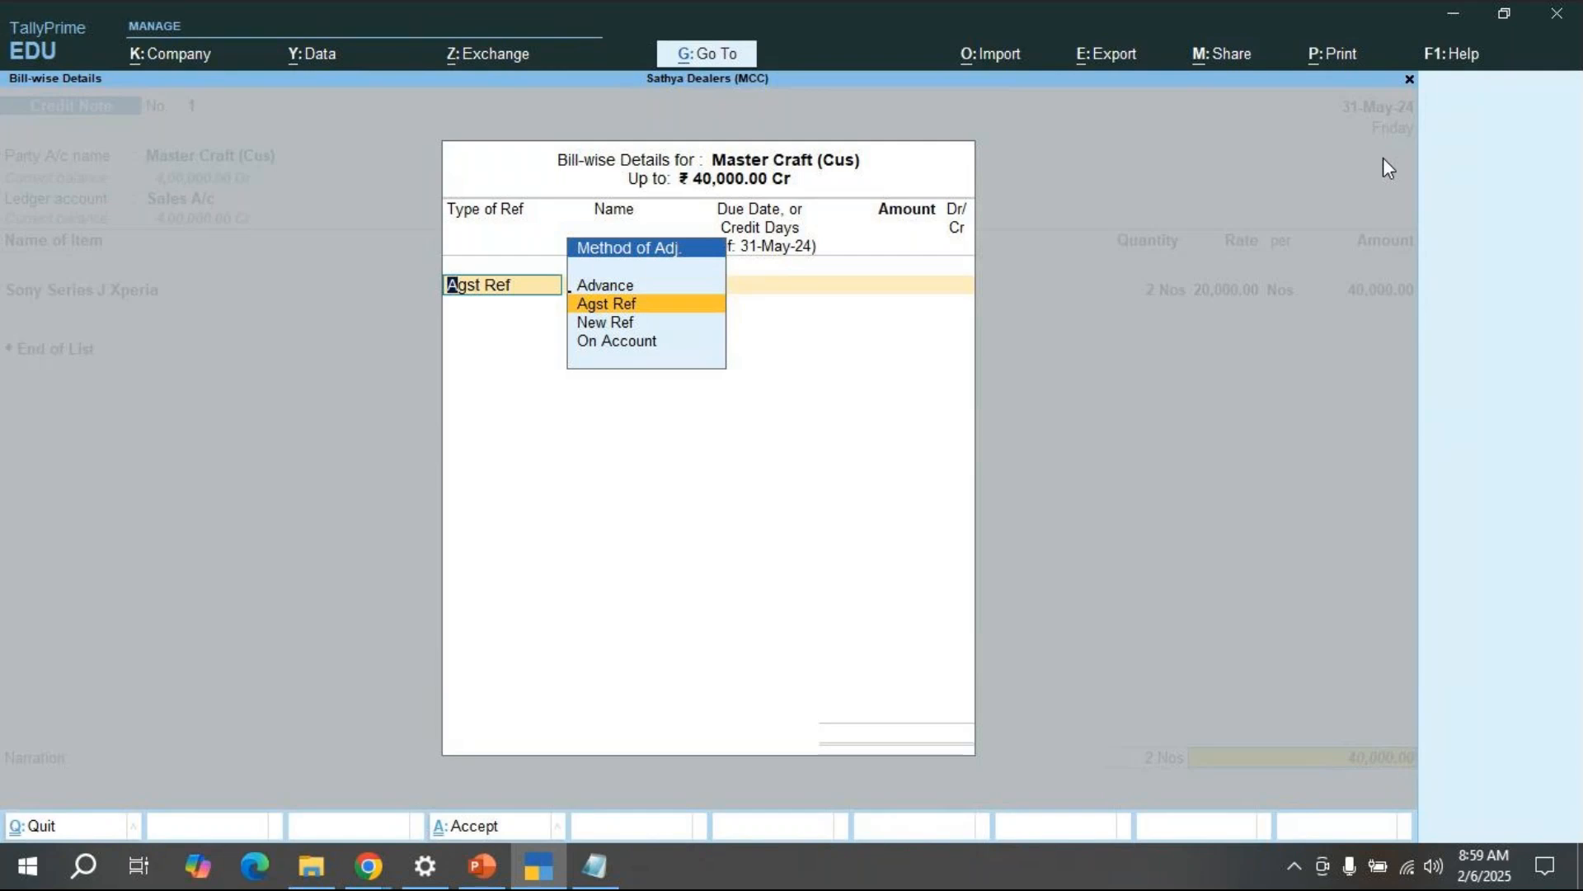
{"action": "key", "text": "Return"}
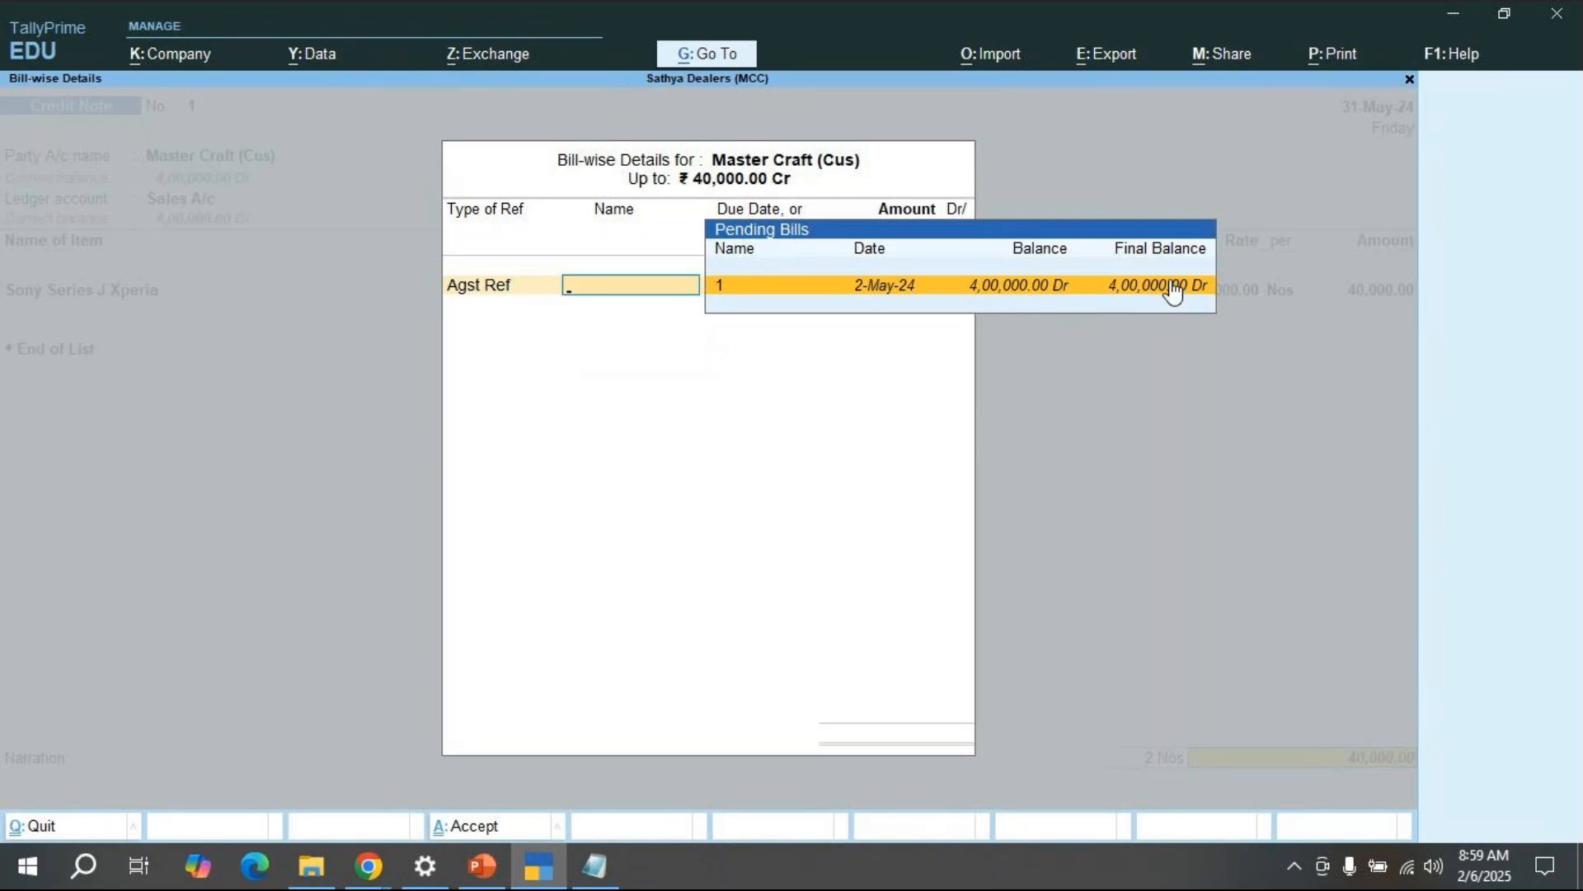
{"action": "key", "text": "BackSpace"}
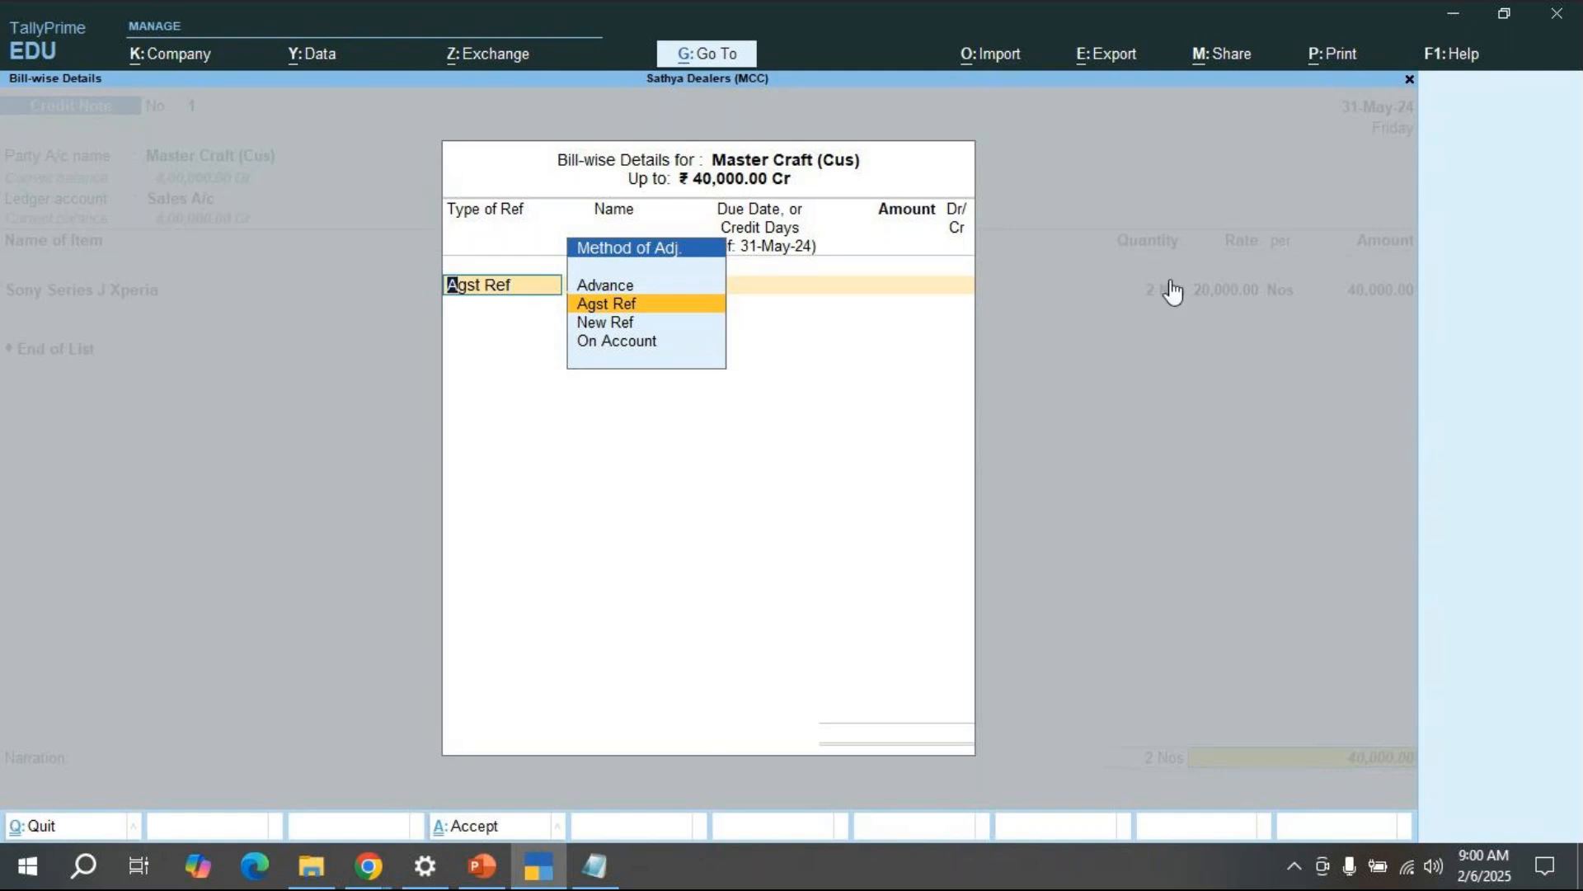
{"action": "key", "text": "Return"}
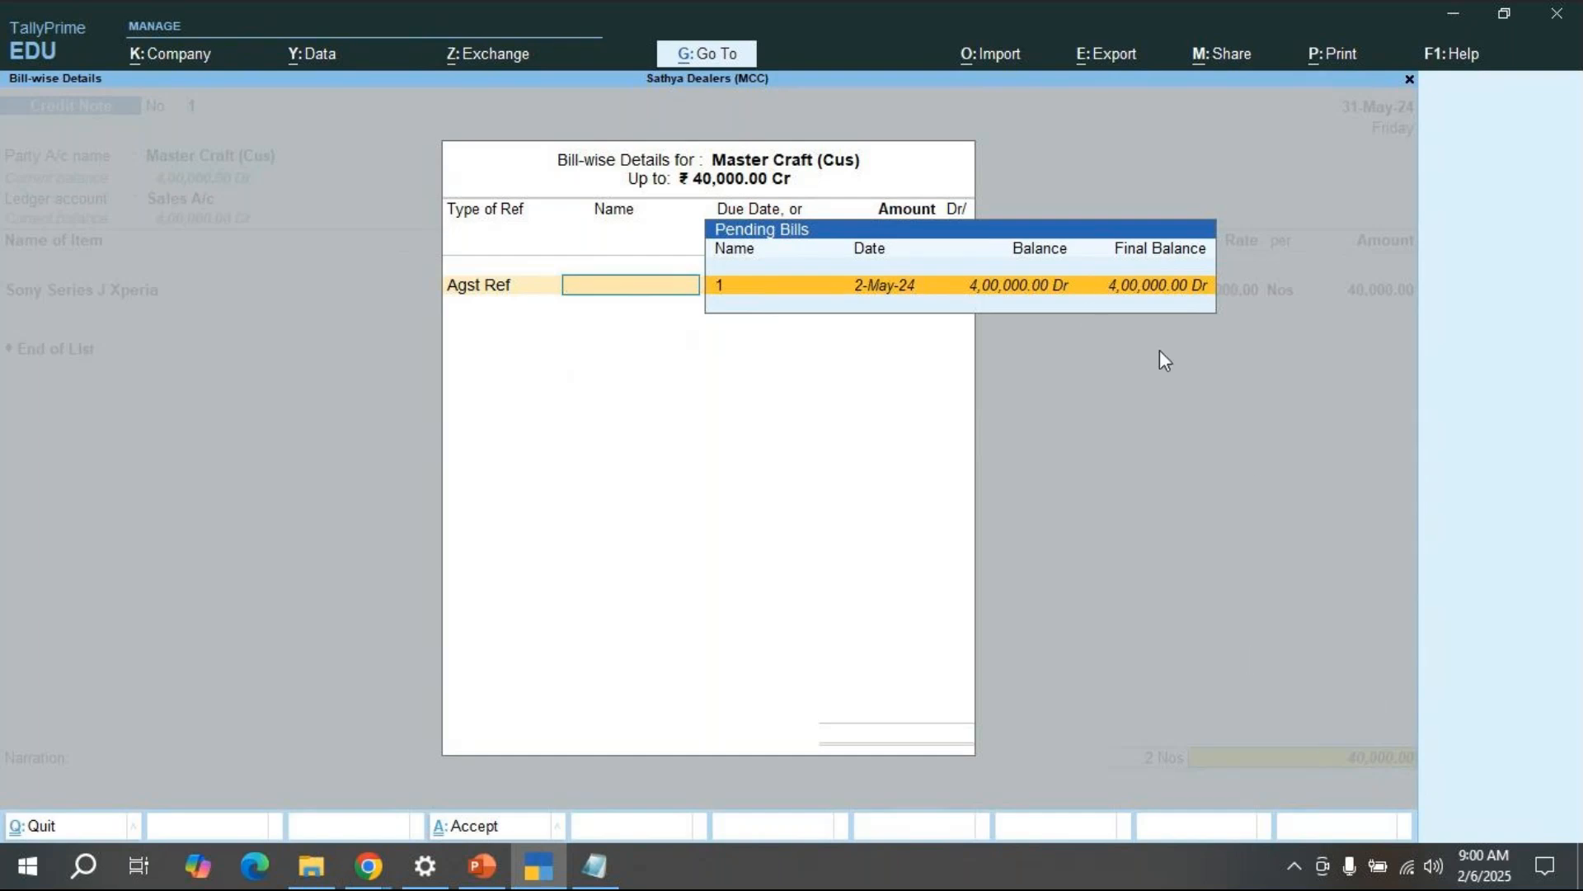
{"action": "left_click", "coordinate": [1127, 281]}
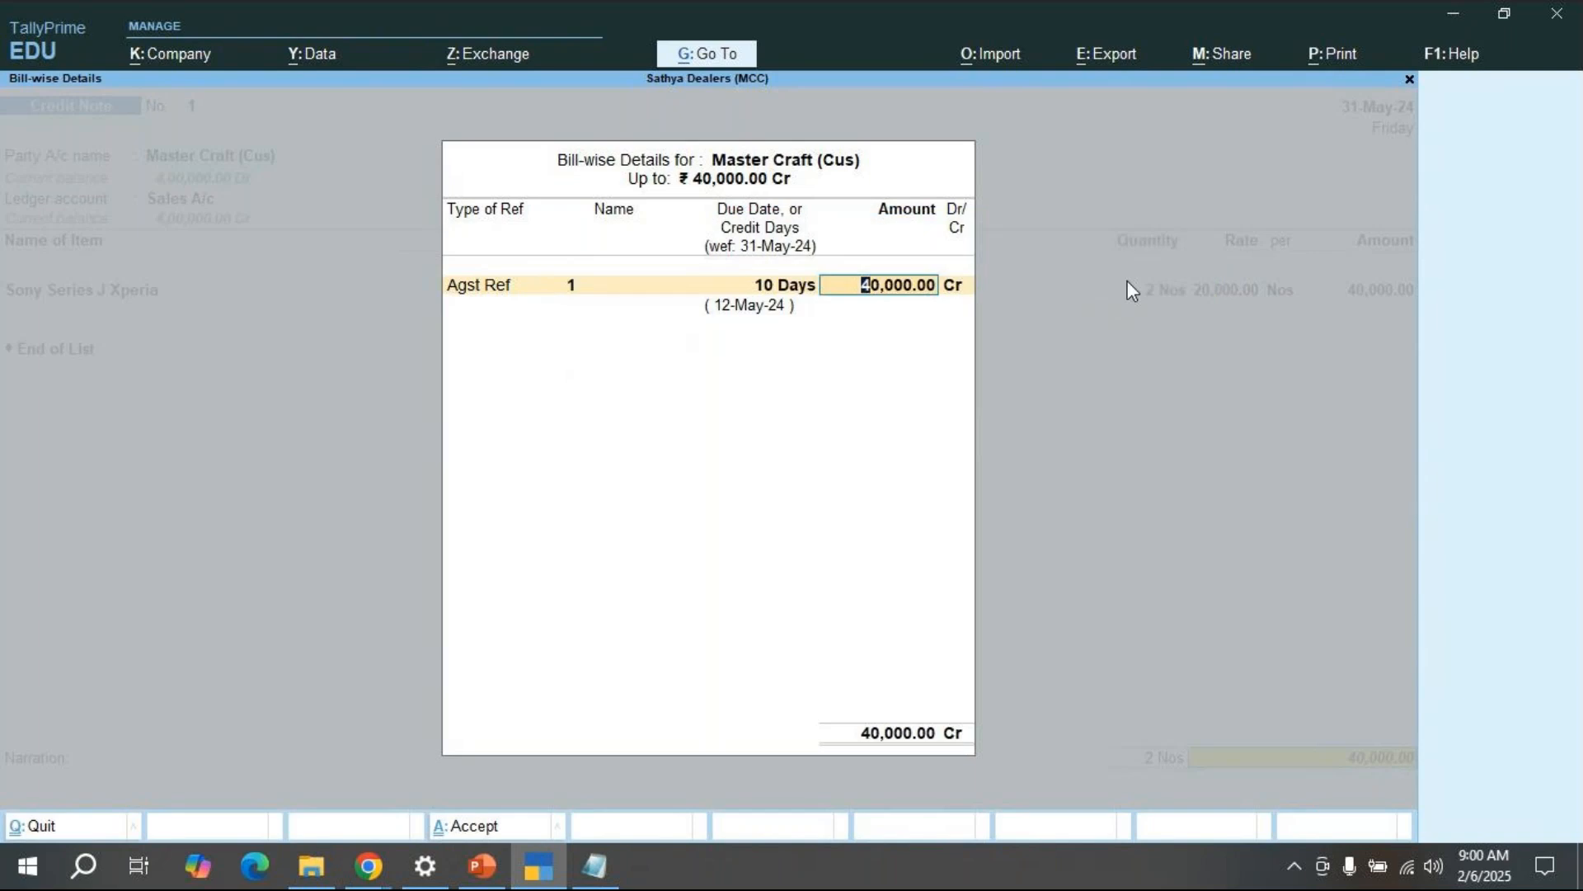
{"action": "key", "text": "Return"}
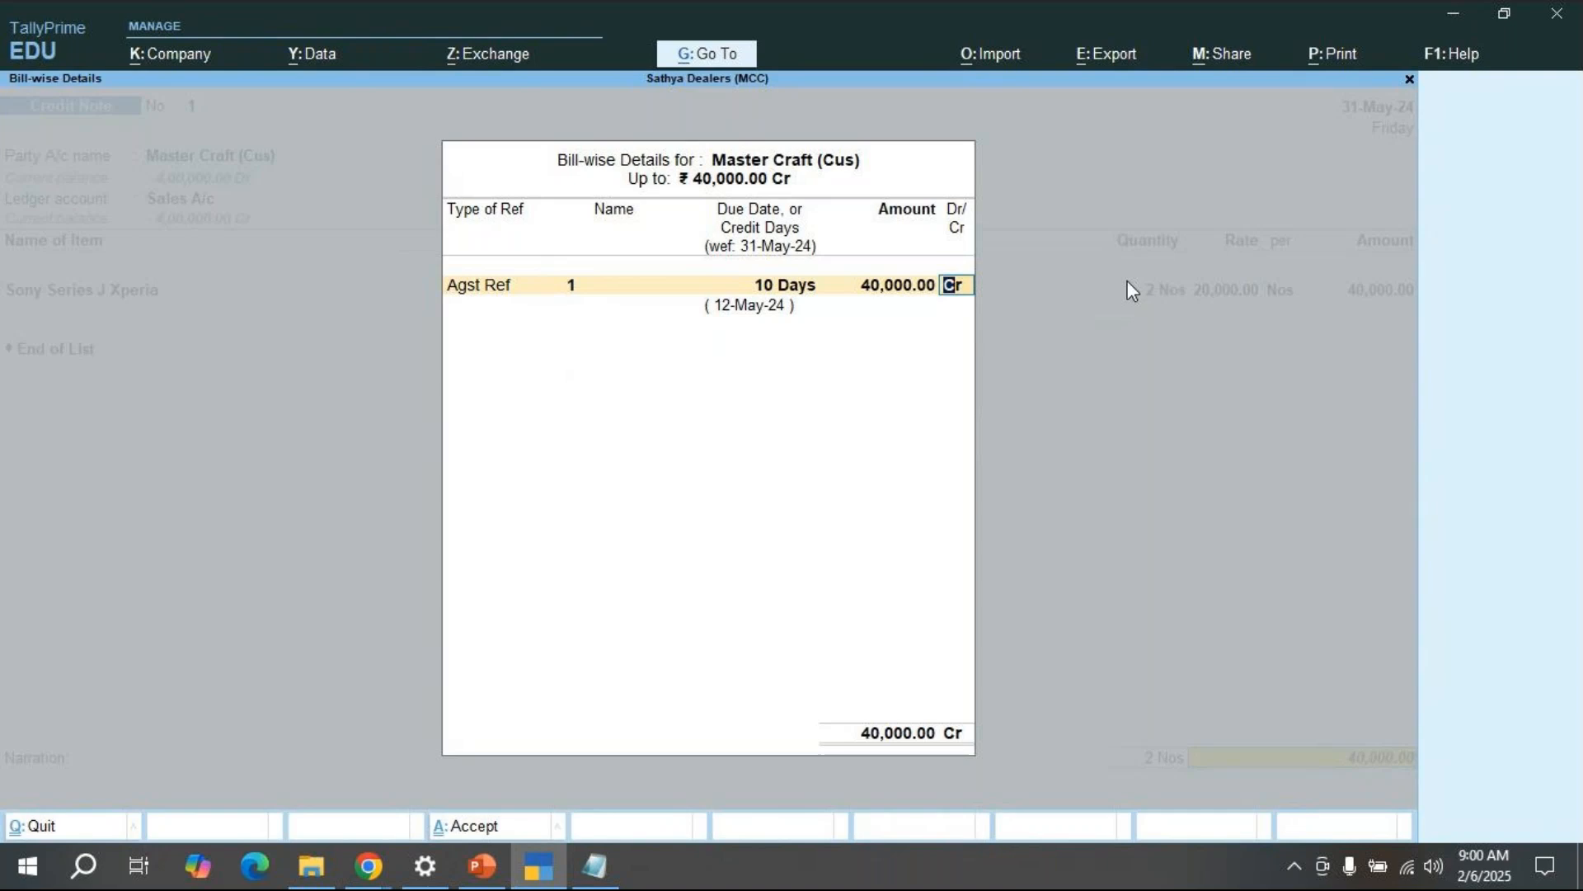
{"action": "key", "text": "Return"}
Step: Enter the narration "being goods rejected" and save the credit note
{"action": "type", "text": "b"}
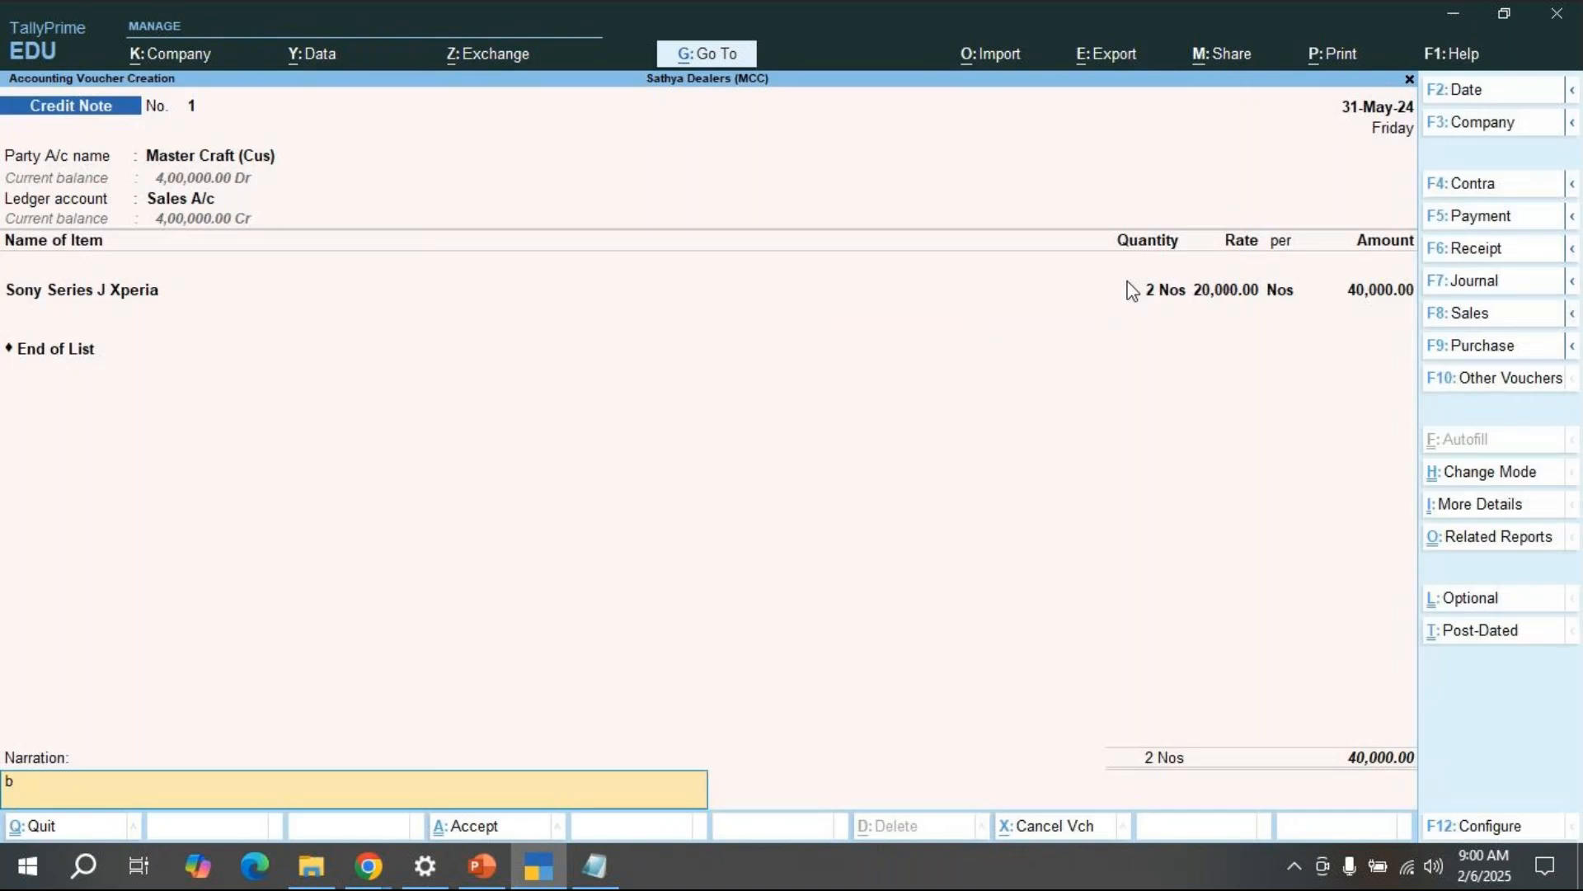
{"action": "type", "text": "eing goods rejected"}
{"action": "key", "text": "Return"}
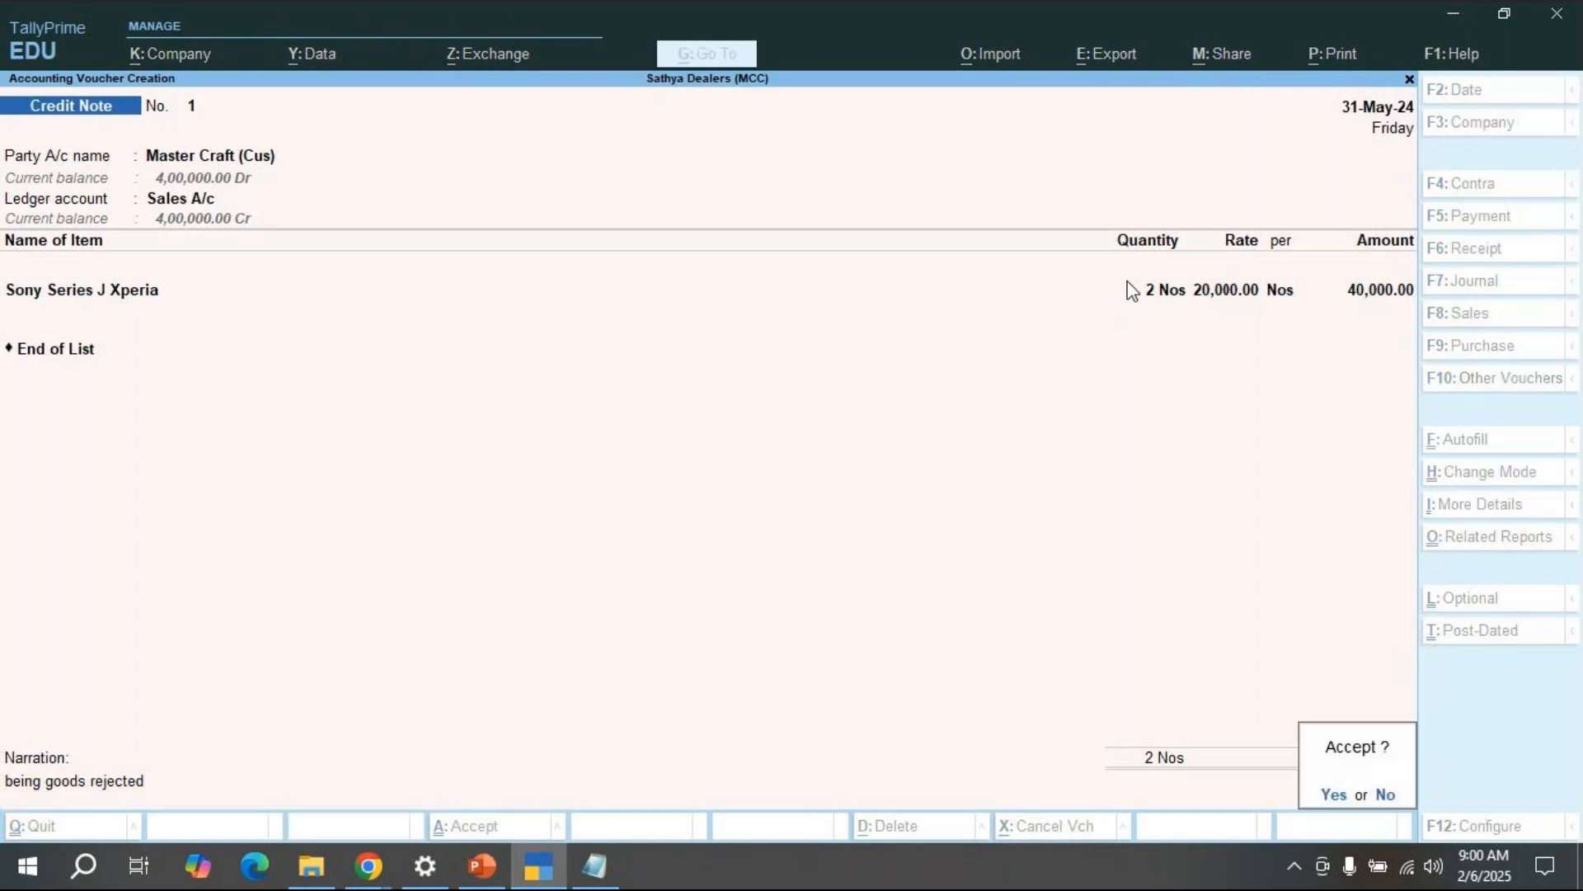
{"action": "key", "text": "Return"}
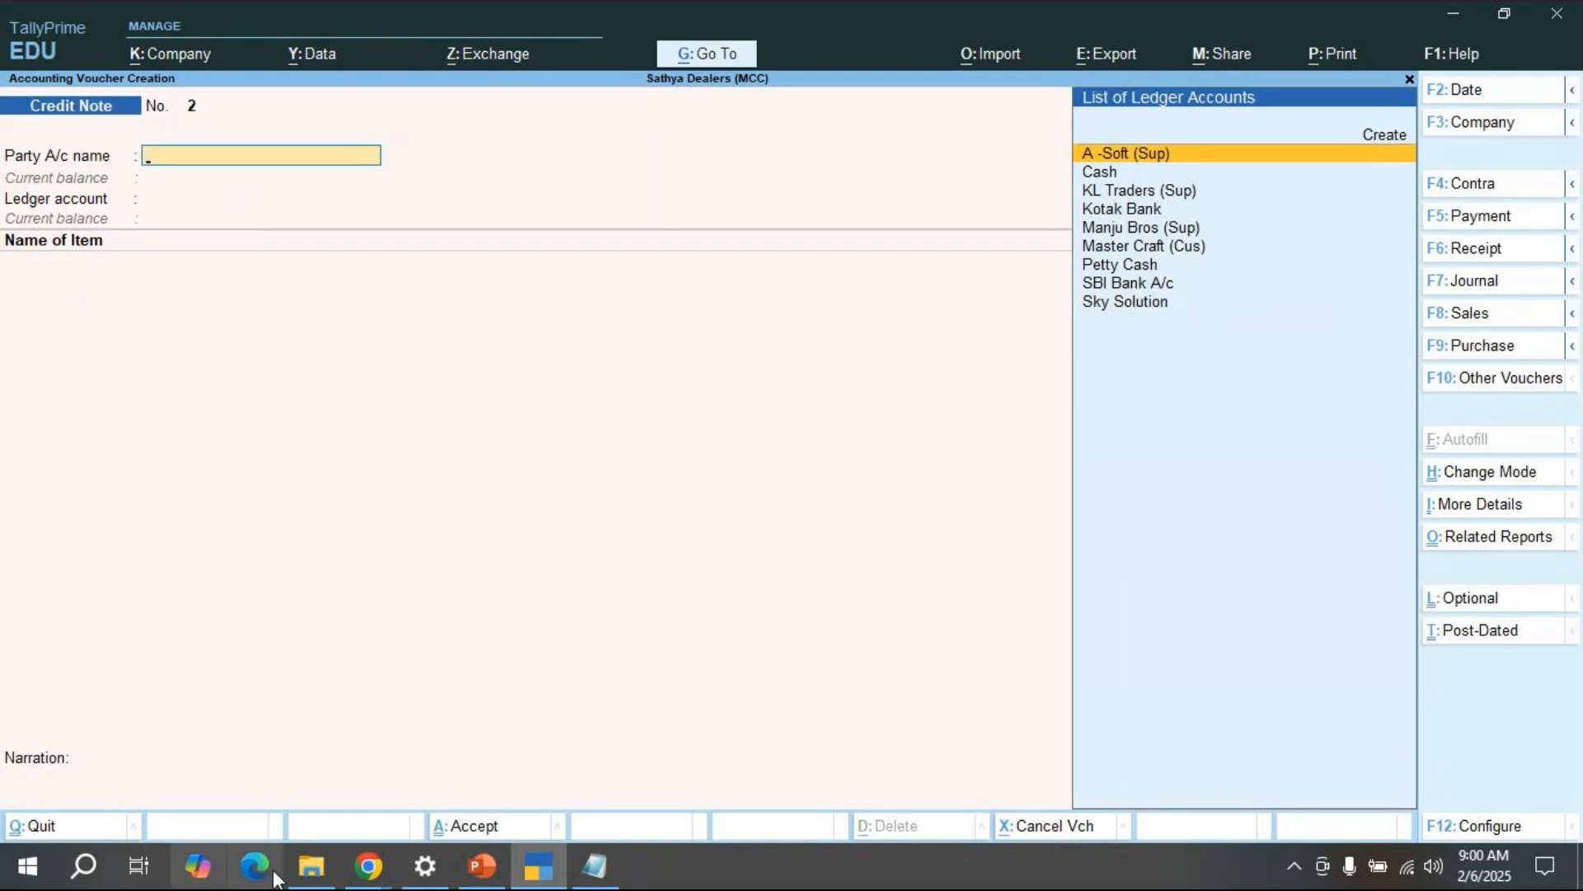
{"action": "left_click", "coordinate": [369, 866]}
{"action": "left_click", "coordinate": [356, 818]}
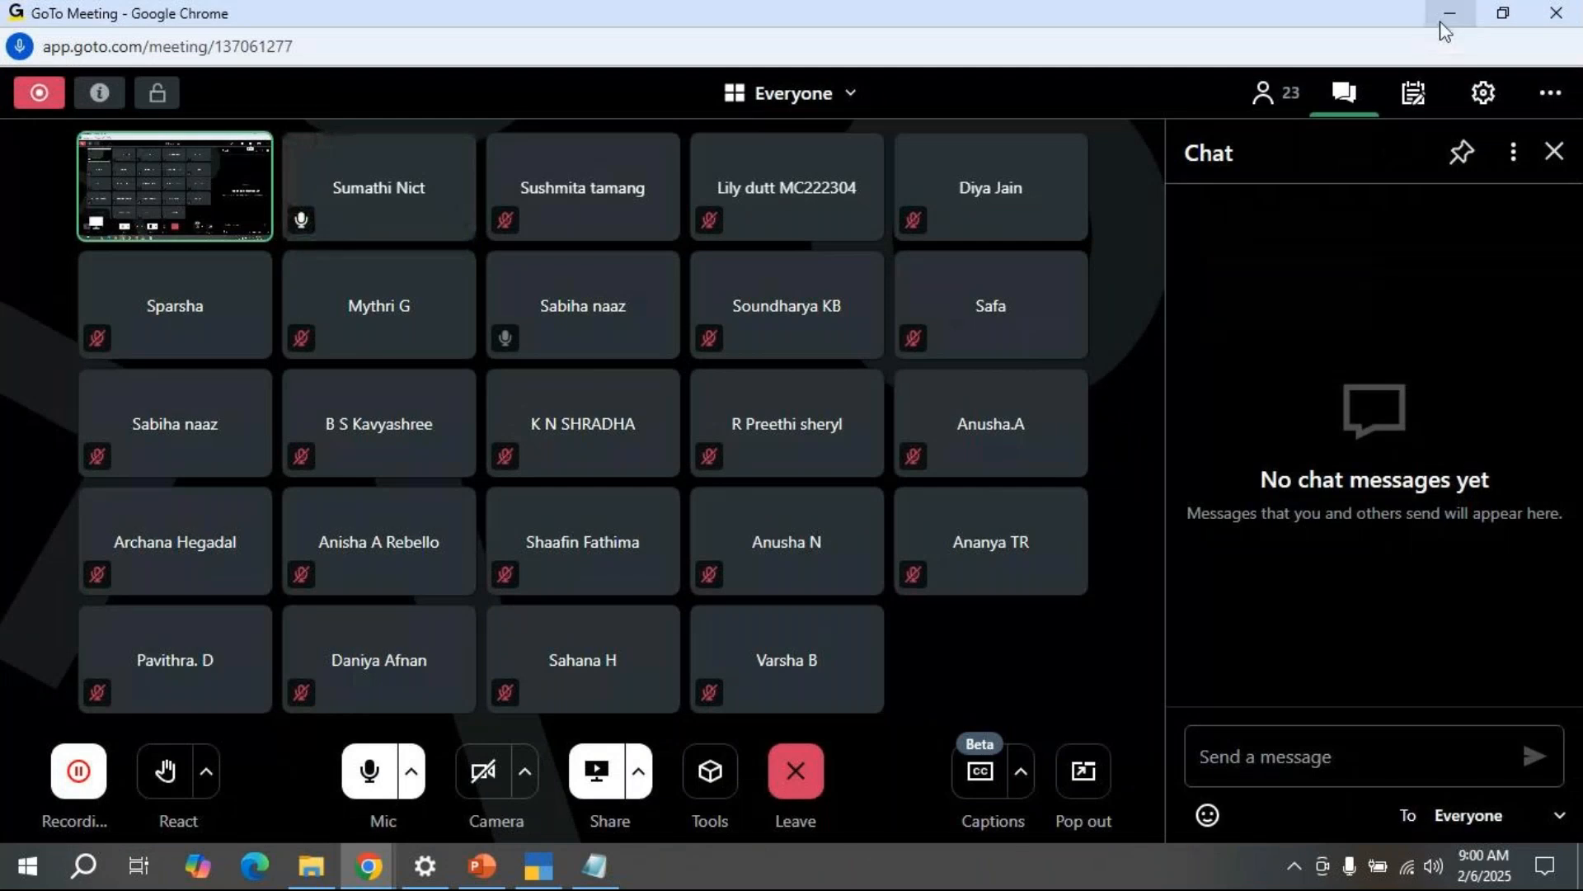
{"action": "left_click", "coordinate": [1219, 755]}
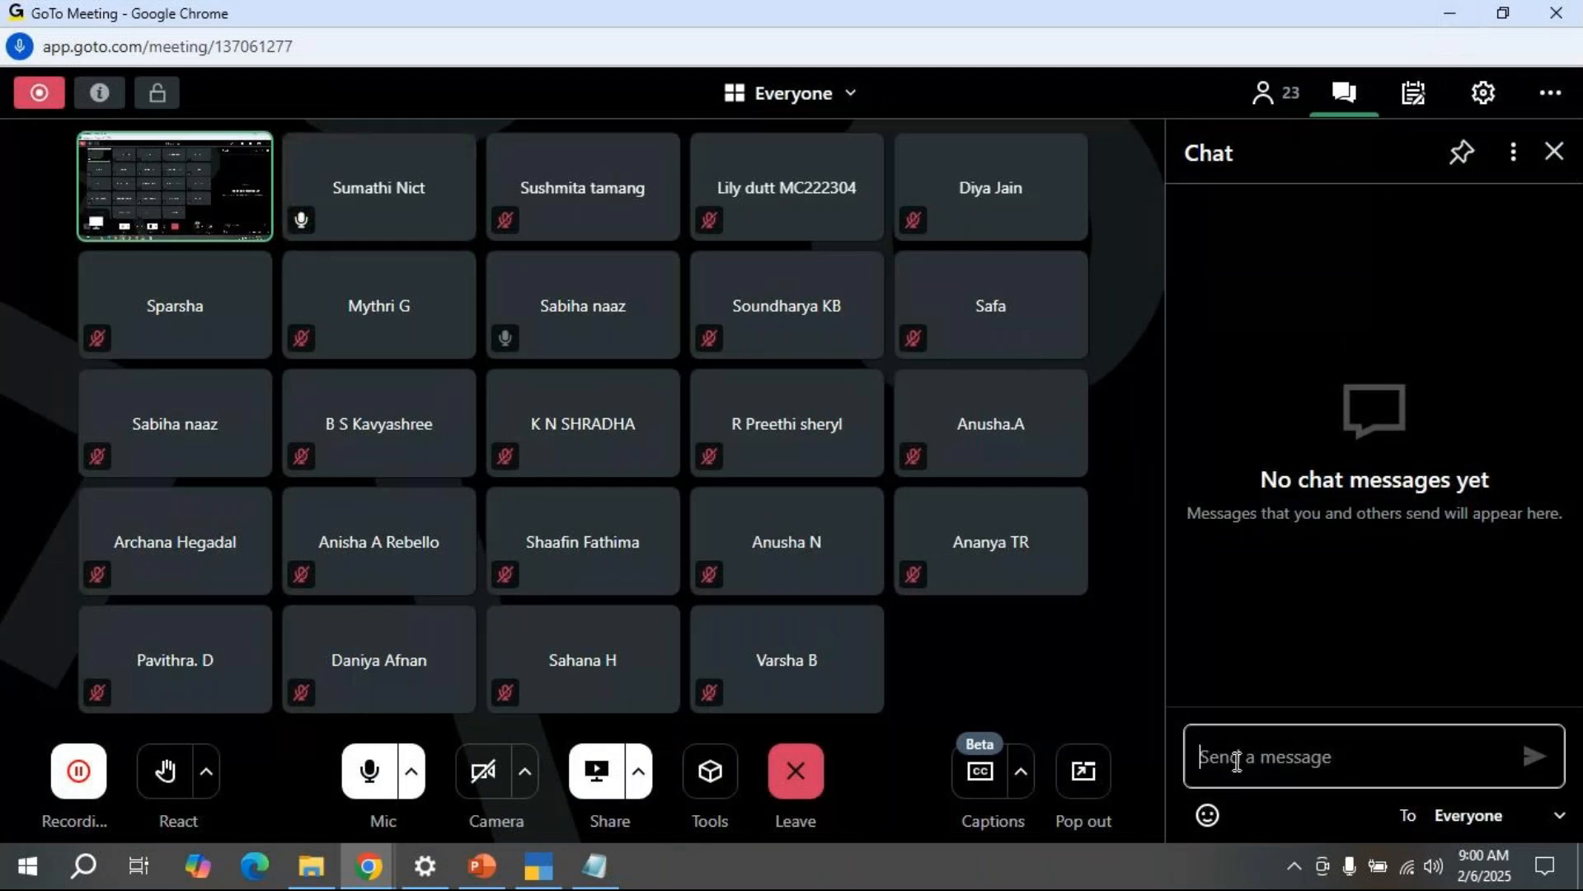
{"action": "type", "text": "am tau"}
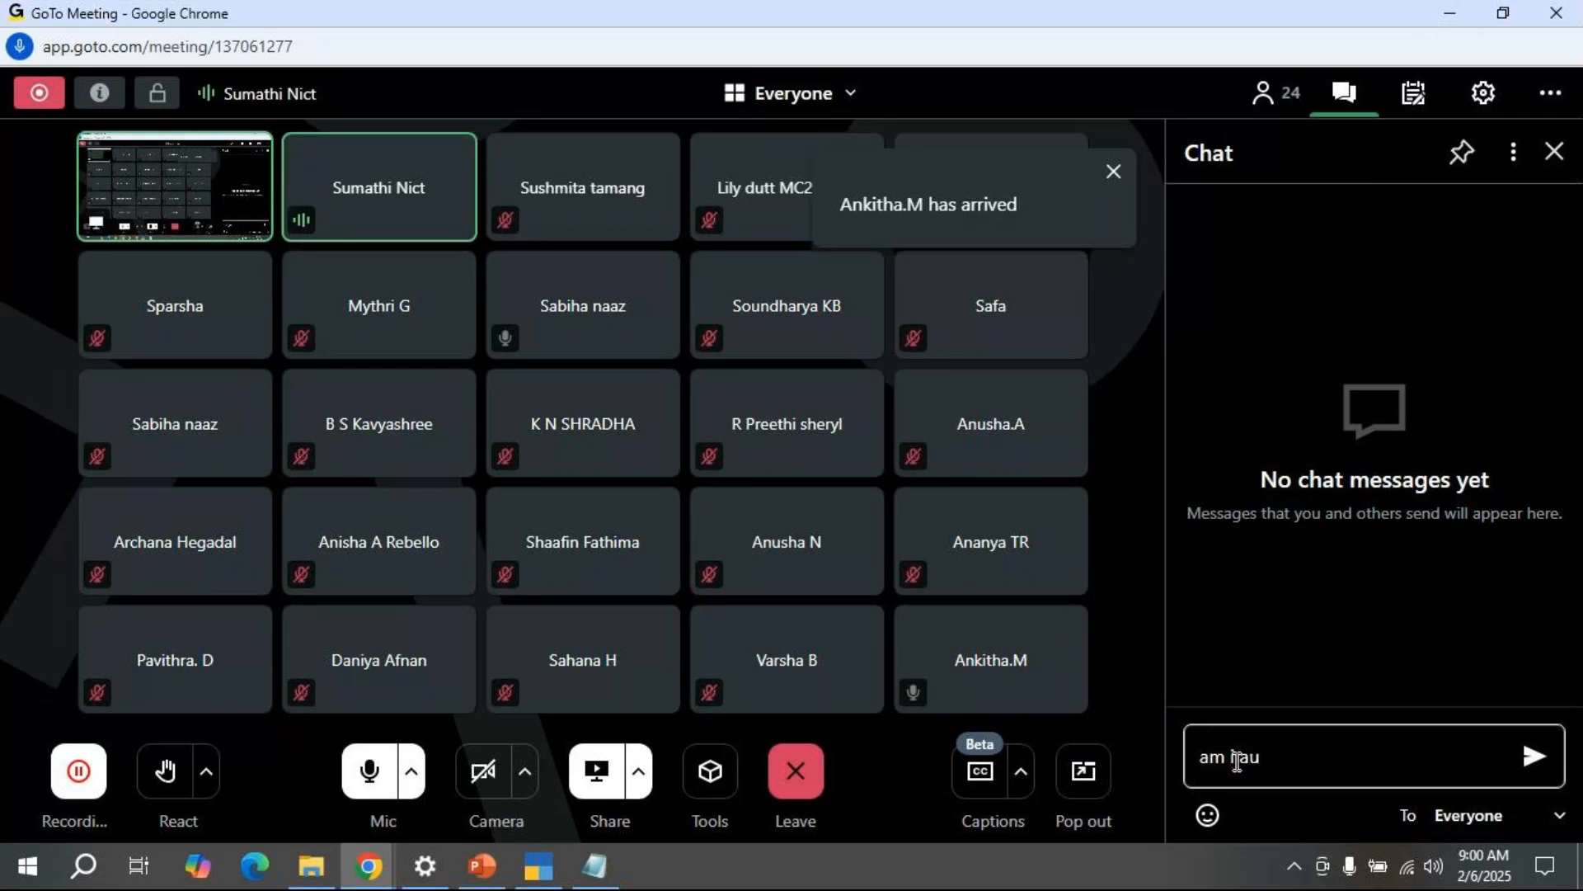
{"action": "type", "text": "dibel"}
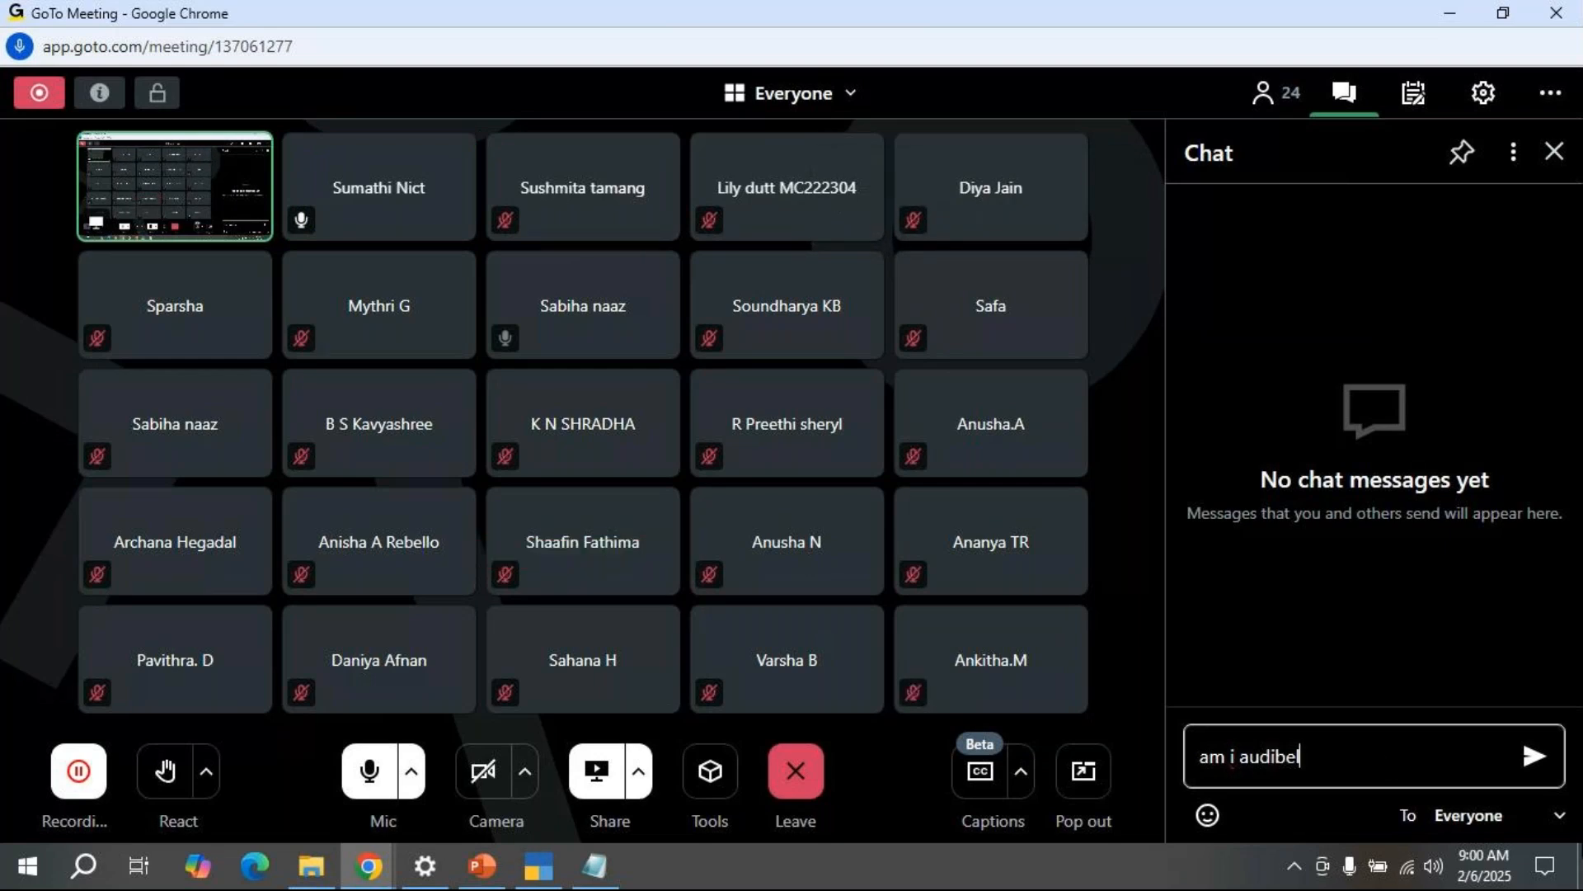
{"action": "key", "text": "BackSpace"}
{"action": "key", "text": "BackSpace"}
{"action": "key", "text": "BackSpace"}
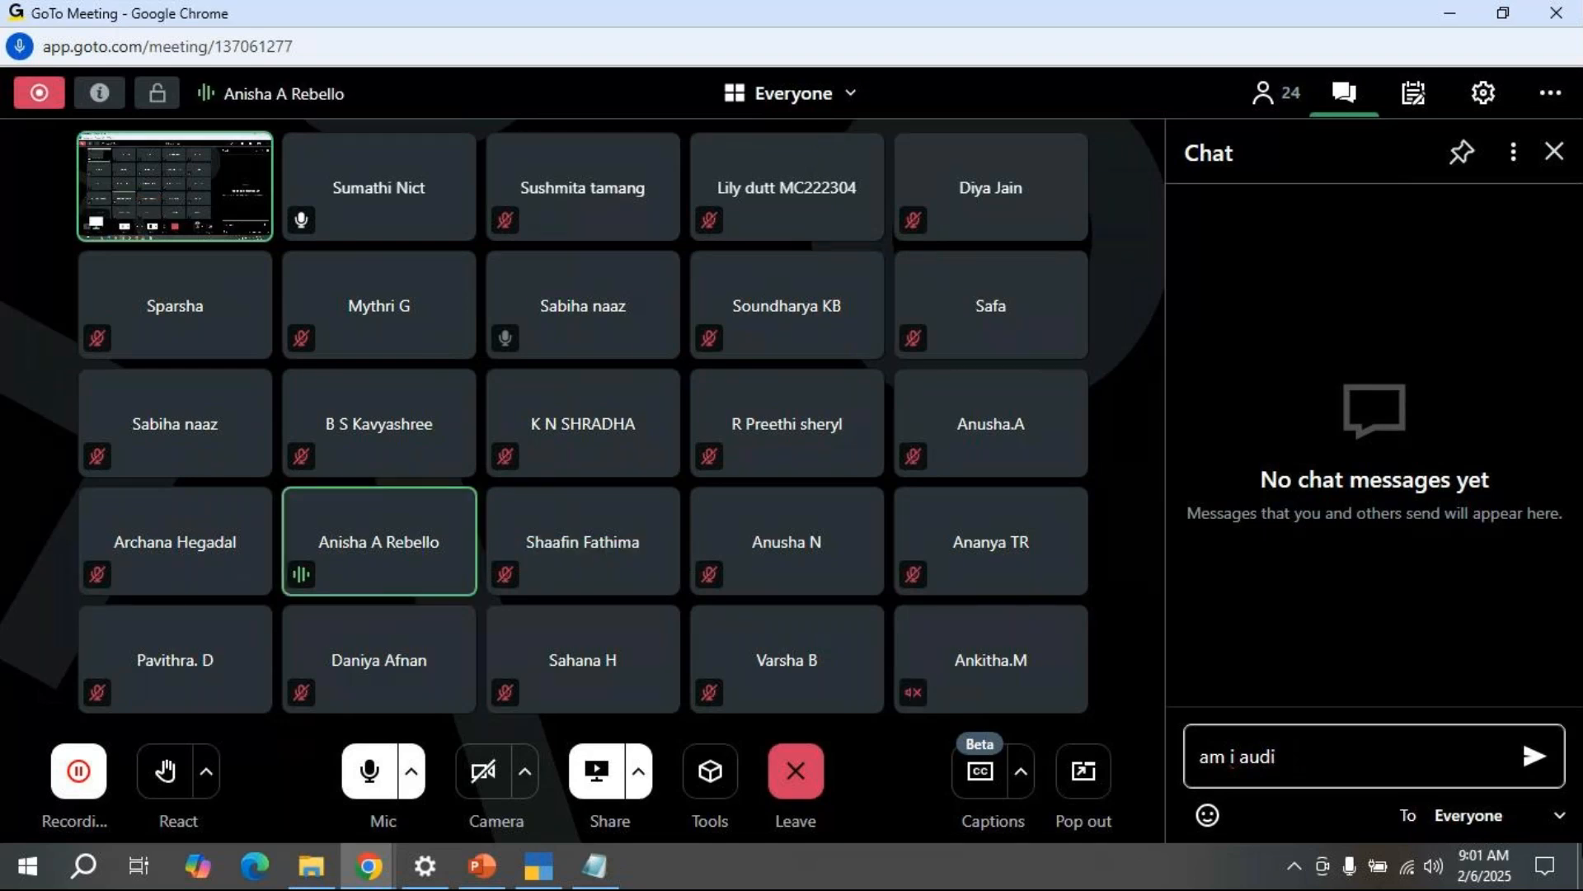
{"action": "key", "text": "BackSpace"}
{"action": "key", "text": "BackSpace"}
{"action": "key", "text": "BackSpace"}
{"action": "key", "text": "BackSpace"}
{"action": "key", "text": "BackSpace"}
{"action": "key", "text": "BackSpace"}
{"action": "key", "text": "BackSpace"}
{"action": "key", "text": "BackSpace"}
{"action": "key", "text": "BackSpace"}
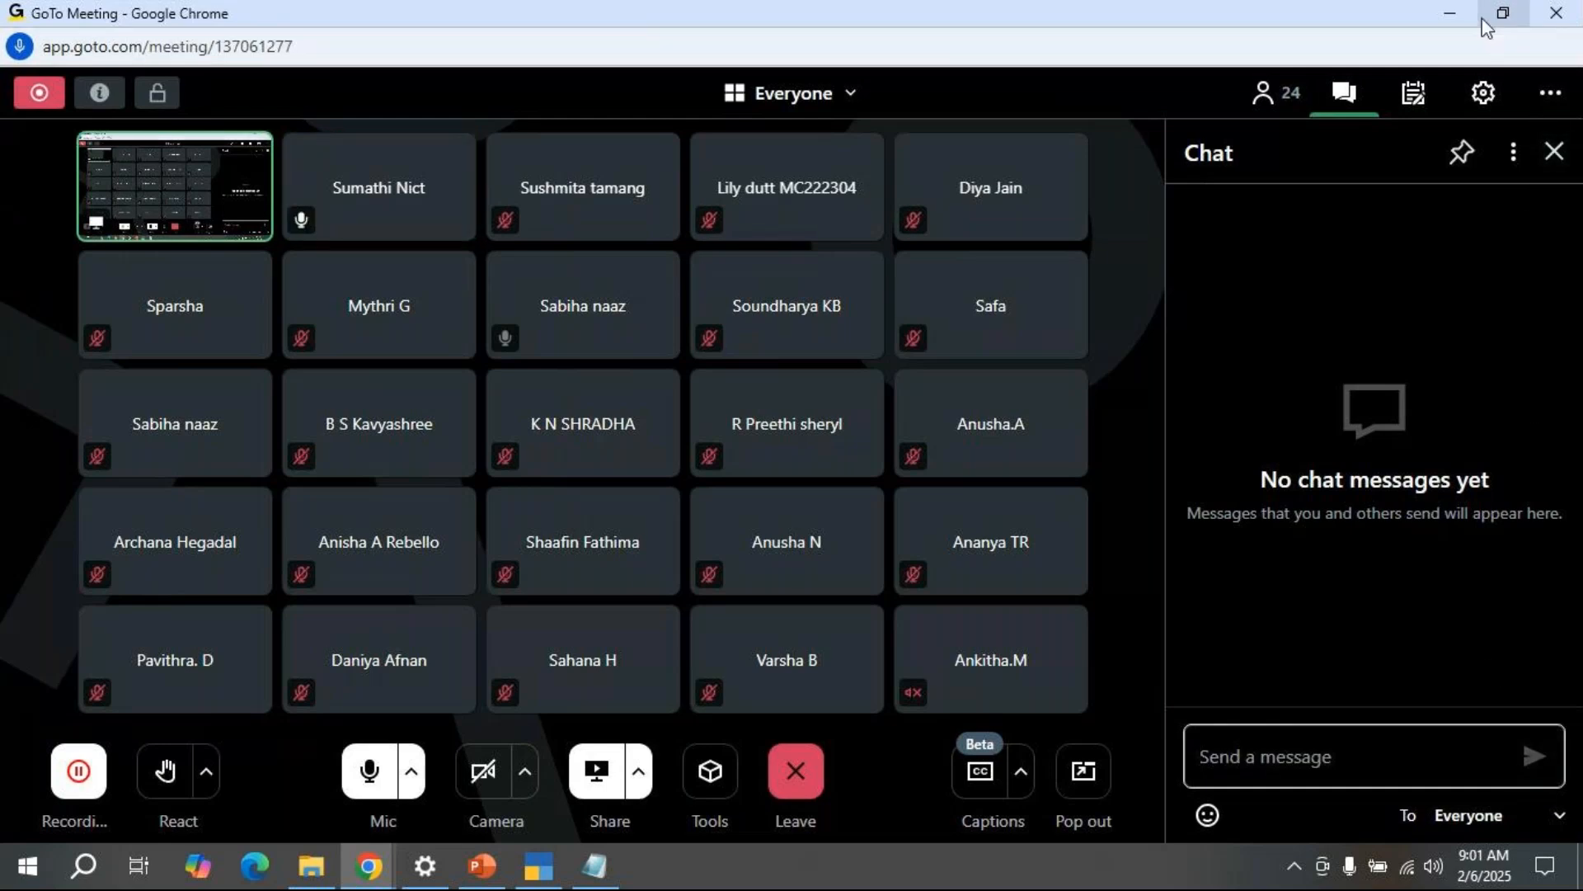
{"action": "left_click", "coordinate": [1453, 11]}
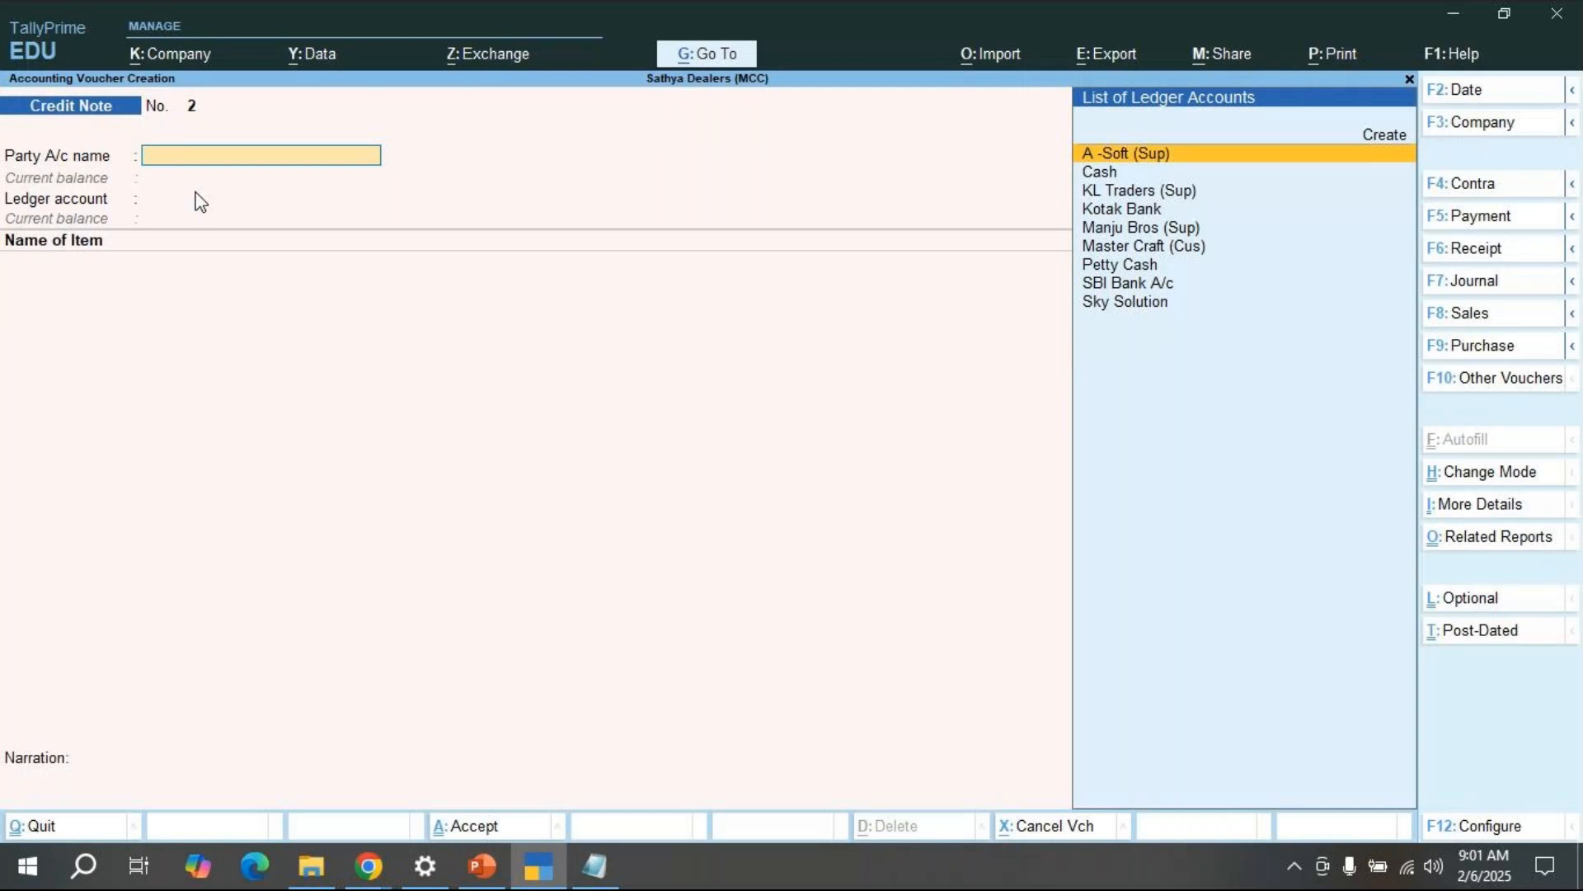
Step: Leave the blank new credit note without entering anything and return to the Gateway of Tally
{"action": "key", "text": "Up"}
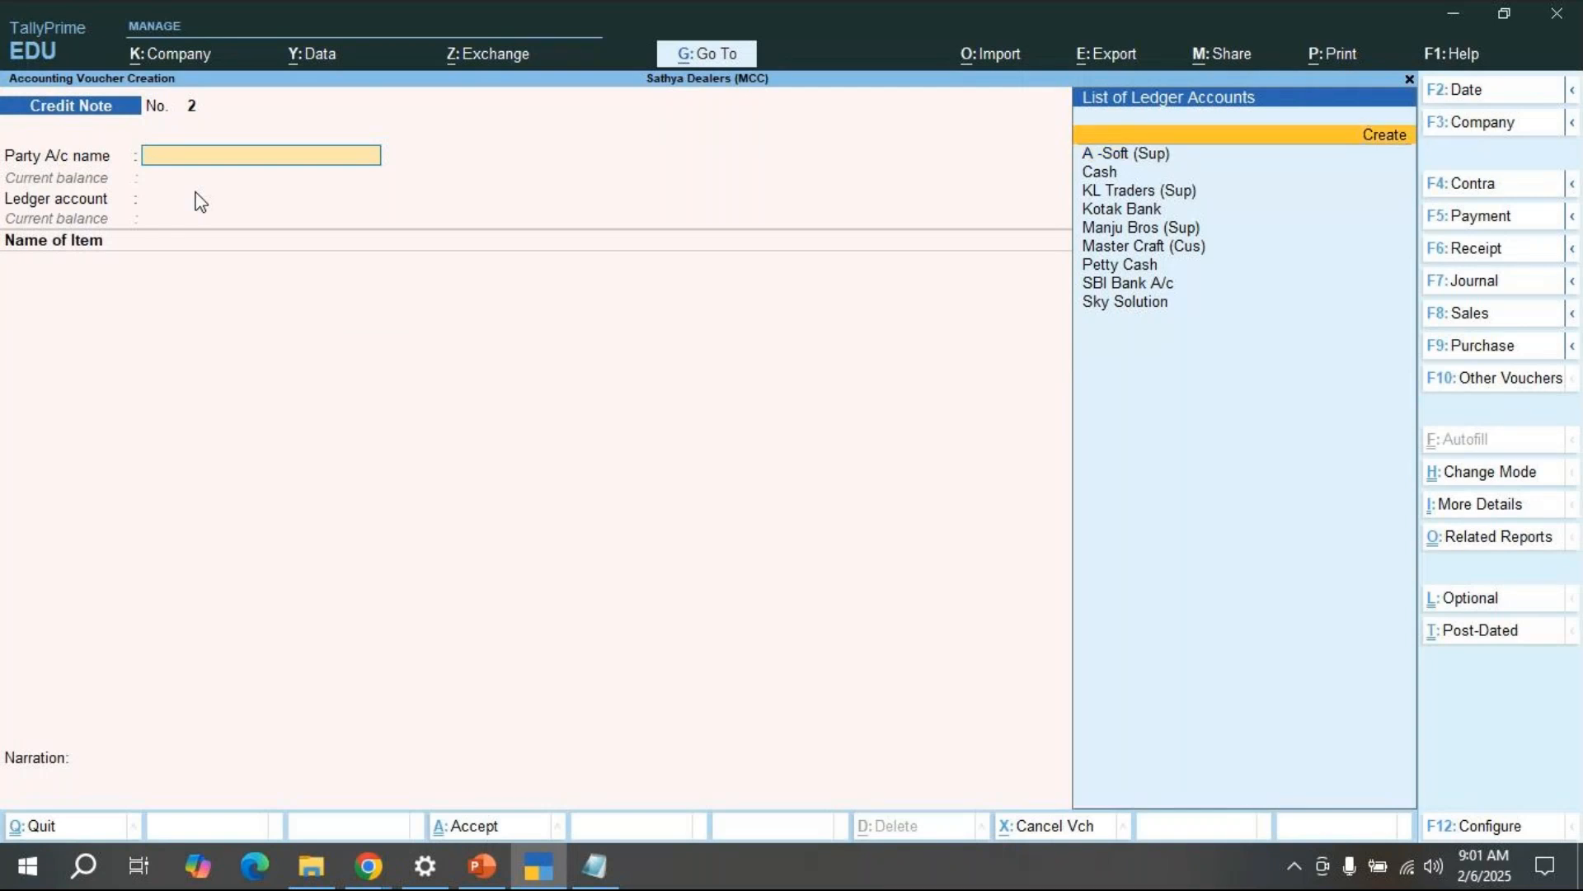
{"action": "key", "text": "Escape"}
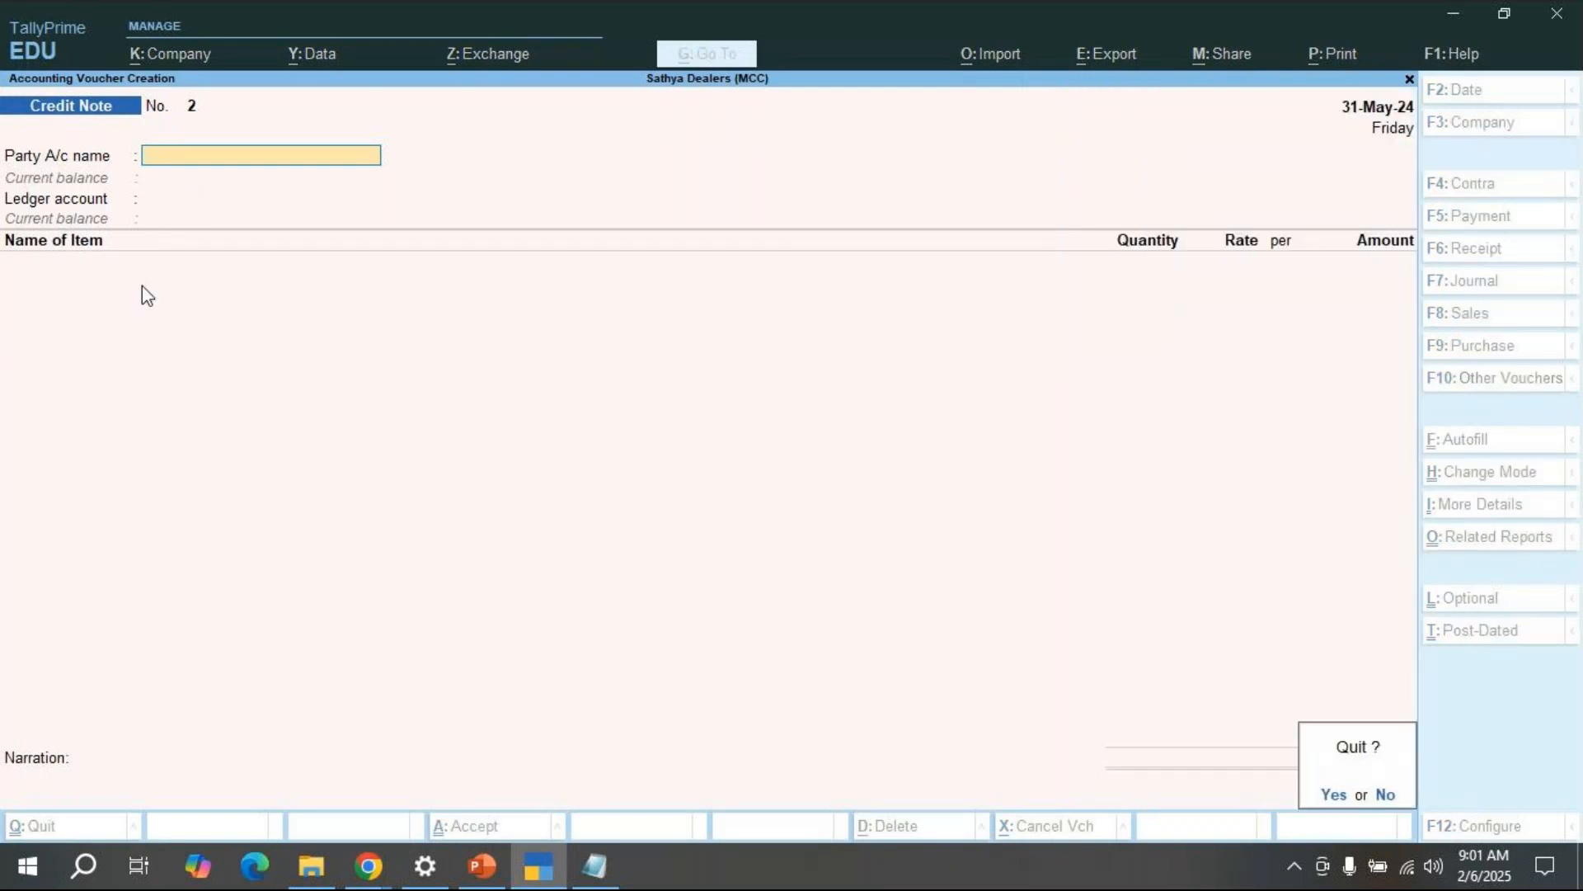
{"action": "key", "text": "y"}
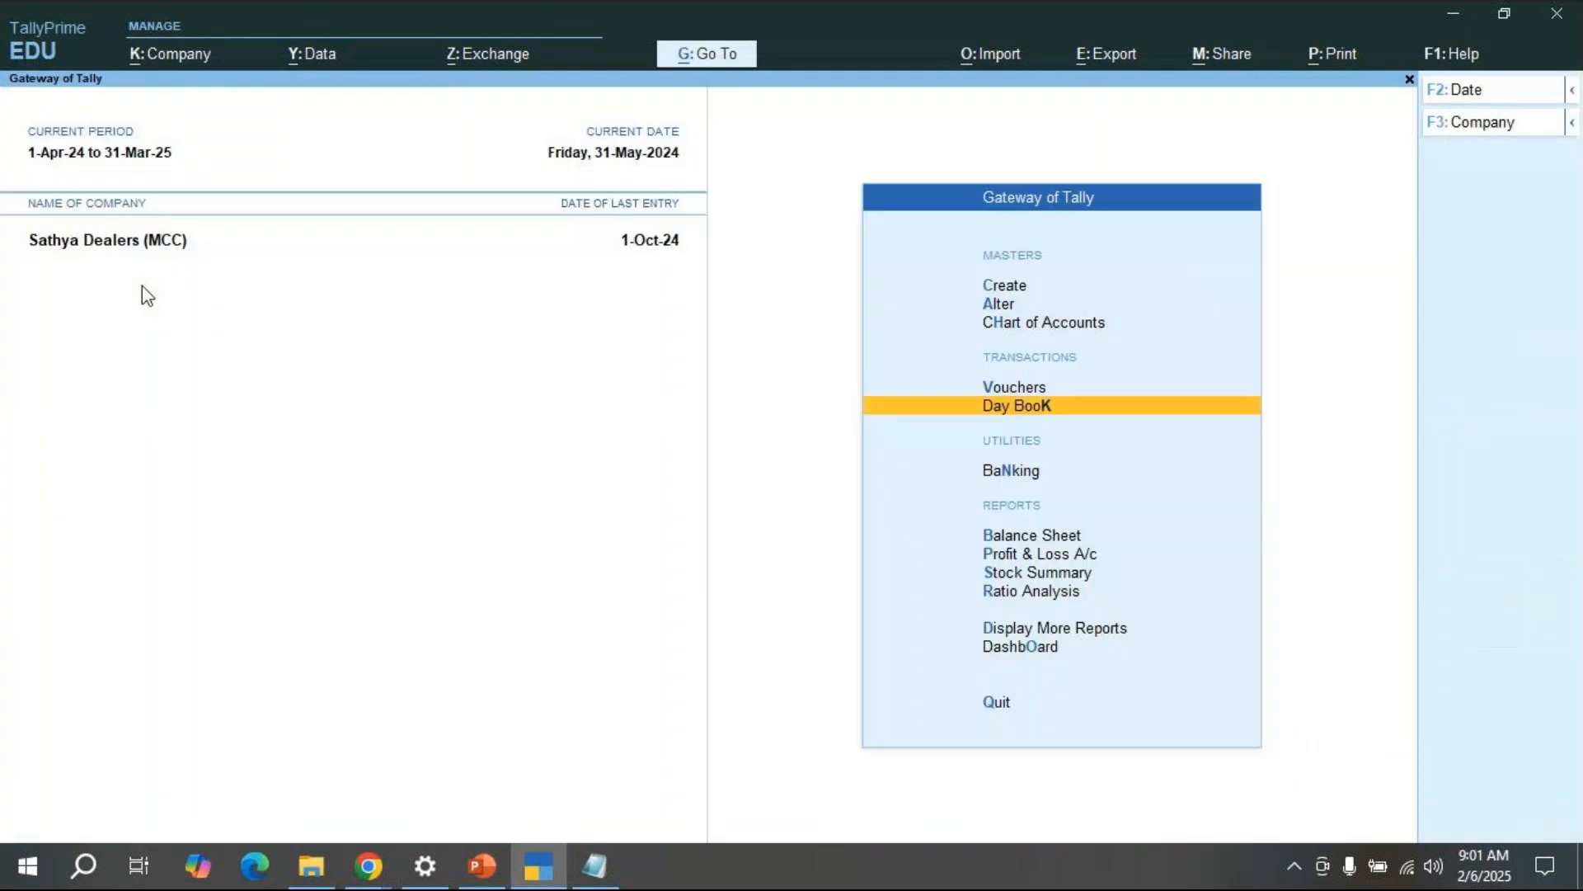
Step: Review Master Craft's credit note of 31-May-24 from the Day Book, leaving it unaltered, and return to the Gateway of Tally
{"action": "key", "text": "Return"}
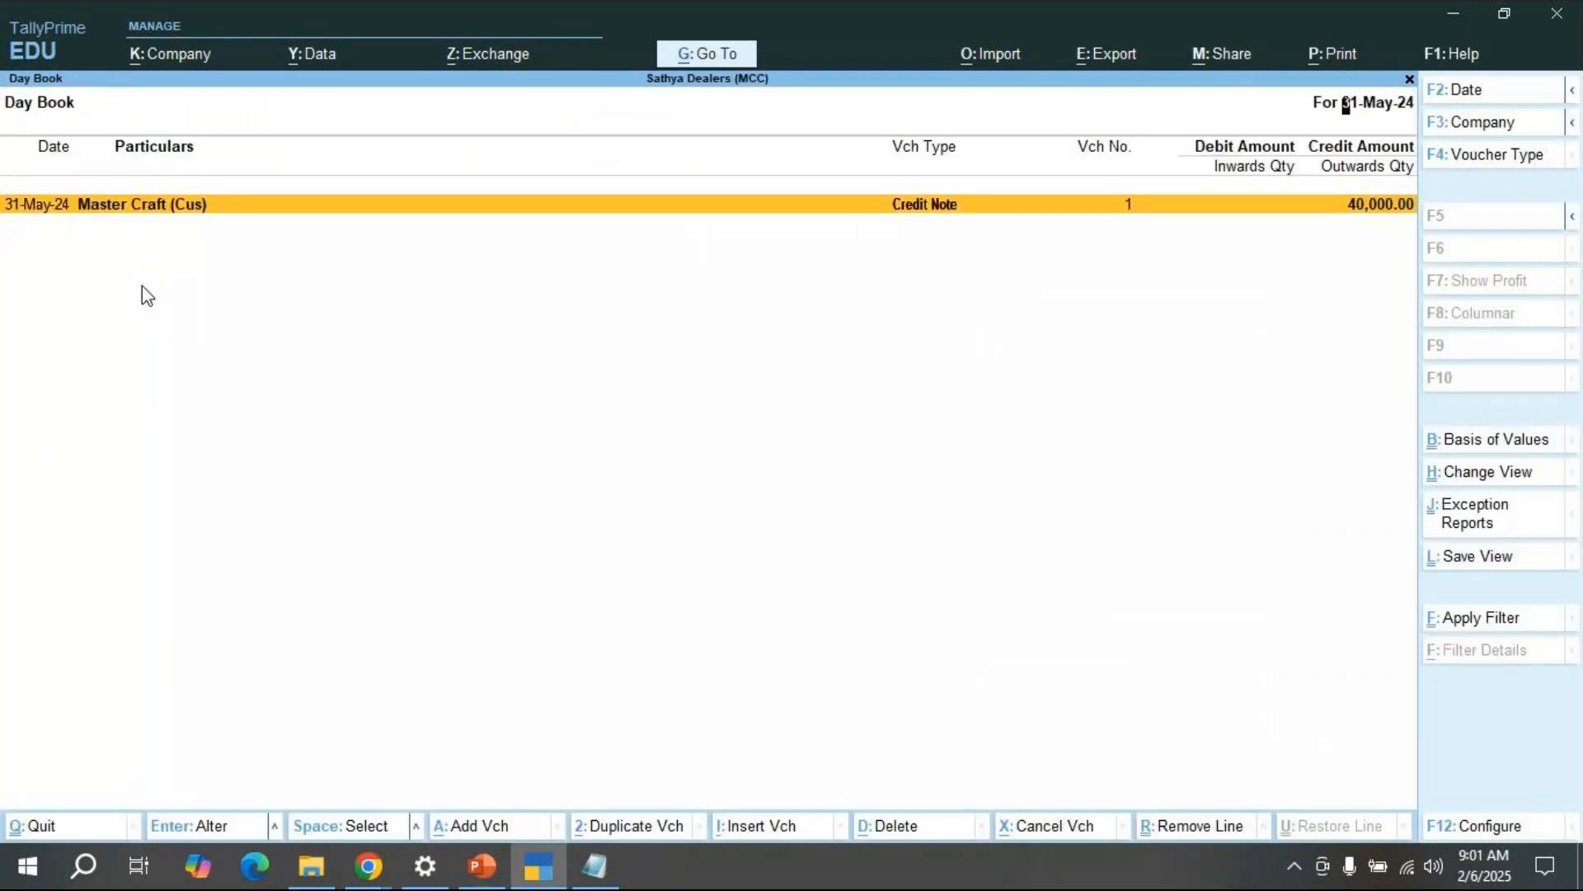
{"action": "key", "text": "Return"}
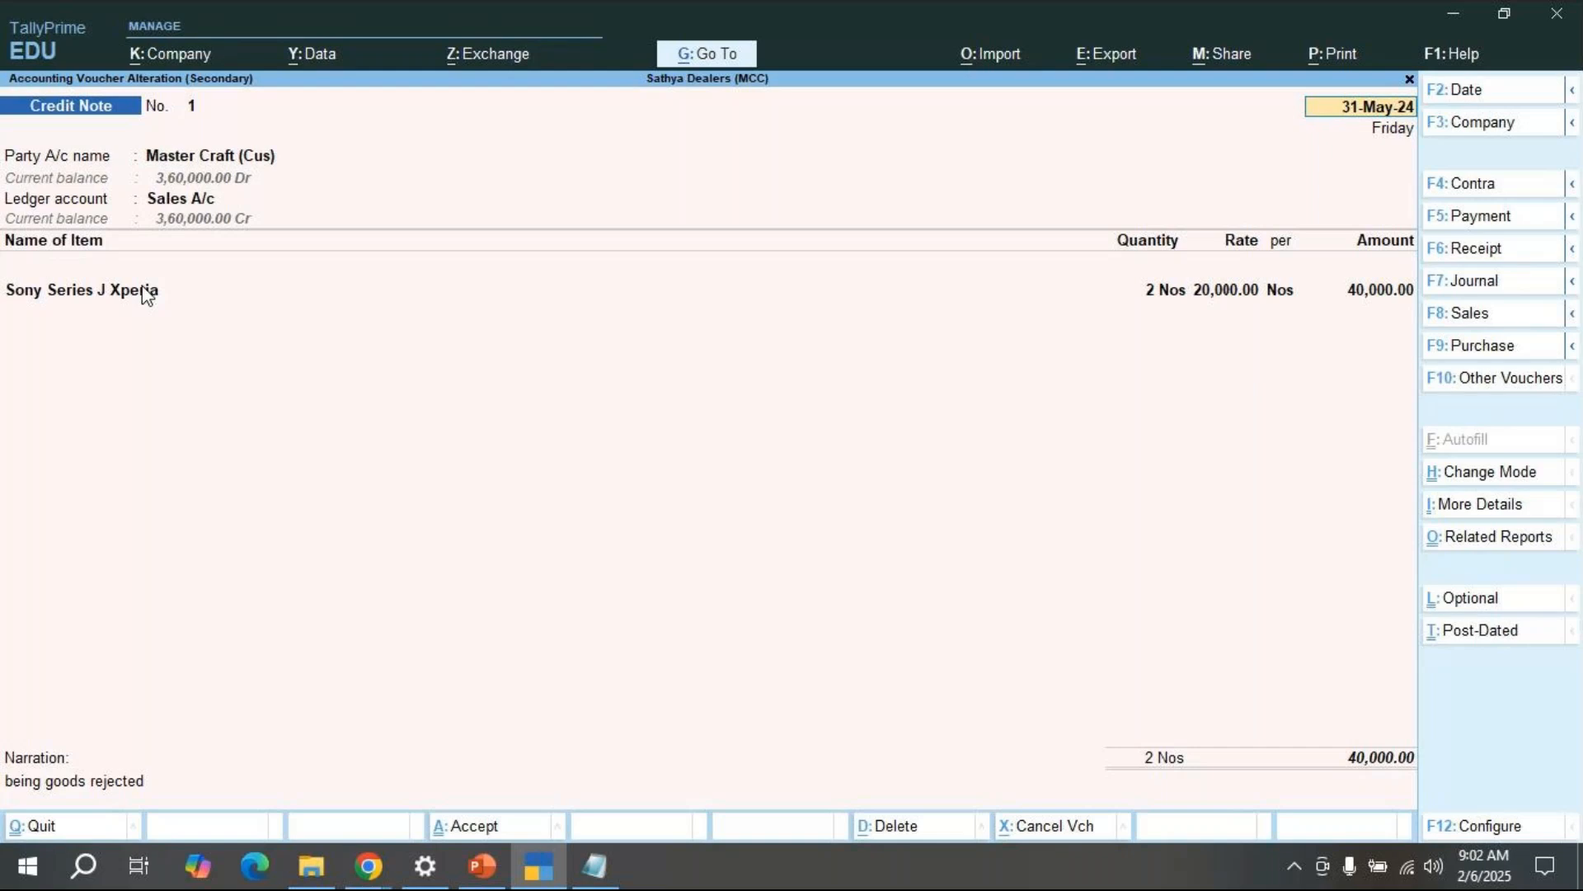
{"action": "key", "text": "BackSpace"}
{"action": "key", "text": "Escape"}
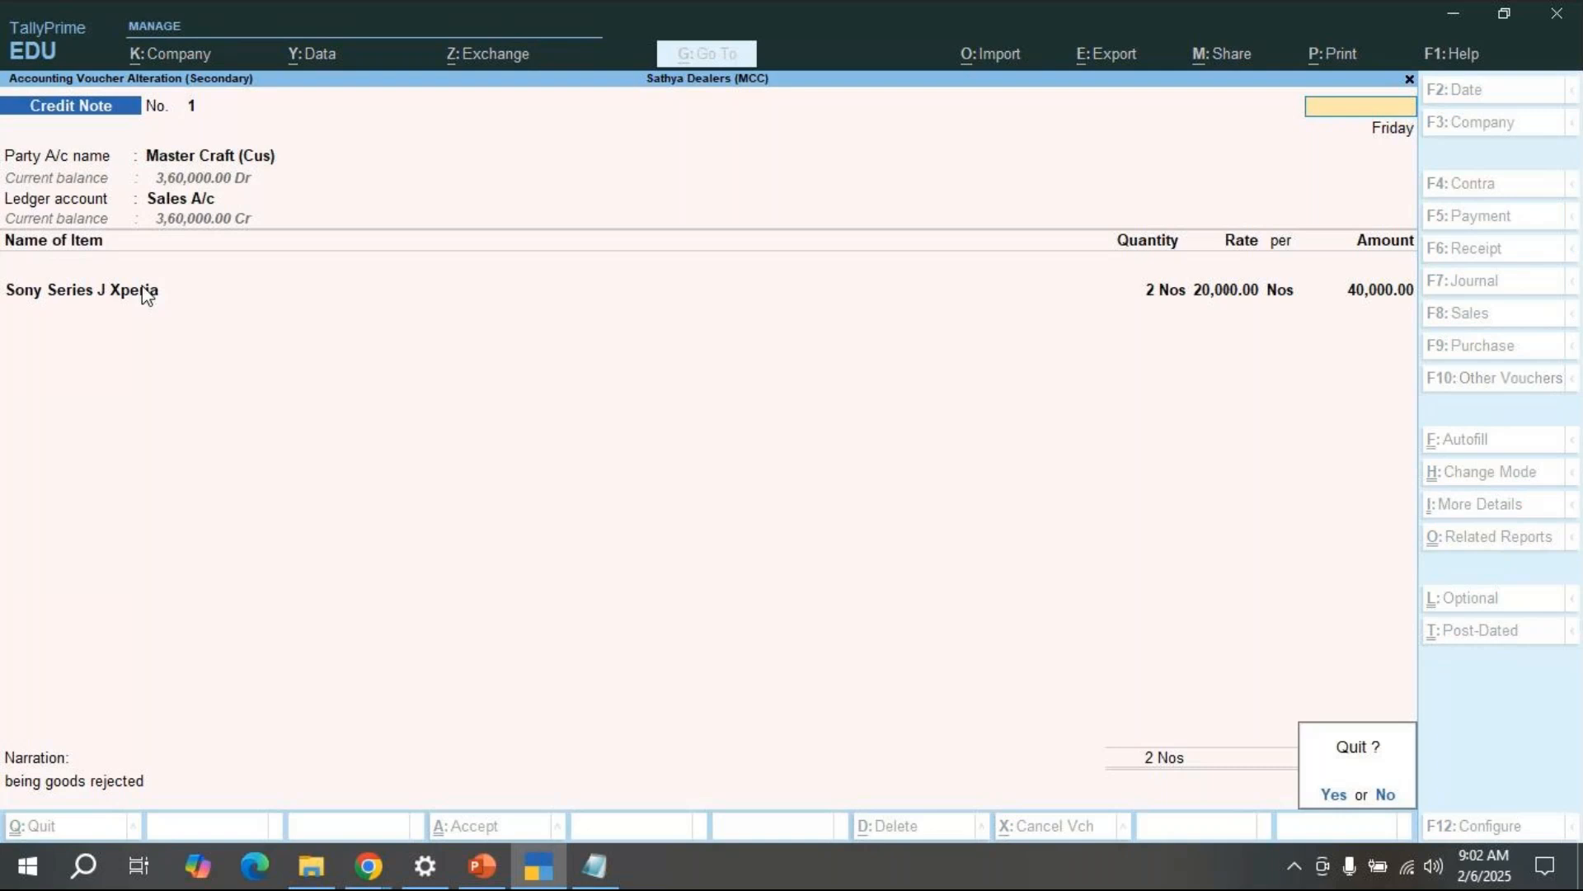
{"action": "key", "text": "y"}
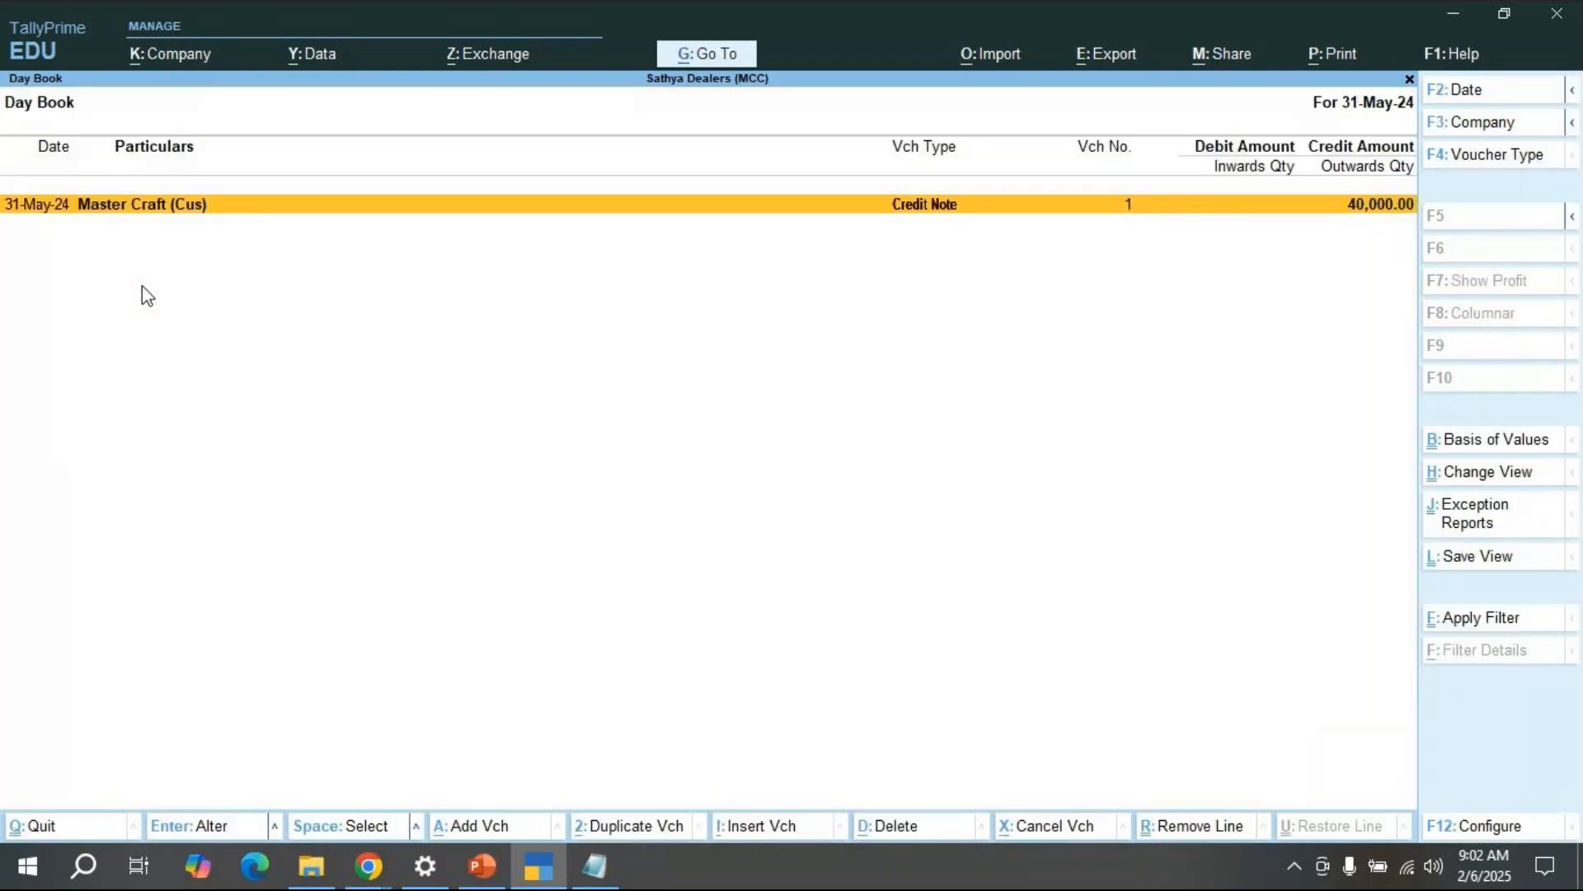
{"action": "key", "text": "Escape"}
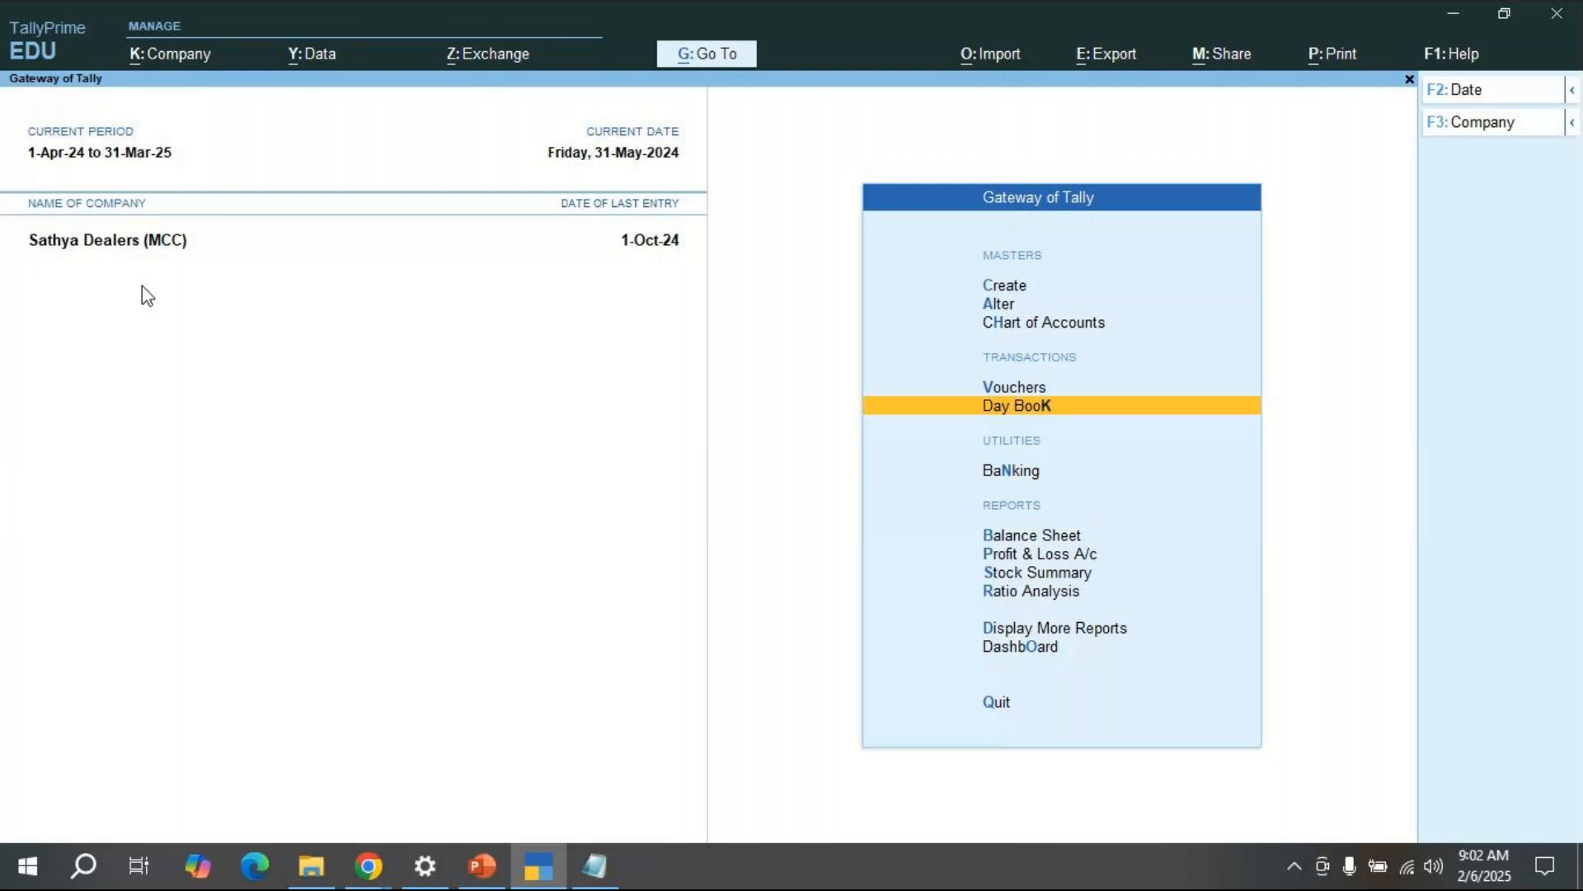
Step: Find the Bills Receivable report, examine the detailed entries behind Master Craft's pending bill 1, and close the report
{"action": "left_click", "coordinate": [702, 56]}
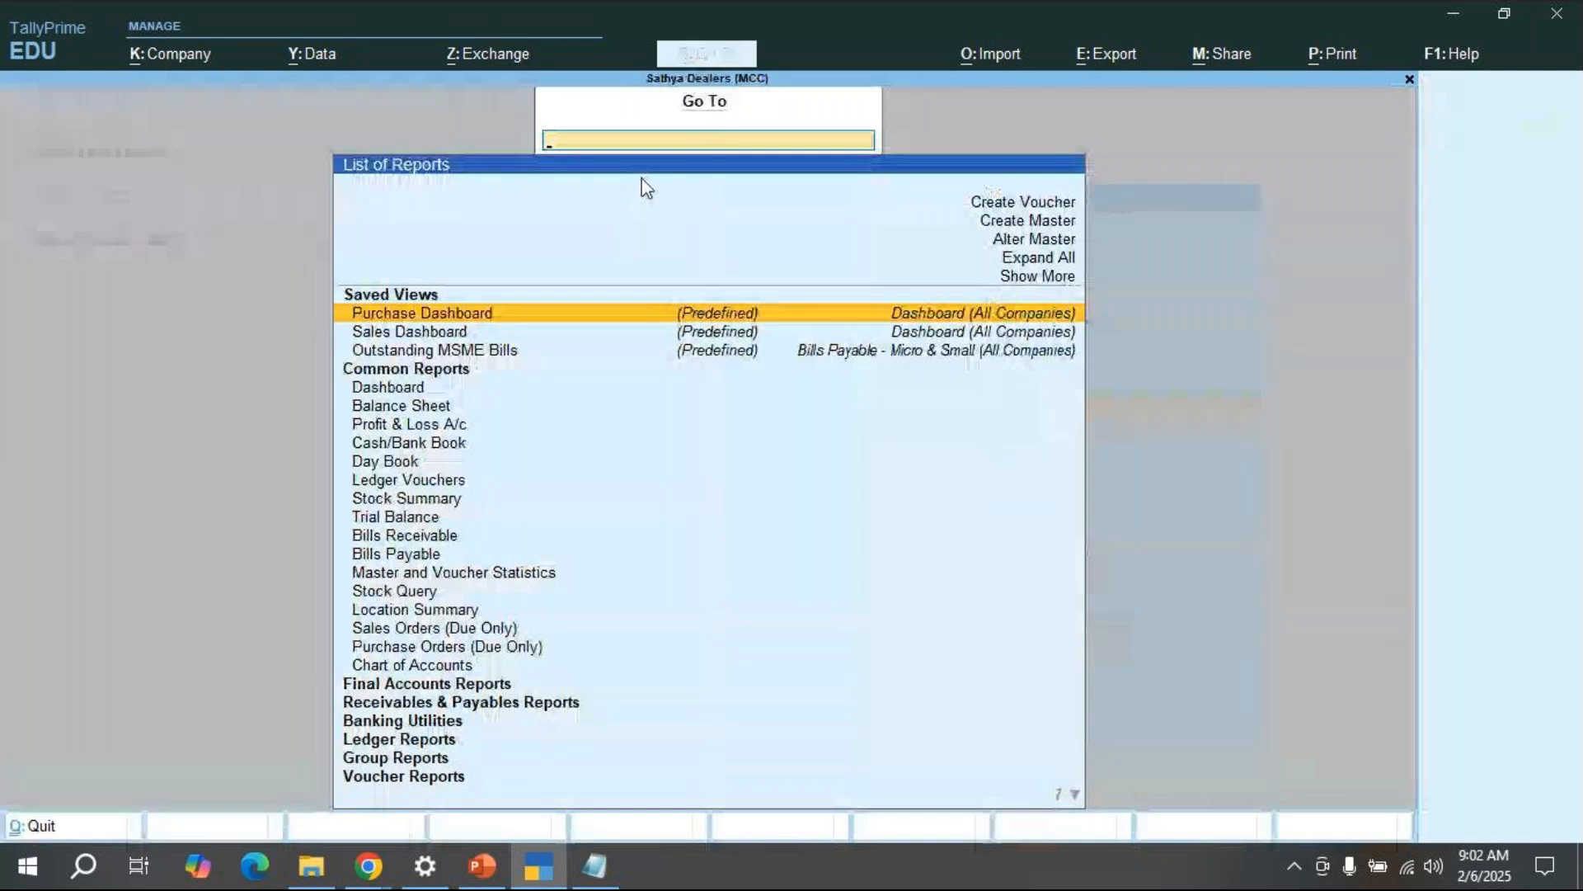
{"action": "type", "text": "Bills"}
{"action": "key", "text": "Down"}
{"action": "key", "text": "Down"}
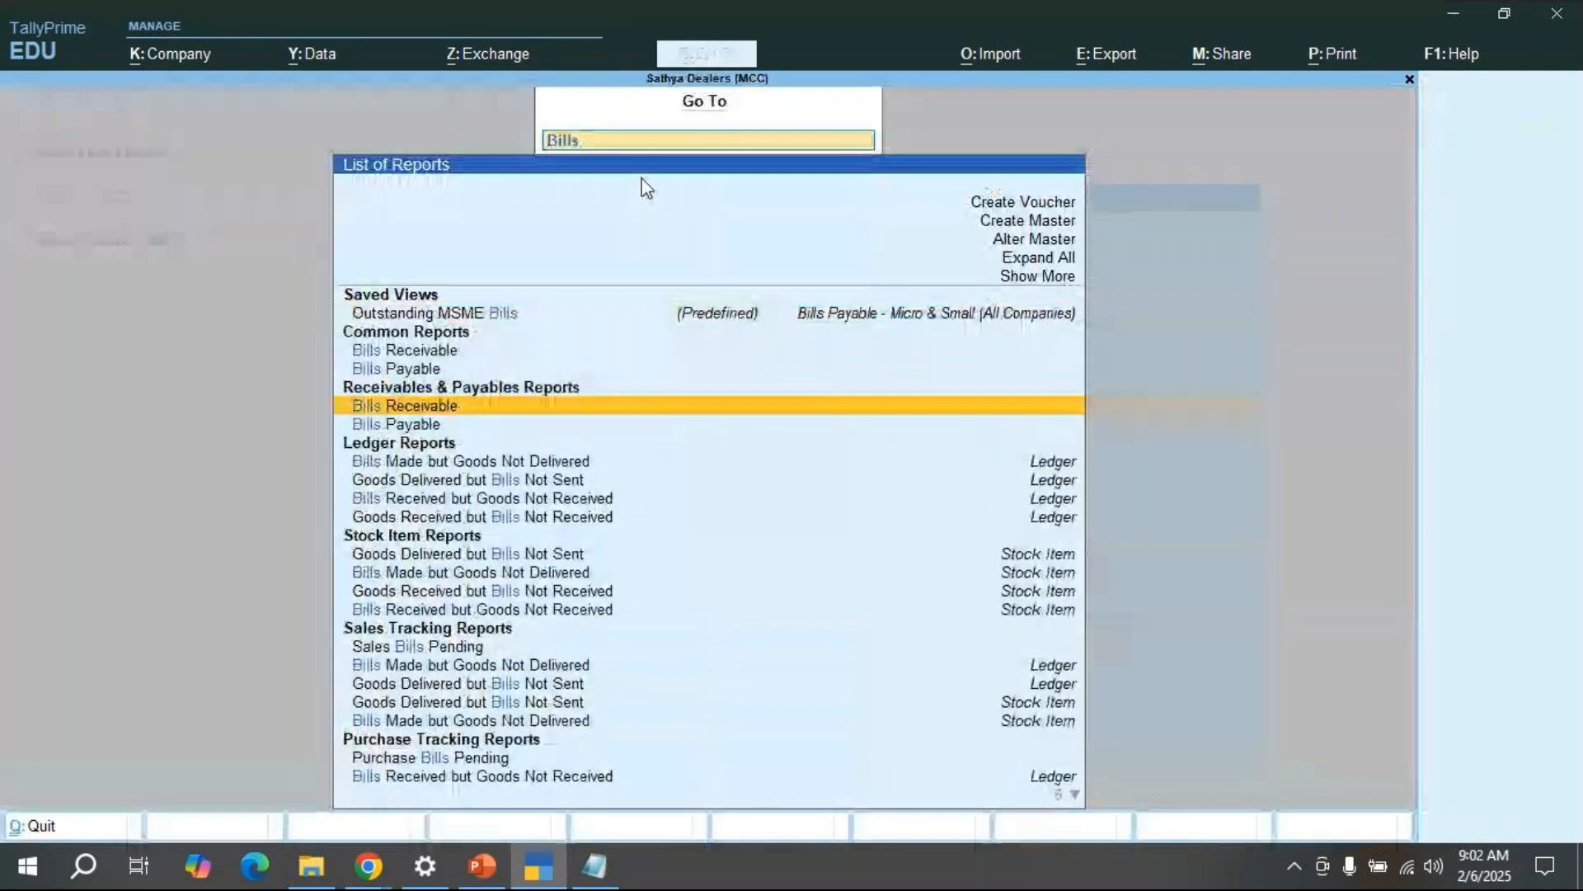
{"action": "key", "text": "Return"}
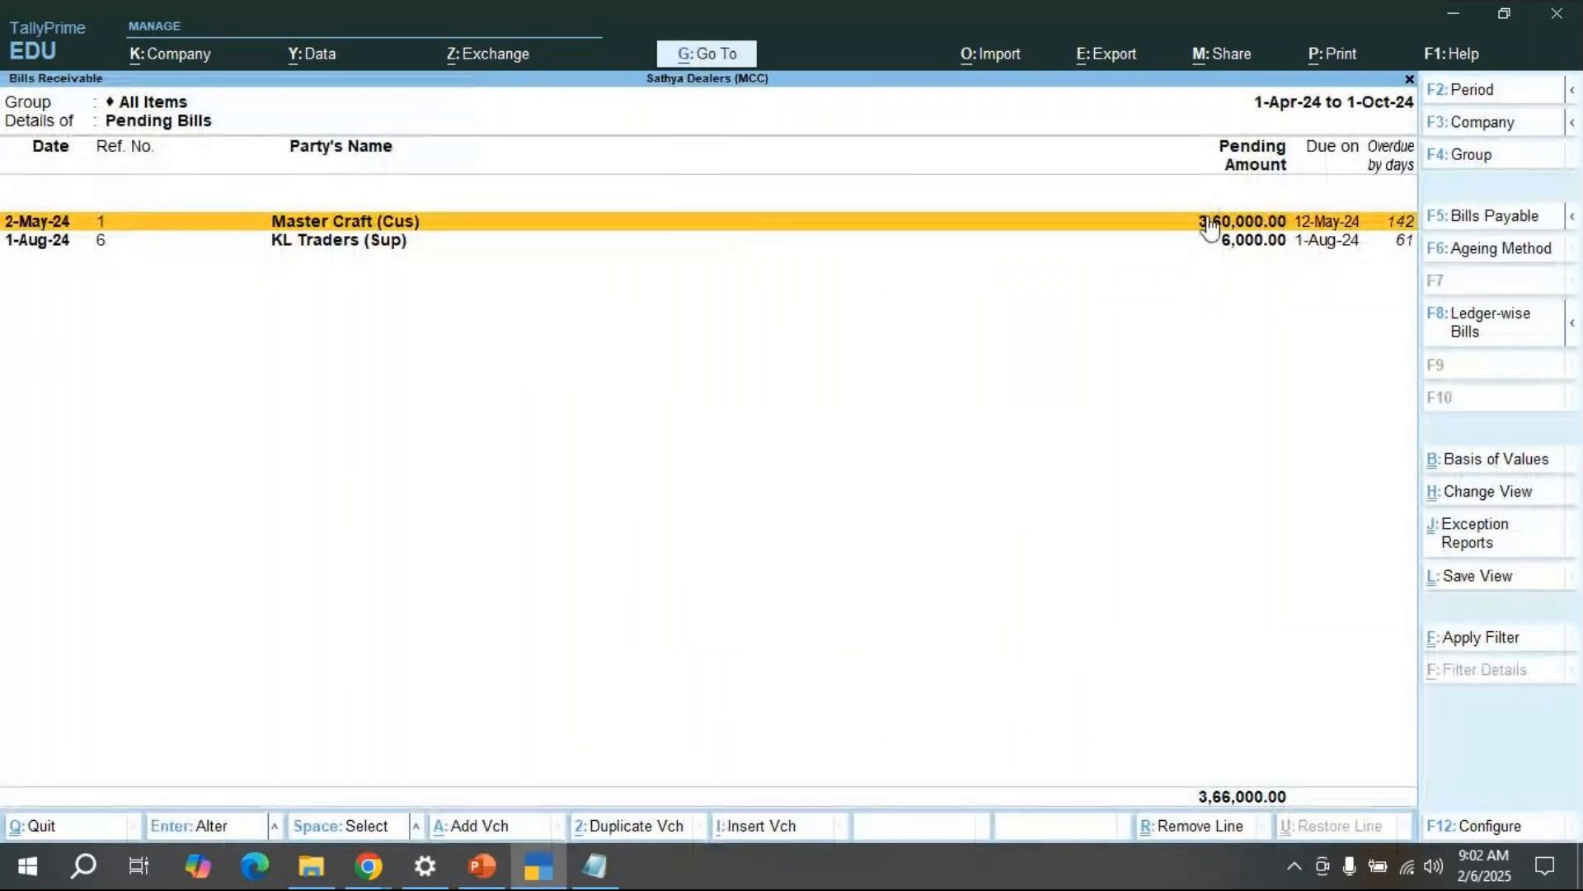
{"action": "key", "text": "shift+Return"}
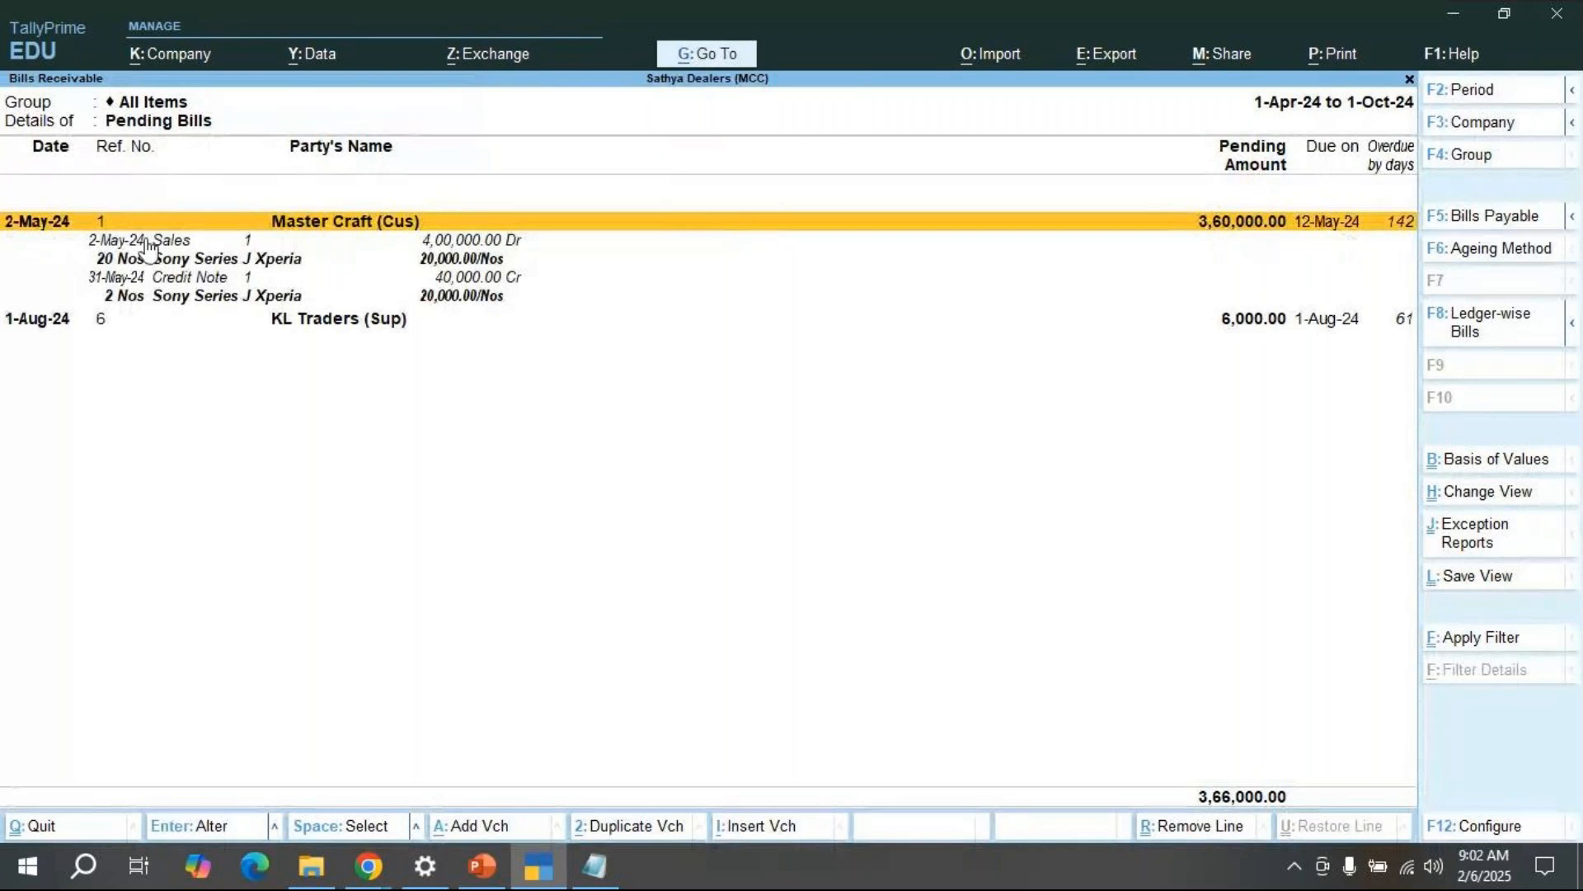
{"action": "key", "text": "Escape"}
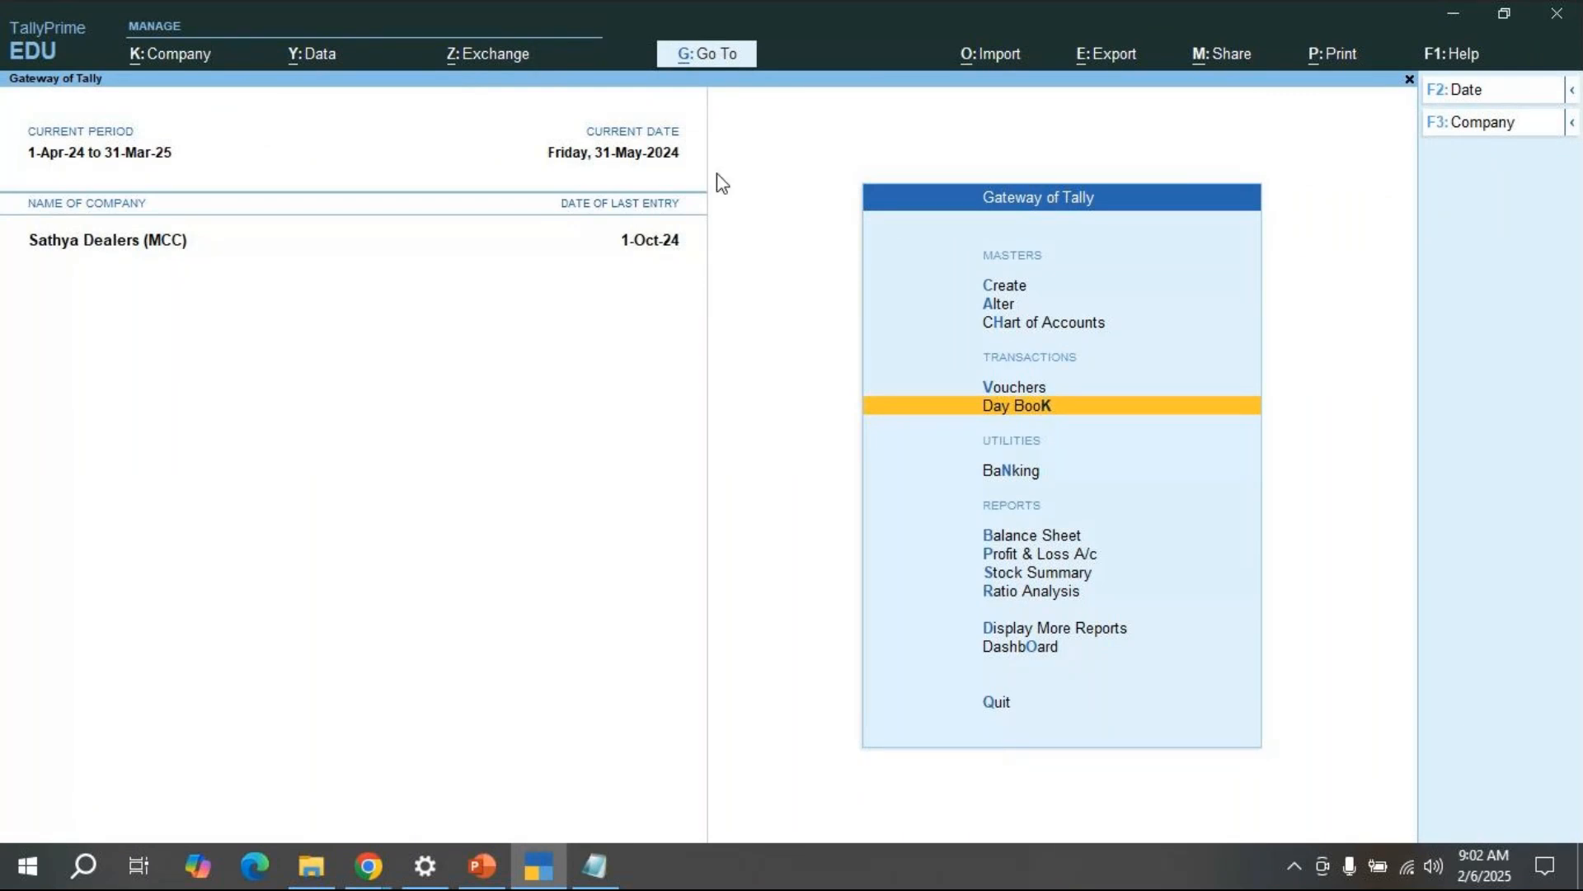
Step: Reopen Bills Receivable and expand Master Craft's 2-May-24 bill again to compare its sale and credit note, then close the report
{"action": "key", "text": "alt+g"}
{"action": "type", "text": "Bills"}
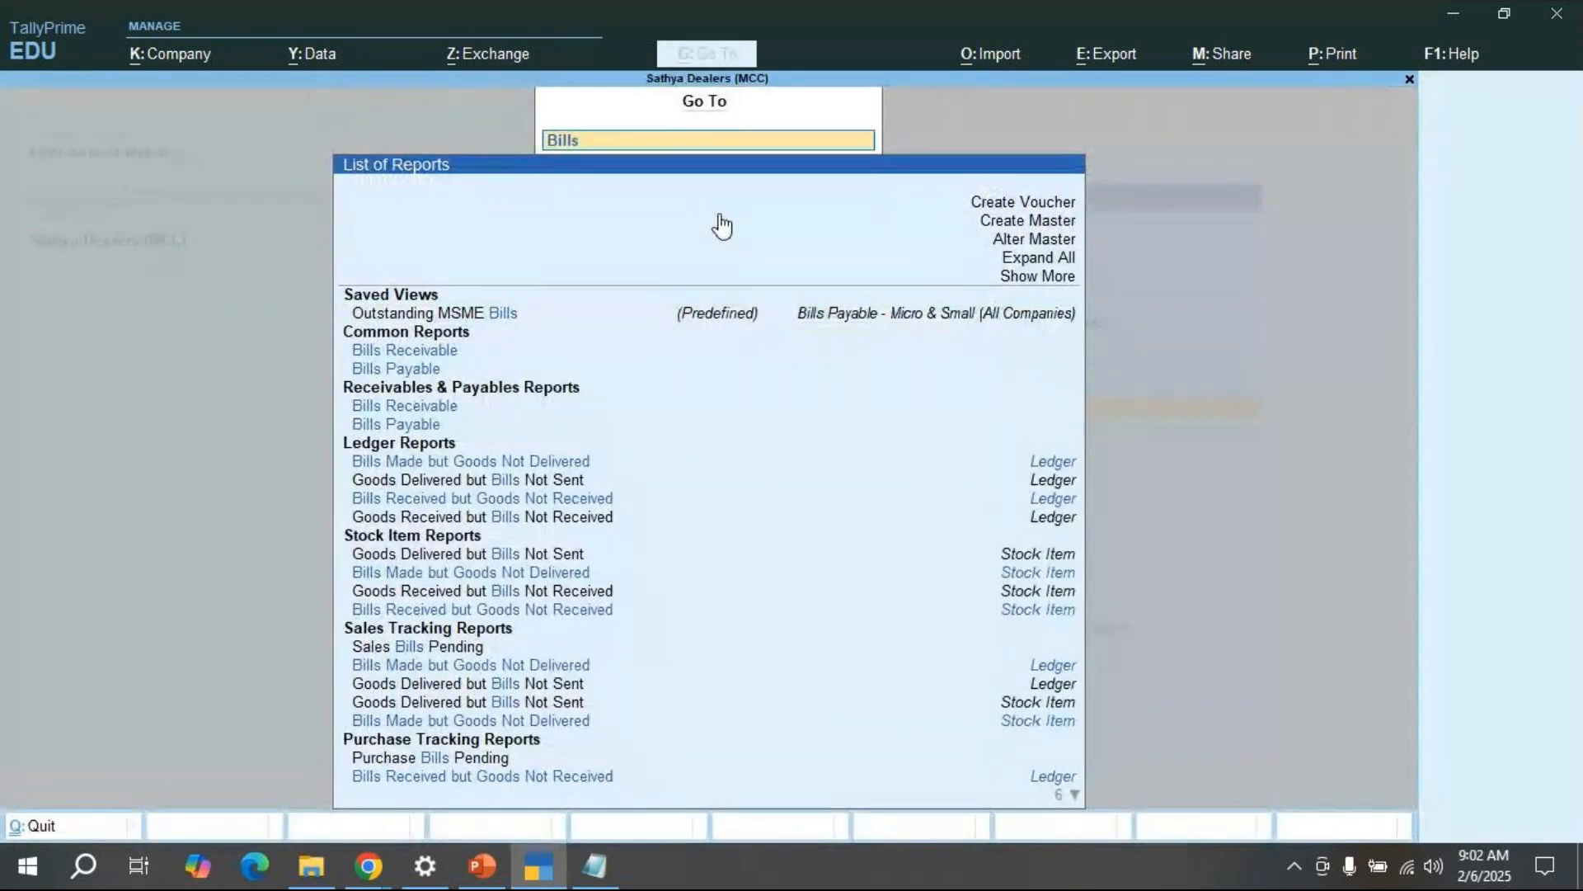
{"action": "type", "text": " Rec"}
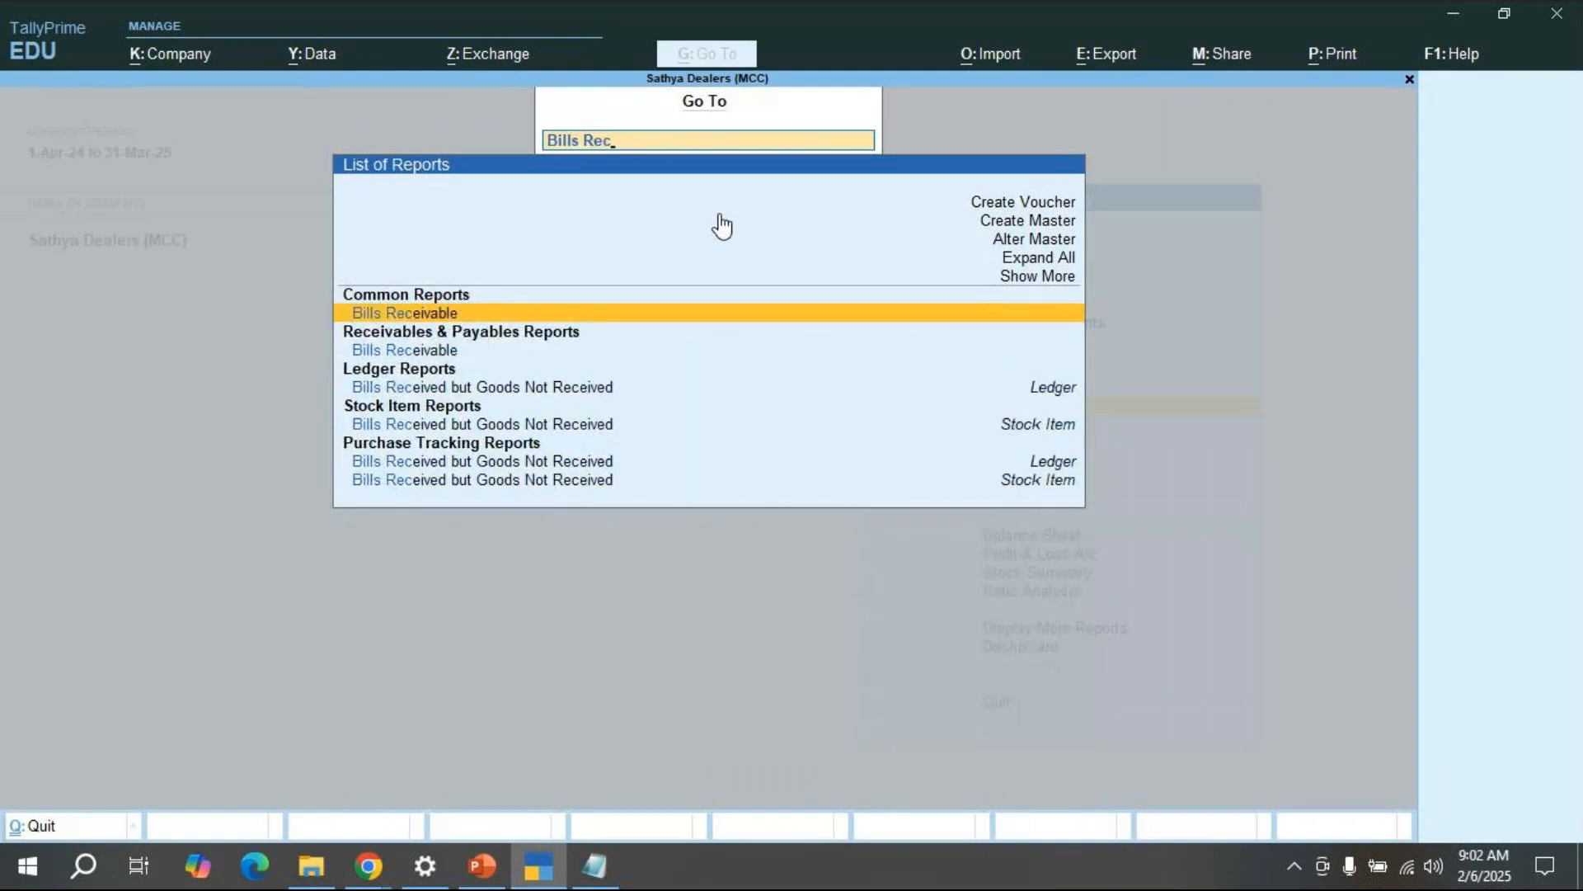
{"action": "key", "text": "Return"}
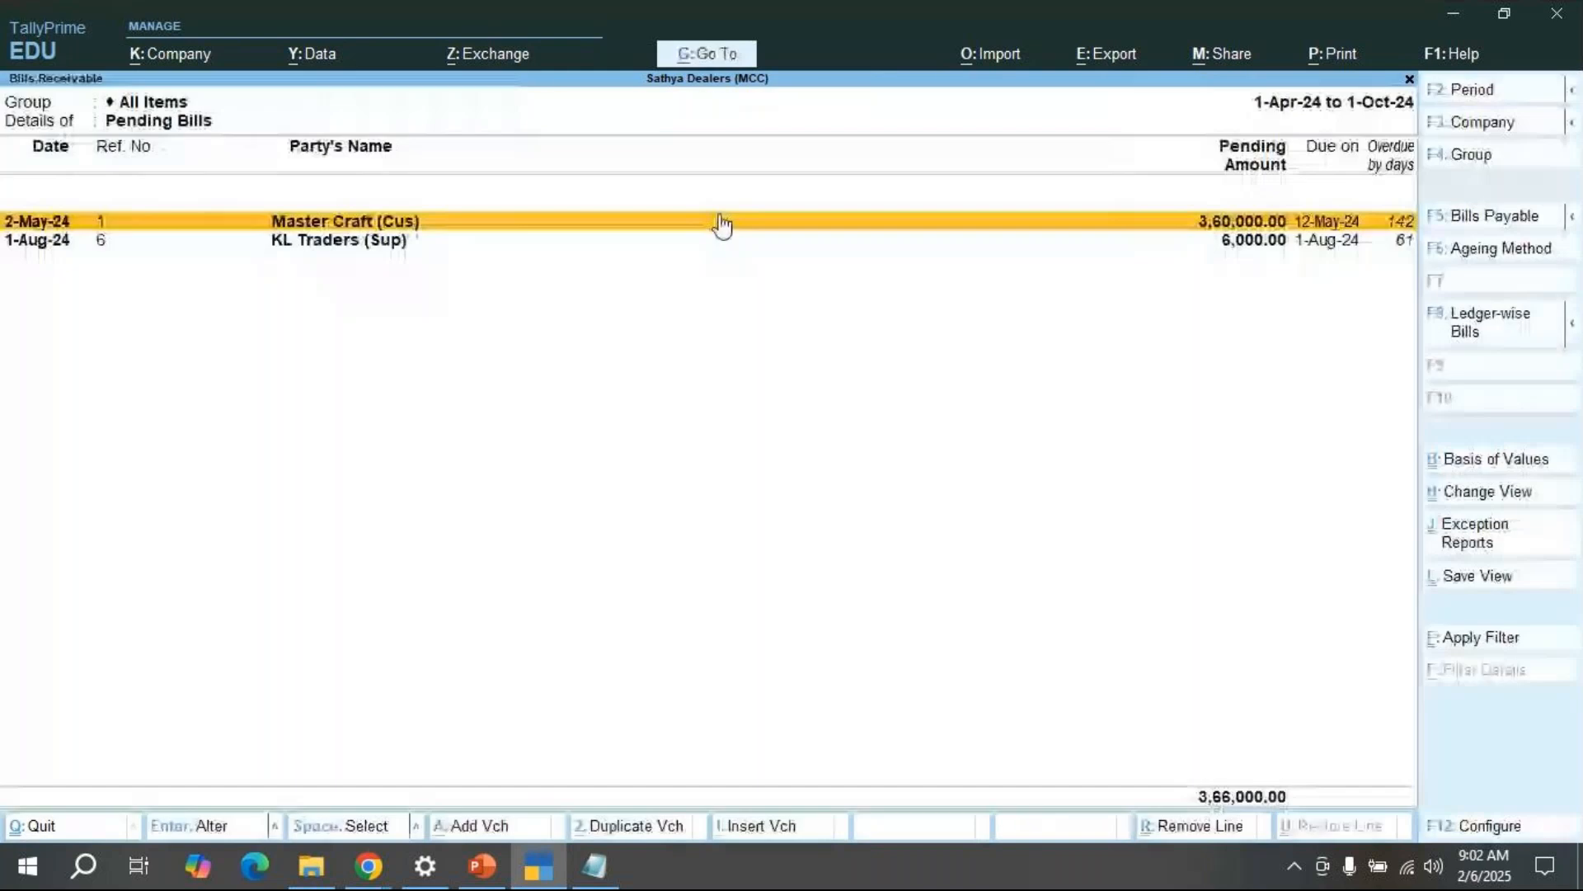
{"action": "key", "text": "Down"}
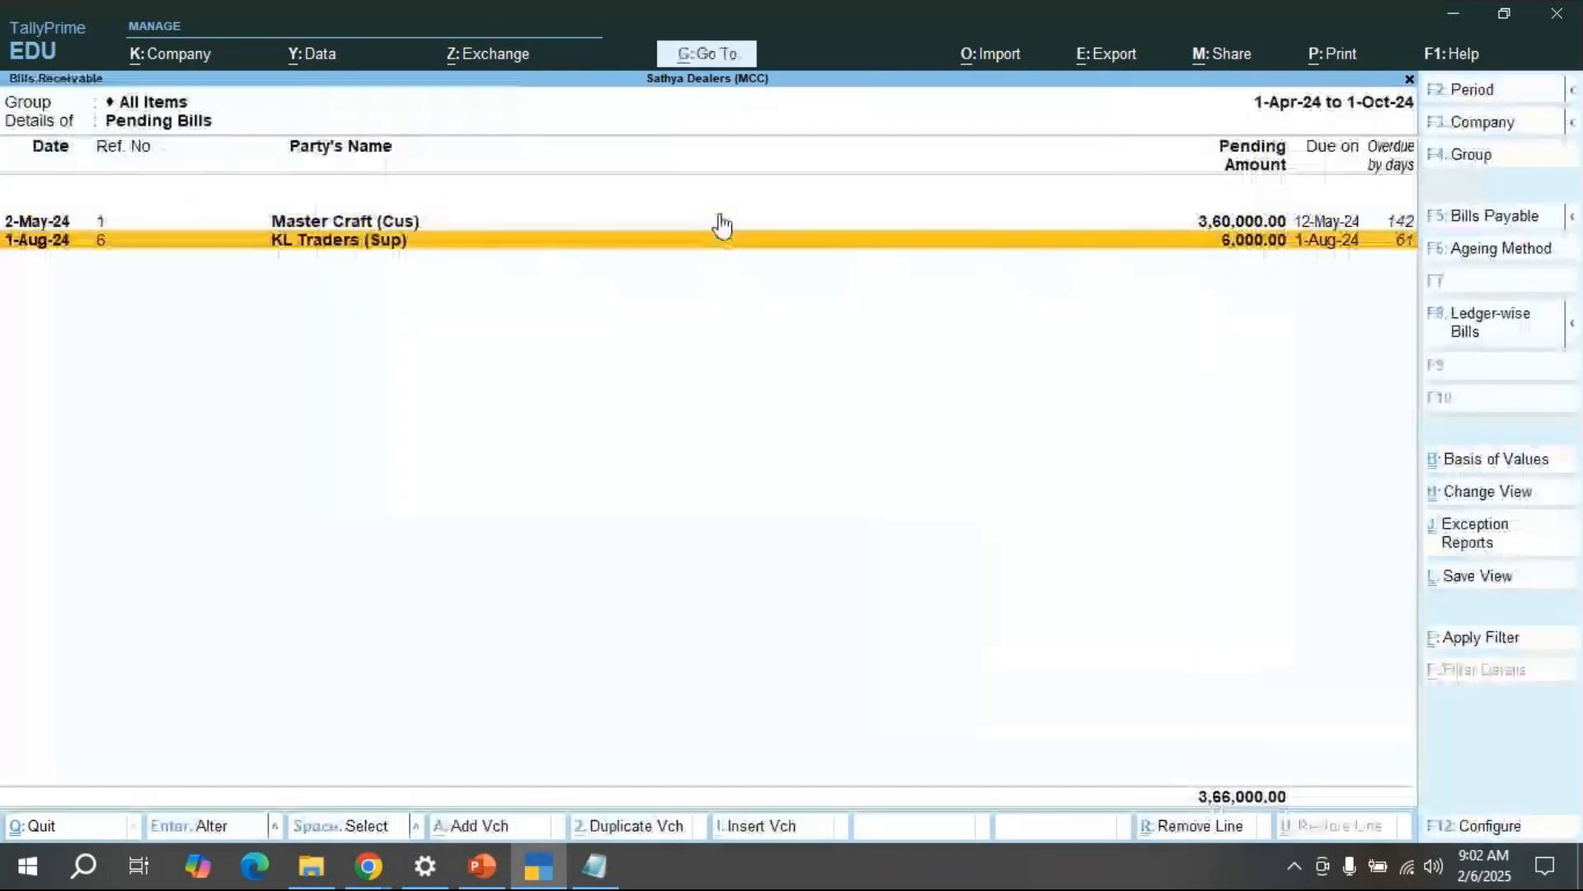
{"action": "key", "text": "Up"}
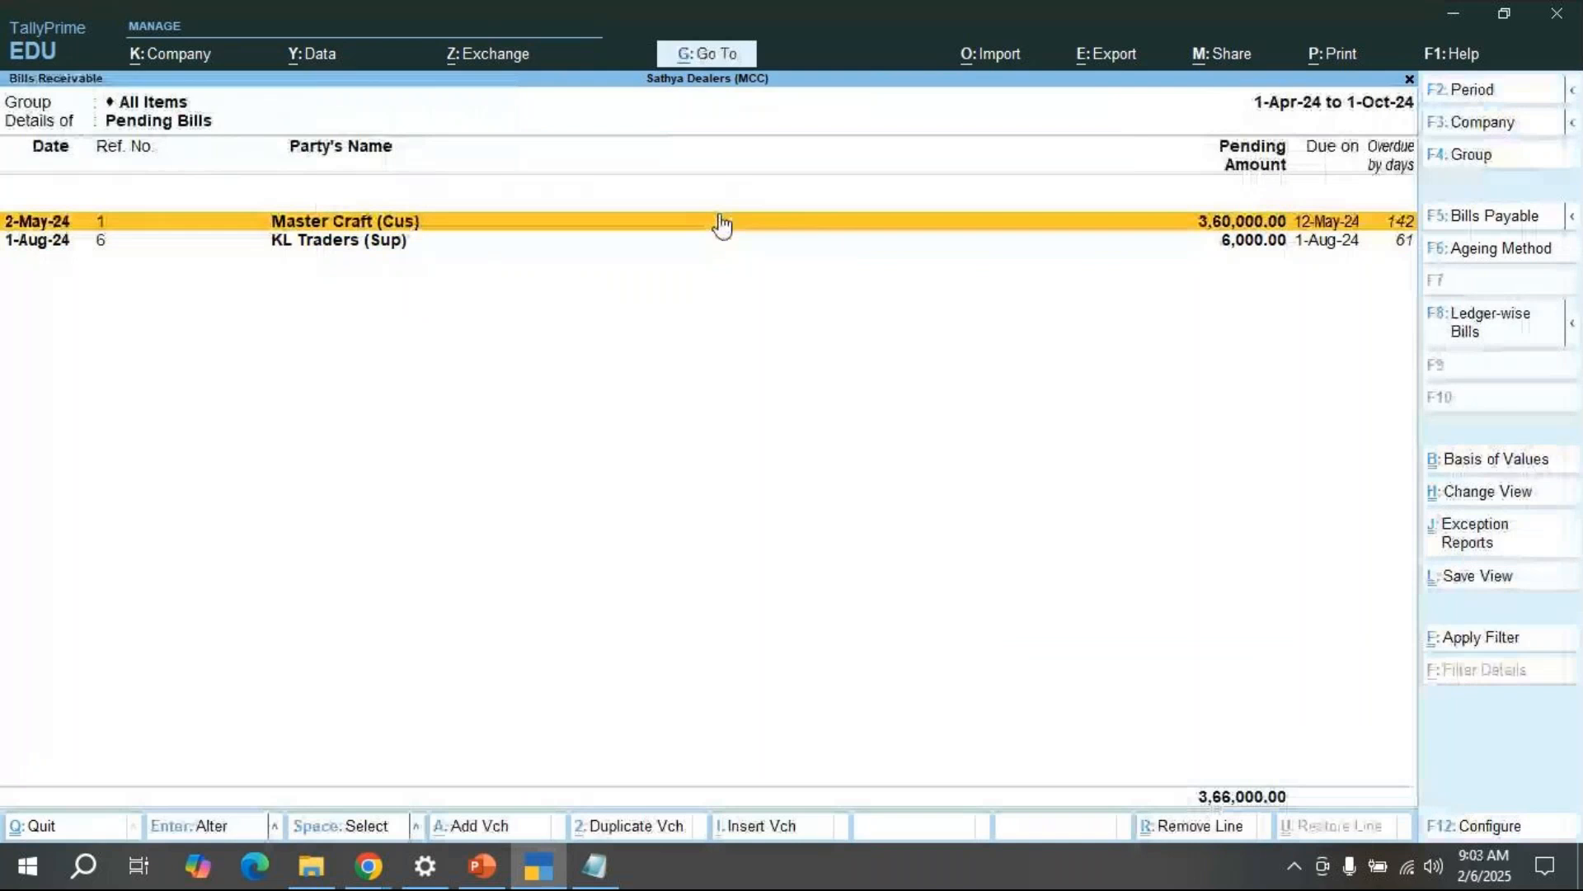
{"action": "key", "text": "shift+Return"}
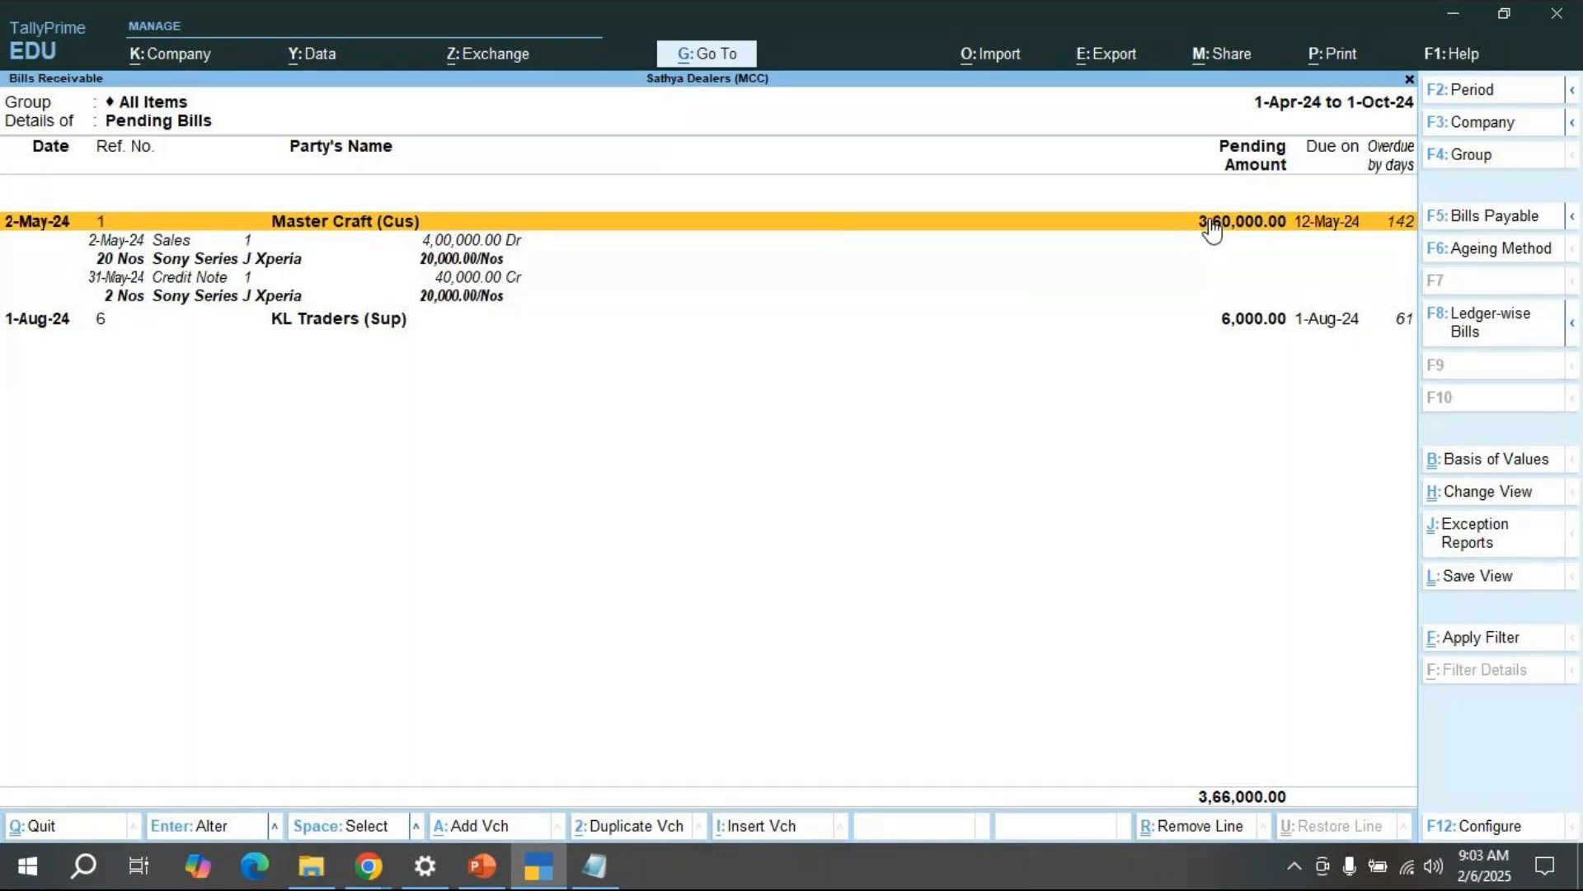
{"action": "key", "text": "Escape"}
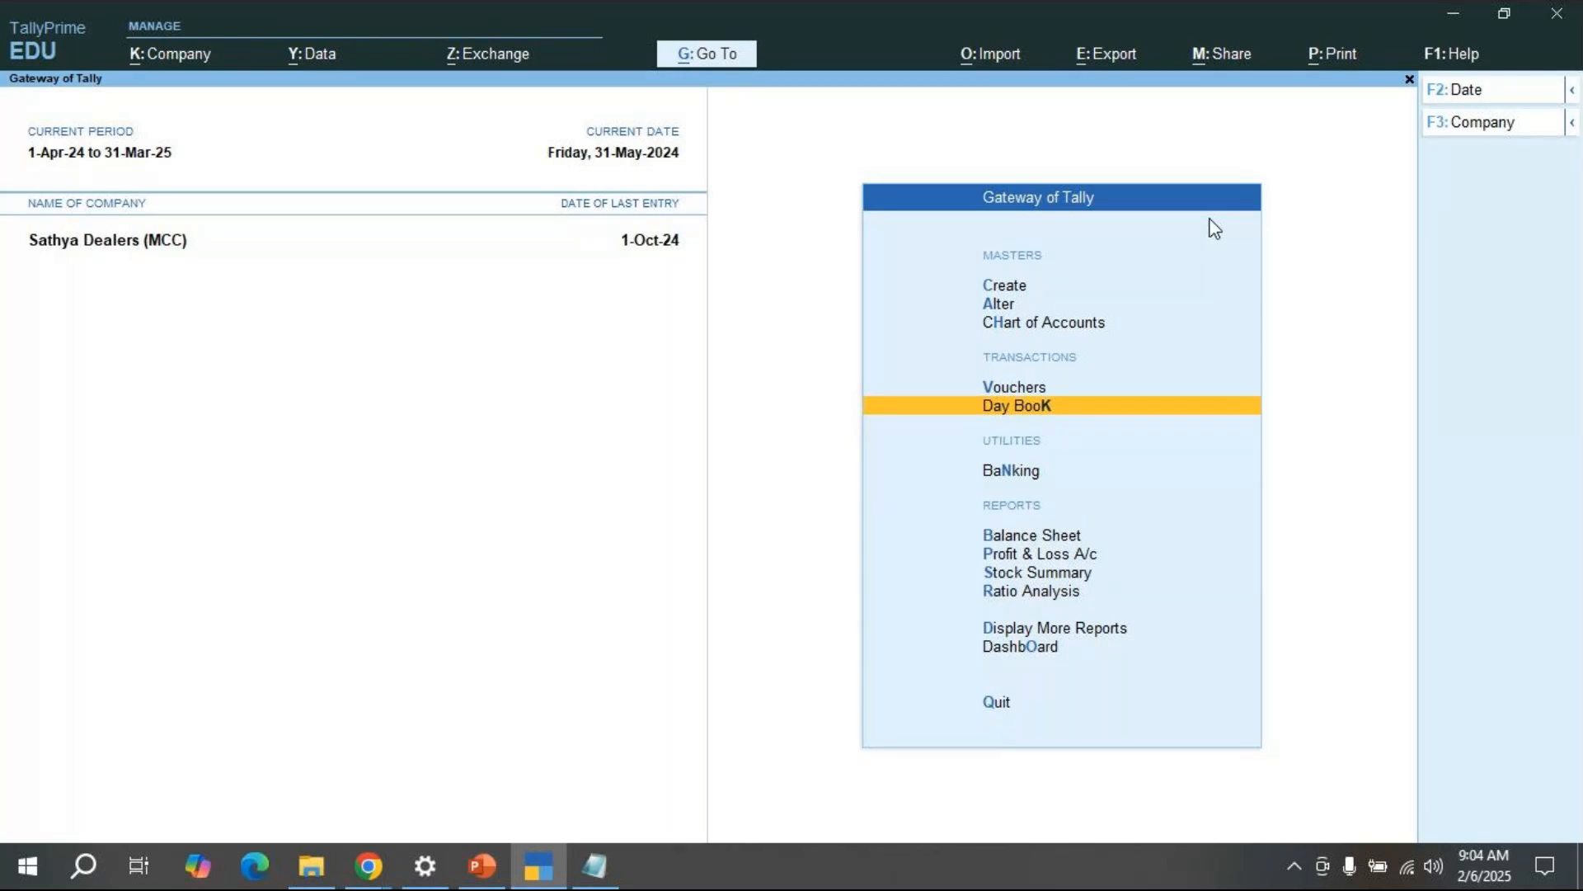
Step: View the Stock Summary and drill down through the Mobile group to the monthly summary of Sony Series J Xperia
{"action": "key", "text": "Down"}
{"action": "key", "text": "Down"}
{"action": "key", "text": "Down"}
{"action": "key", "text": "Down"}
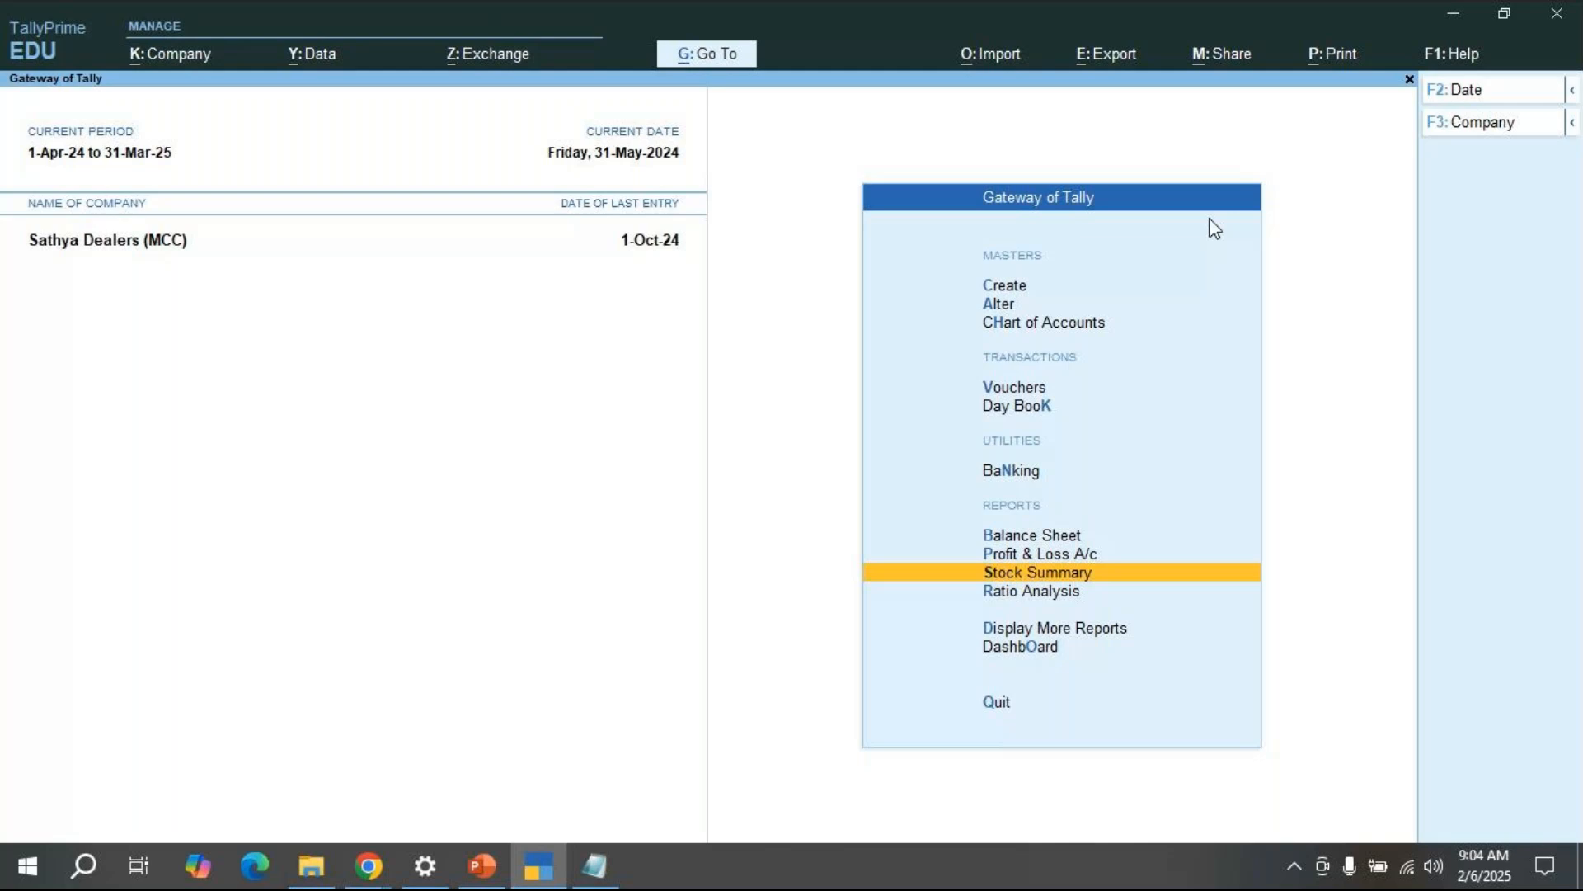
{"action": "key", "text": "Return"}
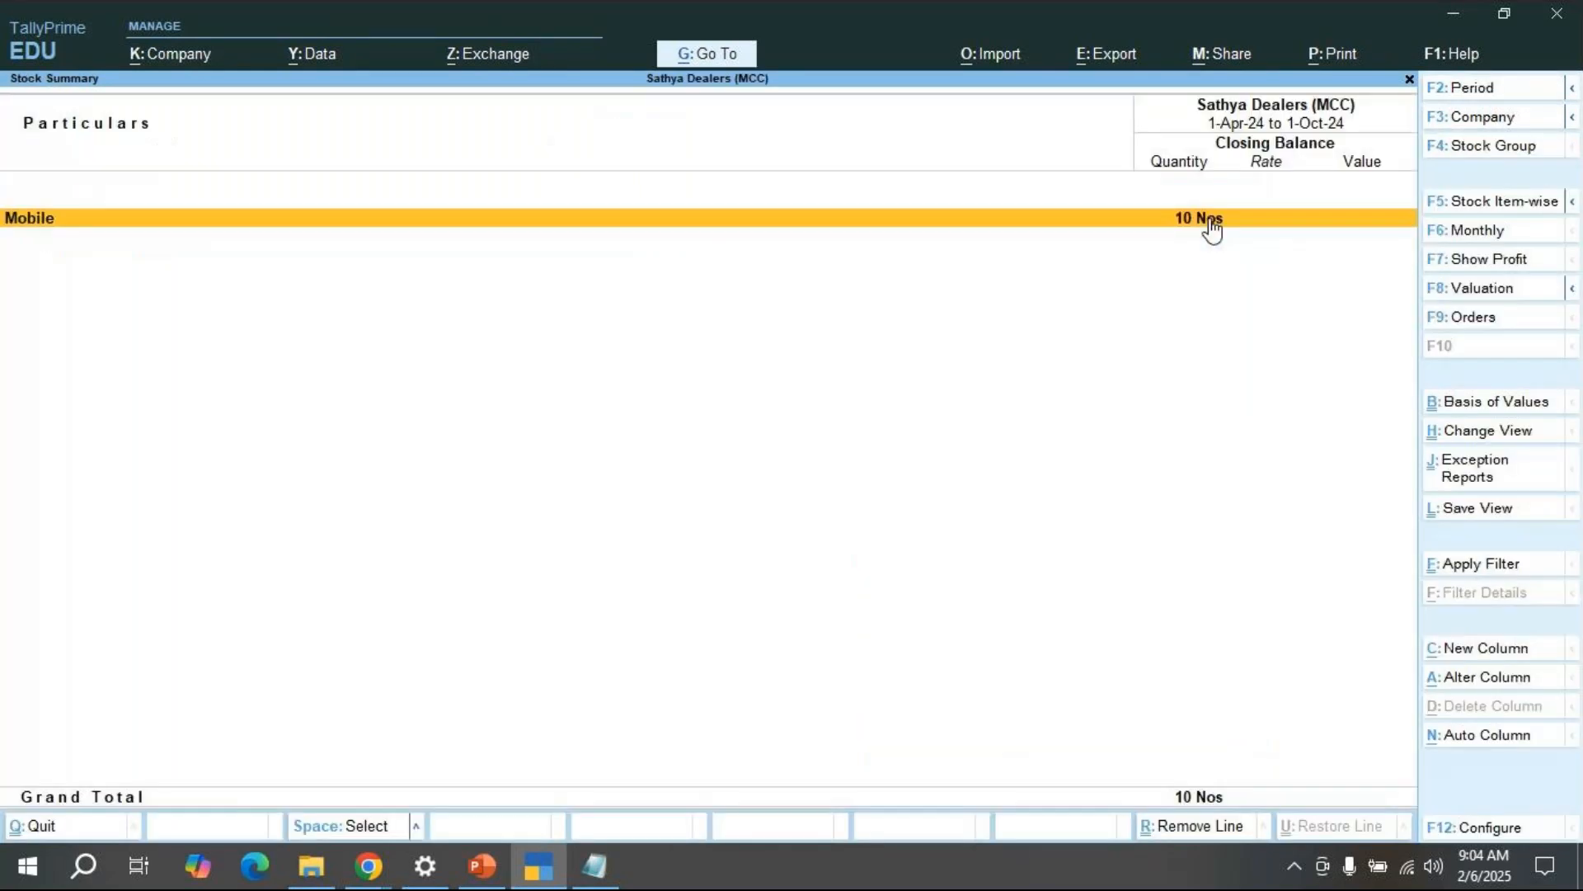
{"action": "key", "text": "Return"}
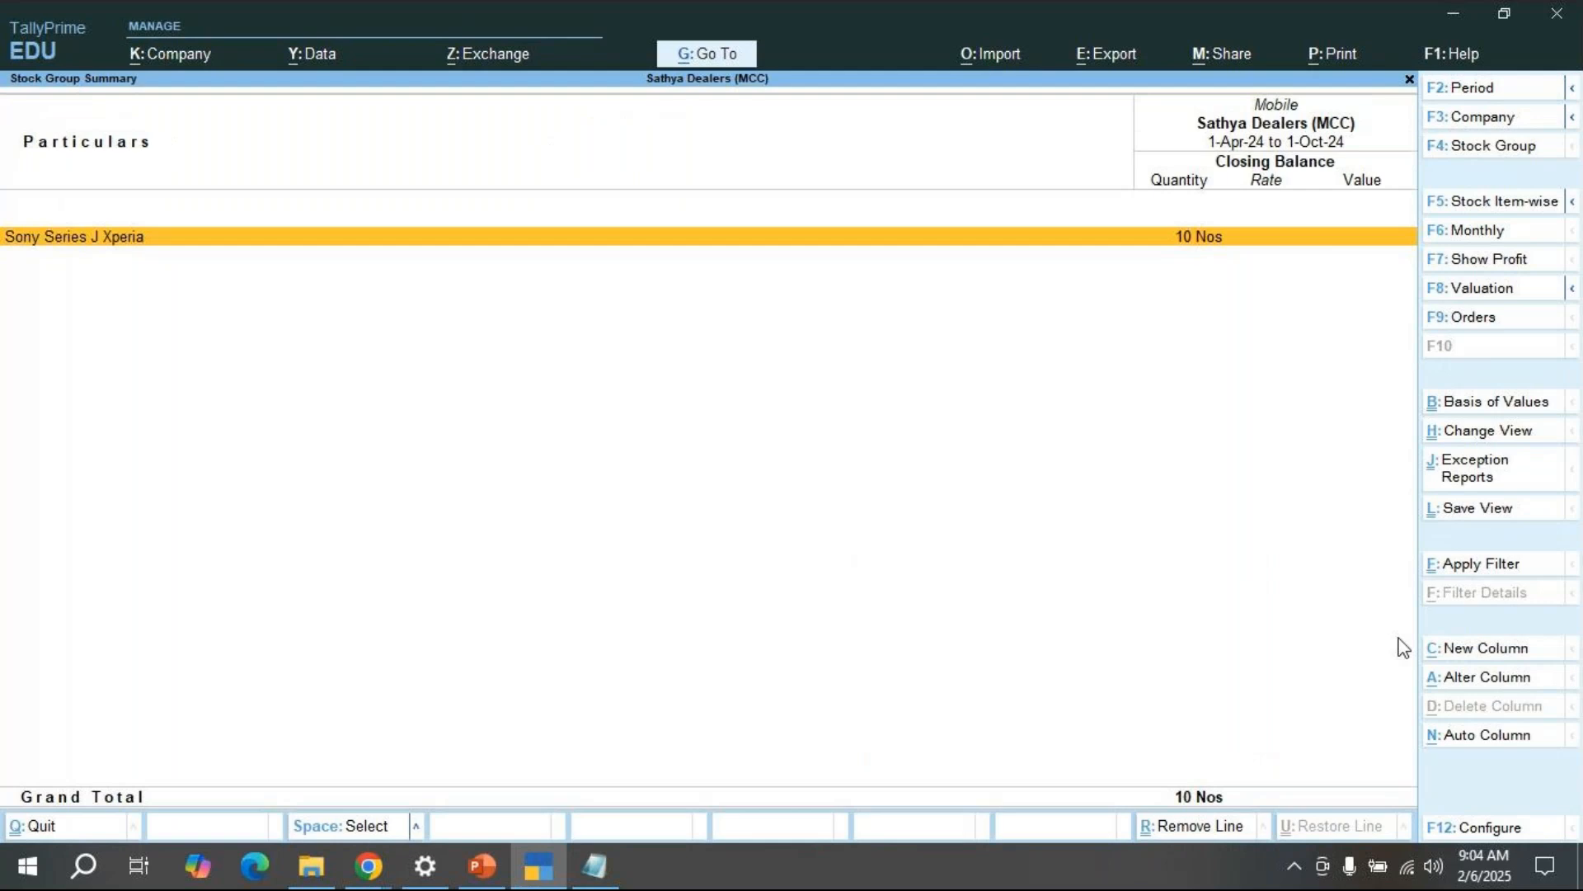
{"action": "key", "text": "Return"}
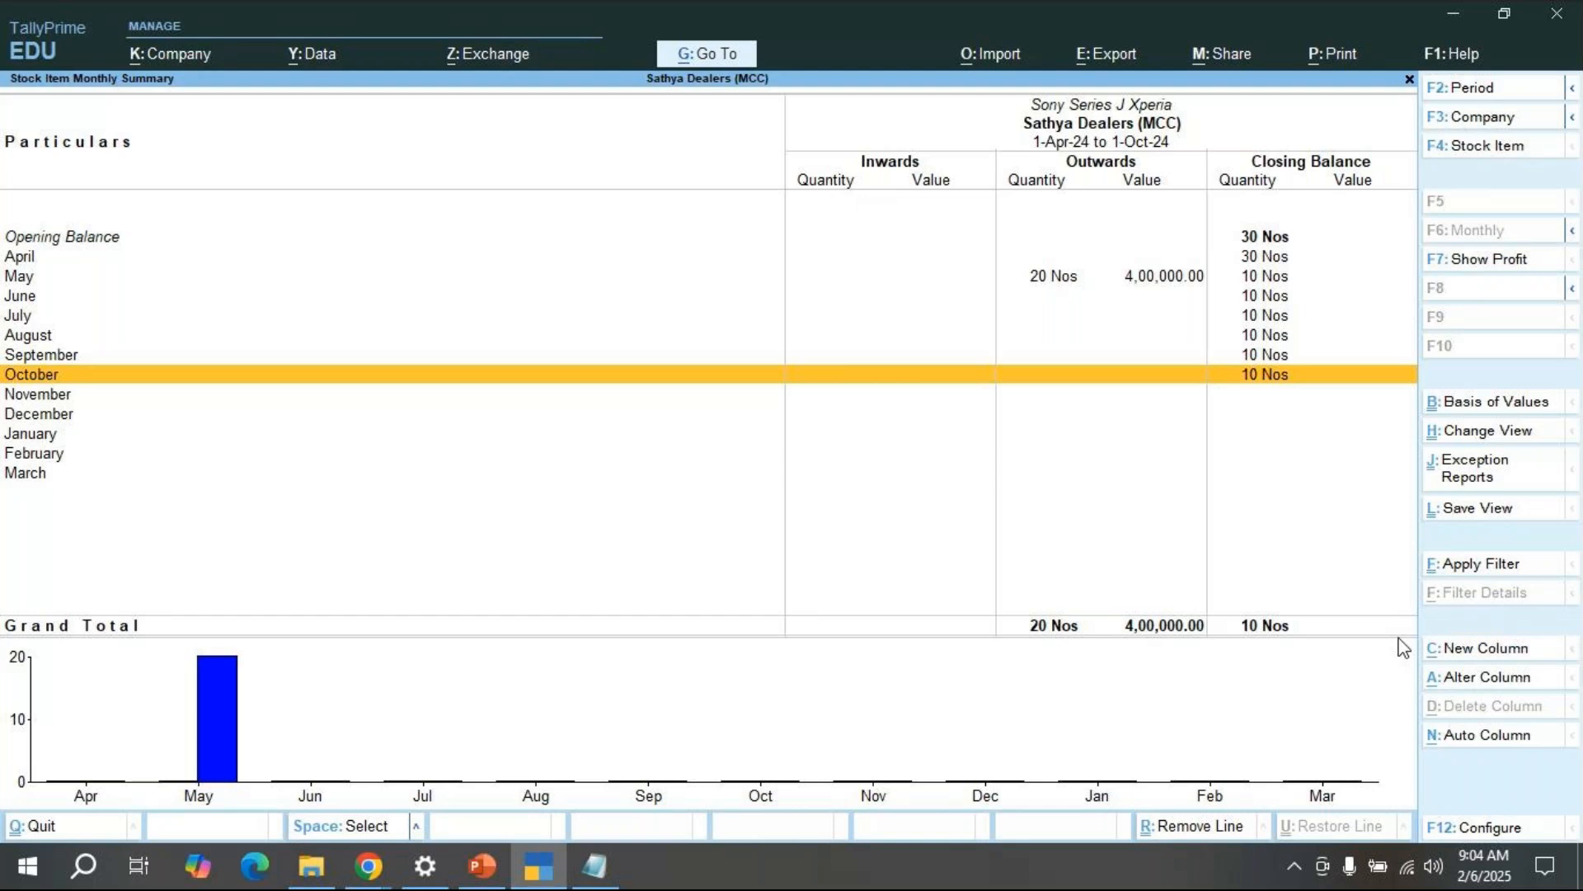
Step: Reapply the monthly summary's period starting 1-4-2024, check its stock movements, and return to the Gateway of Tally
{"action": "key", "text": "F2"}
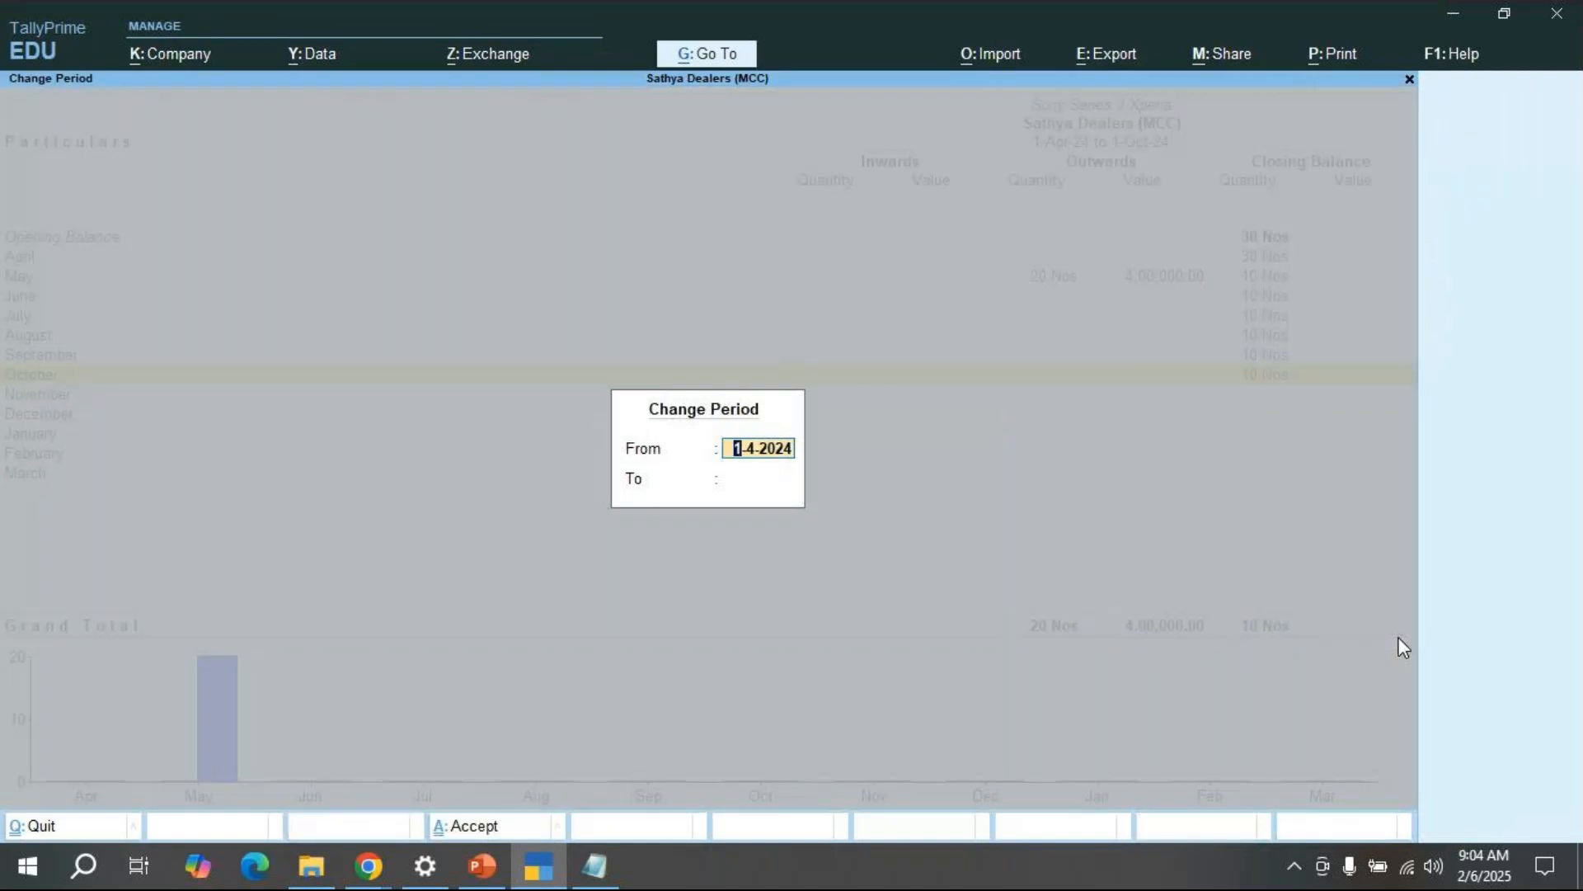
{"action": "key", "text": "space"}
{"action": "key", "text": "Return"}
{"action": "key", "text": "Return"}
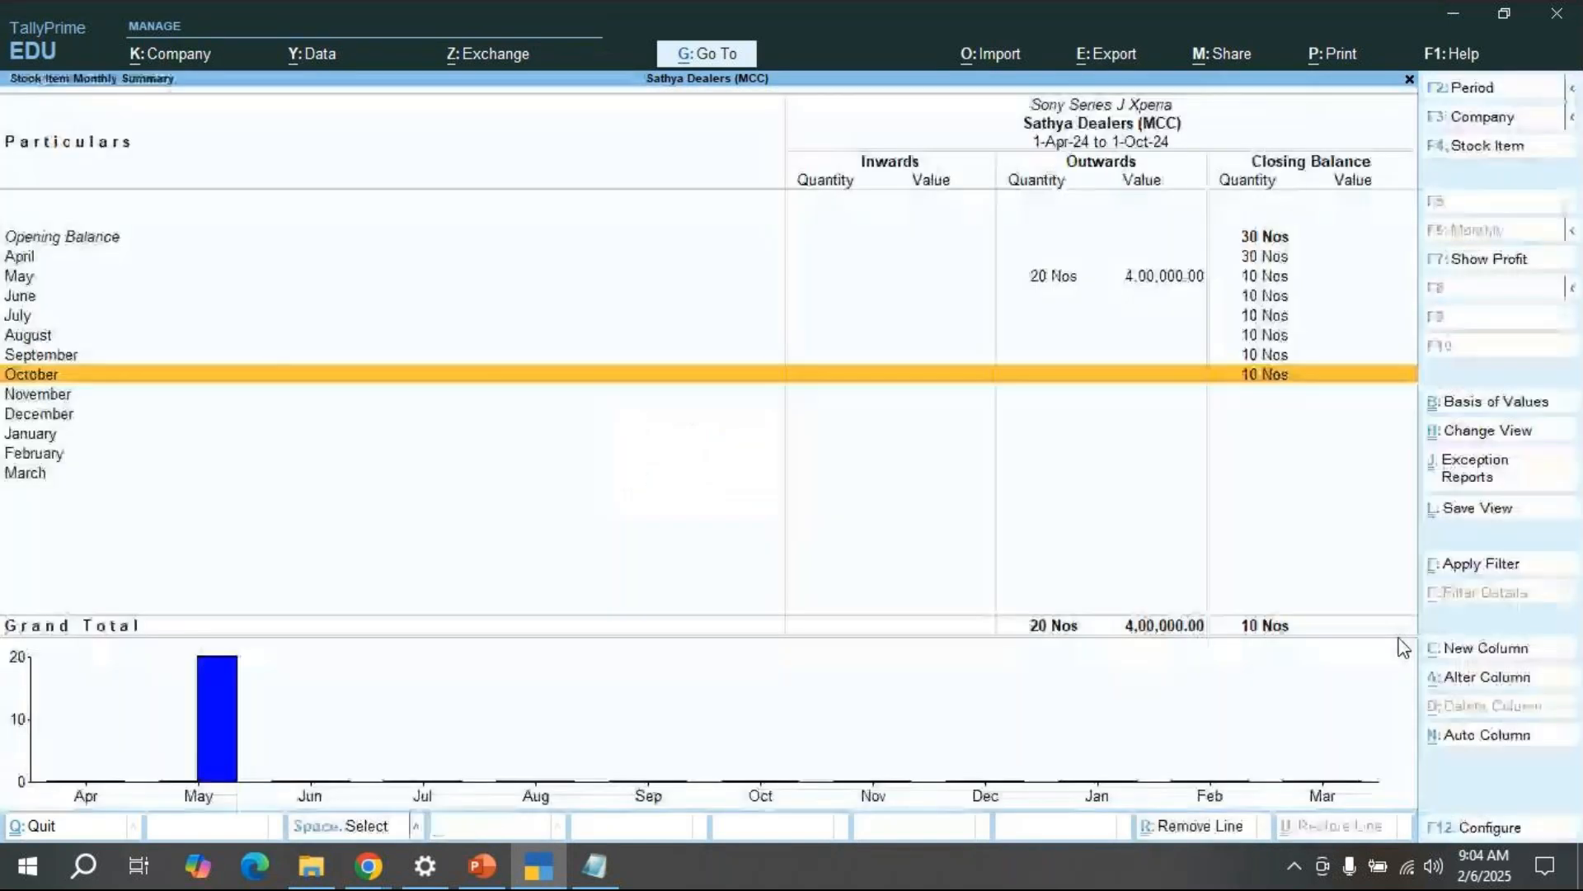
{"action": "key", "text": "Escape"}
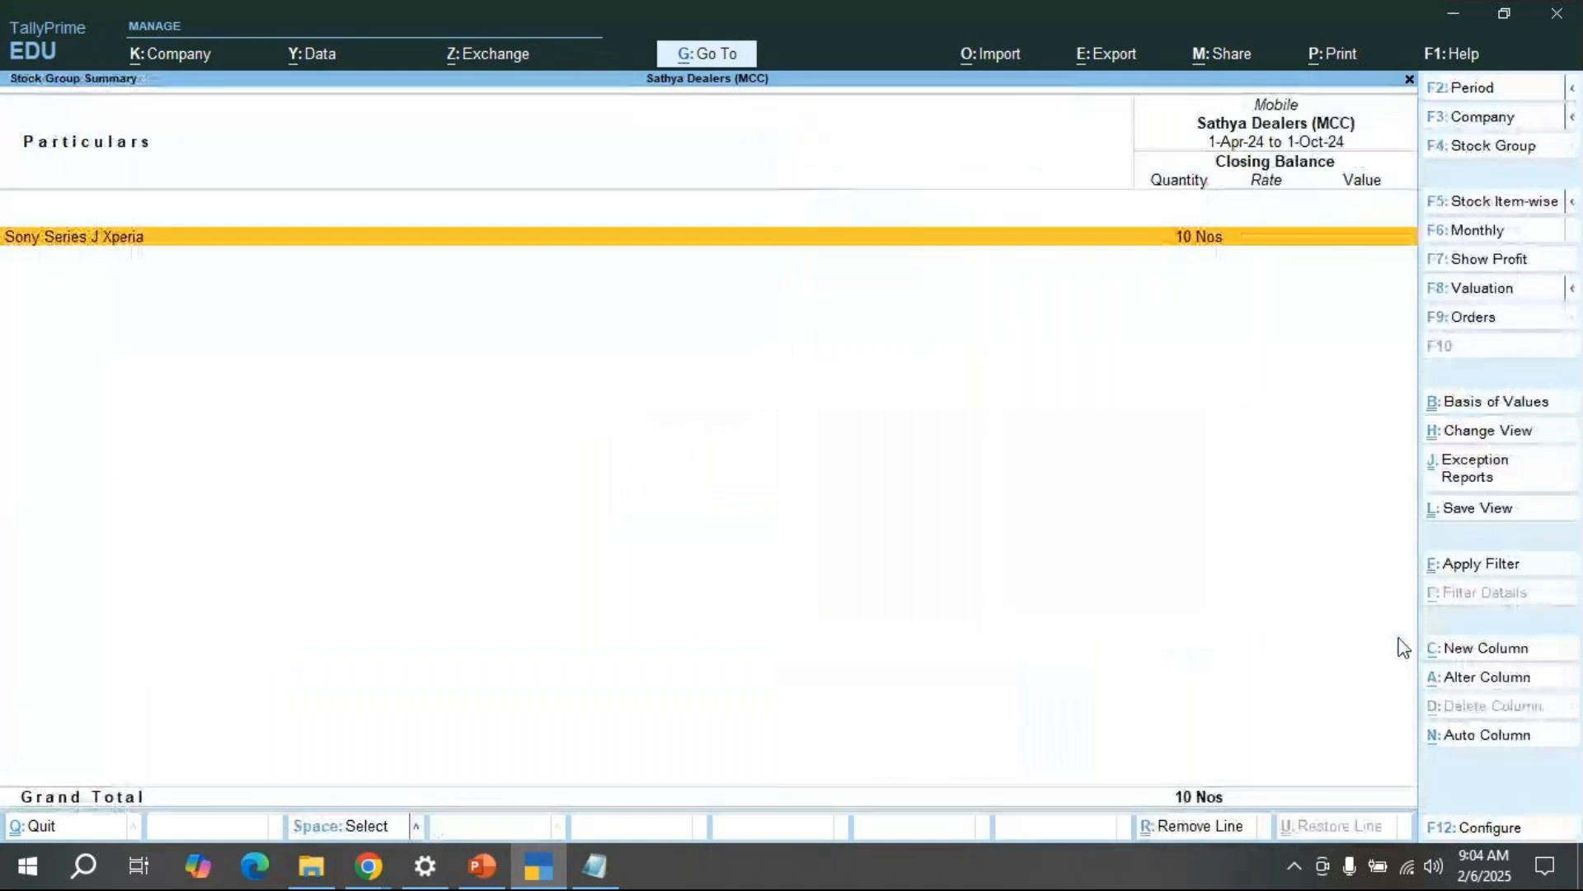
{"action": "key", "text": "Escape"}
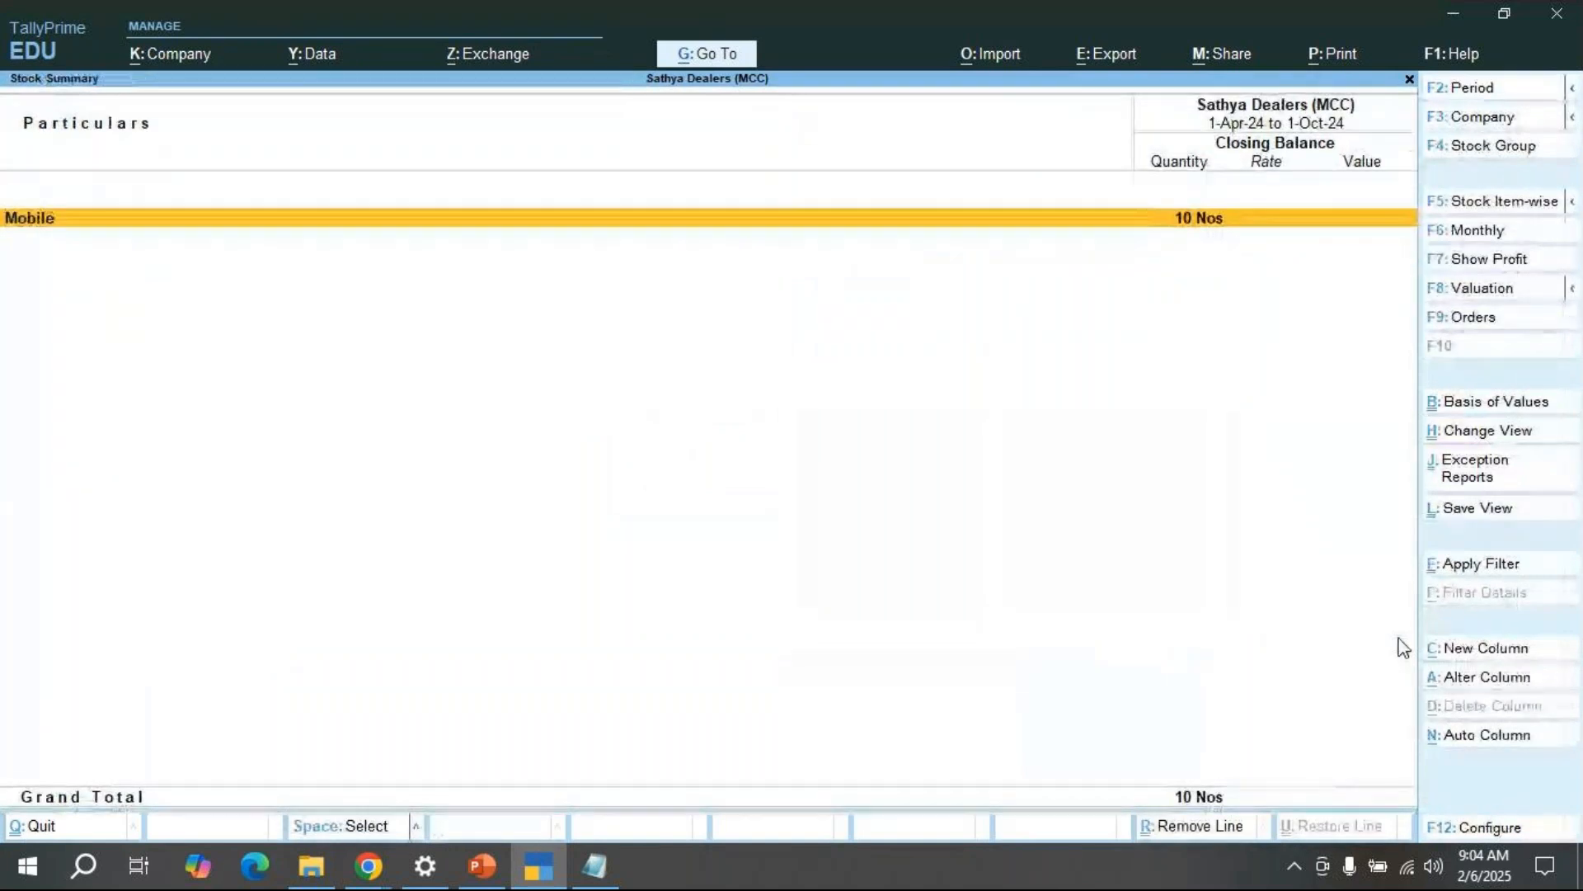
{"action": "key", "text": "Escape"}
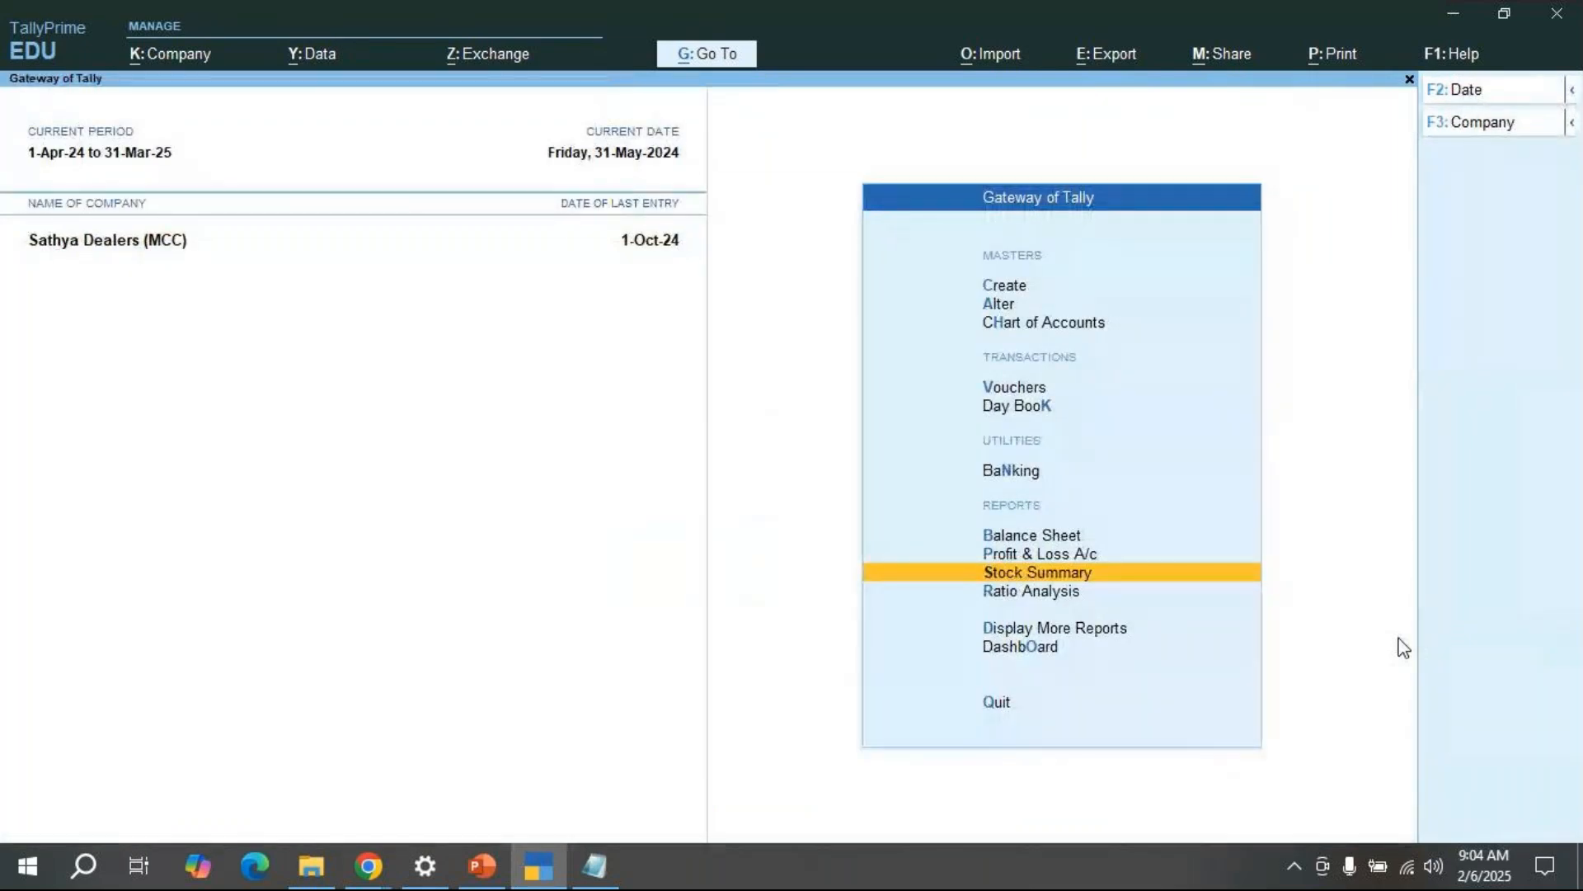
Step: Find the Inventory Books reports under Display More Reports, review the available registers, and close the list
{"action": "key", "text": "Down"}
{"action": "key", "text": "Down"}
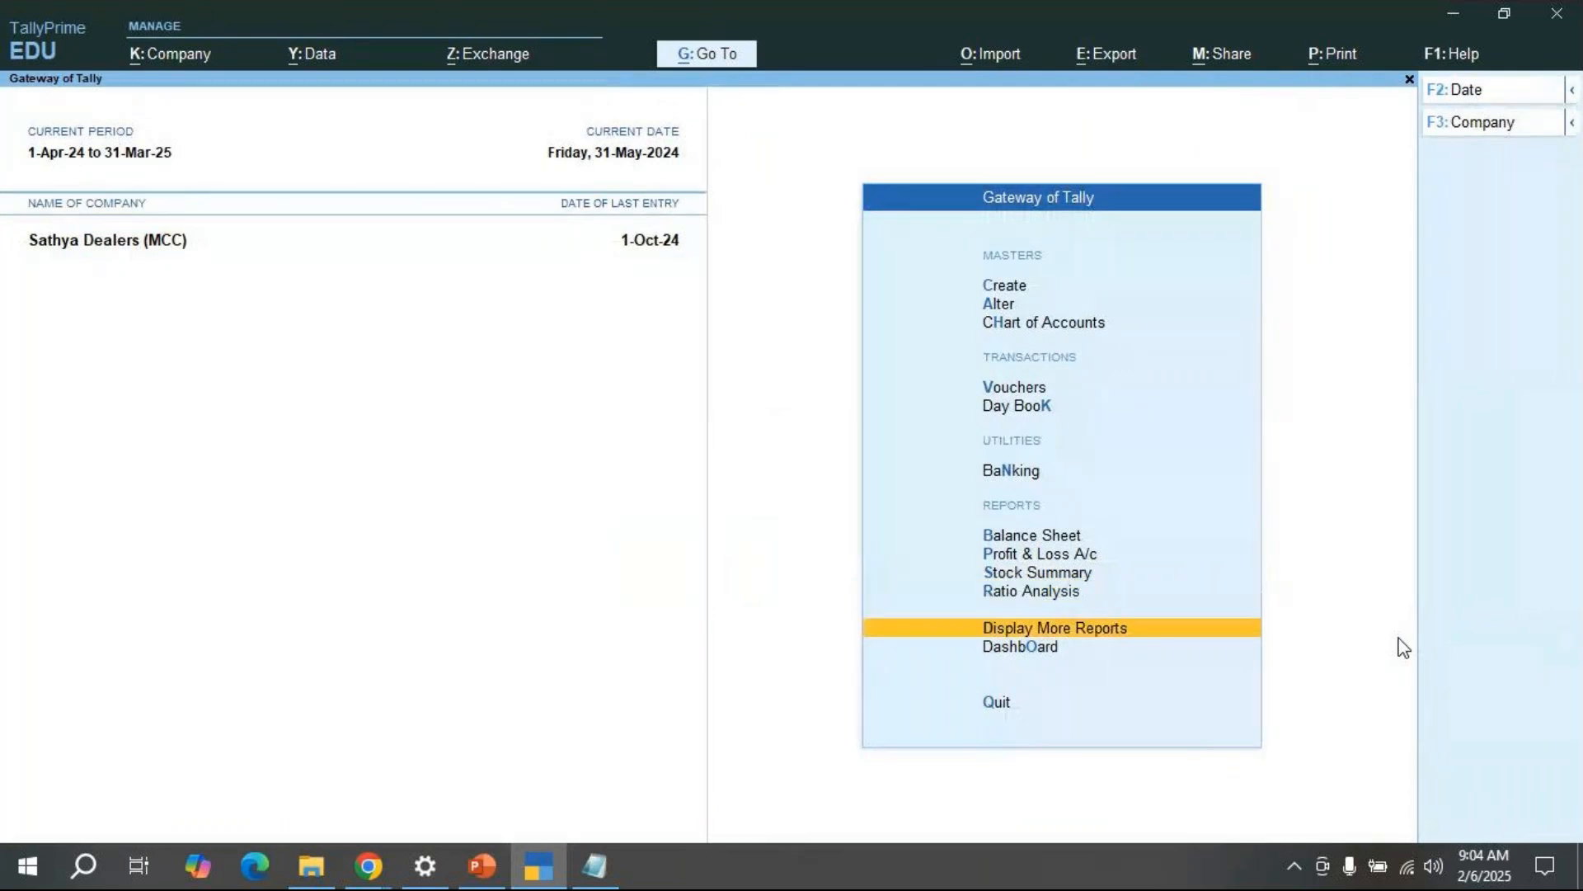
{"action": "key", "text": "Return"}
{"action": "key", "text": "Down"}
{"action": "key", "text": "Down"}
{"action": "key", "text": "Down"}
{"action": "key", "text": "Down"}
{"action": "key", "text": "Down"}
{"action": "key", "text": "Down"}
{"action": "key", "text": "Down"}
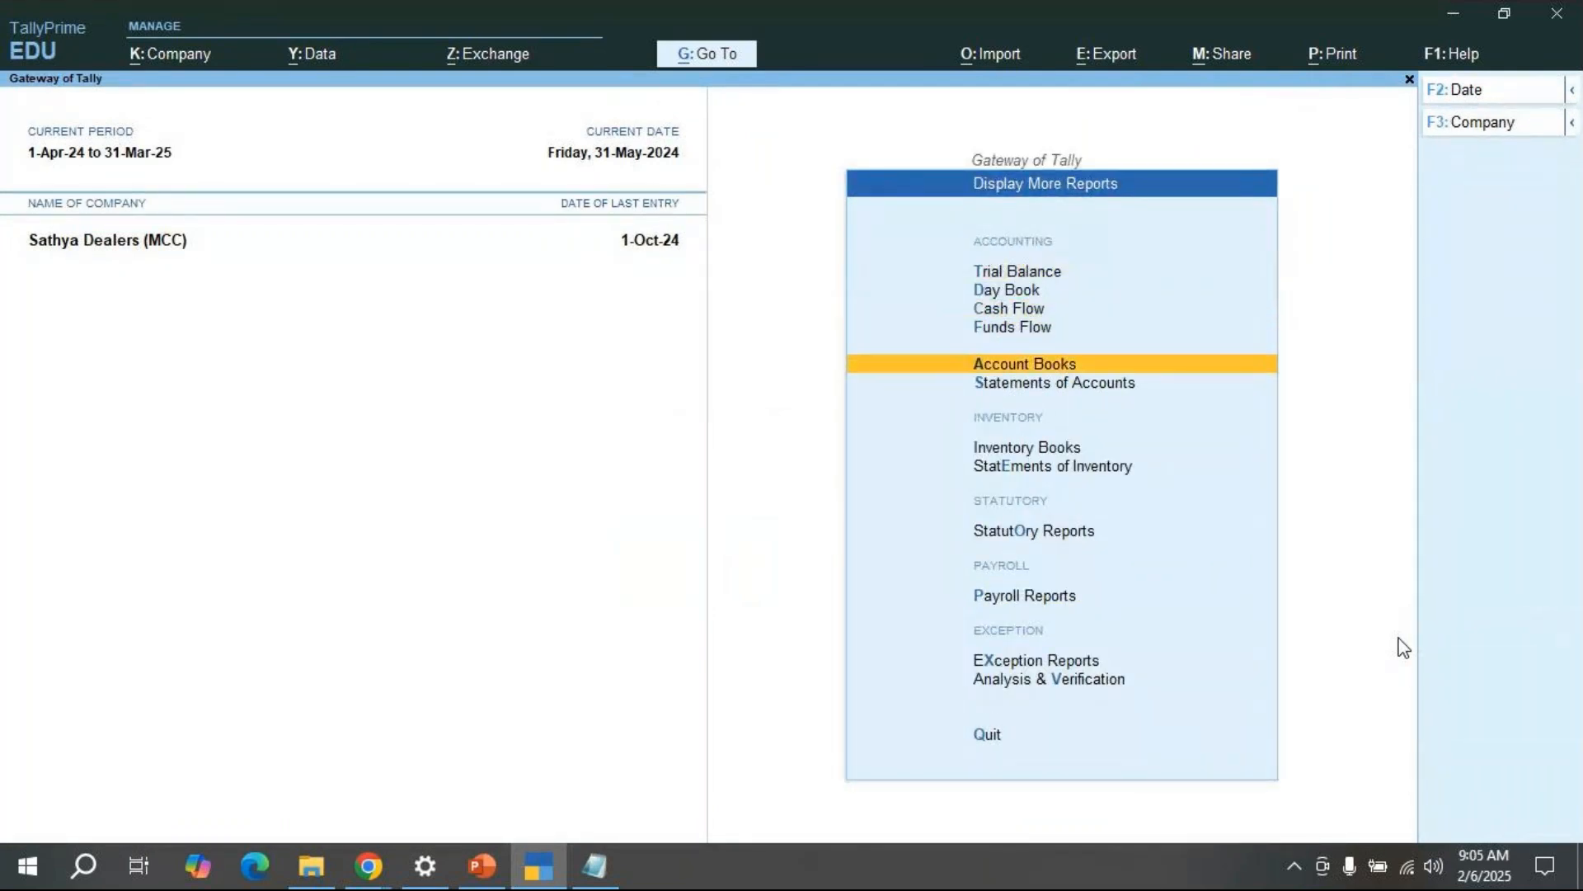
{"action": "key", "text": "Up"}
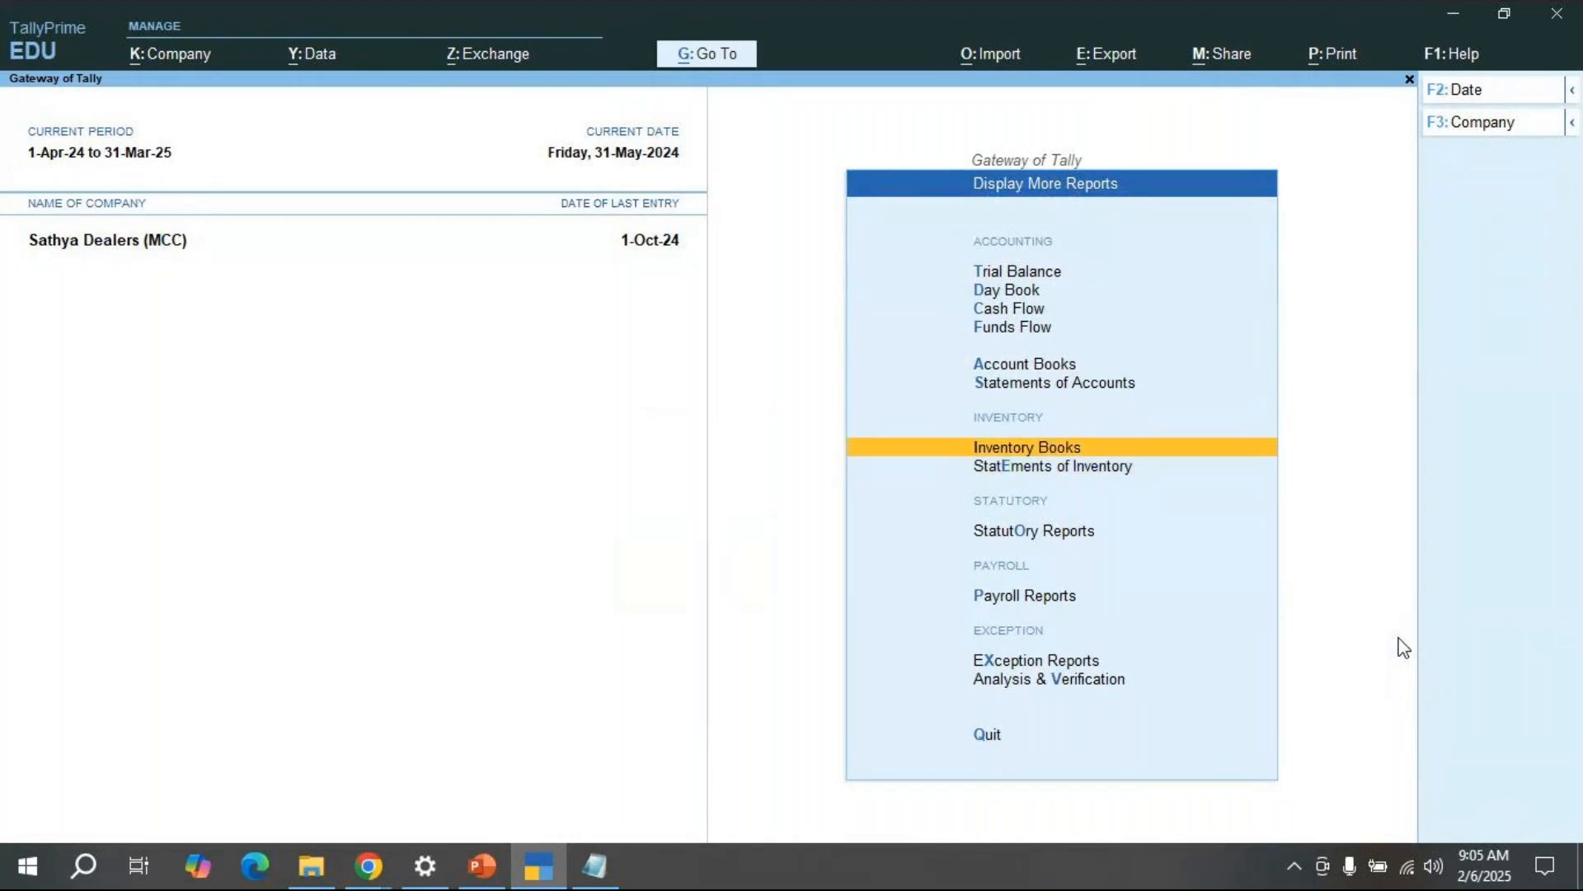
{"action": "key", "text": "Return"}
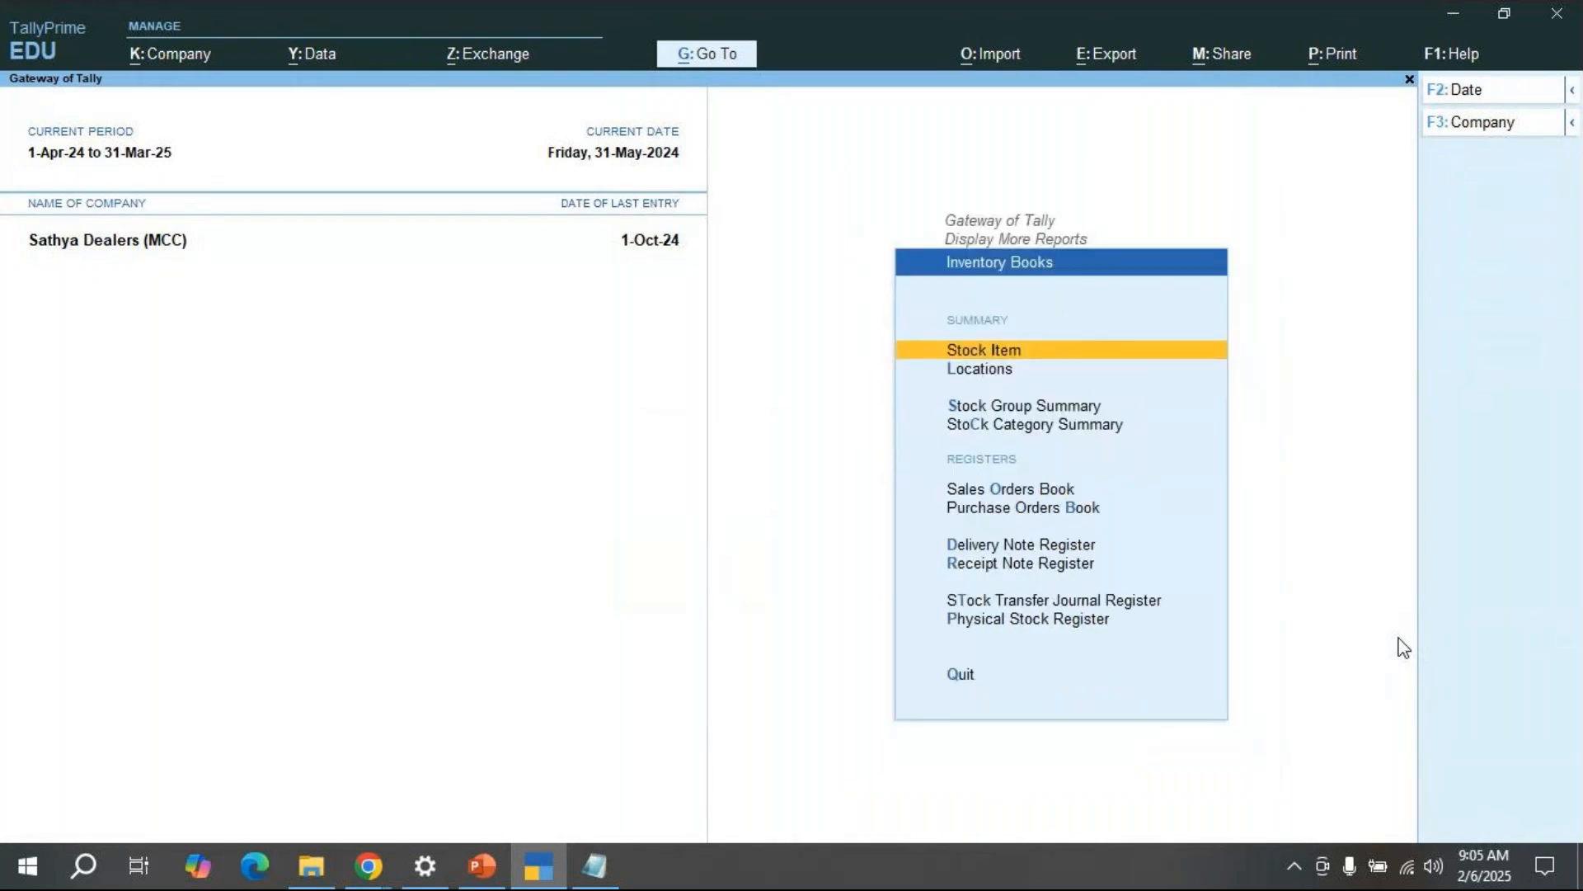
{"action": "key", "text": "Escape"}
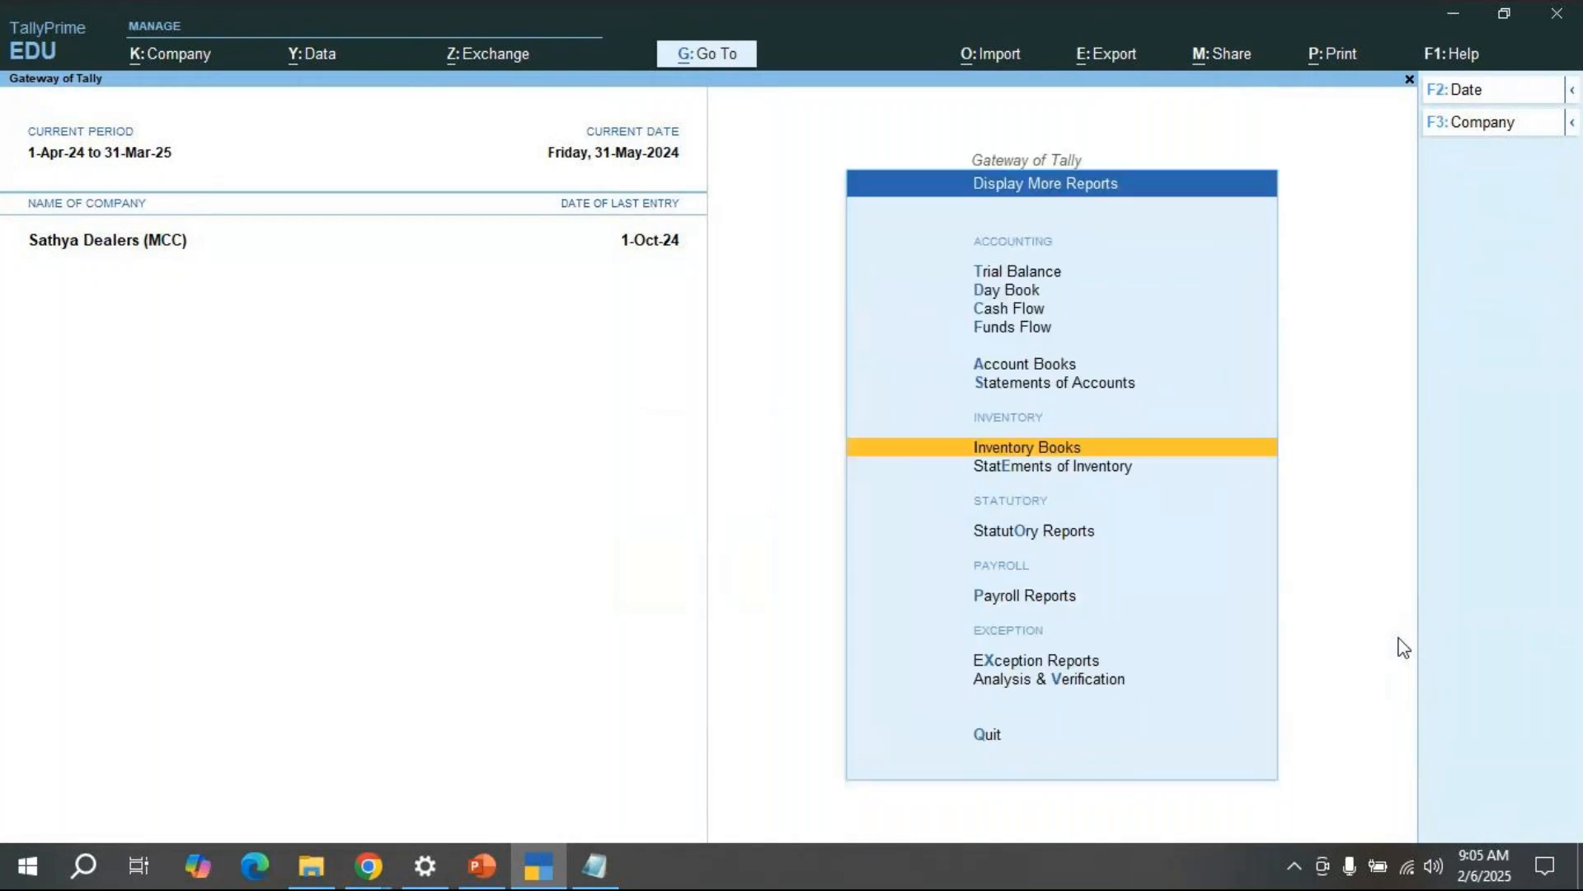
Step: View the Statements of Inventory report list and return to the Gateway of Tally
{"action": "key", "text": "Down"}
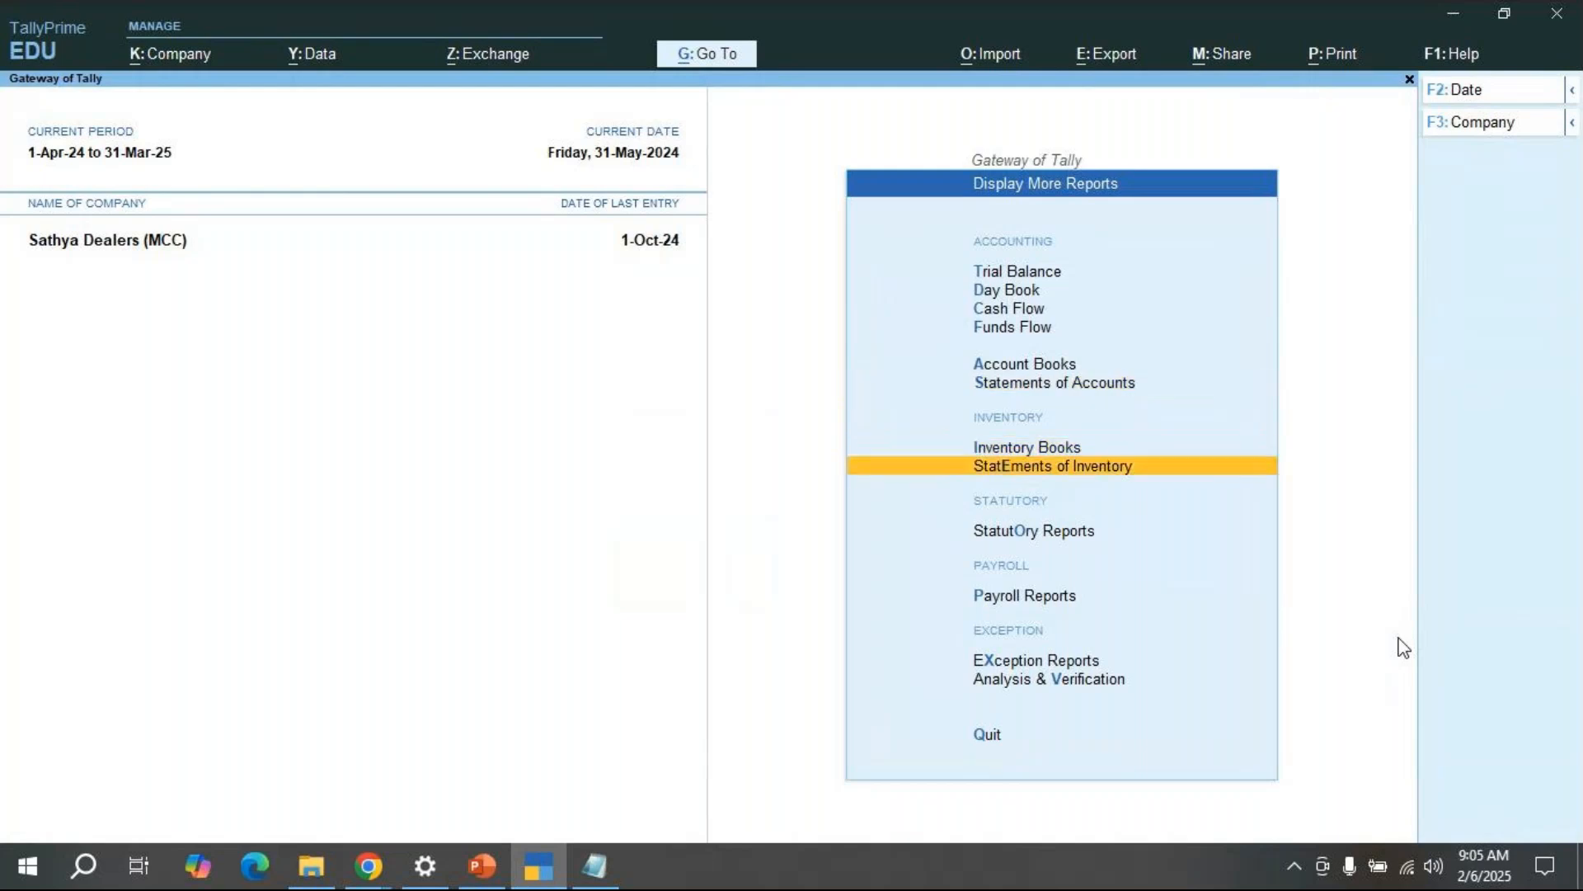
{"action": "key", "text": "Return"}
{"action": "key", "text": "Escape"}
{"action": "key", "text": "Escape"}
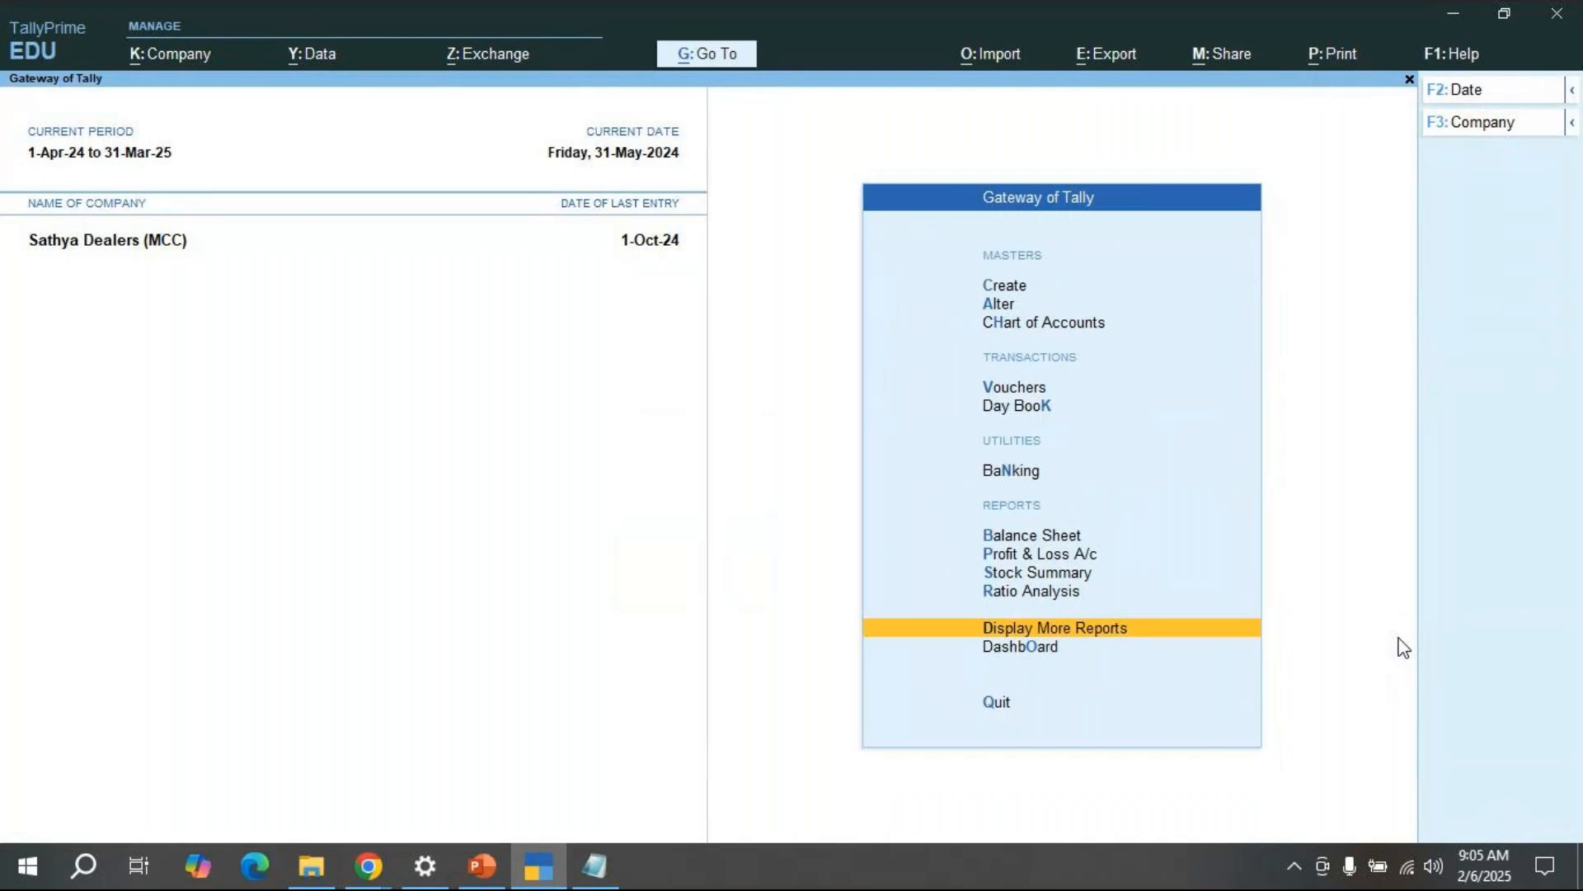
Step: Reopen Statements of Inventory from the additional reports, review its stock and outstanding reports, and go back to the Gateway
{"action": "key", "text": "Return"}
{"action": "key", "text": "Down"}
{"action": "key", "text": "Down"}
{"action": "key", "text": "Down"}
{"action": "key", "text": "Down"}
{"action": "key", "text": "Down"}
{"action": "key", "text": "Down"}
{"action": "key", "text": "Down"}
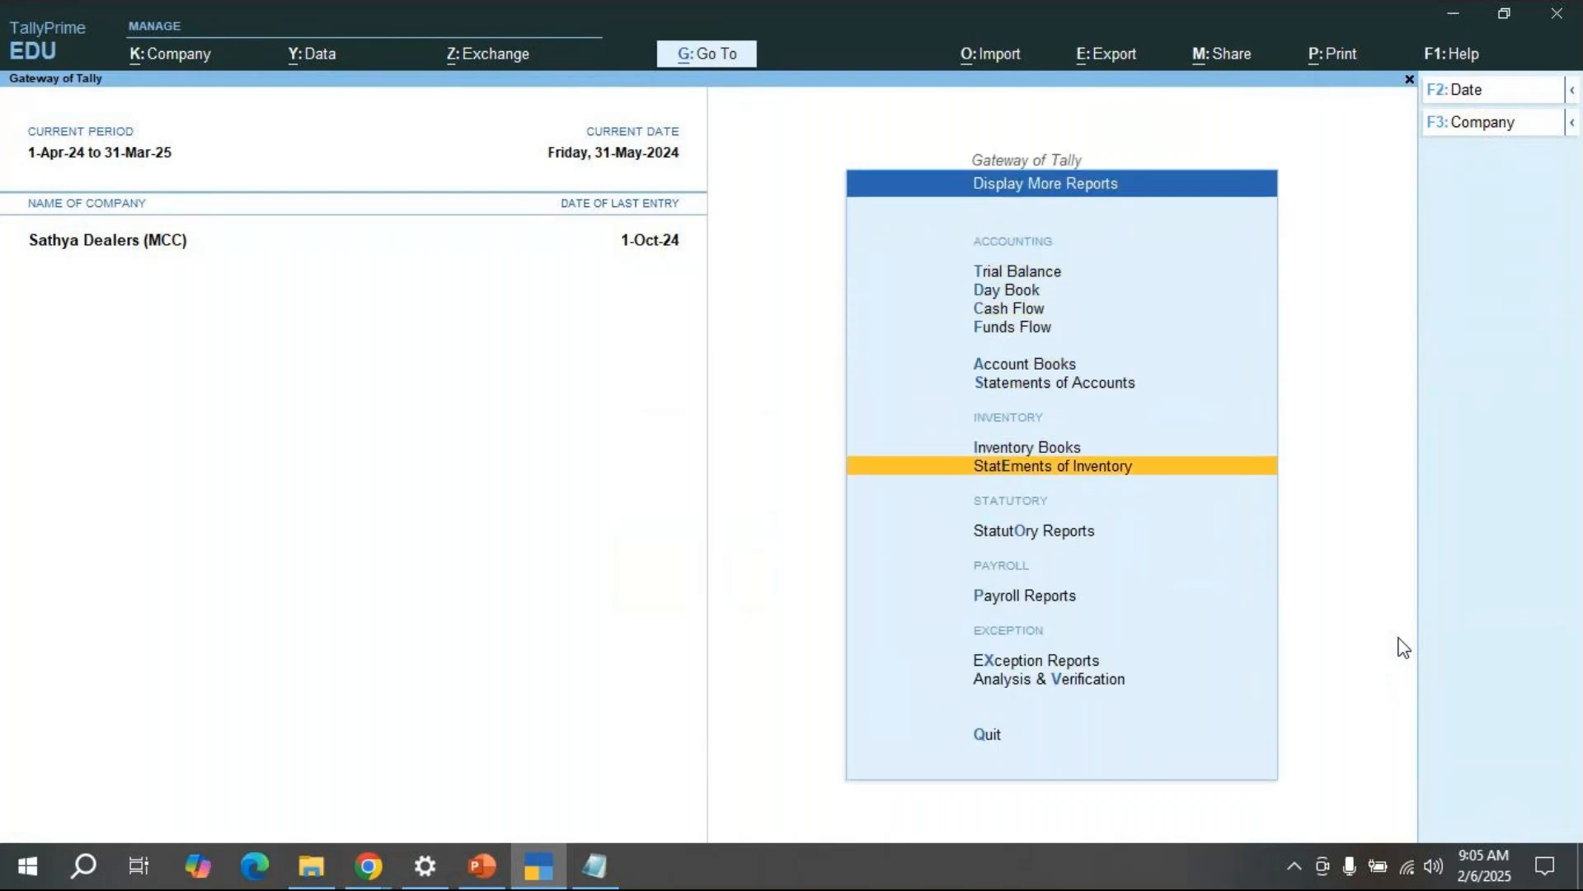
{"action": "key", "text": "Return"}
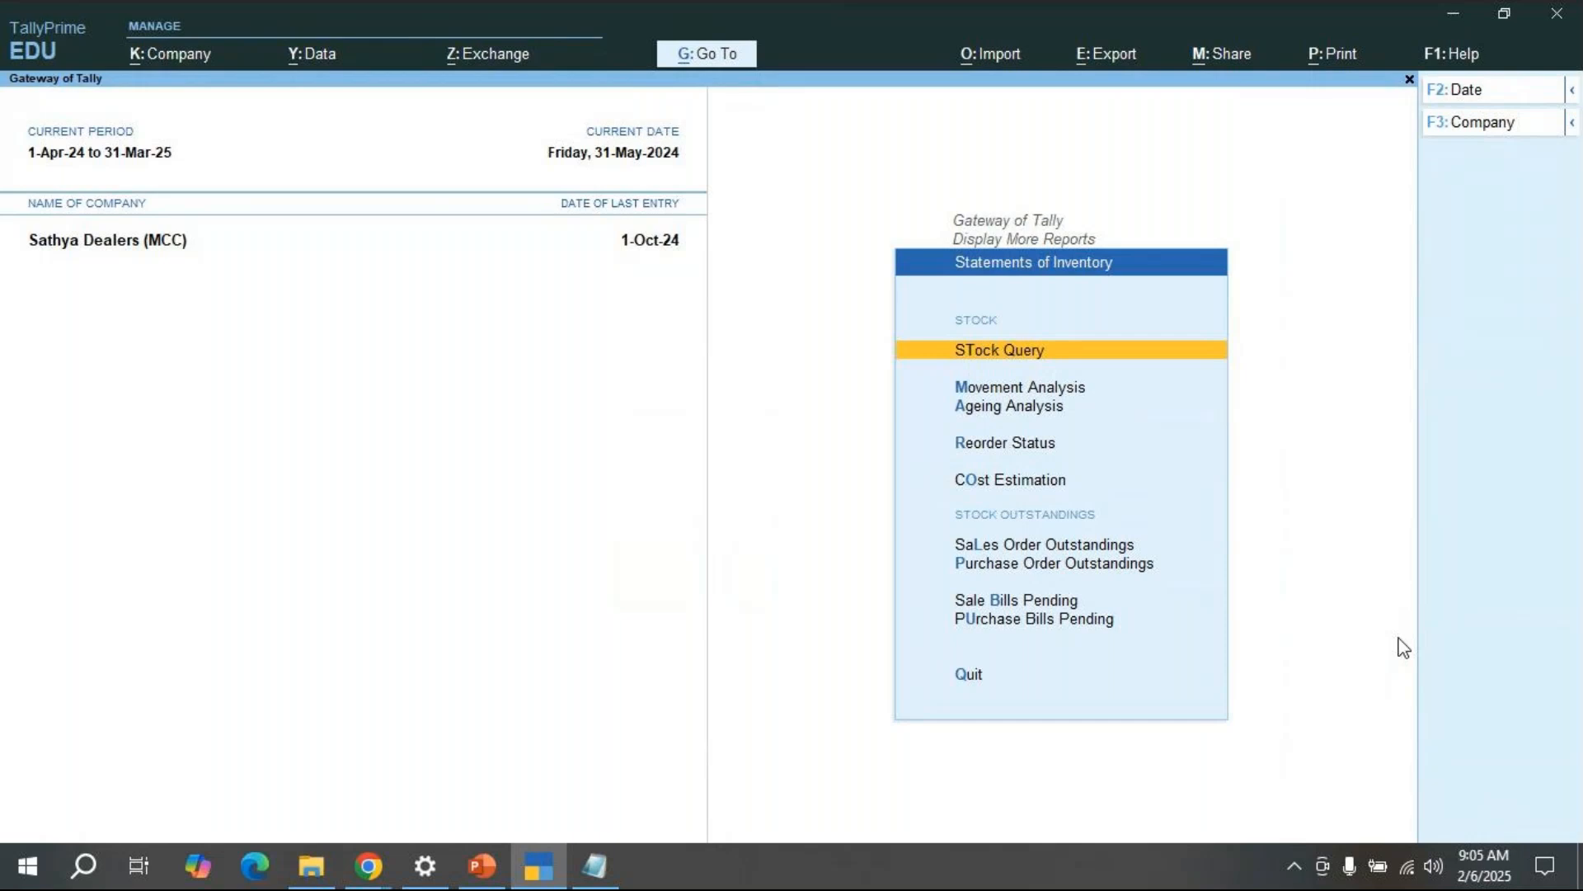
{"action": "key", "text": "Escape"}
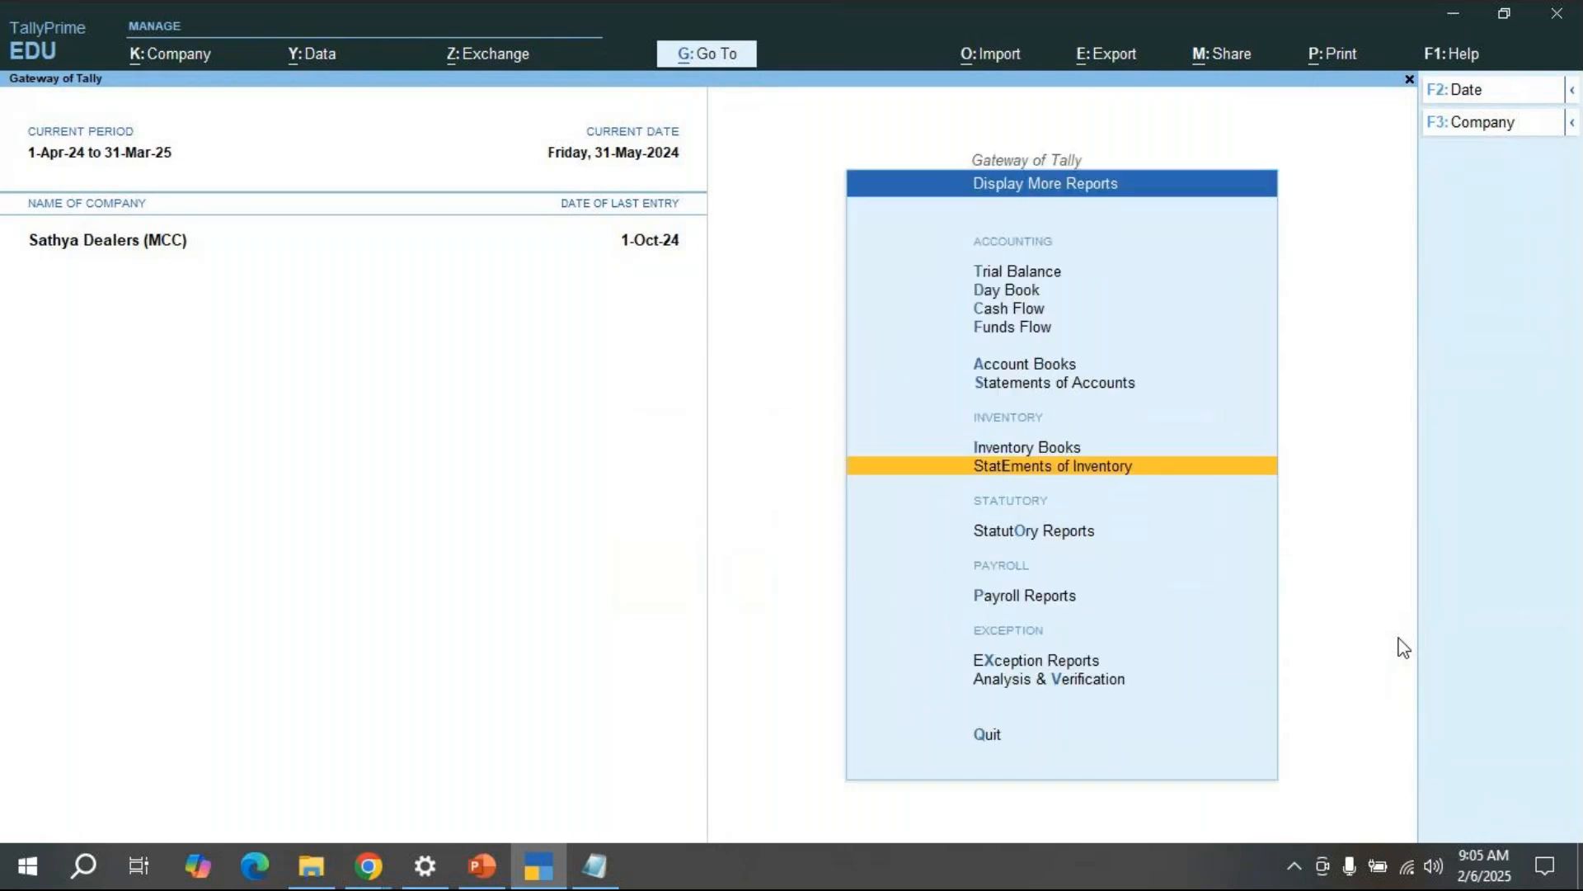
{"action": "key", "text": "Escape"}
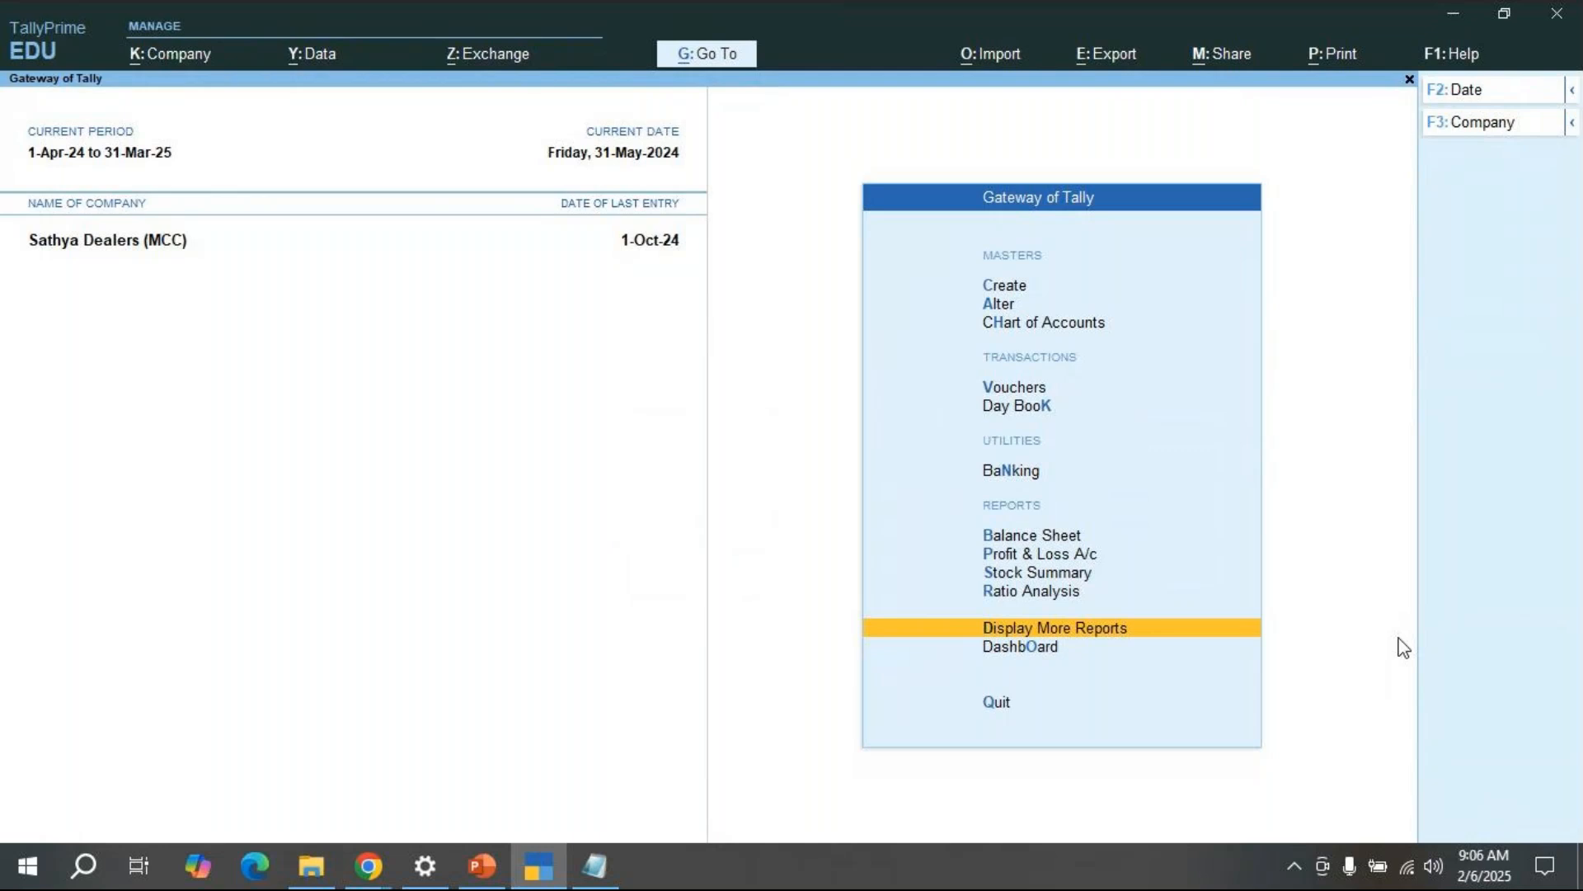
Step: Open the Stock Query item selection within the Statements of Inventory reports
{"action": "key", "text": "Return"}
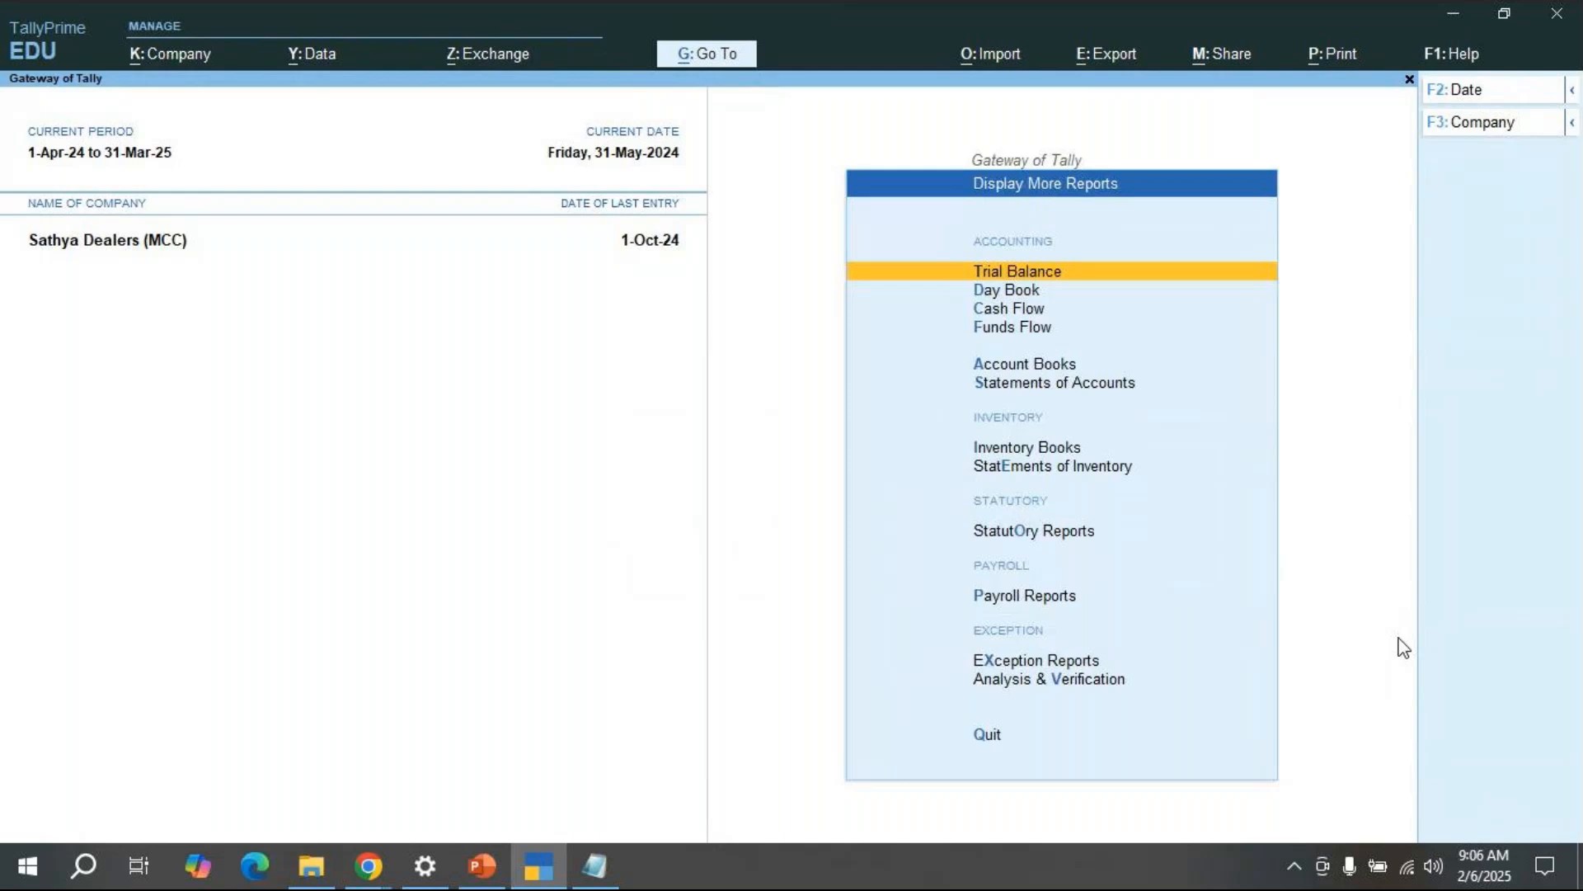
{"action": "key", "text": "Down"}
{"action": "key", "text": "Down"}
{"action": "key", "text": "Down"}
{"action": "key", "text": "Down"}
{"action": "key", "text": "Down"}
{"action": "key", "text": "Down"}
{"action": "key", "text": "Down"}
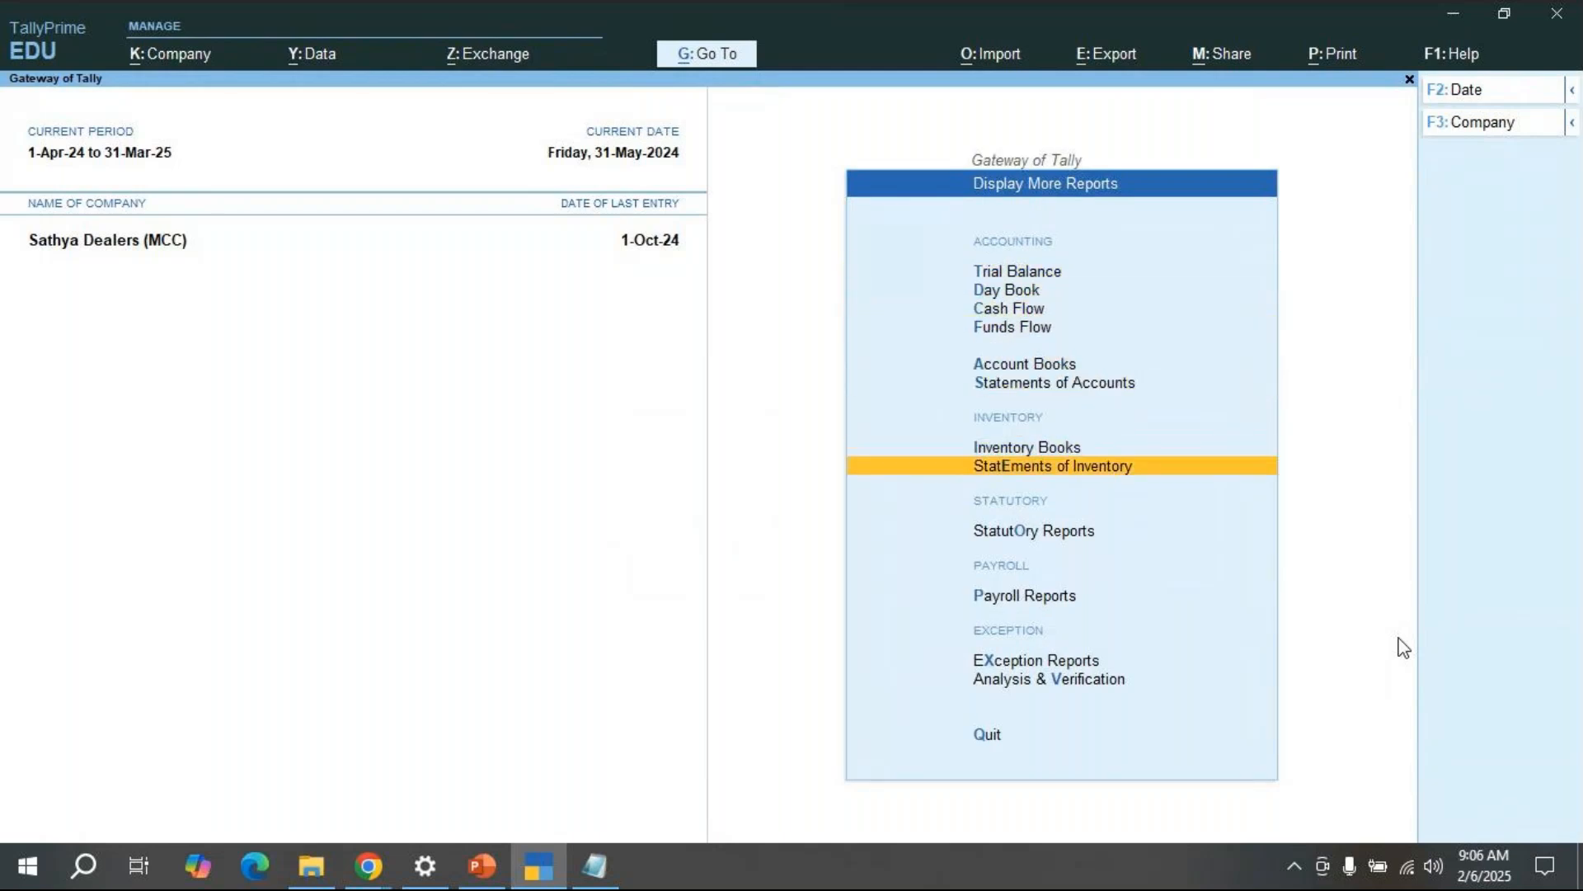
{"action": "key", "text": "Return"}
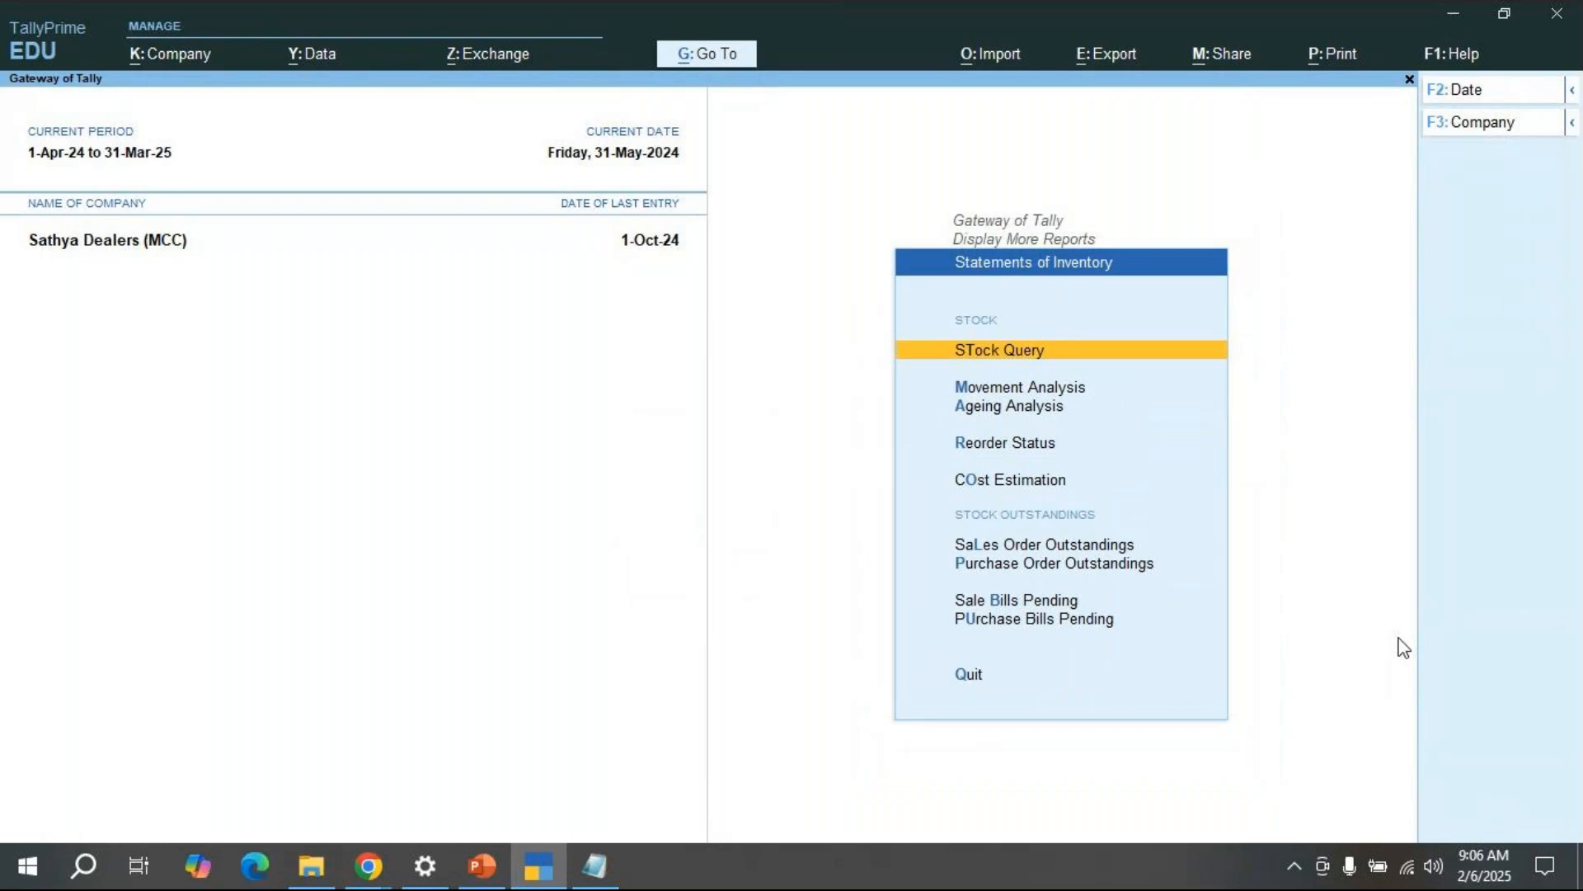
{"action": "key", "text": "Return"}
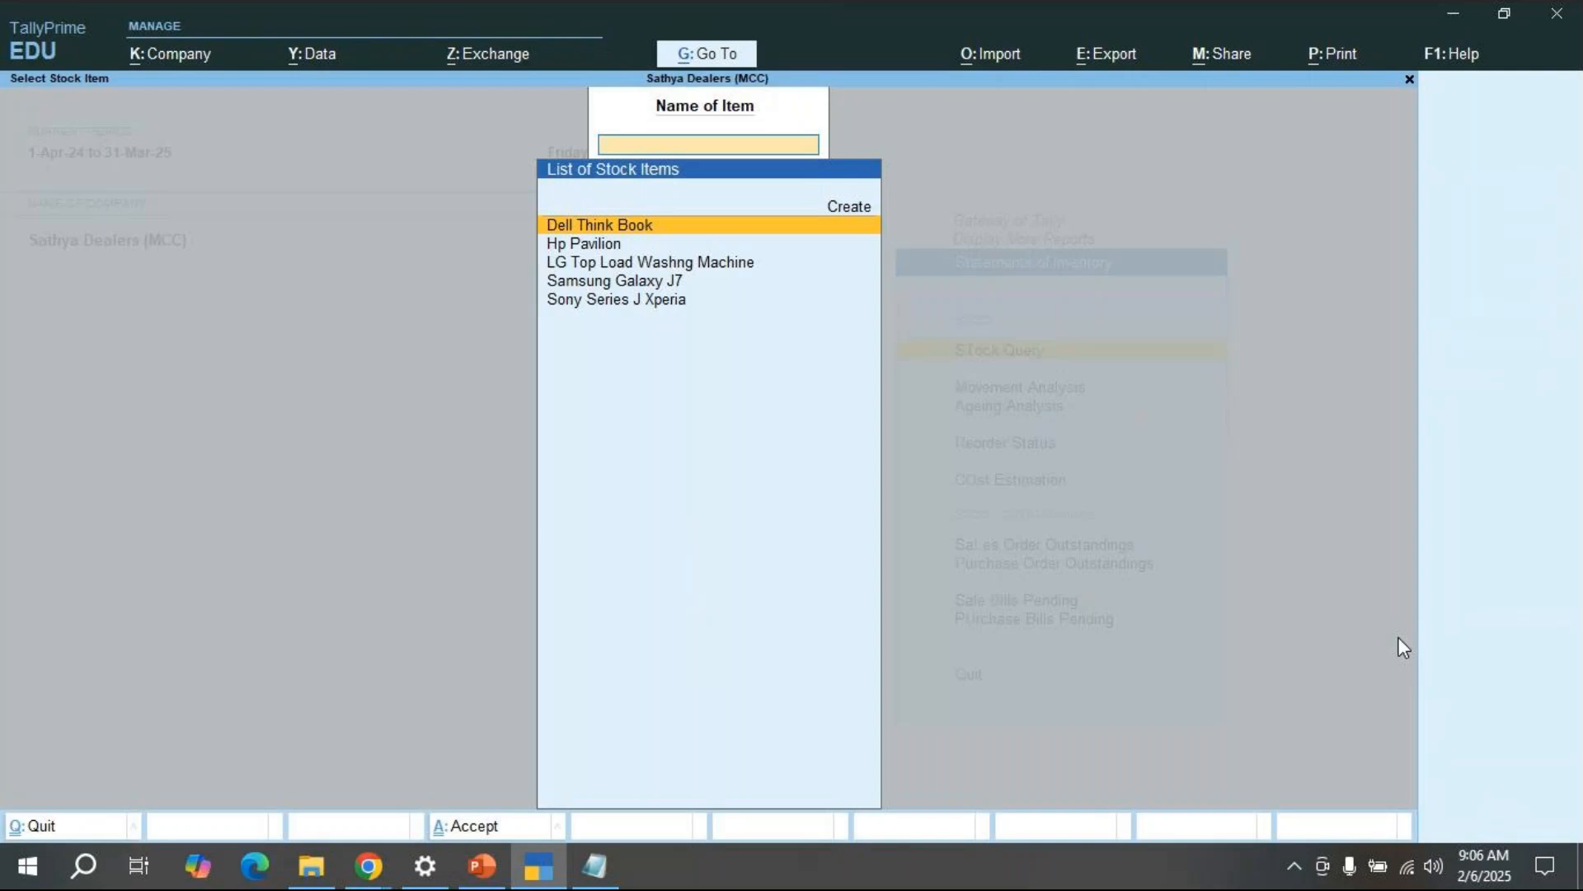
Step: Check the stock query for Sony Series J Xperia, including its sales and godown quantity, and return to the Gateway without quitting
{"action": "key", "text": "Down"}
{"action": "key", "text": "Down"}
{"action": "key", "text": "Down"}
{"action": "key", "text": "Down"}
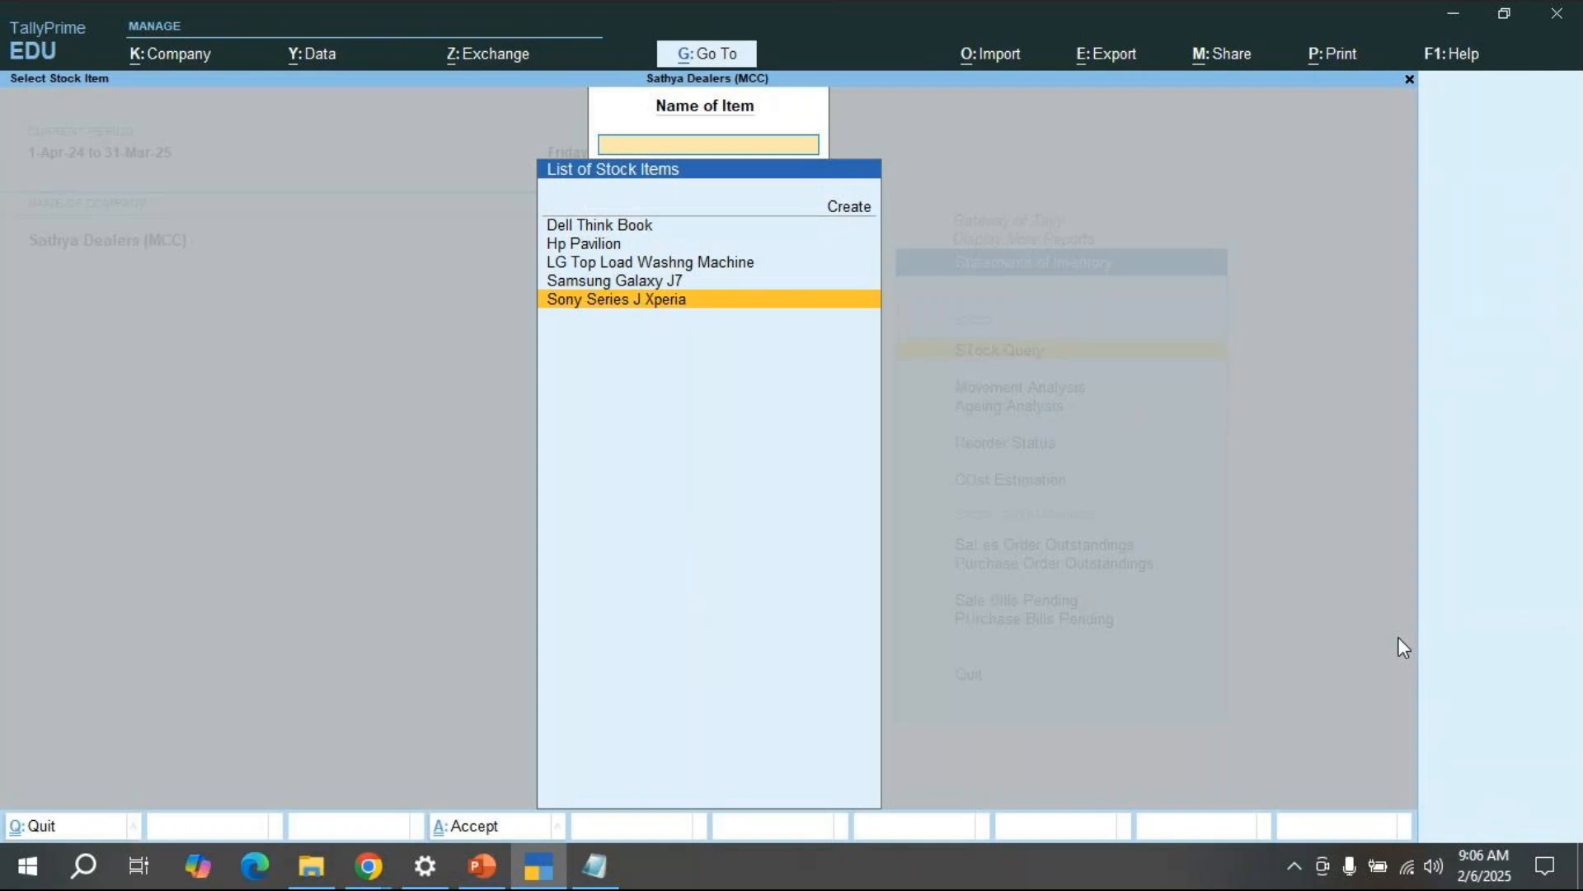
{"action": "key", "text": "Return"}
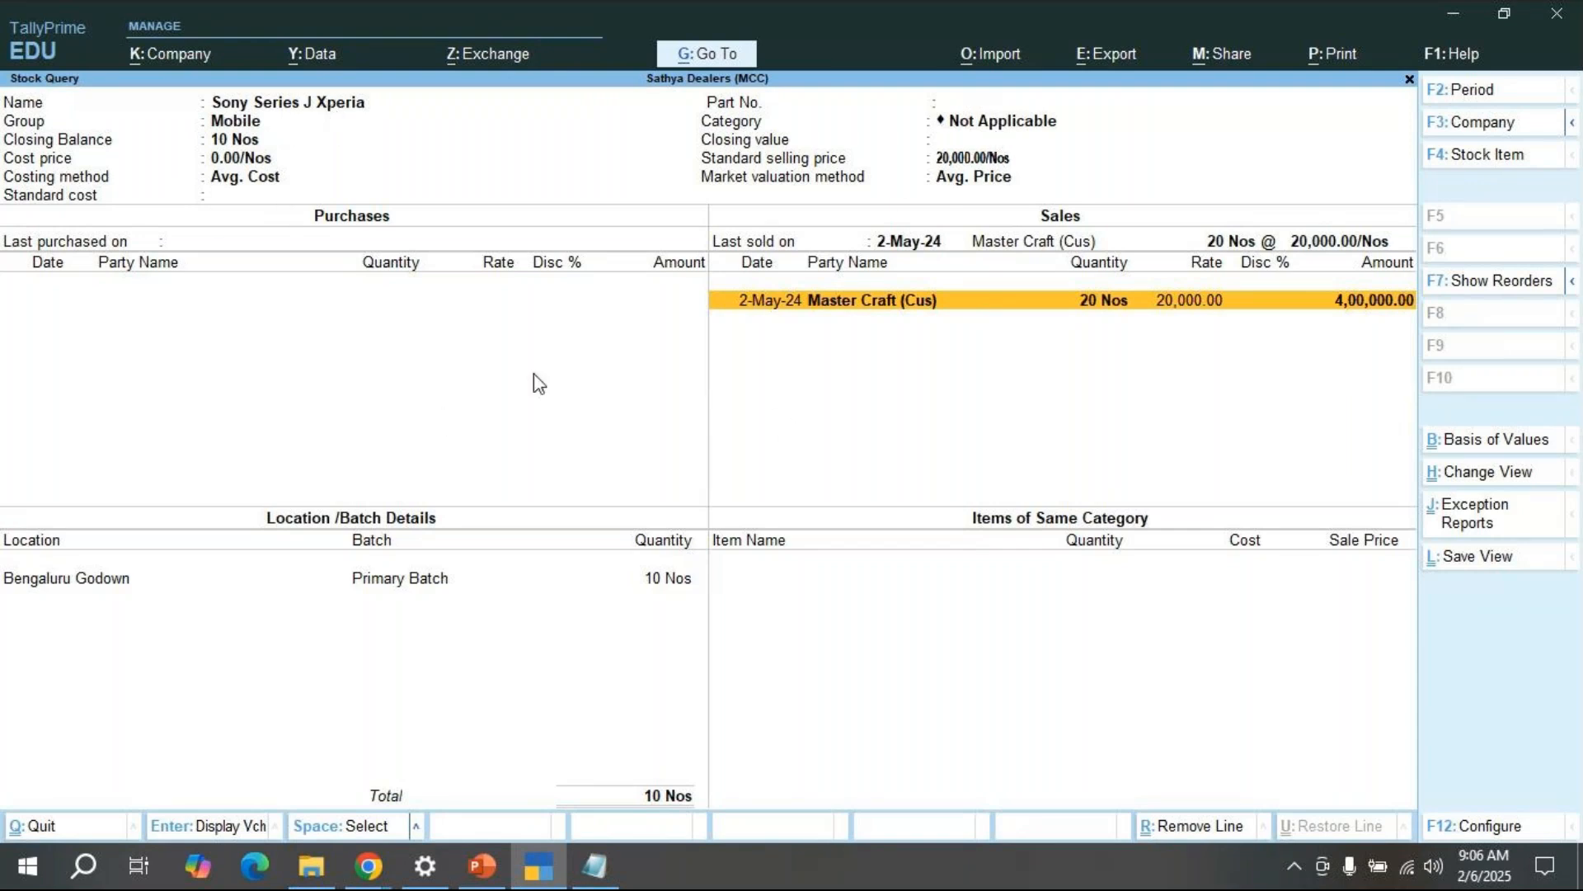
{"action": "key", "text": "Escape"}
{"action": "key", "text": "Escape"}
{"action": "key", "text": "Escape"}
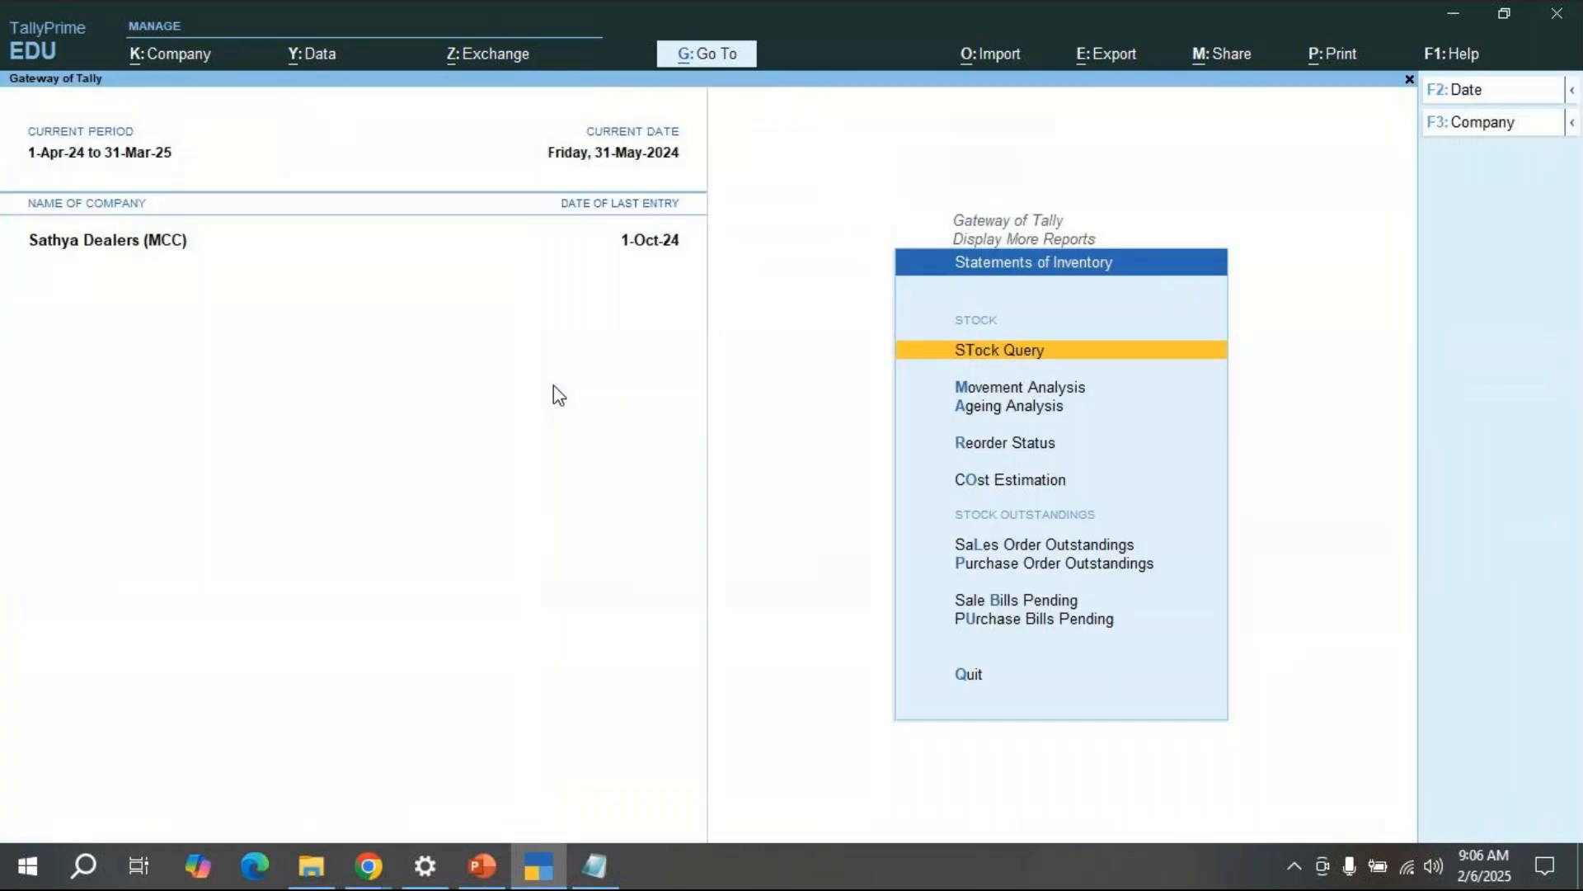
{"action": "key", "text": "Escape"}
{"action": "key", "text": "Escape"}
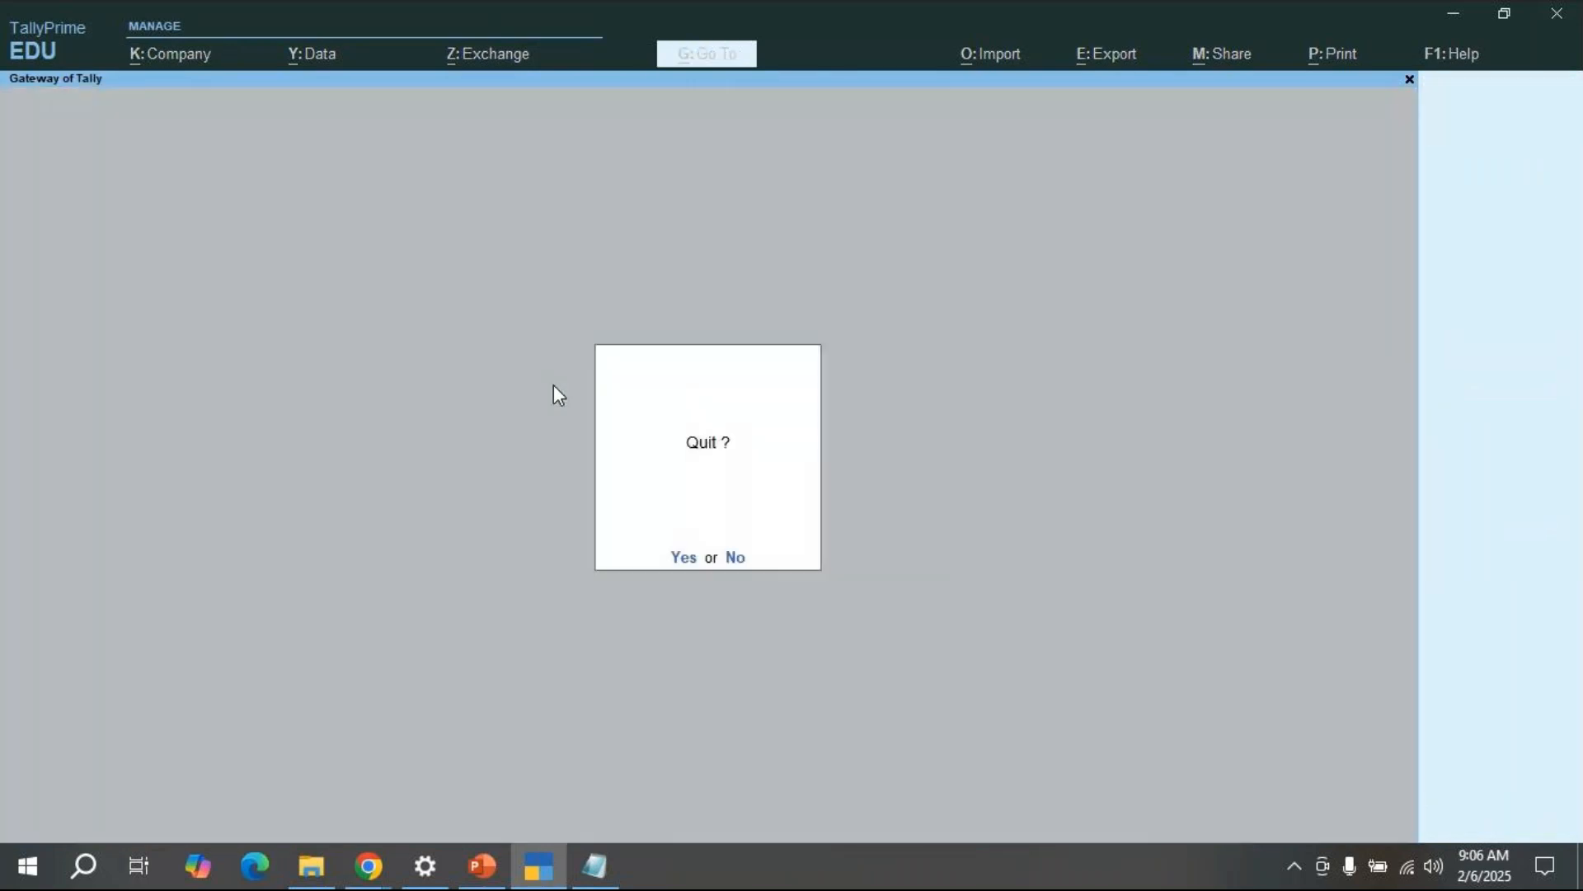
{"action": "key", "text": "Escape"}
Step: Open the Sony Series J Xperia stock item for alteration and examine its opening balance
{"action": "key", "text": "Down"}
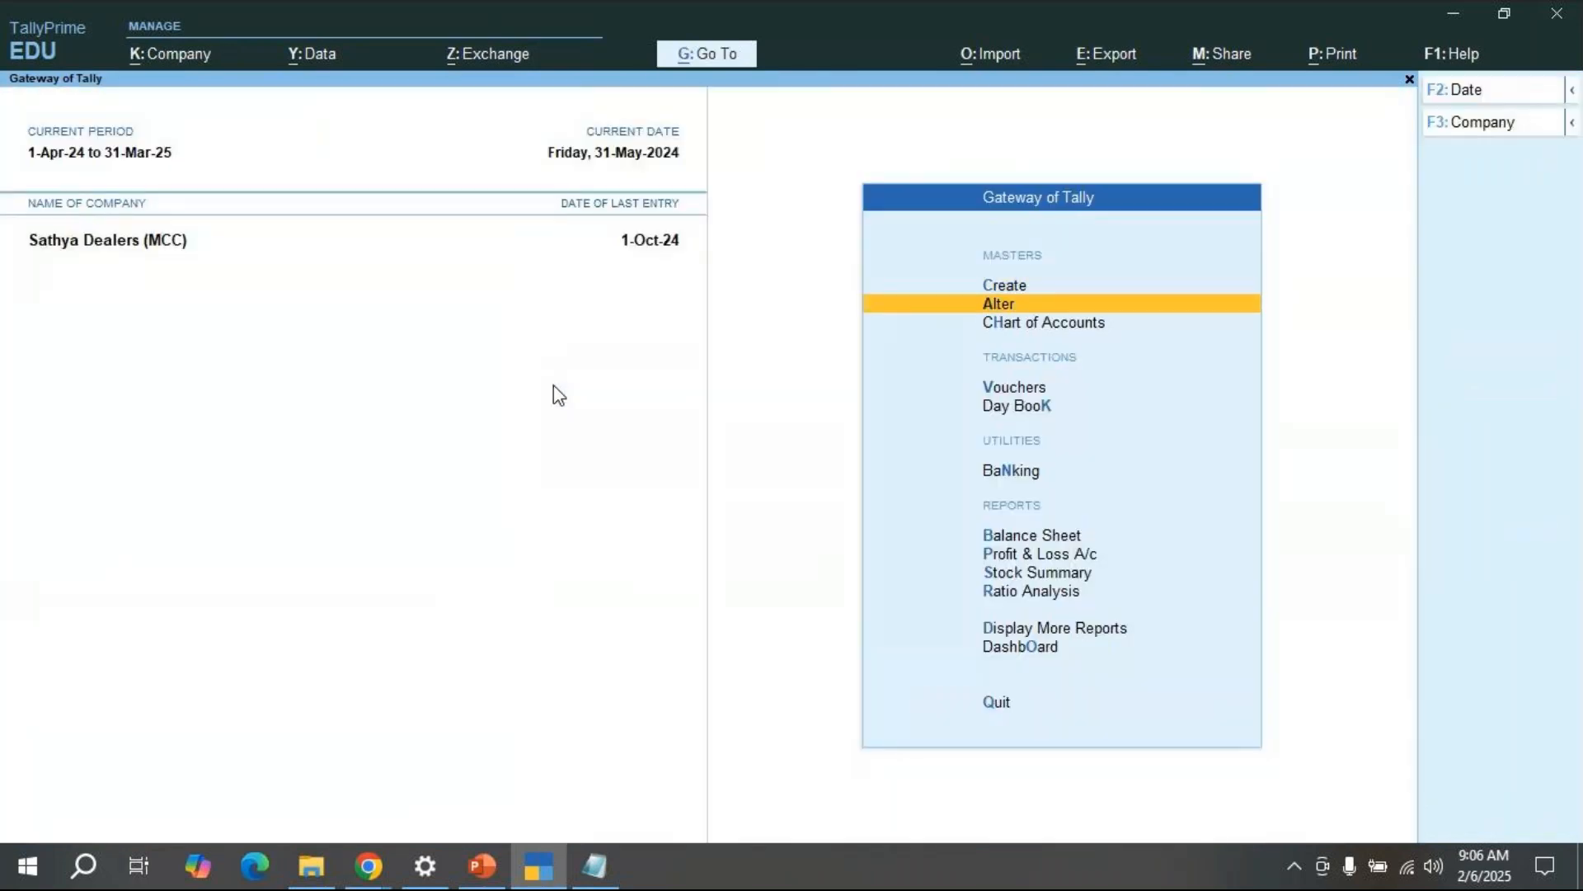
{"action": "key", "text": "Return"}
{"action": "key", "text": "Down"}
{"action": "key", "text": "Down"}
{"action": "key", "text": "Down"}
{"action": "key", "text": "Down"}
{"action": "key", "text": "Down"}
{"action": "key", "text": "Down"}
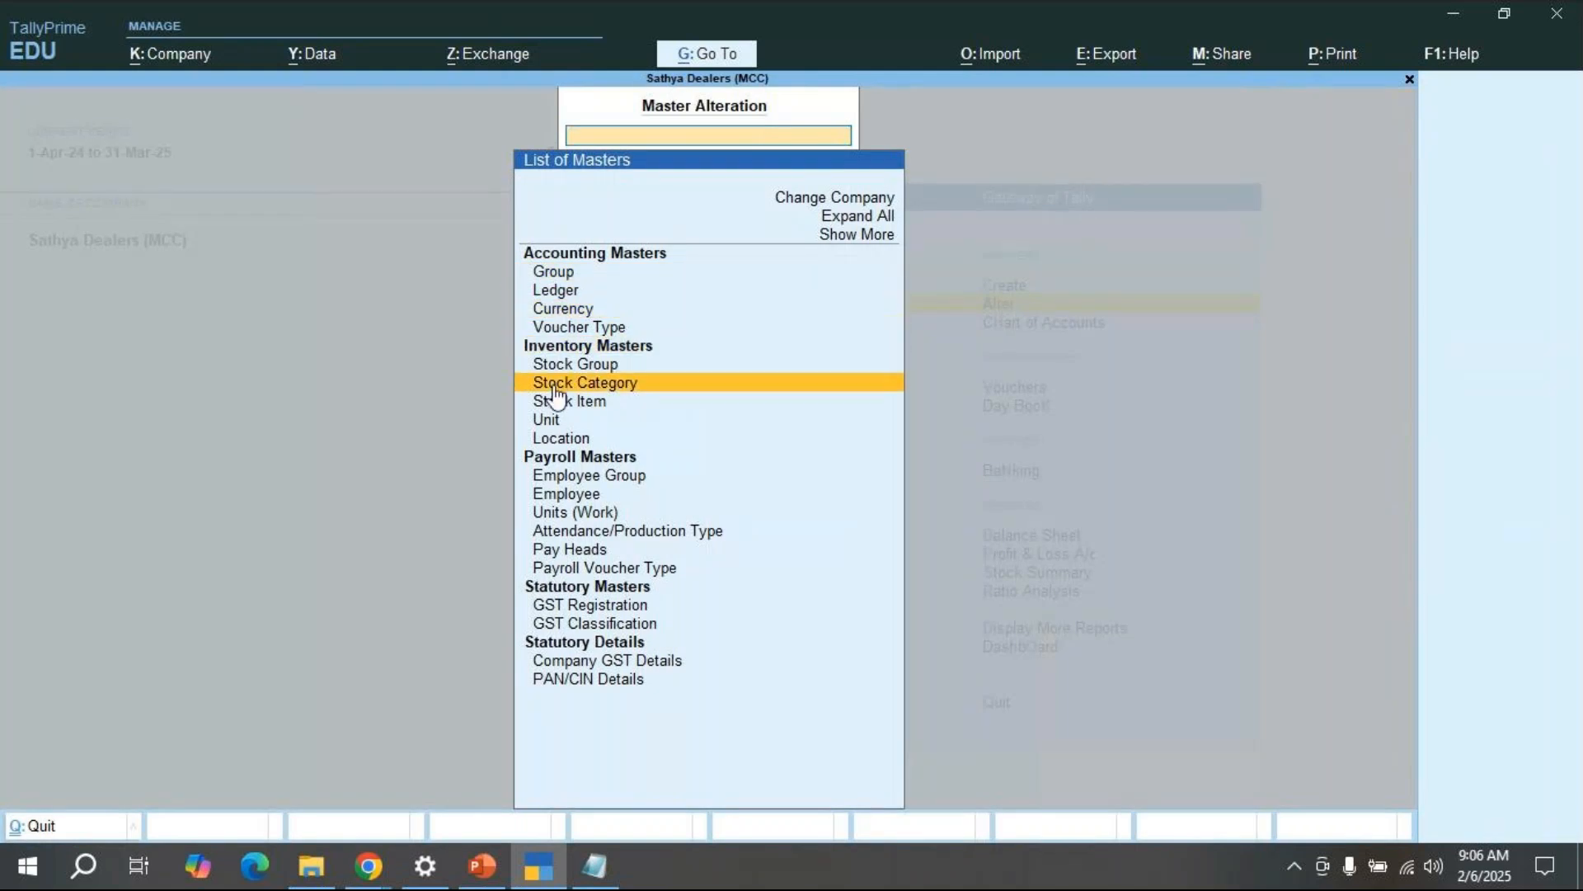
{"action": "key", "text": "Return"}
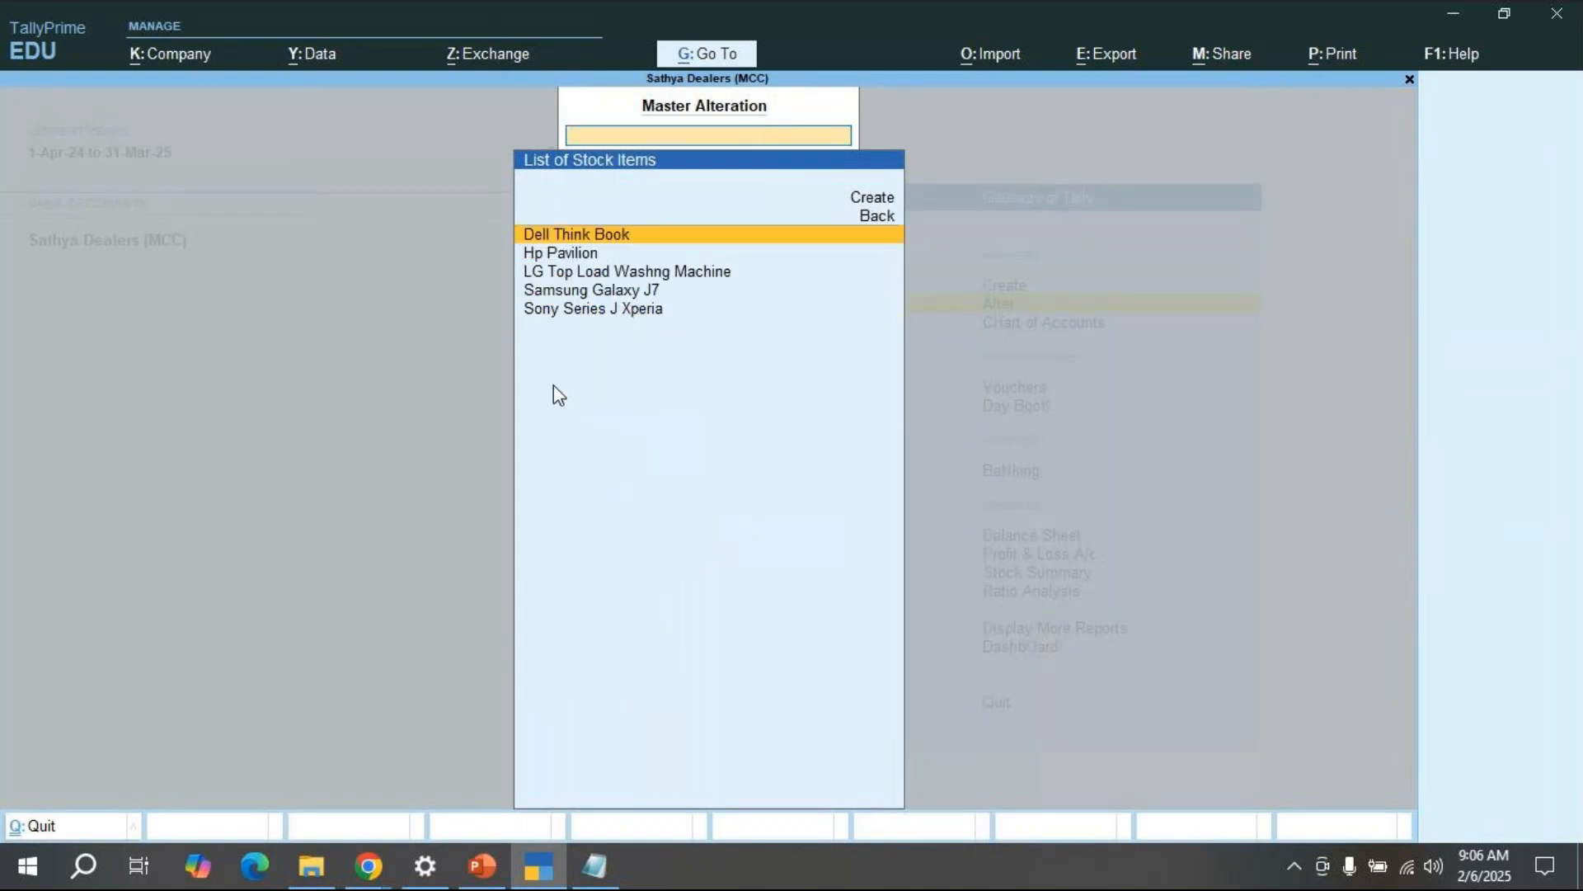
{"action": "key", "text": "Down"}
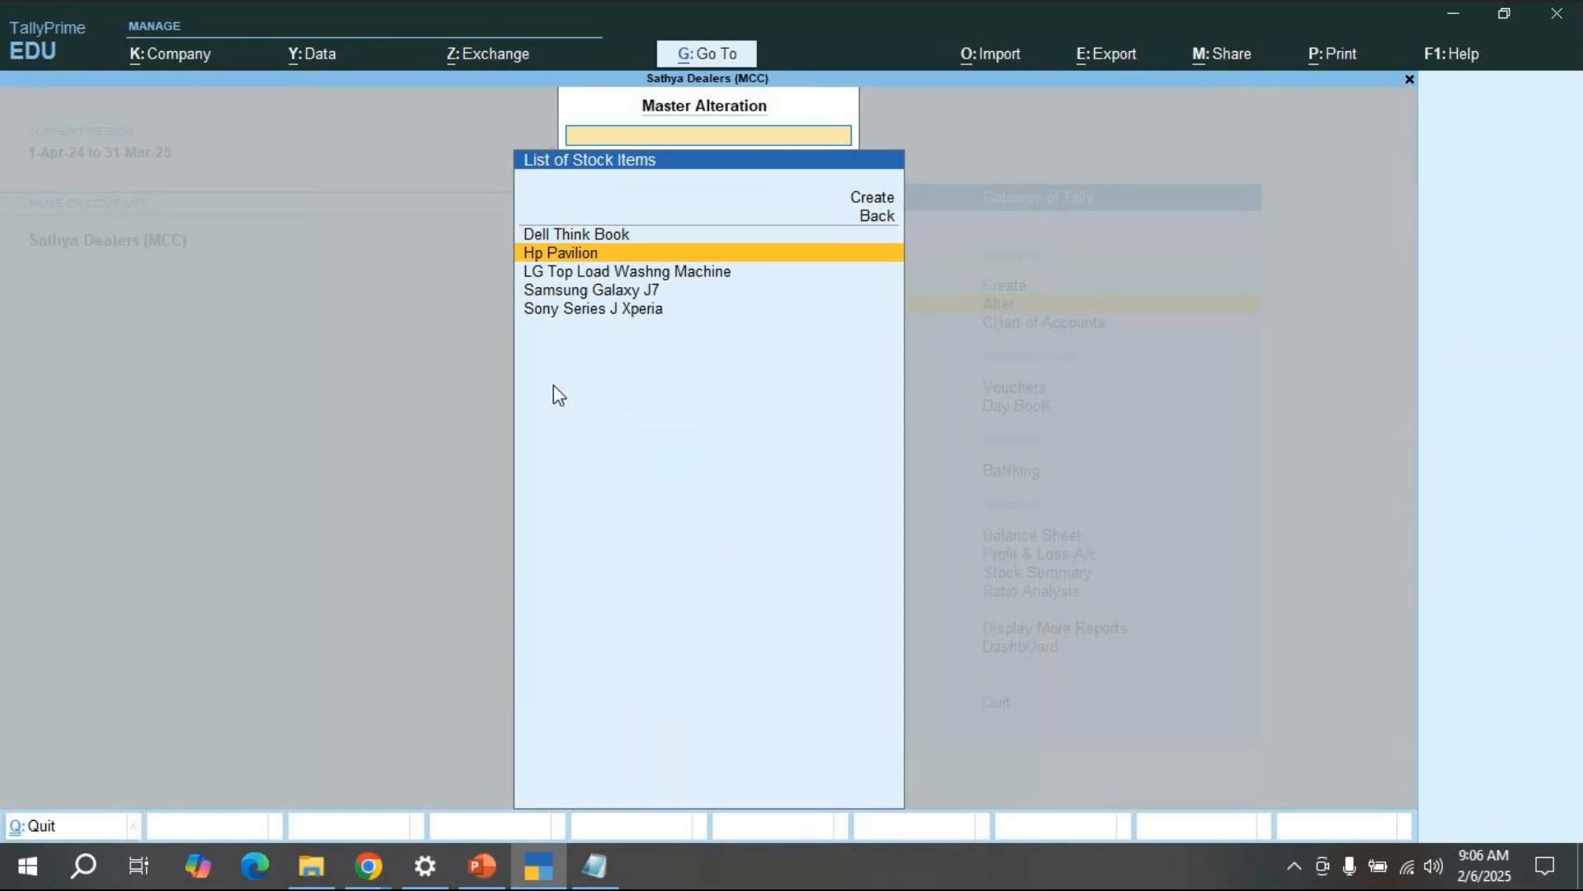
{"action": "key", "text": "Down"}
{"action": "key", "text": "Down"}
{"action": "key", "text": "Down"}
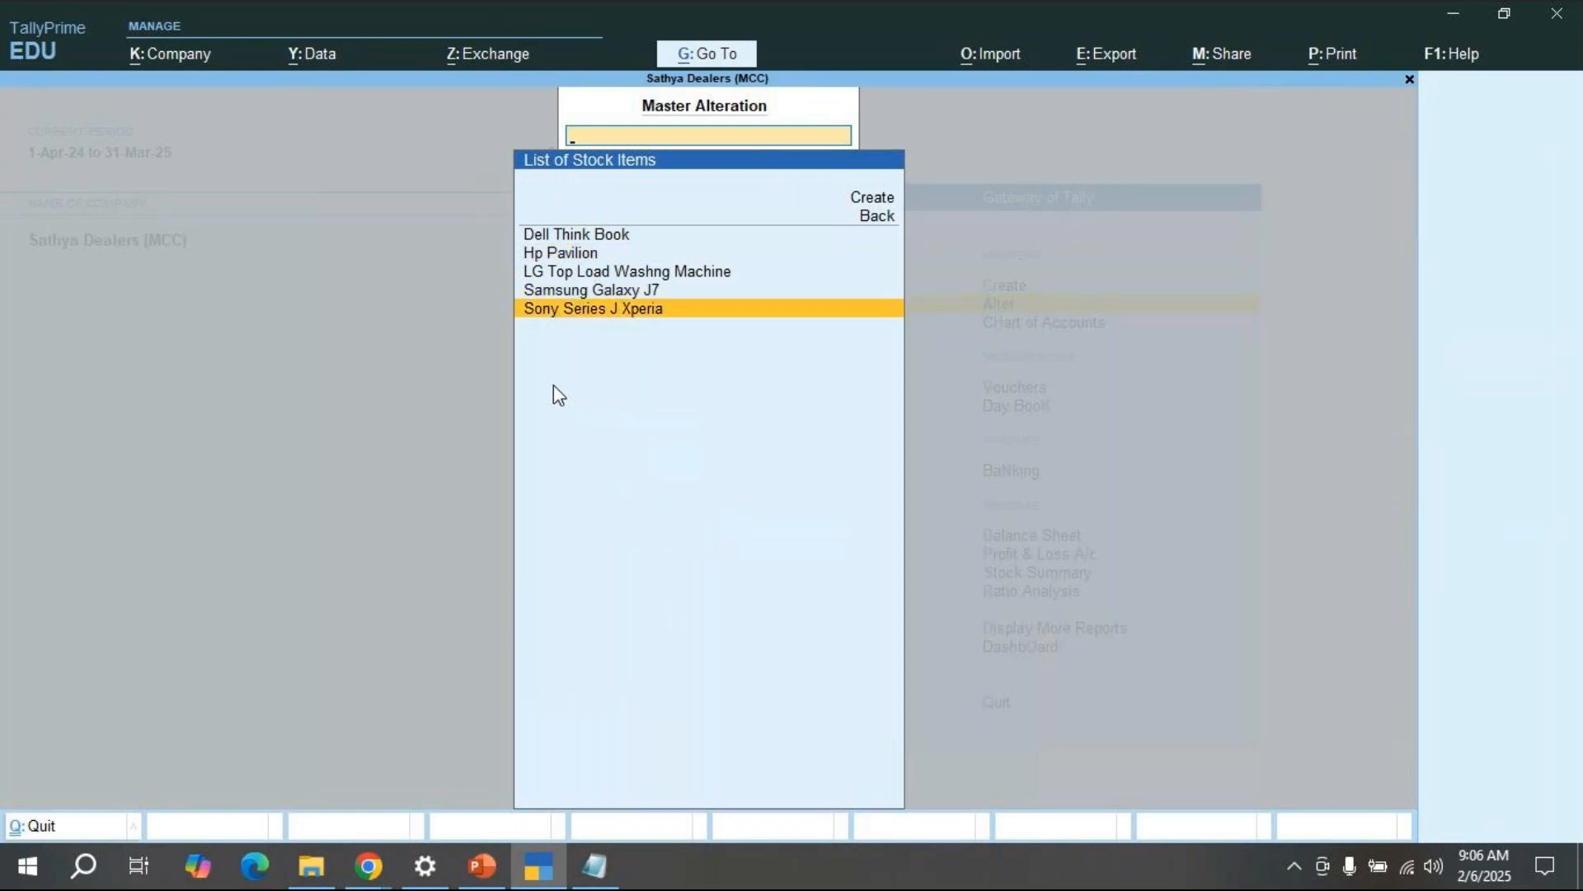
{"action": "key", "text": "Return"}
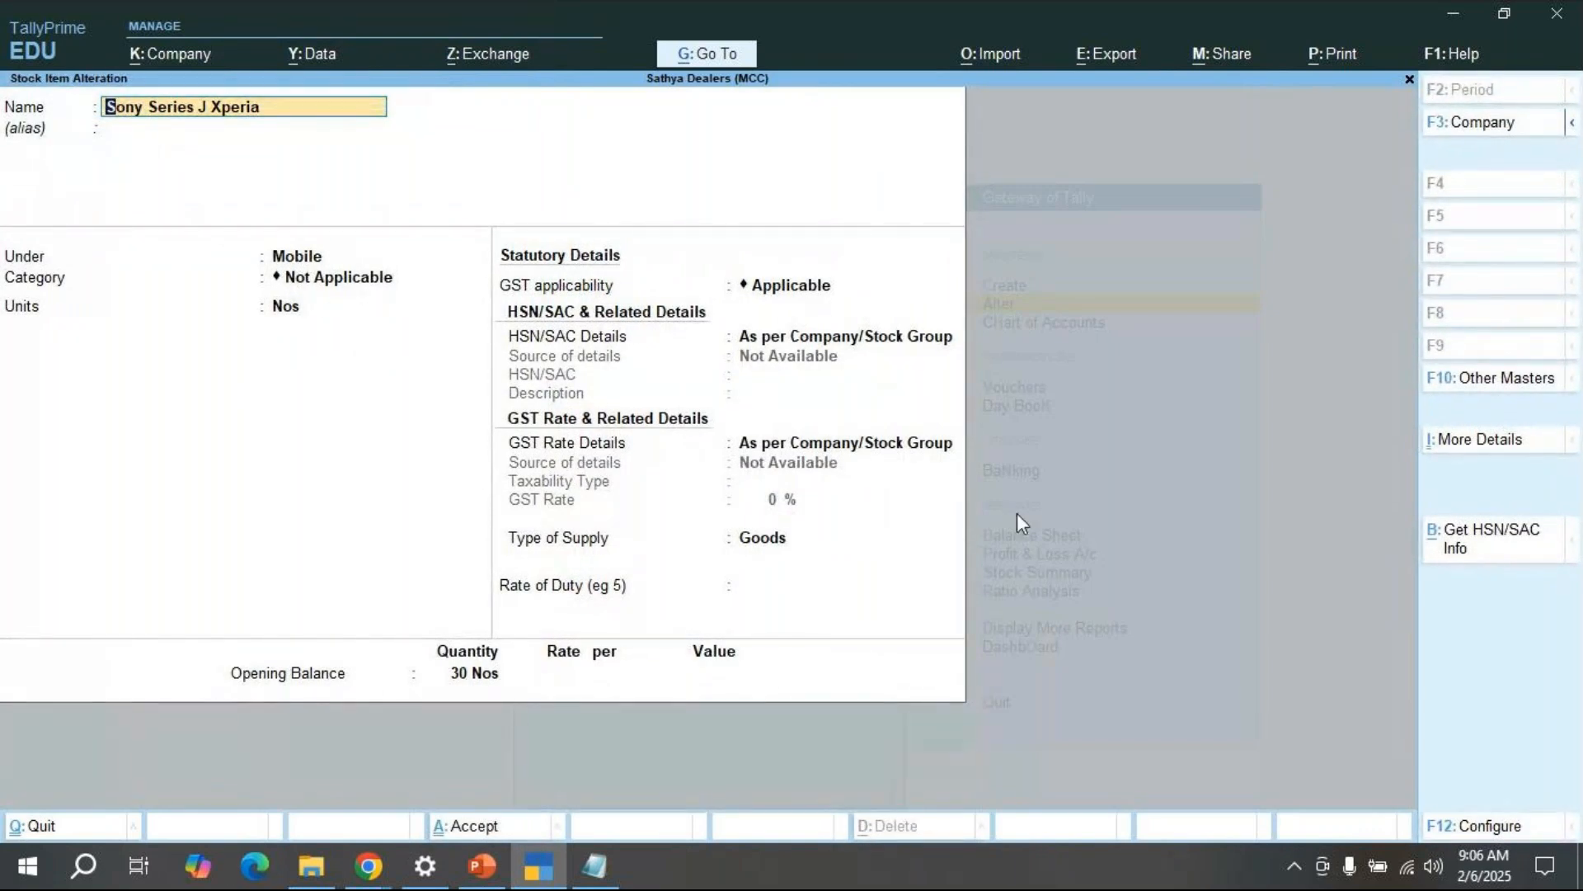
Step: Discard the cleared item name, reopen Sony Series J Xperia to recheck its opening quantity, and return to the Gateway of Tally
{"action": "key", "text": "BackSpace"}
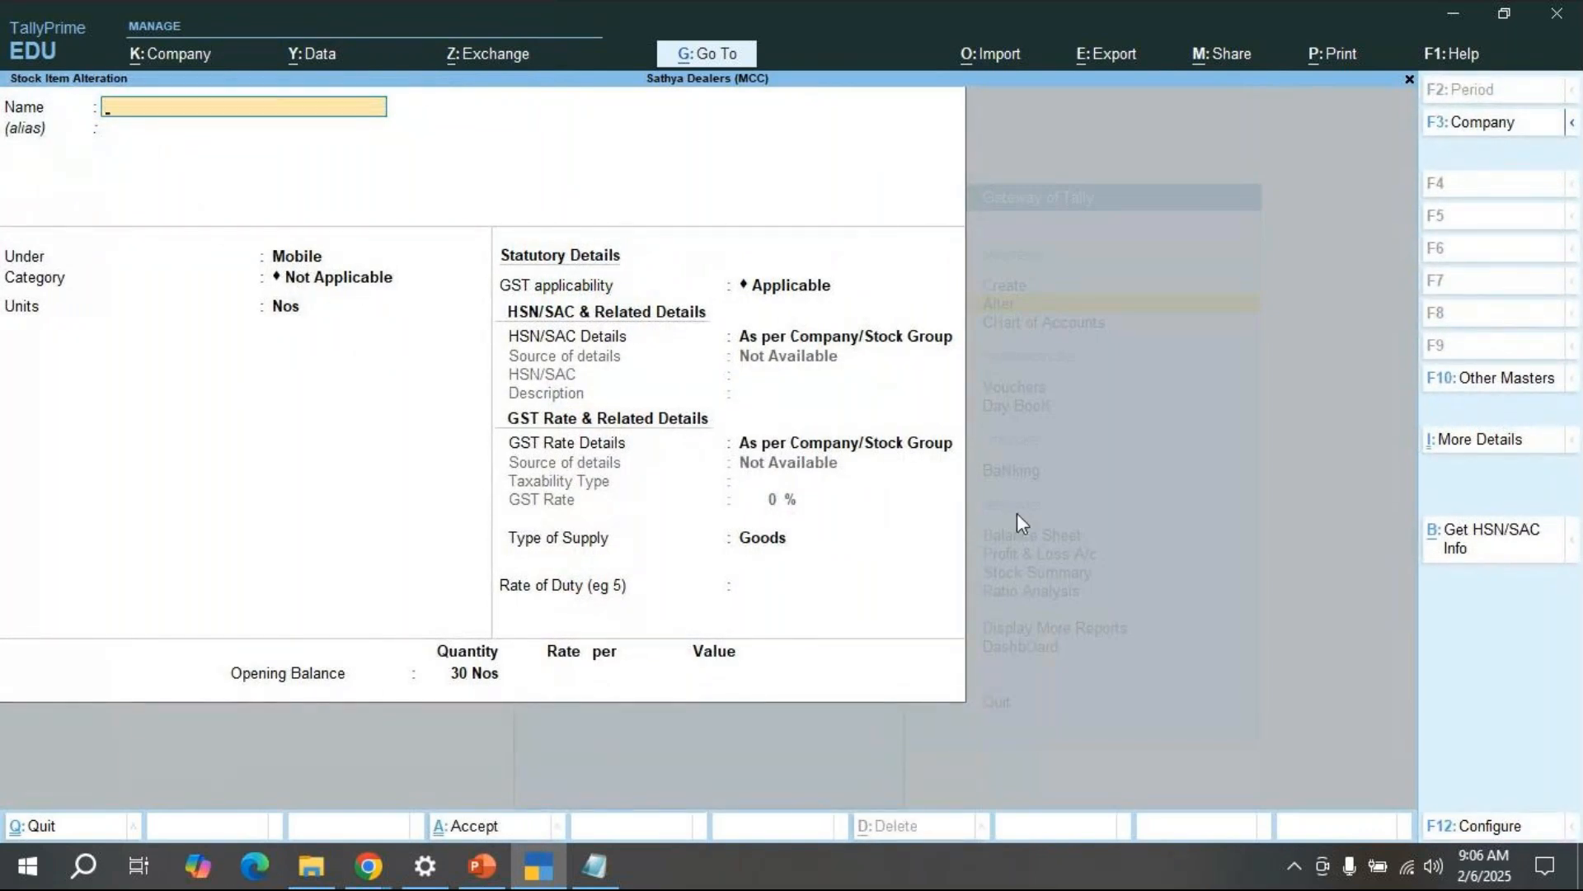
{"action": "key", "text": "Escape"}
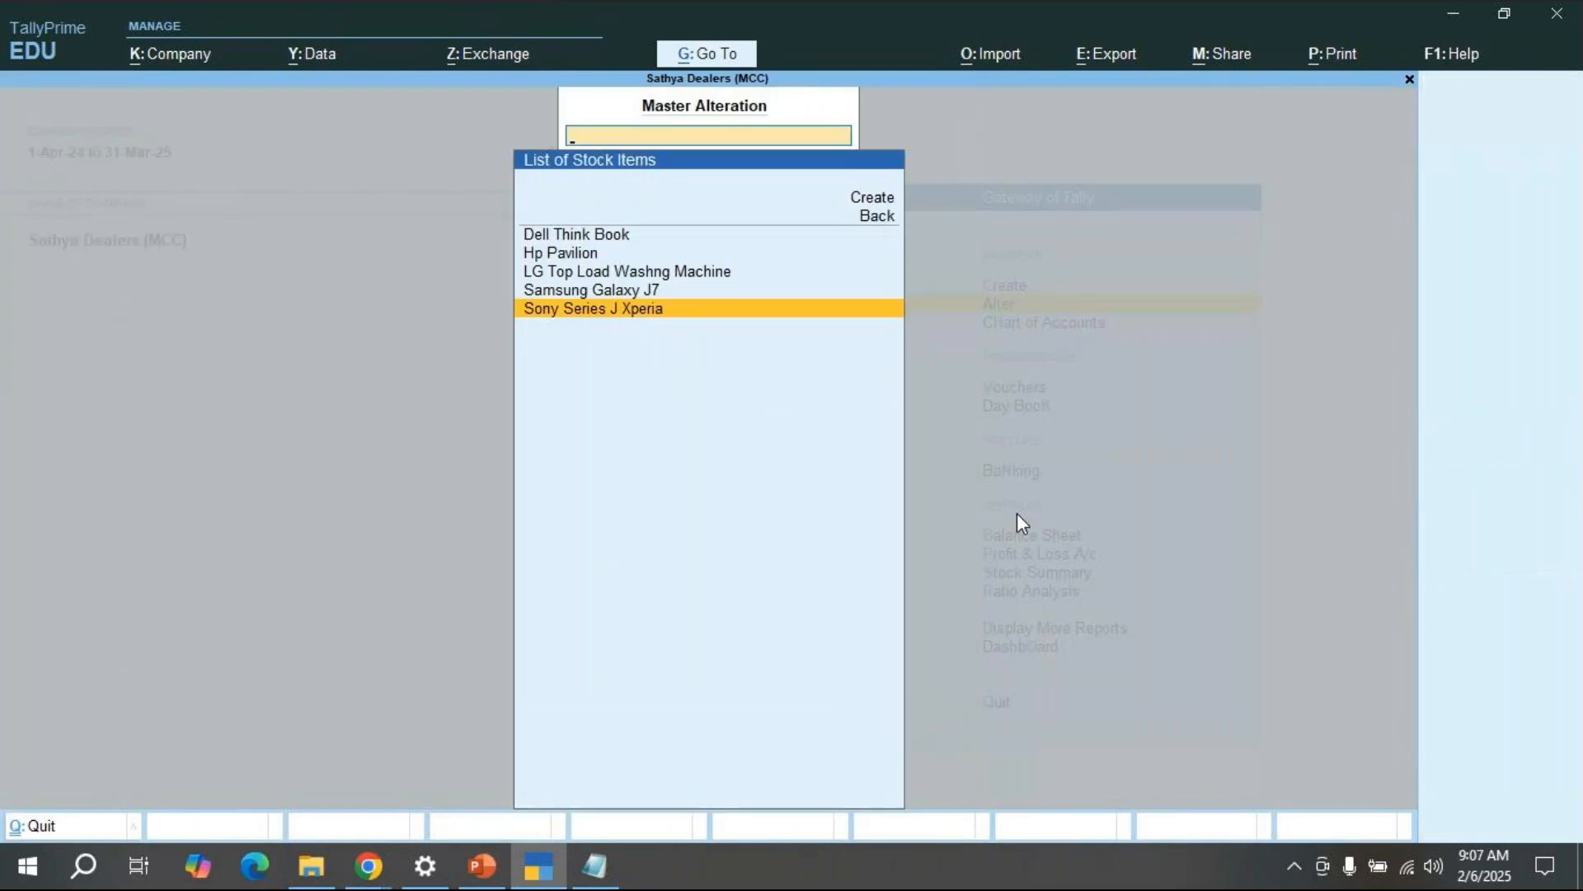
{"action": "key", "text": "Return"}
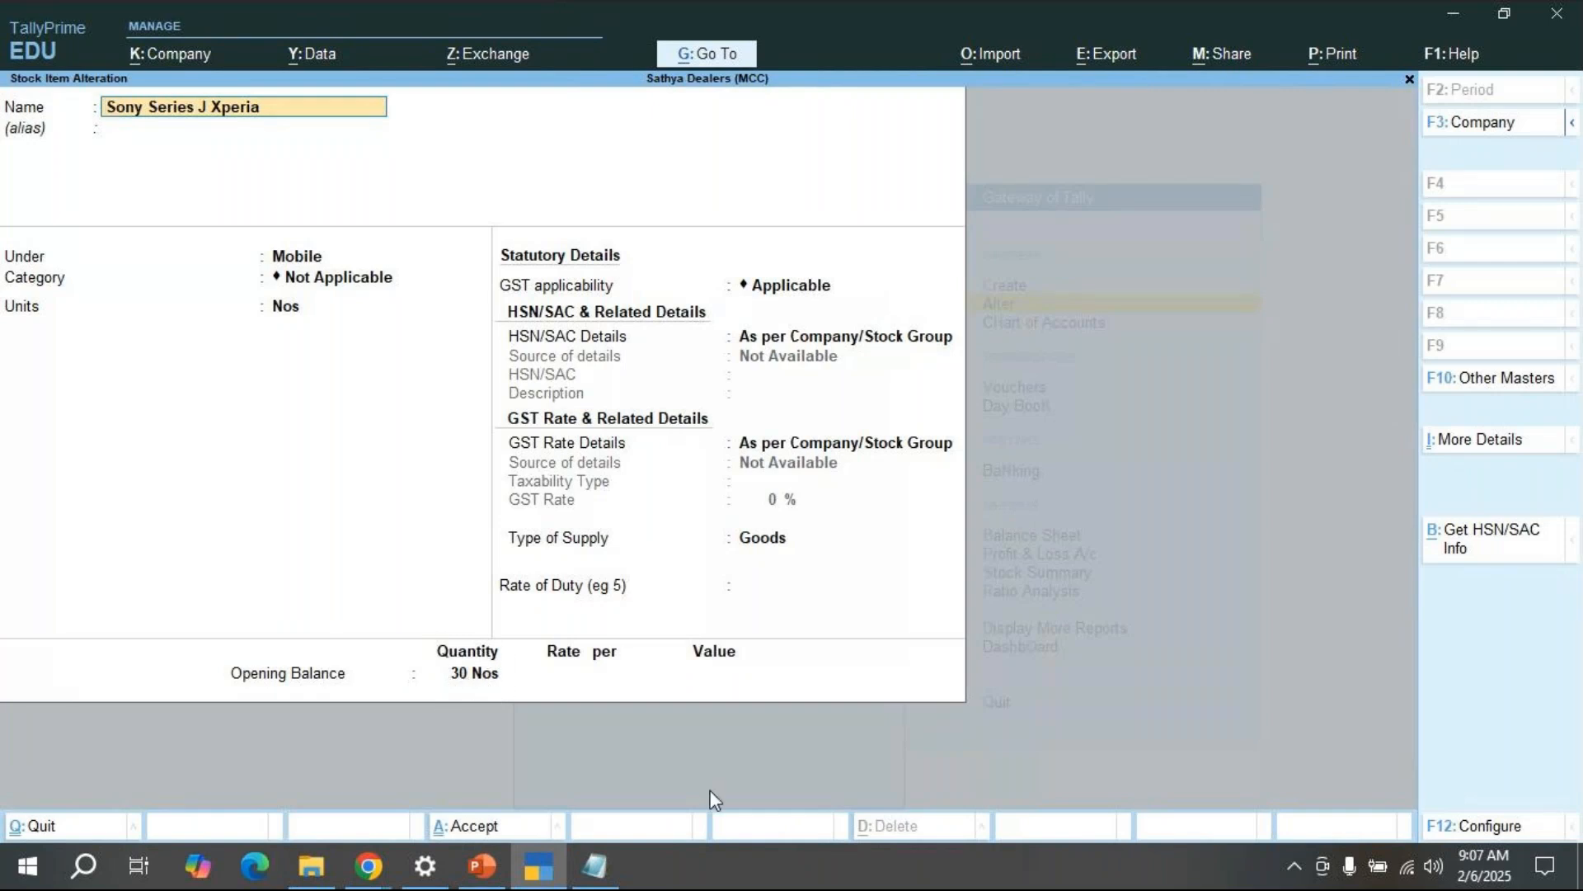
{"action": "key", "text": "Escape"}
{"action": "key", "text": "Escape"}
{"action": "key", "text": "Escape"}
{"action": "key", "text": "Escape"}
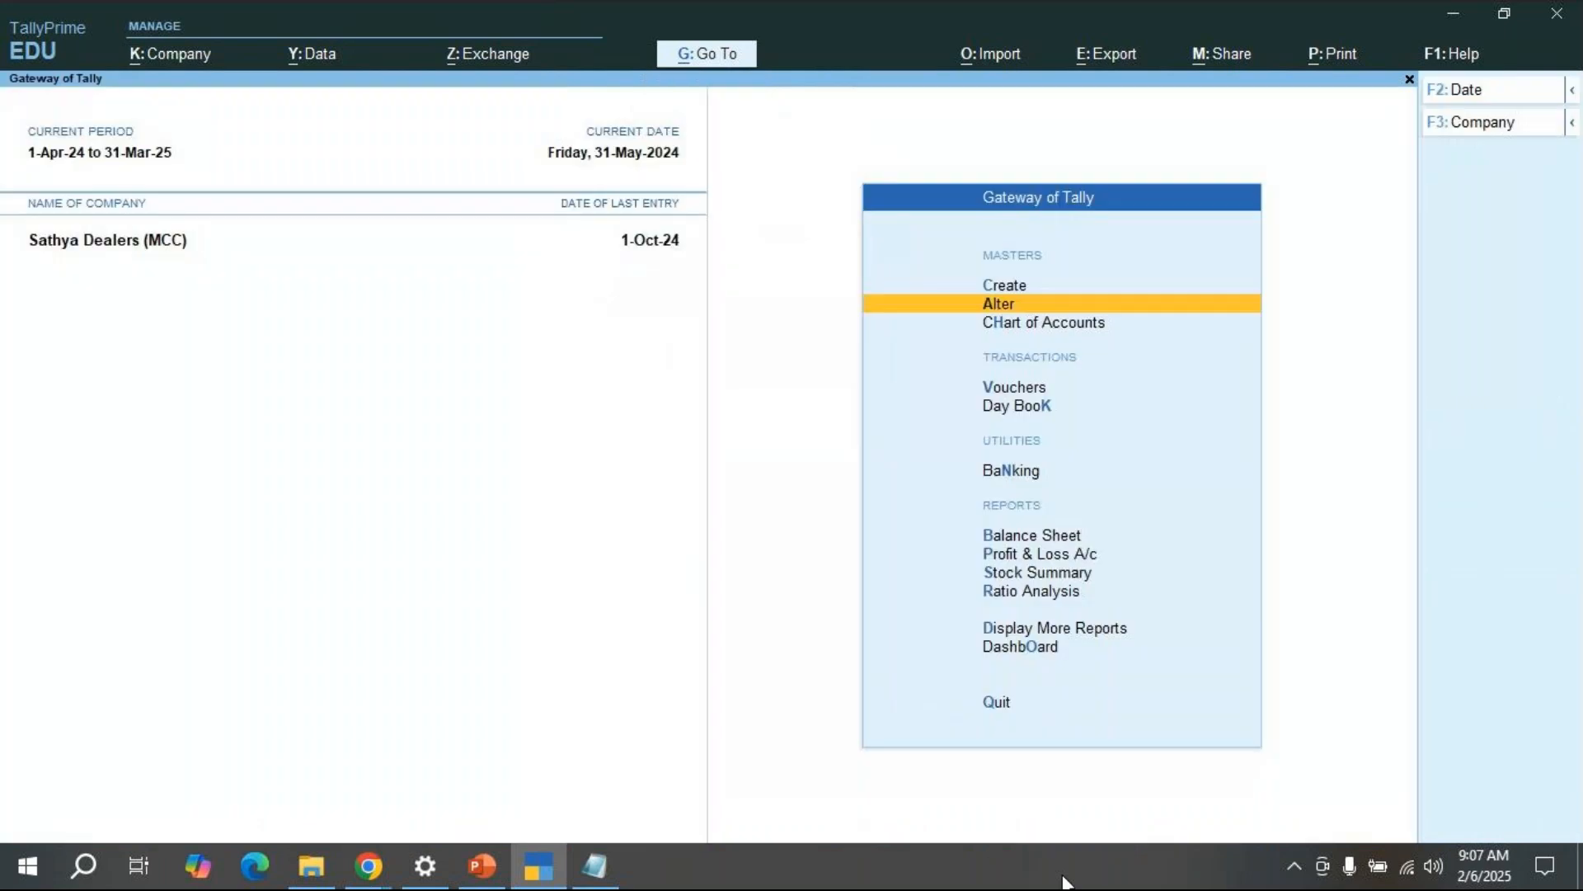
Step: Open Master Craft (Cus)'s 31-May-24 credit note from the Day Book and set its tracking number to Not Applicable
{"action": "key", "text": "Down"}
{"action": "key", "text": "Down"}
{"action": "key", "text": "Down"}
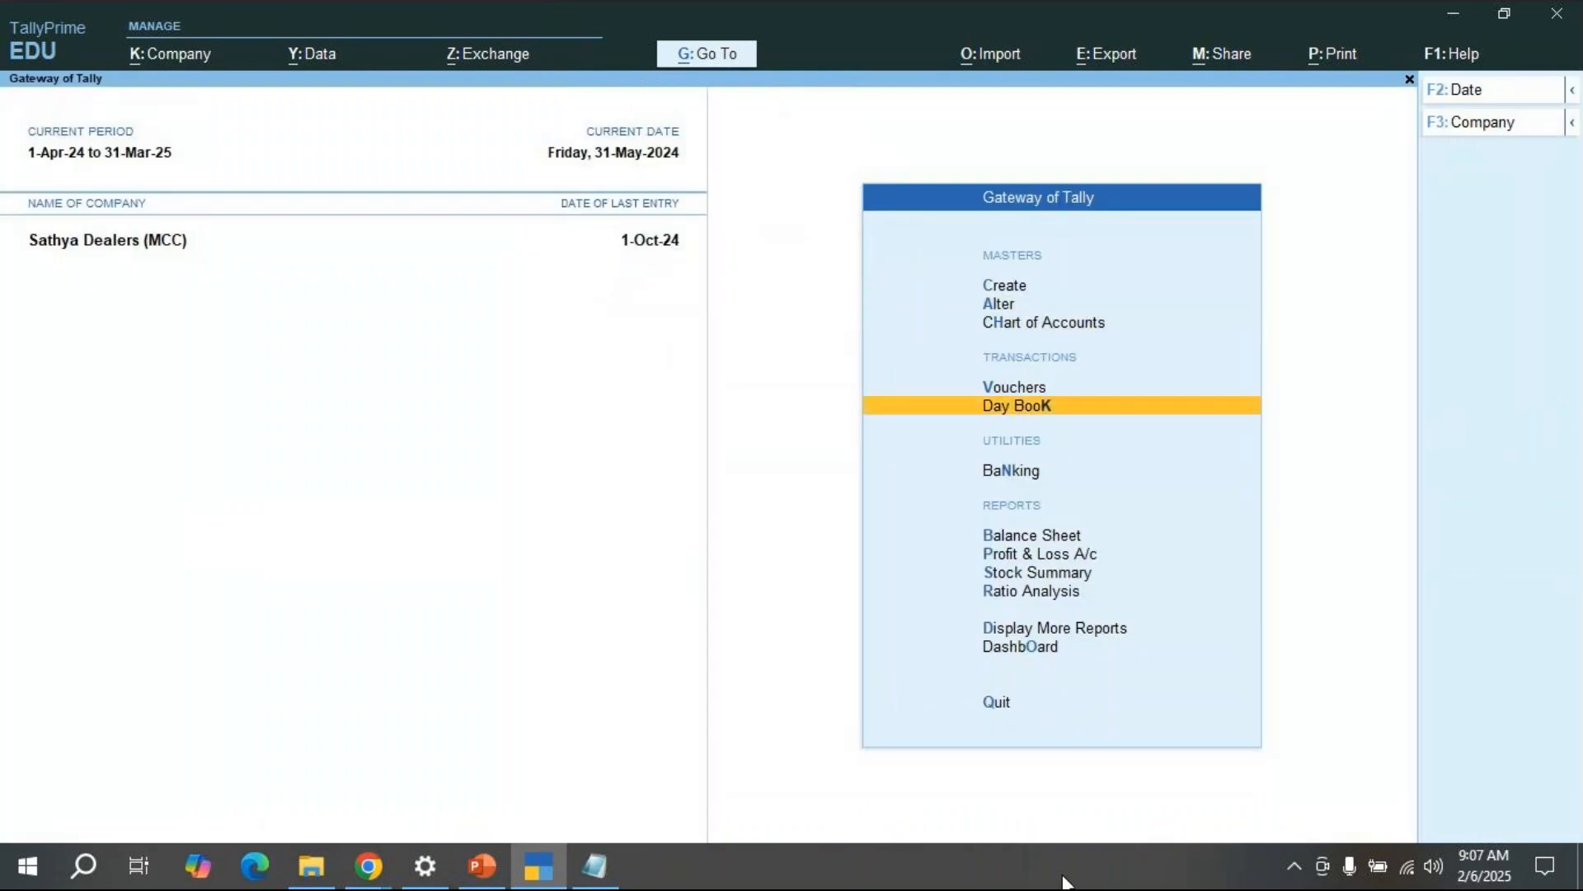
{"action": "key", "text": "Return"}
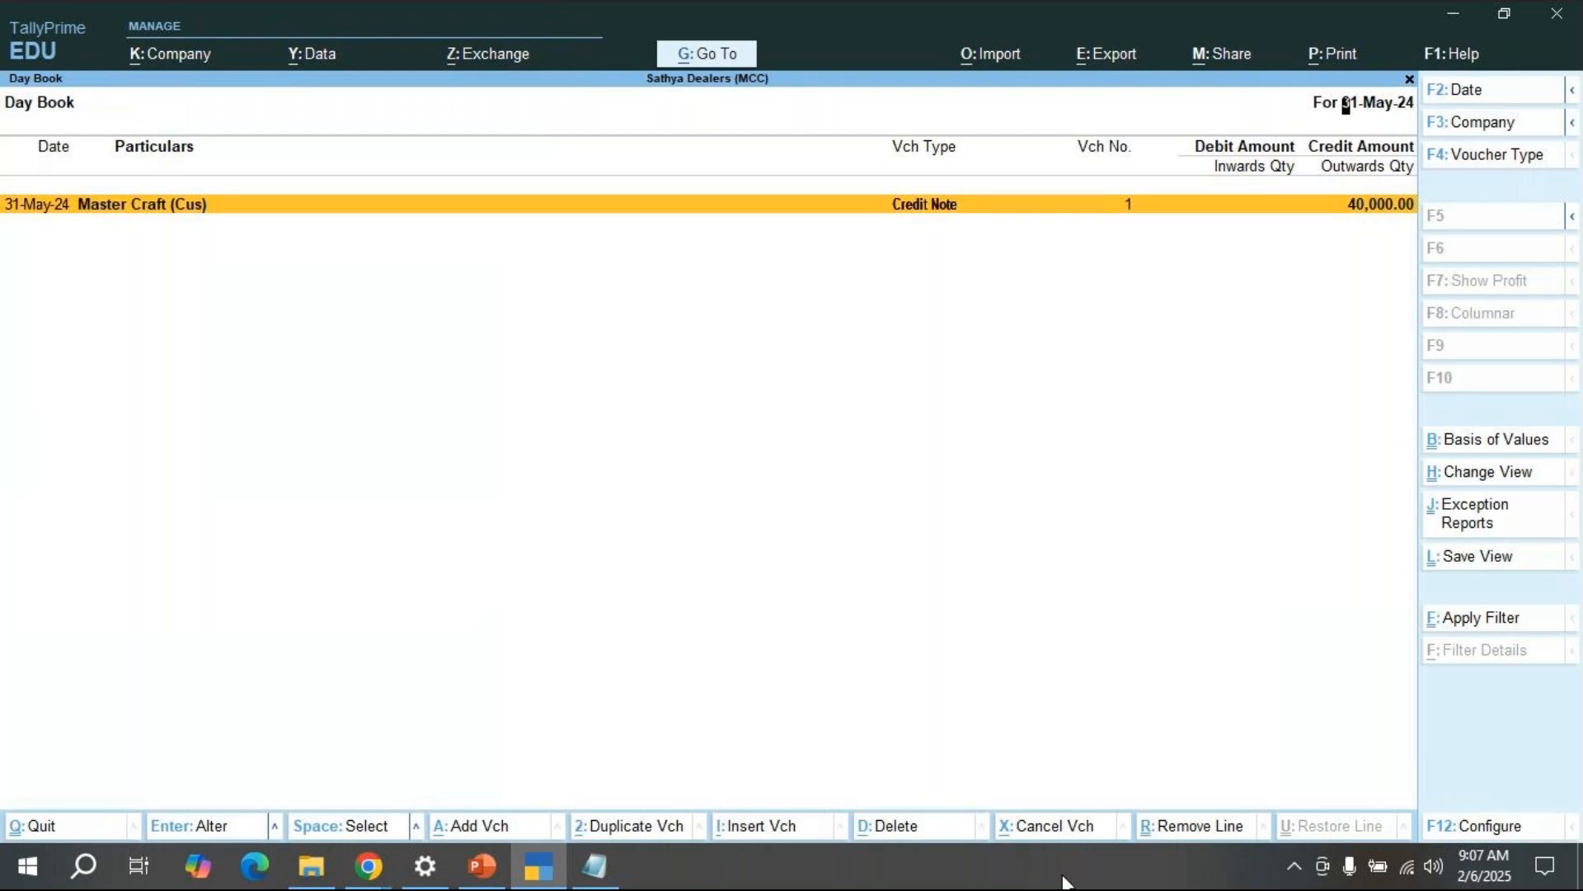
{"action": "key", "text": "Return"}
{"action": "key", "text": "Return"}
{"action": "key", "text": "Return"}
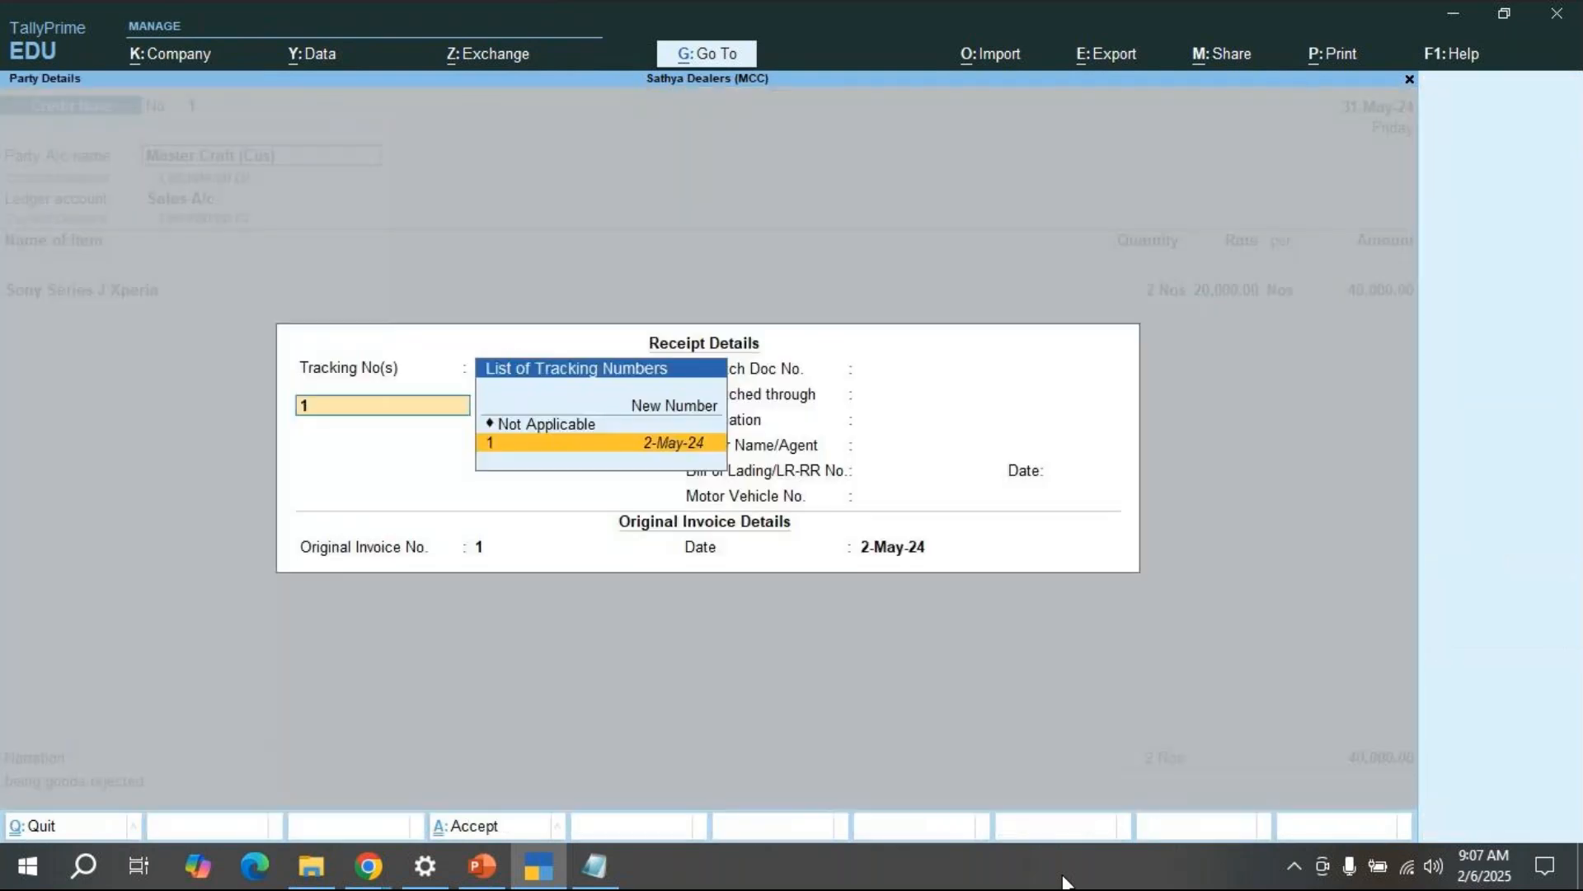
{"action": "key", "text": "Up"}
{"action": "key", "text": "Return"}
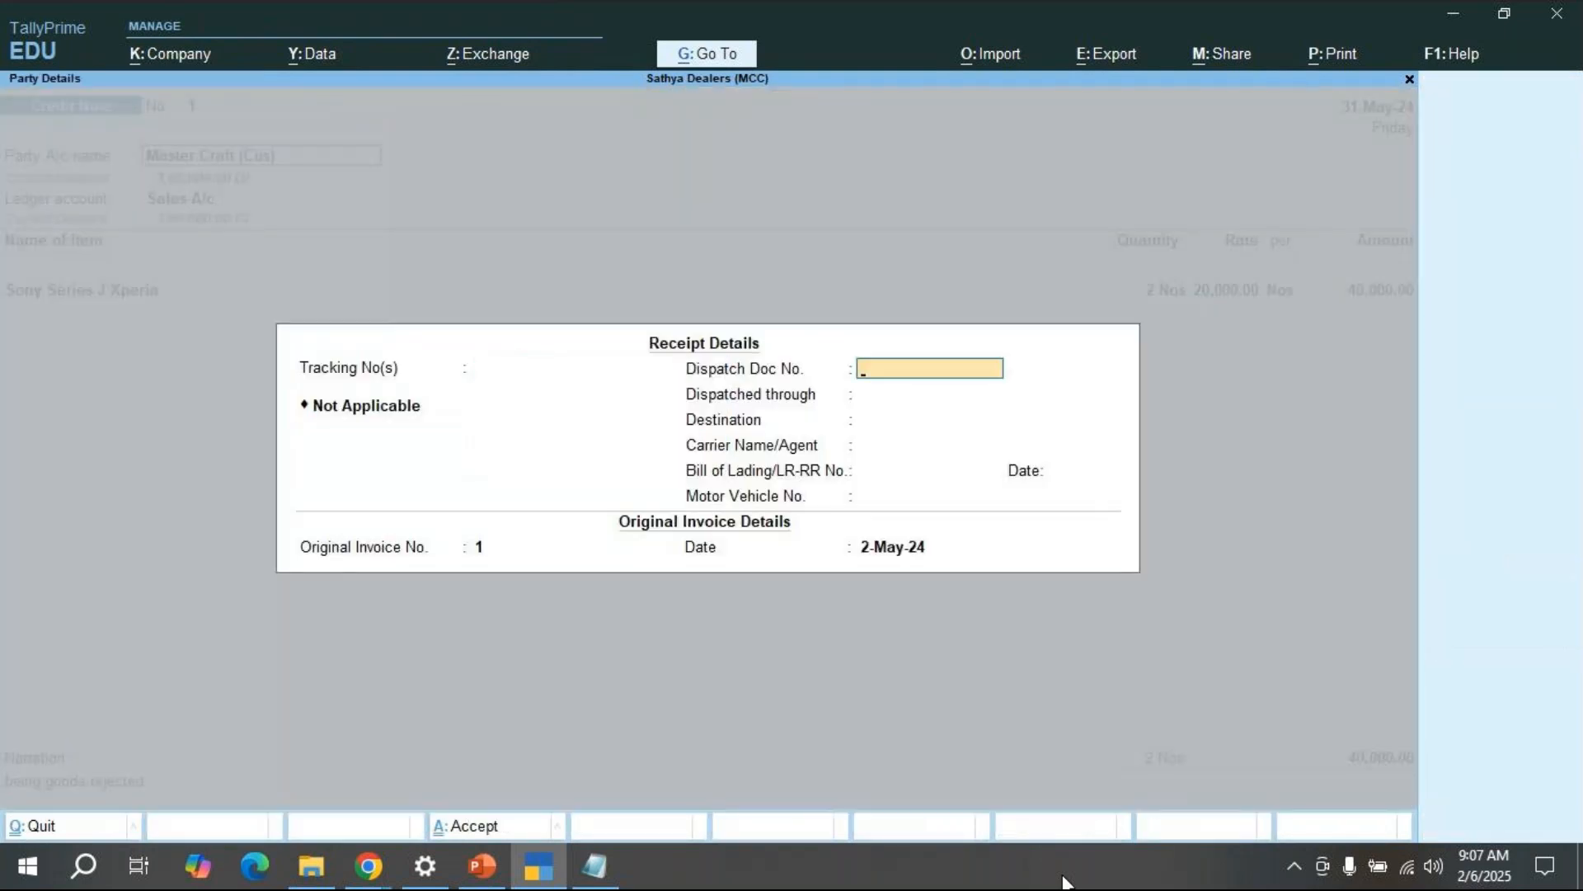
Step: Accept the credit note's receipt details with Not Applicable tracking, blank dispatch fields, original invoice number 1 and date 2-May-24
{"action": "key", "text": "Return"}
{"action": "key", "text": "Return"}
{"action": "key", "text": "Return"}
{"action": "key", "text": "Return"}
{"action": "key", "text": "Return"}
{"action": "key", "text": "Return"}
{"action": "key", "text": "Return"}
{"action": "key", "text": "Return"}
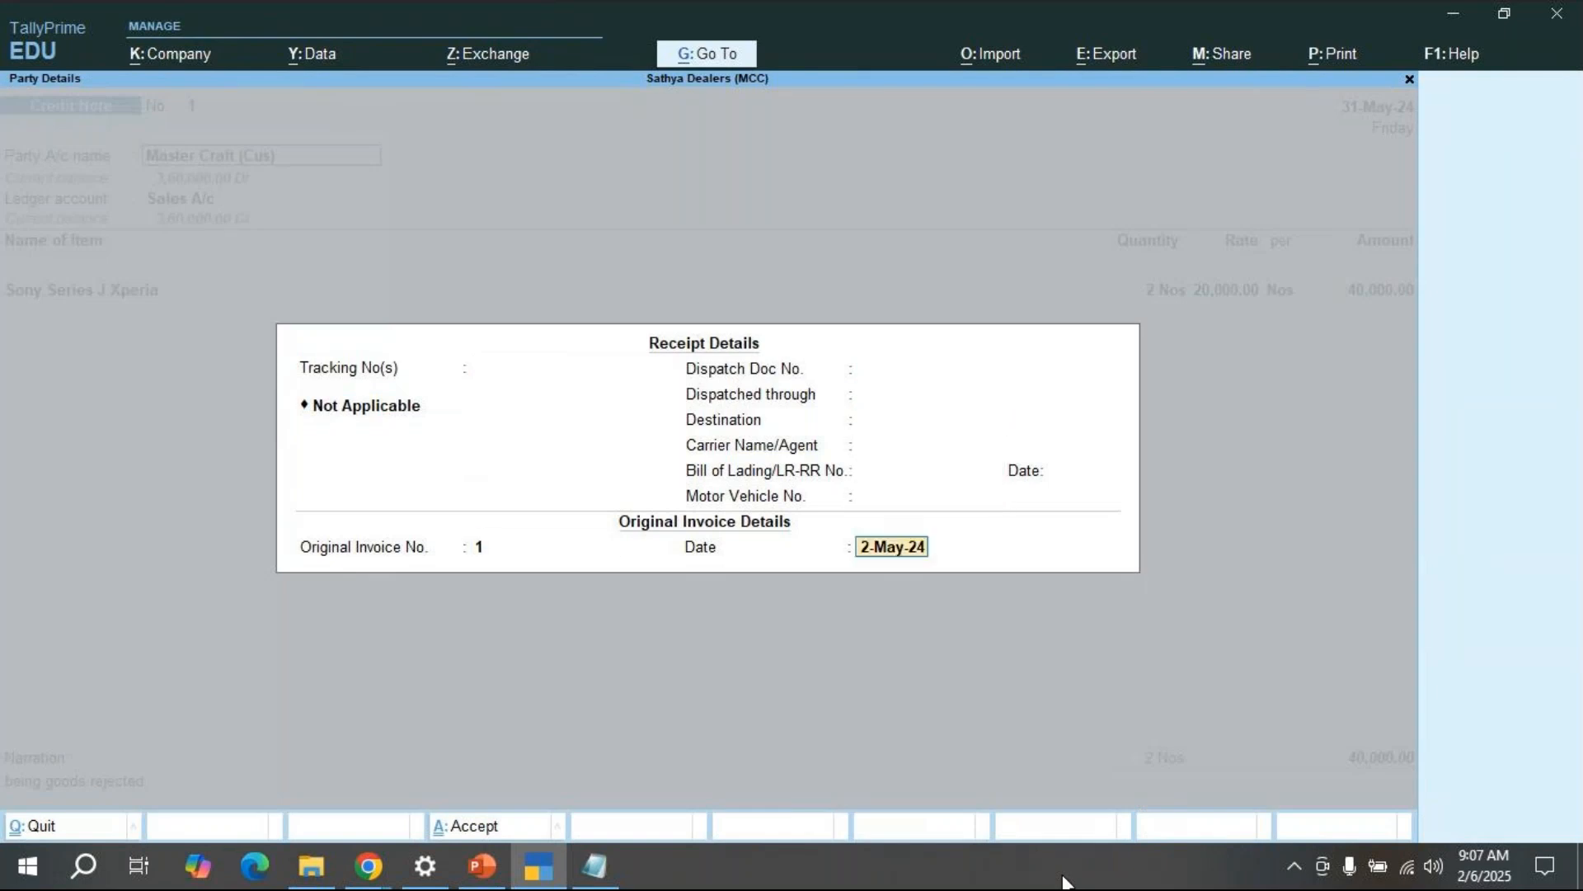
{"action": "key", "text": "Return"}
Step: Set the consignee's state to Karnataka in the party details, keeping the buyer and place of supply details
{"action": "key", "text": "Return"}
{"action": "key", "text": "Return"}
{"action": "key", "text": "Return"}
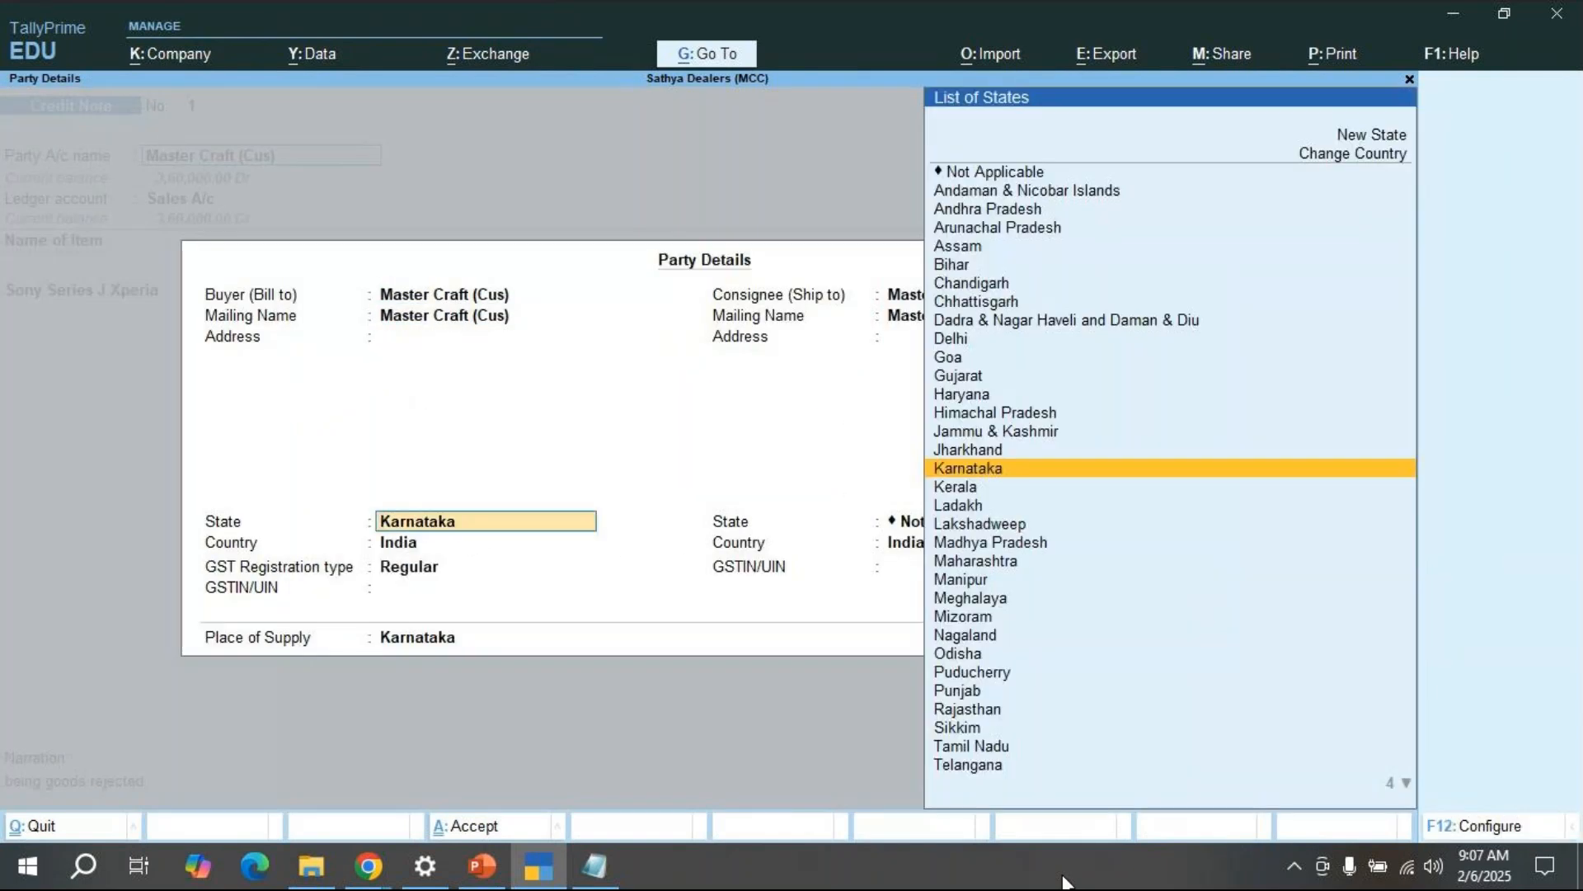
{"action": "key", "text": "Return"}
{"action": "key", "text": "Return"}
{"action": "key", "text": "Return"}
{"action": "key", "text": "Return"}
{"action": "key", "text": "Return"}
{"action": "key", "text": "Return"}
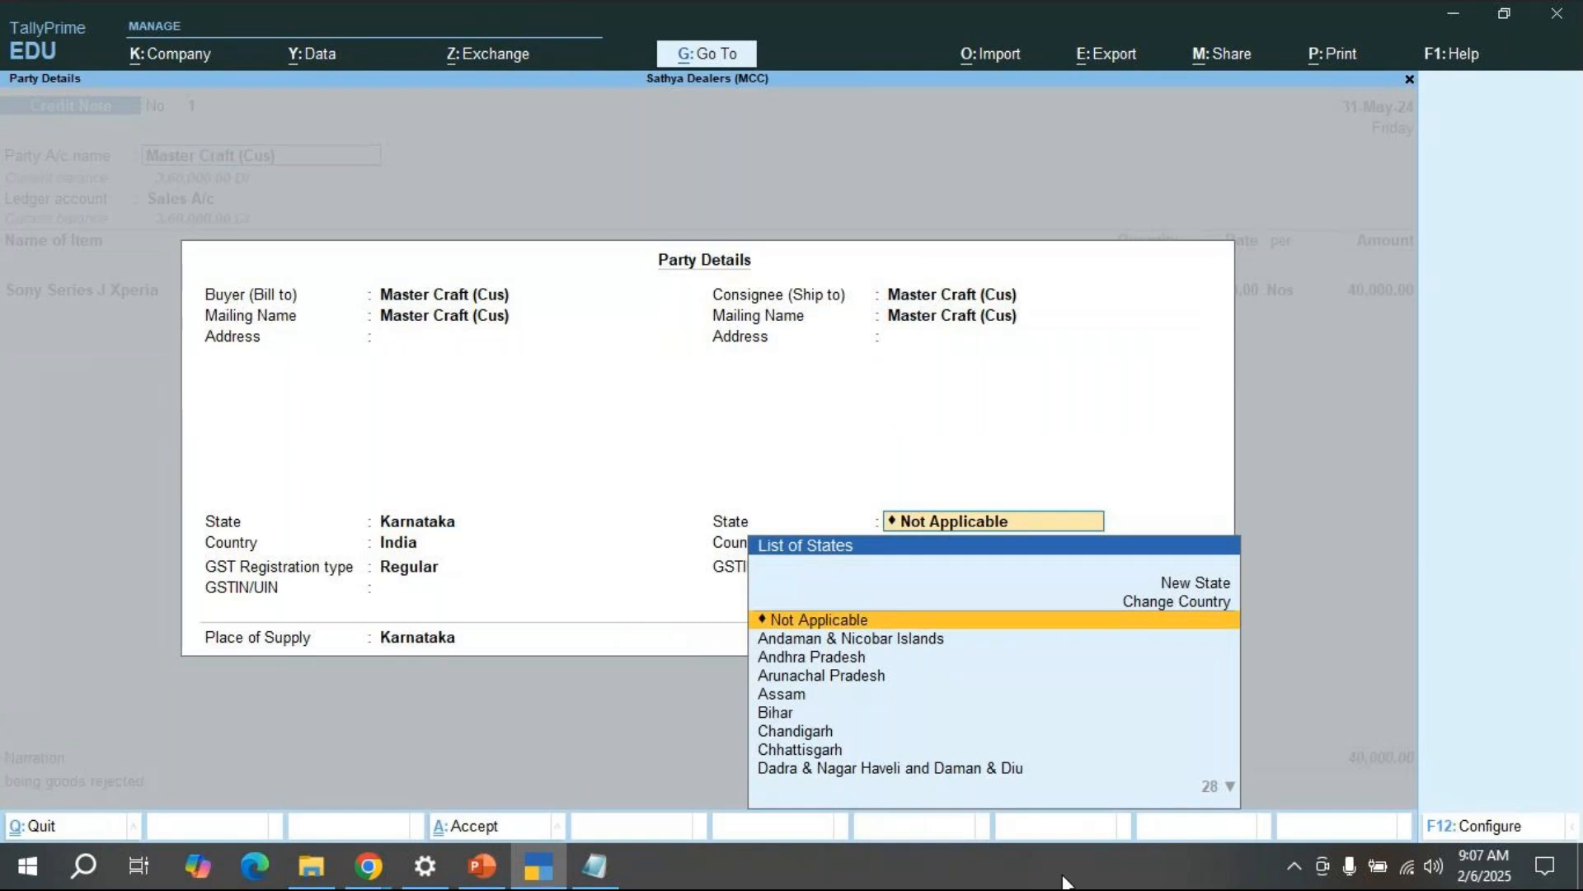
{"action": "type", "text": "Ka"}
{"action": "key", "text": "Return"}
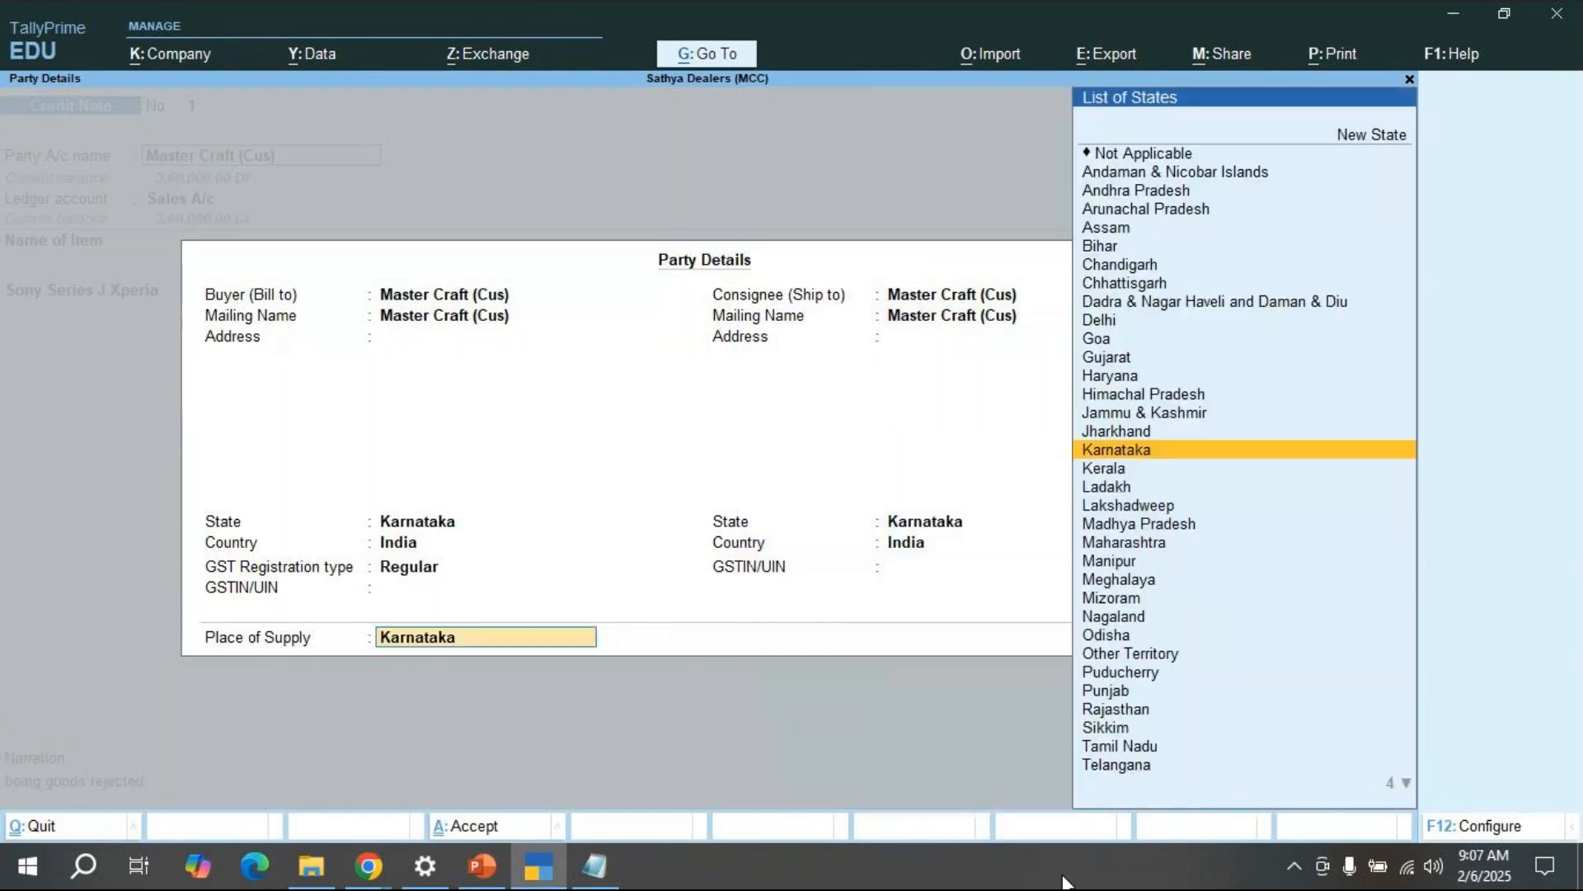
{"action": "key", "text": "Return"}
{"action": "key", "text": "Return"}
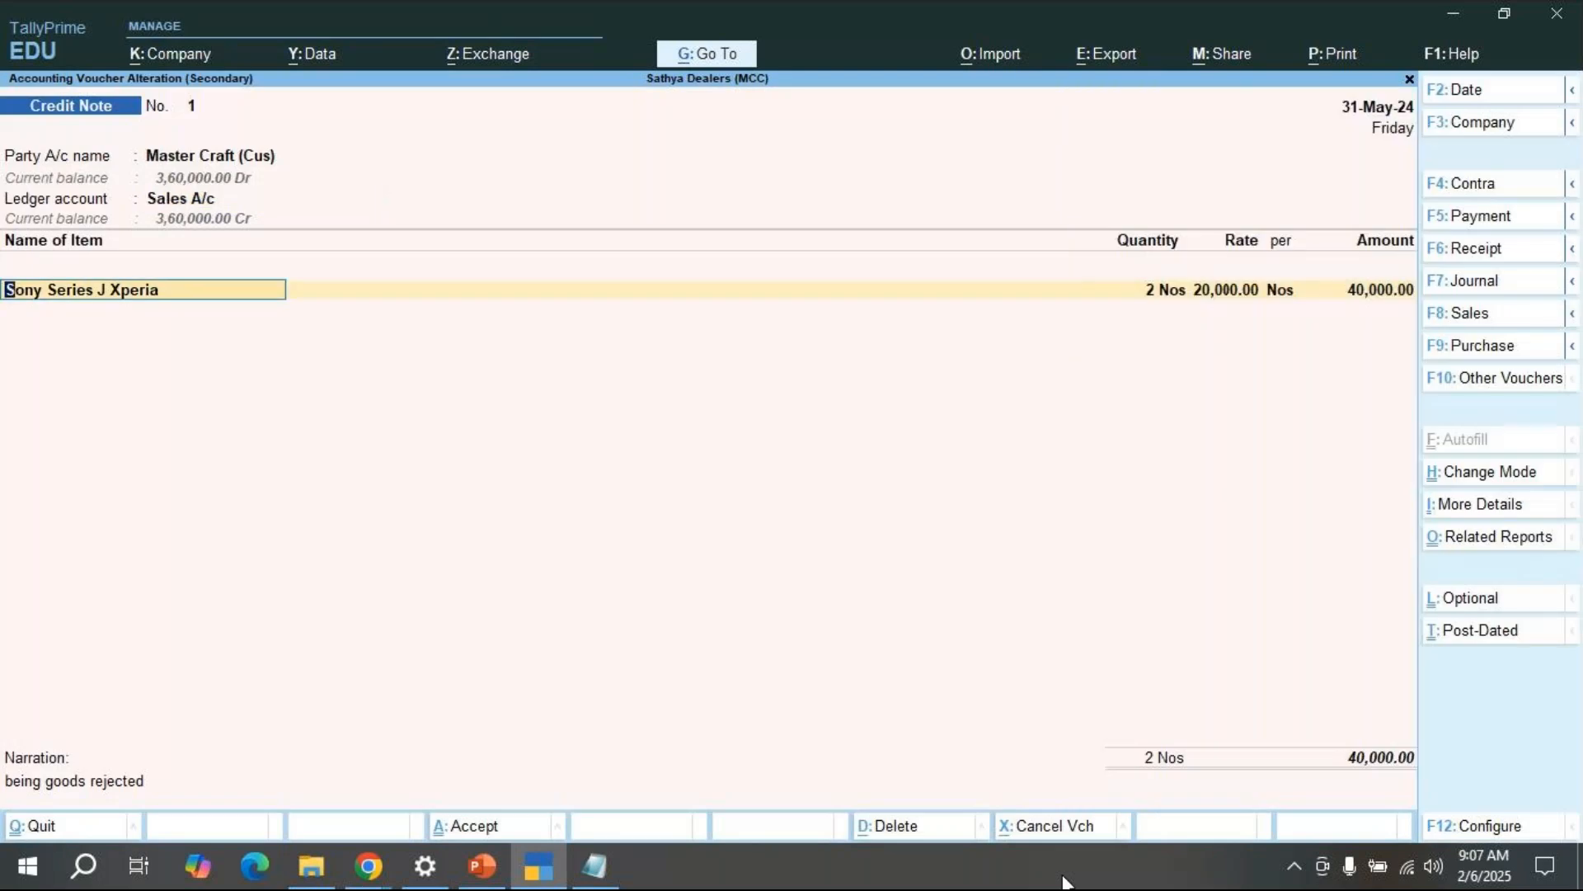
Step: Accept the Sony Series J Xperia item line with its allocation under tracking number 1 at Bengaluru Godown
{"action": "key", "text": "Return"}
{"action": "key", "text": "Return"}
{"action": "key", "text": "Return"}
{"action": "key", "text": "Return"}
{"action": "key", "text": "Return"}
{"action": "key", "text": "Return"}
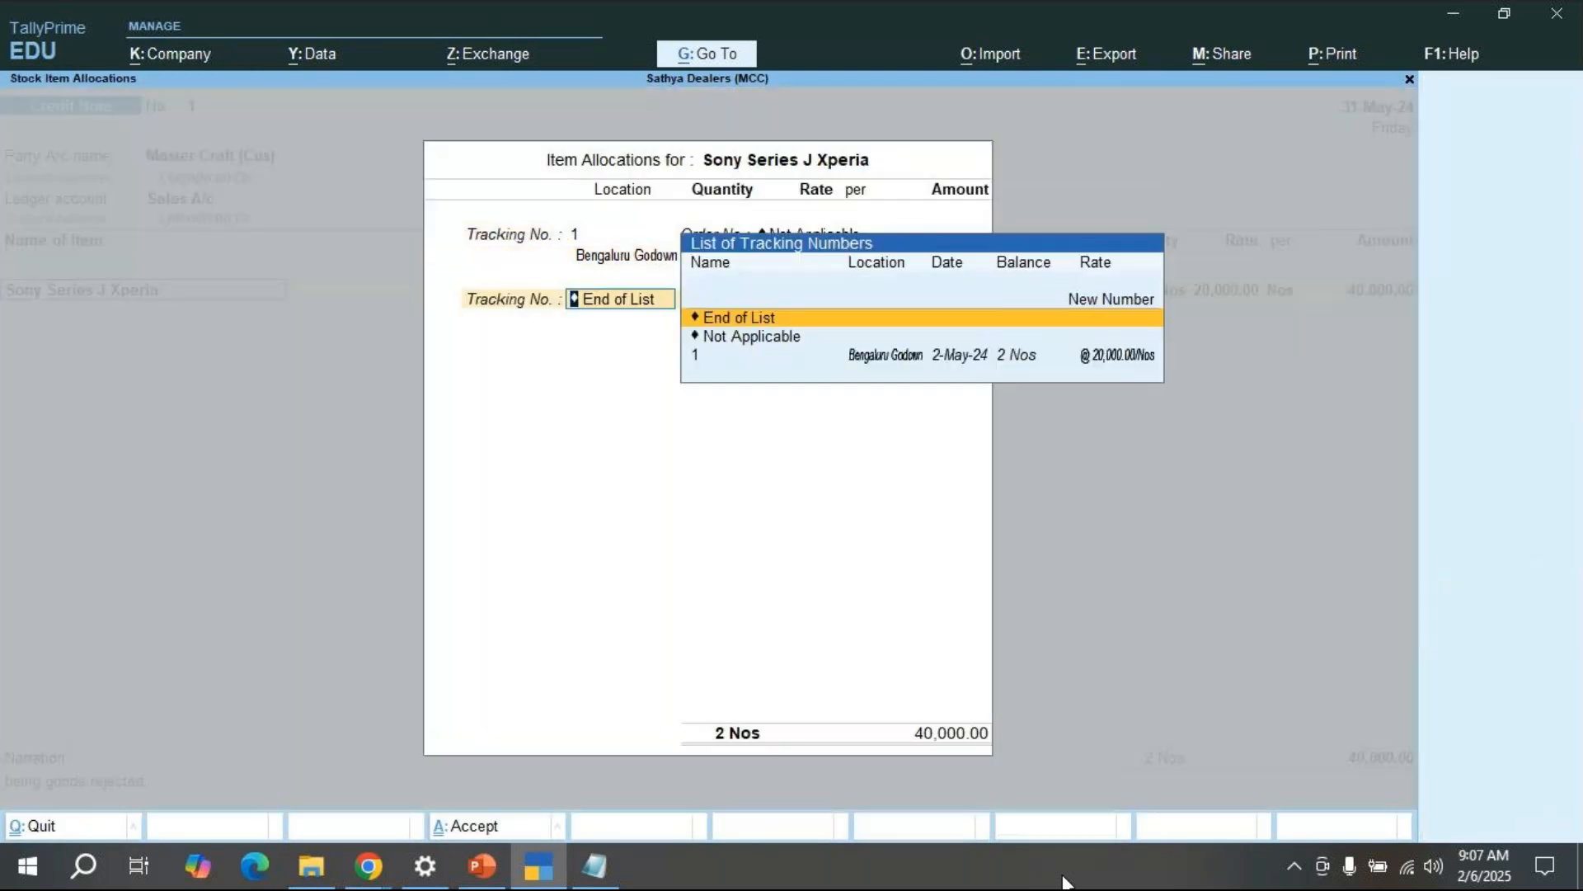
{"action": "key", "text": "Return"}
{"action": "key", "text": "Return"}
{"action": "key", "text": "Return"}
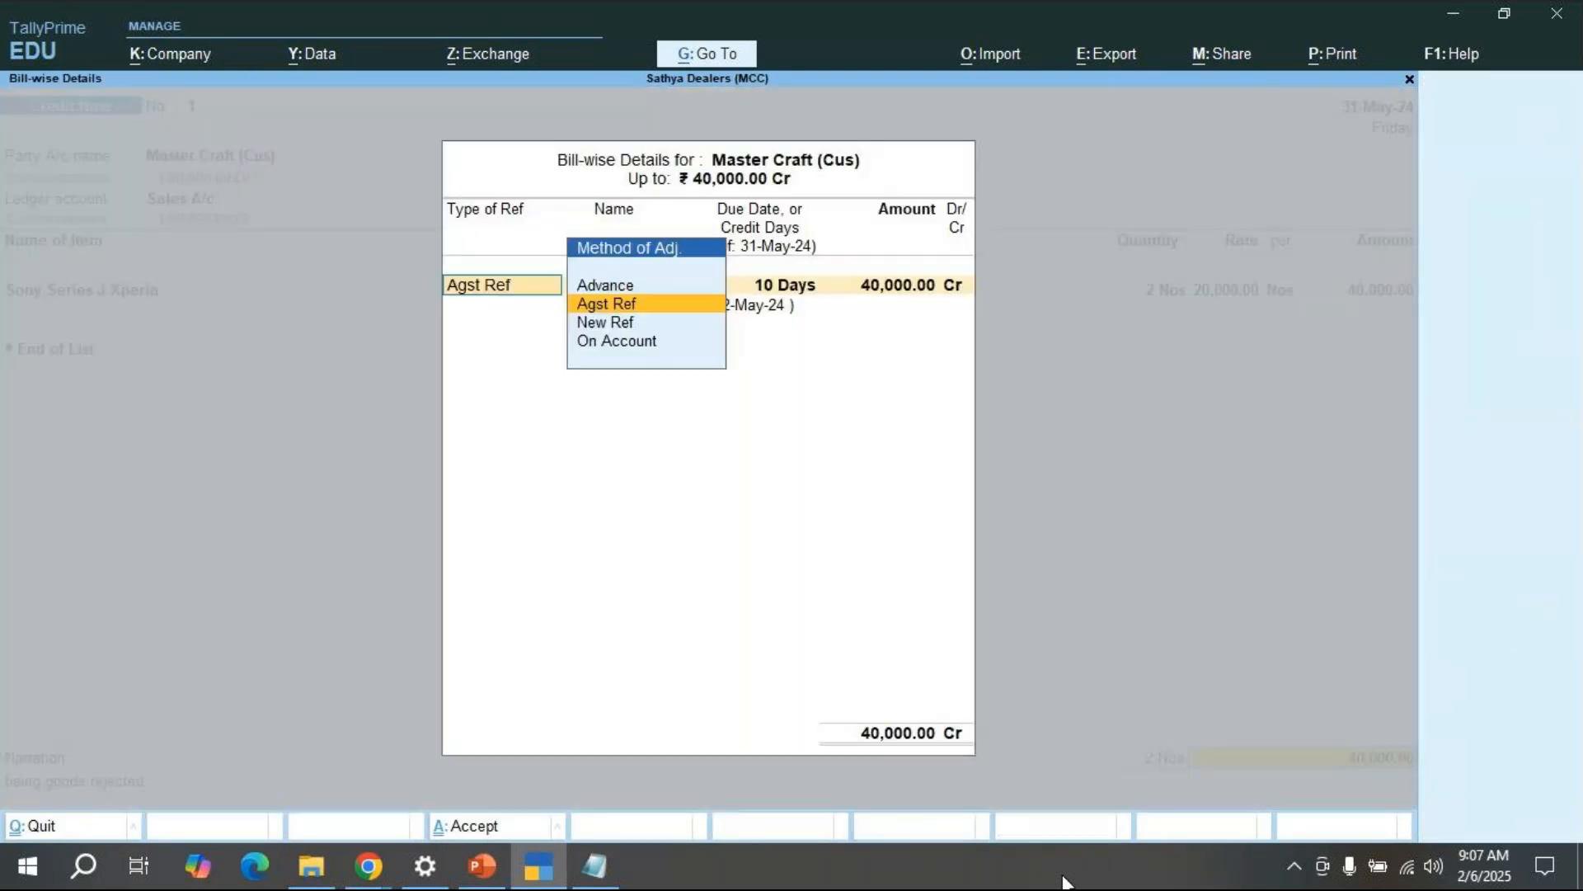
Step: Keep the Agst Ref bill-wise allocation and the narration, and save the altered credit note
{"action": "key", "text": "Return"}
{"action": "key", "text": "Return"}
{"action": "key", "text": "Return"}
{"action": "key", "text": "Return"}
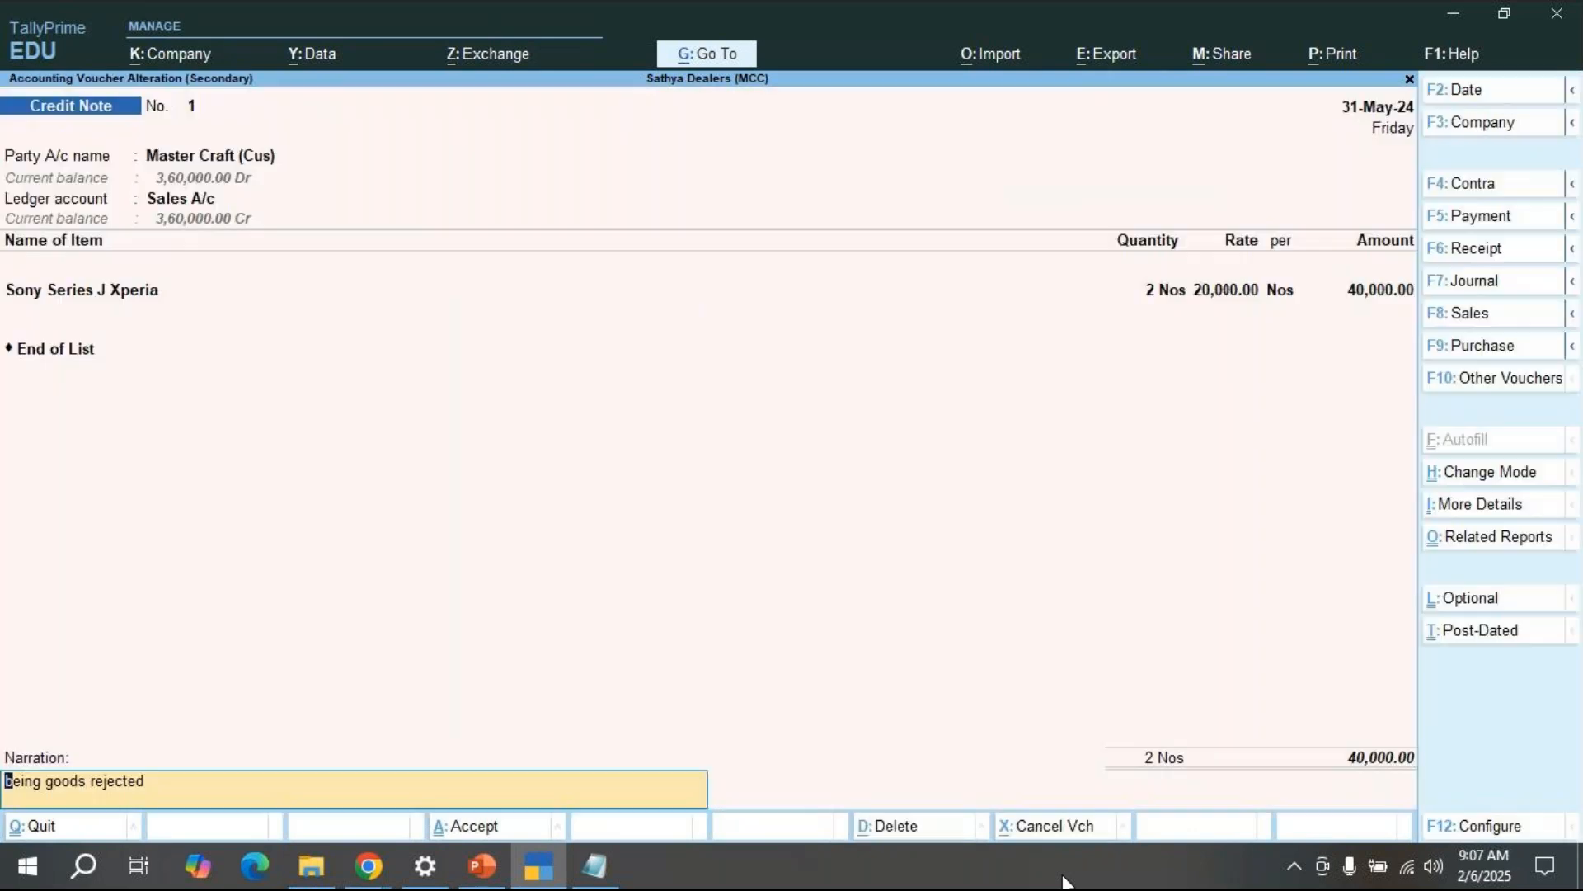
{"action": "key", "text": "Return"}
{"action": "key", "text": "Return"}
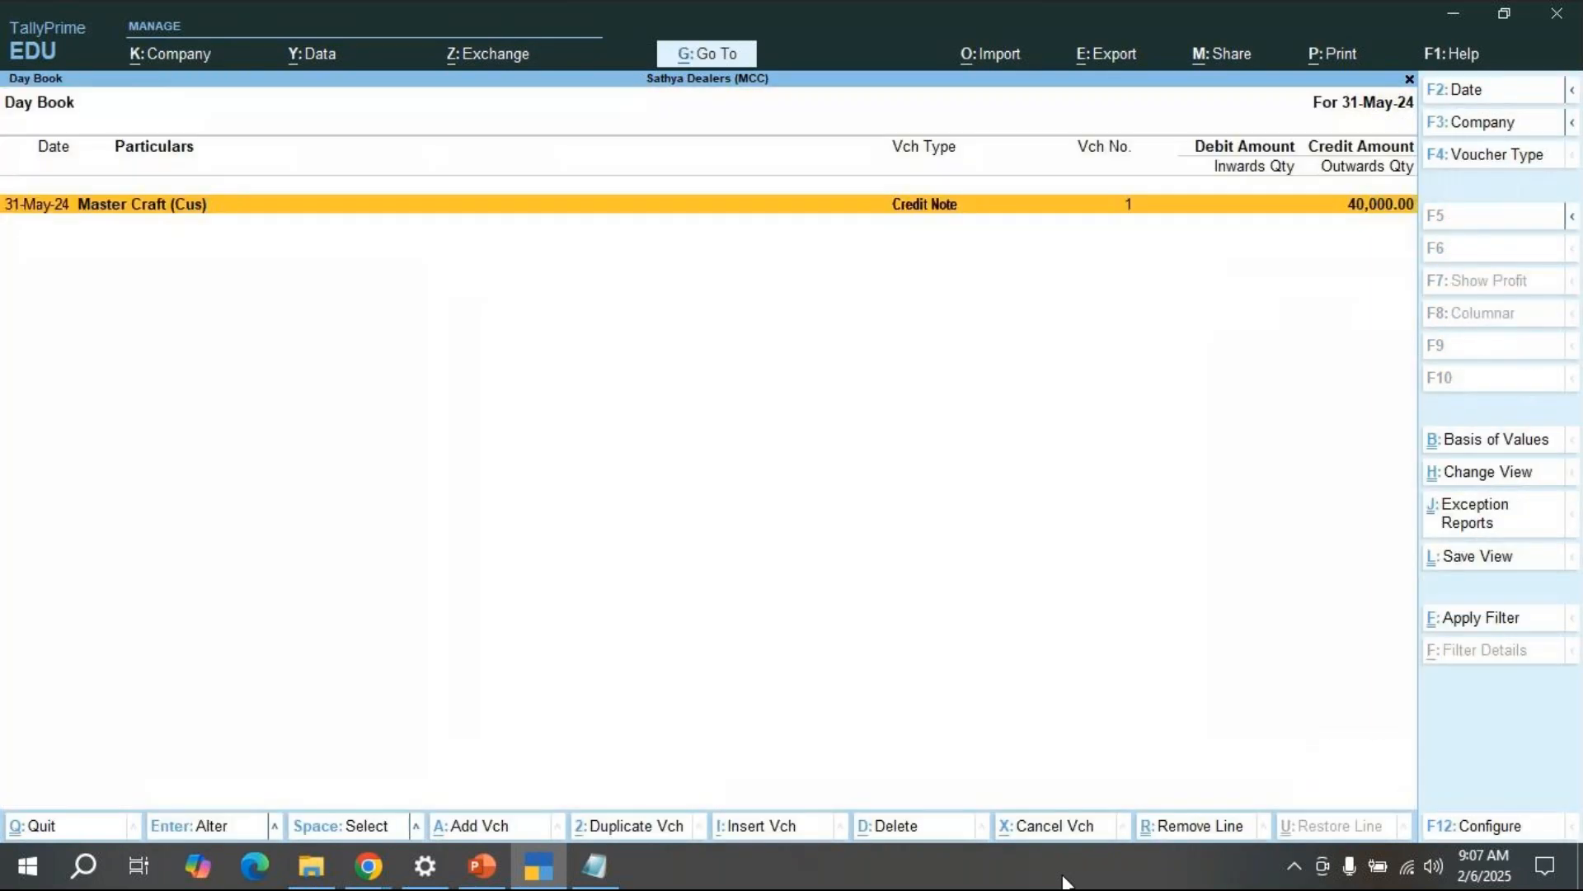
Step: Check the closing quantities in the Stock Summary and return to the Gateway of Tally
{"action": "key", "text": "Escape"}
{"action": "key", "text": "Down"}
{"action": "key", "text": "Down"}
{"action": "key", "text": "Down"}
{"action": "key", "text": "Down"}
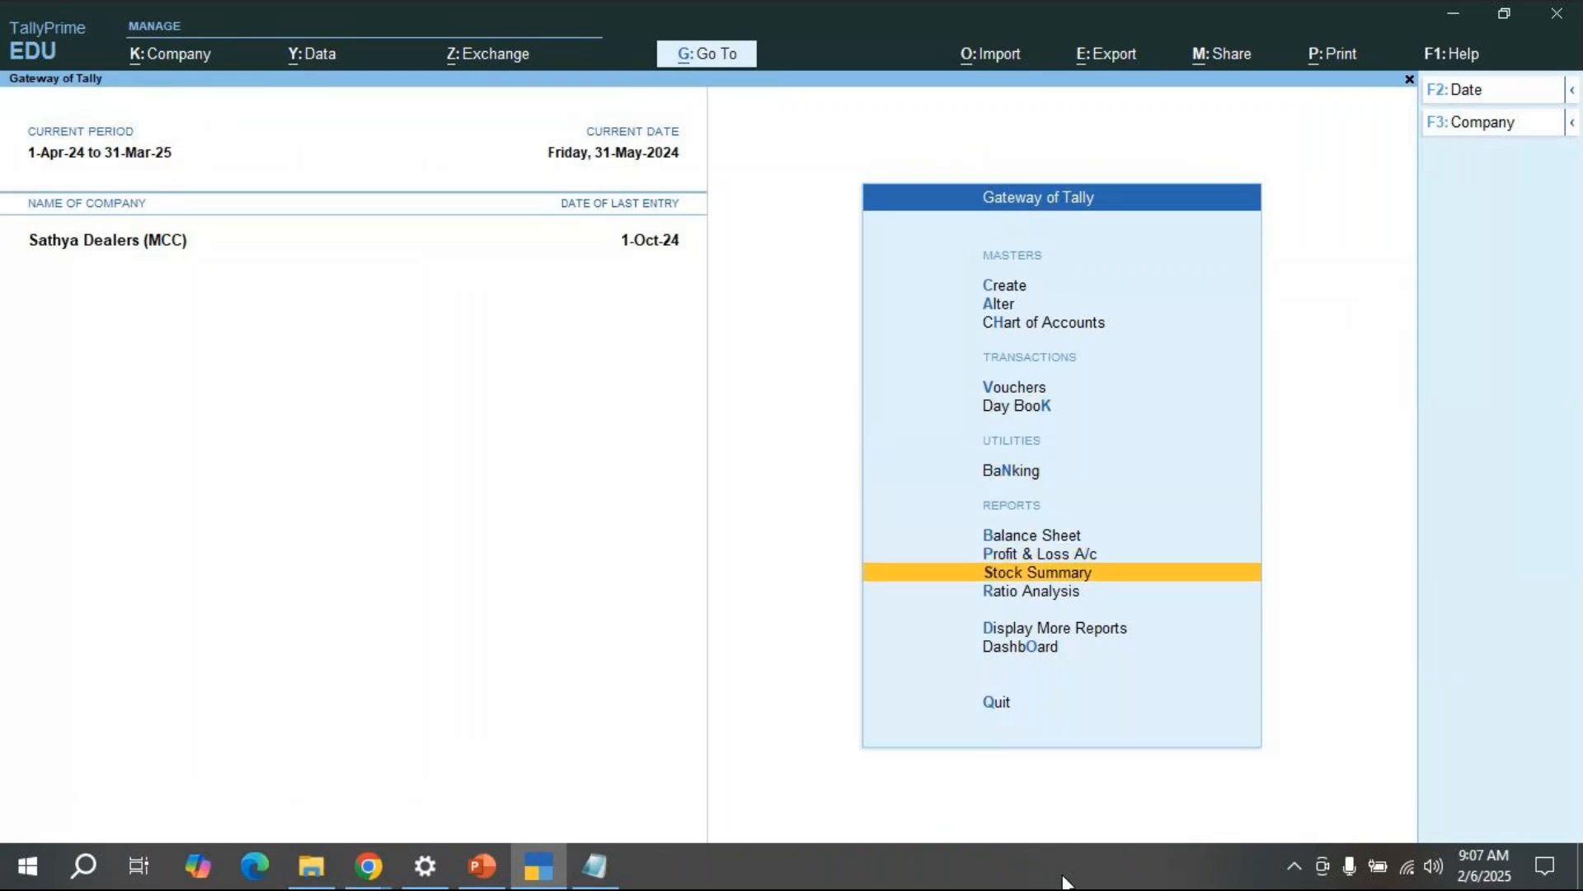
{"action": "key", "text": "Return"}
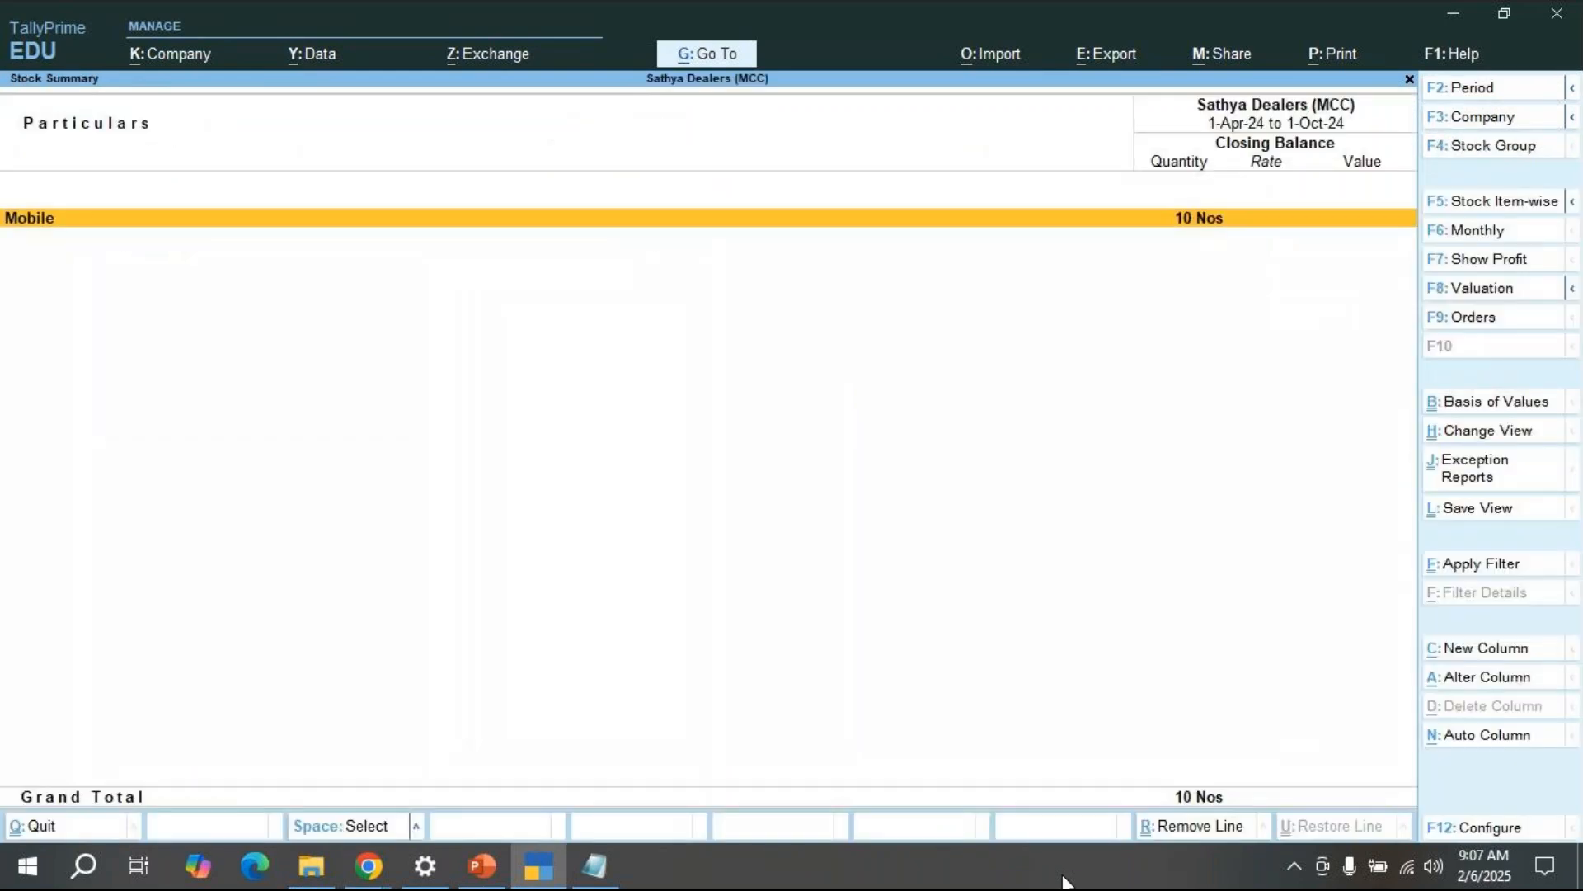
{"action": "key", "text": "Escape"}
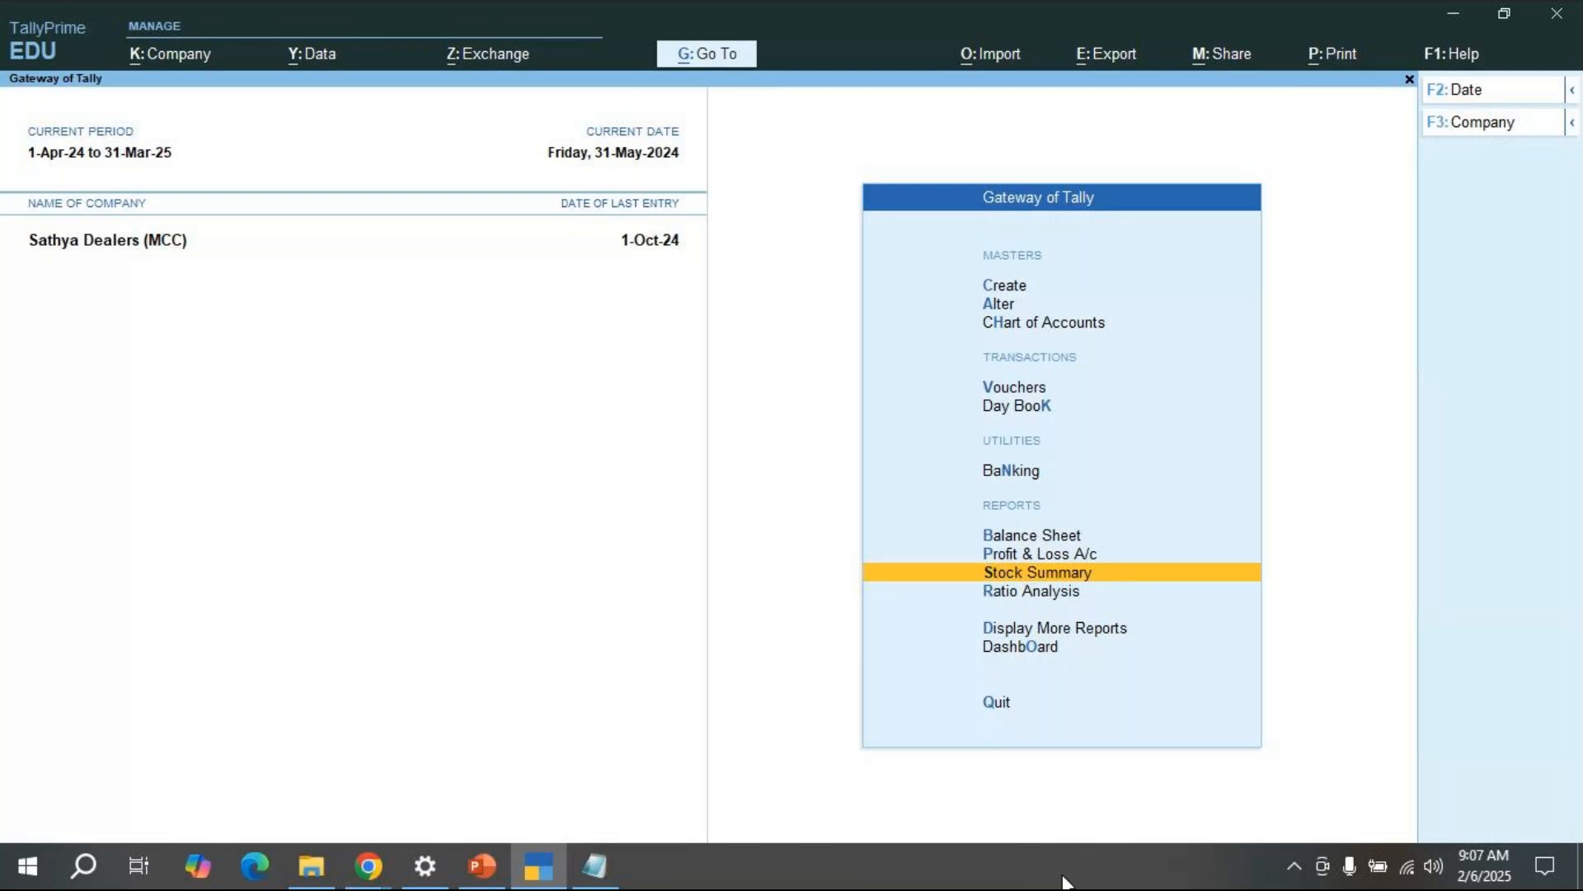
{"action": "key", "text": "Up"}
{"action": "key", "text": "Down"}
{"action": "key", "text": "Escape"}
{"action": "key", "text": "Escape"}
{"action": "key", "text": "Down"}
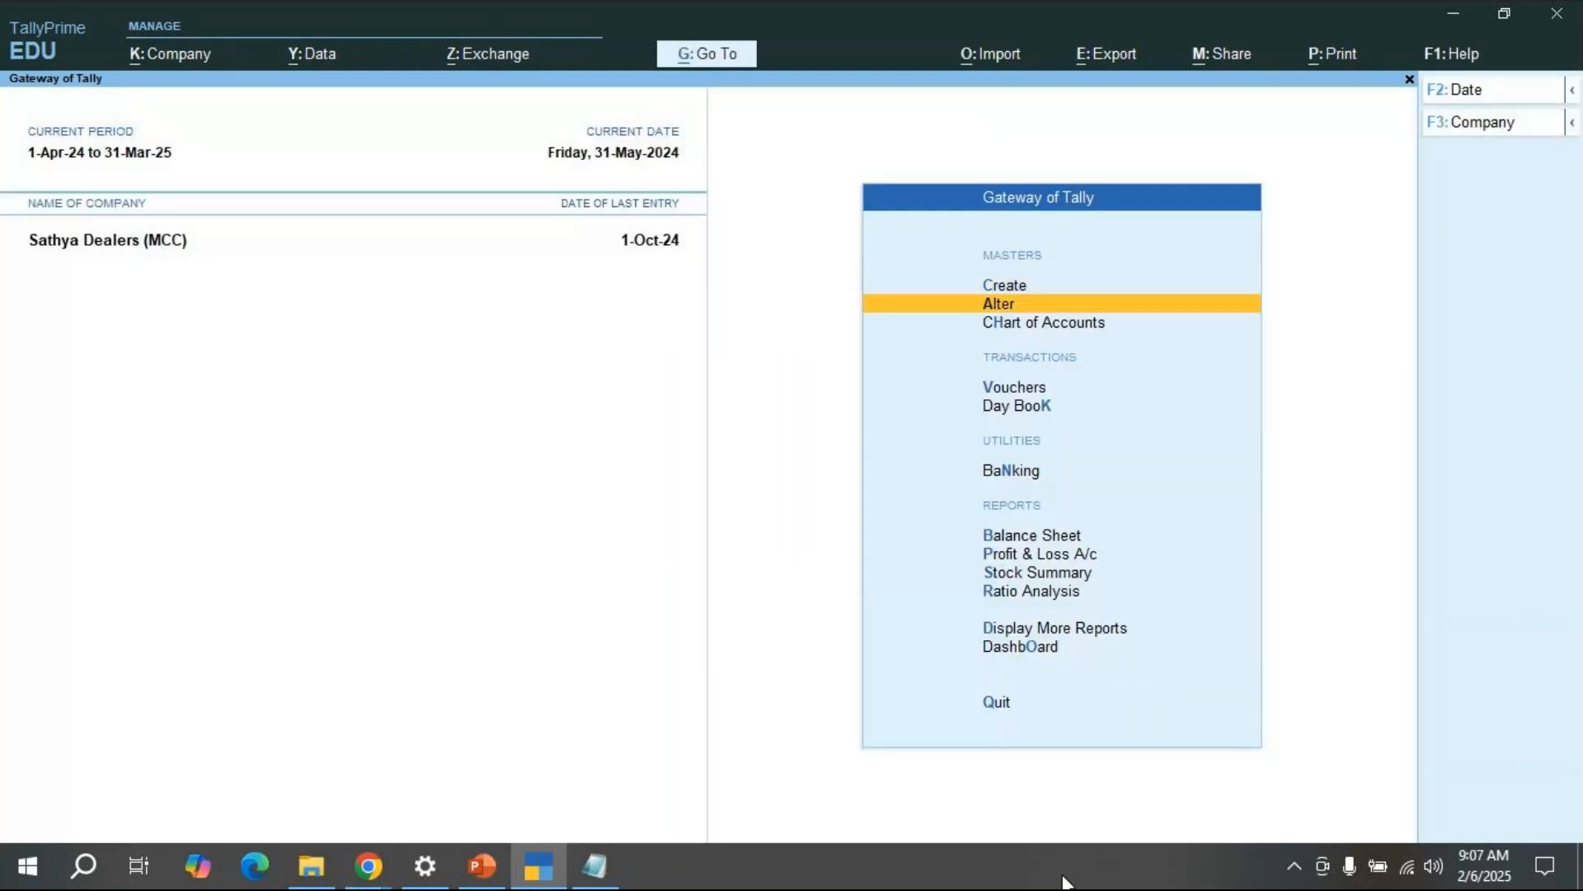
Step: Open the Statements of Inventory from the additional reports
{"action": "key", "text": "Down"}
{"action": "key", "text": "Down"}
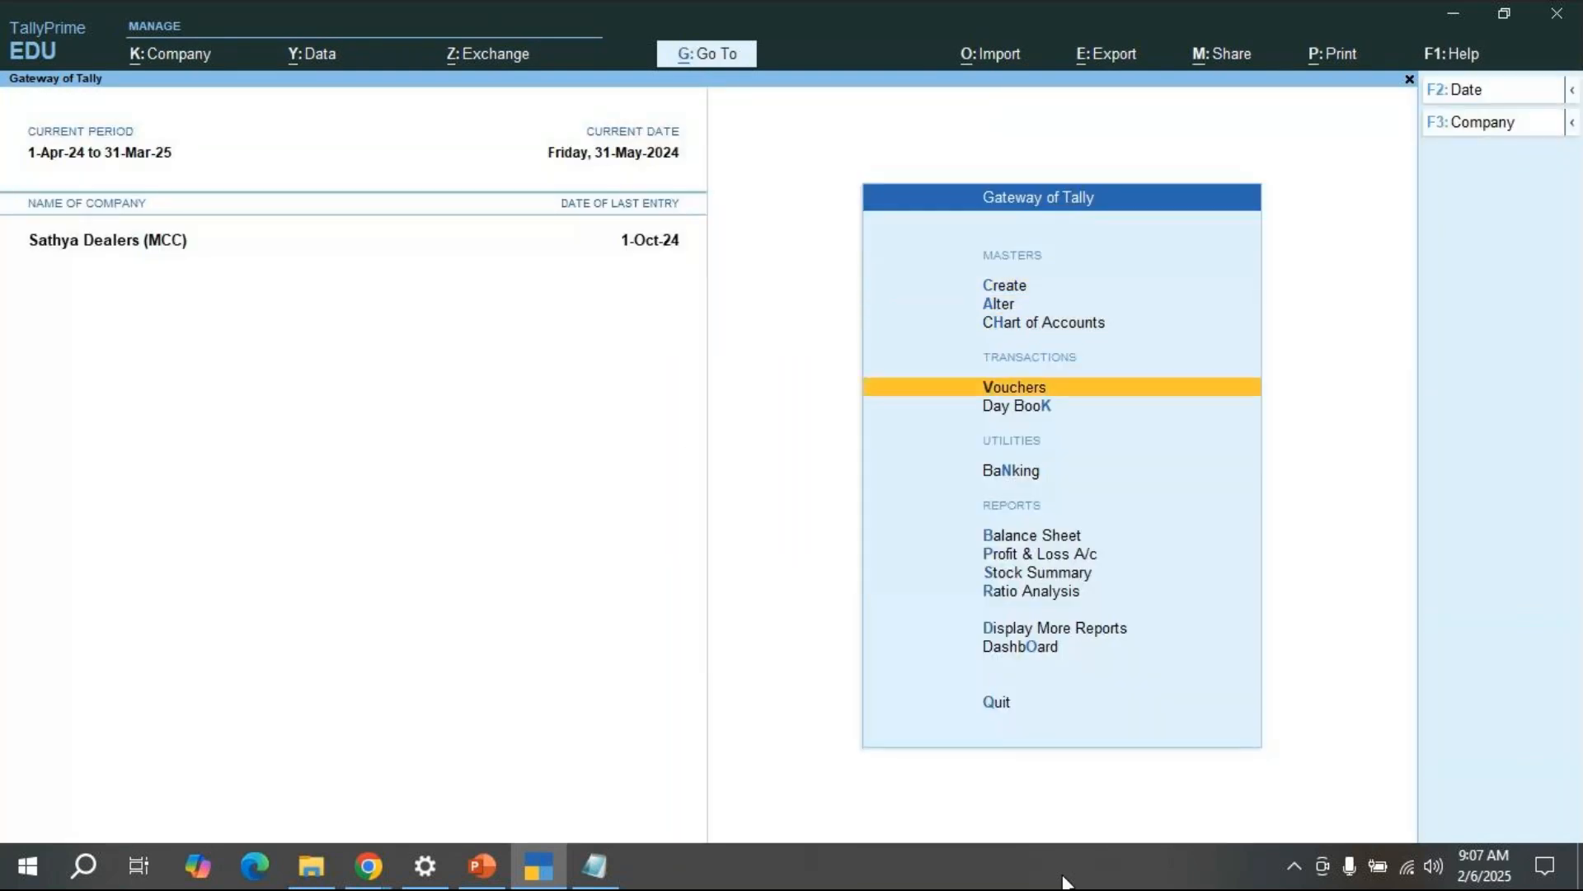
{"action": "key", "text": "Down"}
{"action": "key", "text": "Down"}
{"action": "key", "text": "Down"}
{"action": "key", "text": "Down"}
{"action": "key", "text": "Down"}
{"action": "key", "text": "Down"}
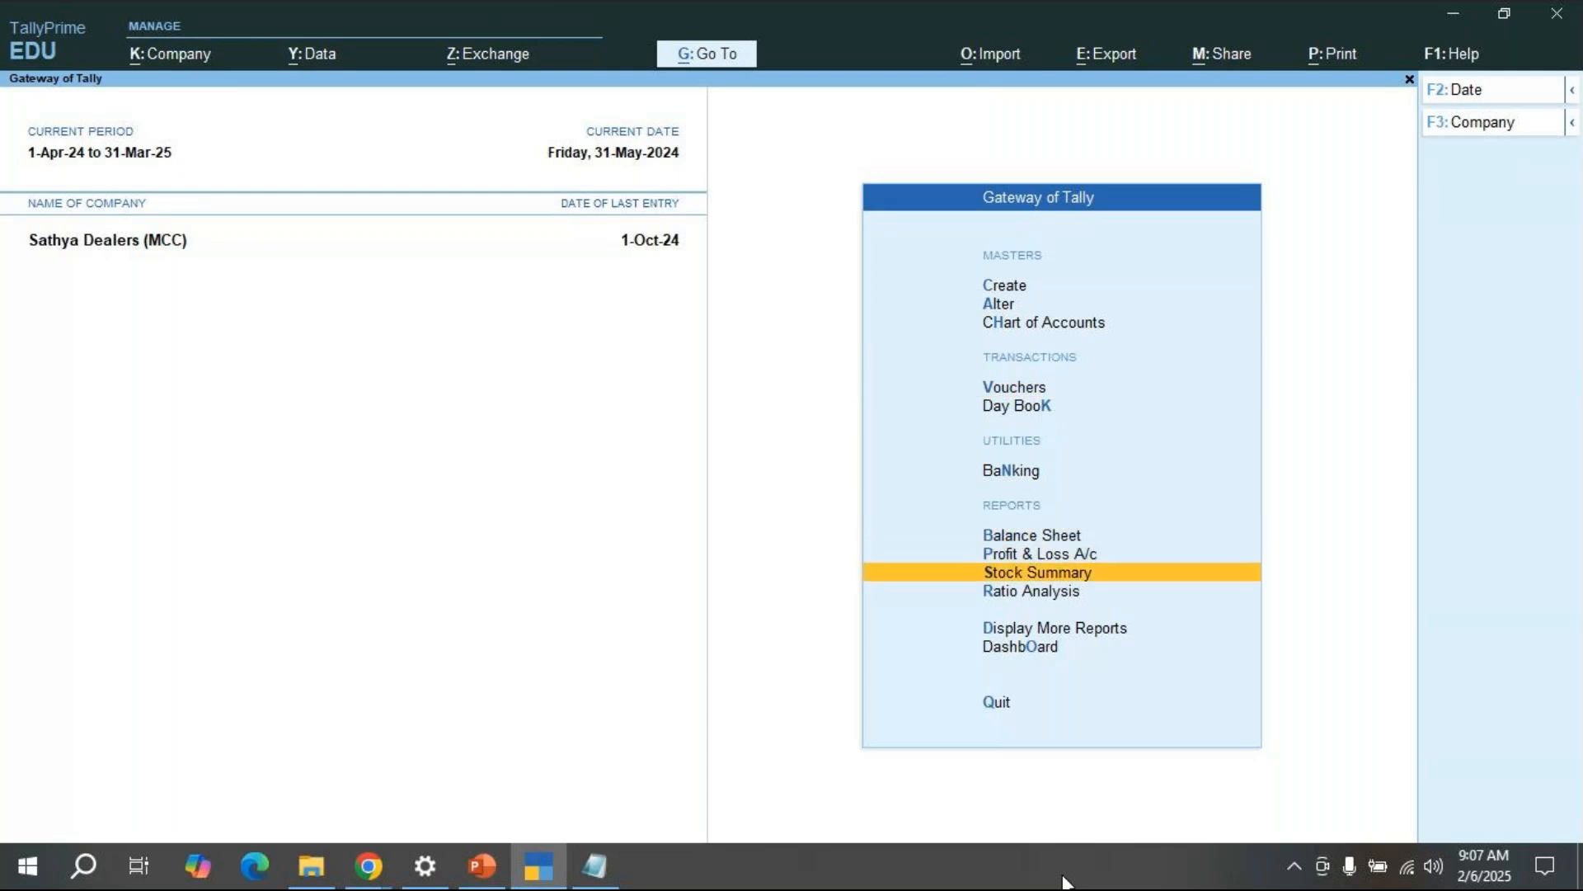
{"action": "key", "text": "Down"}
{"action": "key", "text": "Return"}
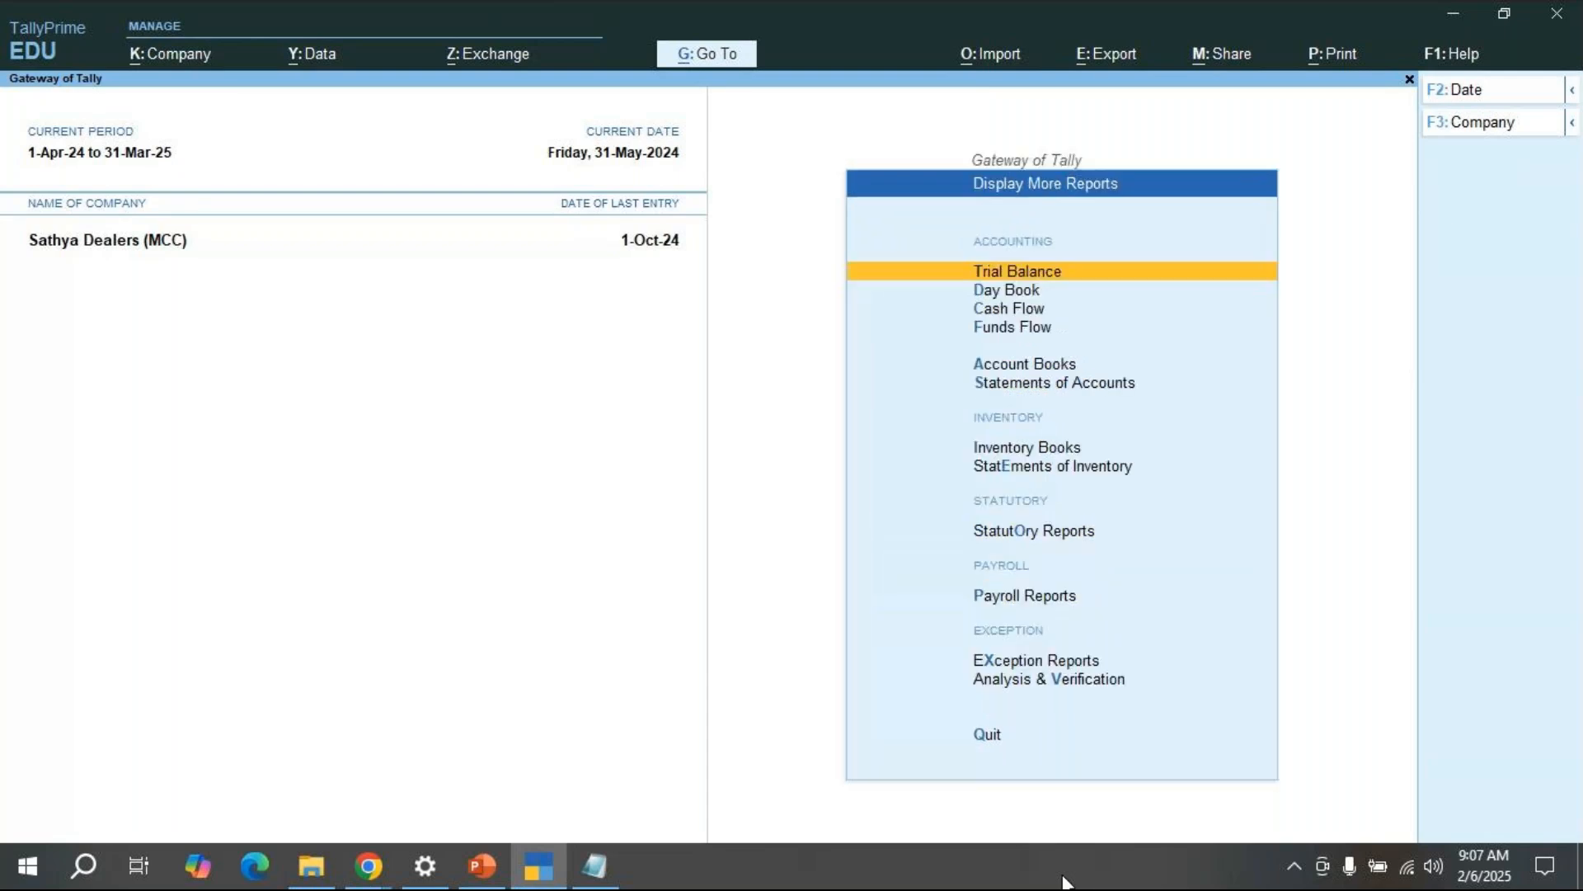
{"action": "key", "text": "Down"}
{"action": "key", "text": "Down"}
{"action": "key", "text": "Down"}
{"action": "key", "text": "Down"}
{"action": "key", "text": "Down"}
{"action": "key", "text": "Down"}
{"action": "key", "text": "Down"}
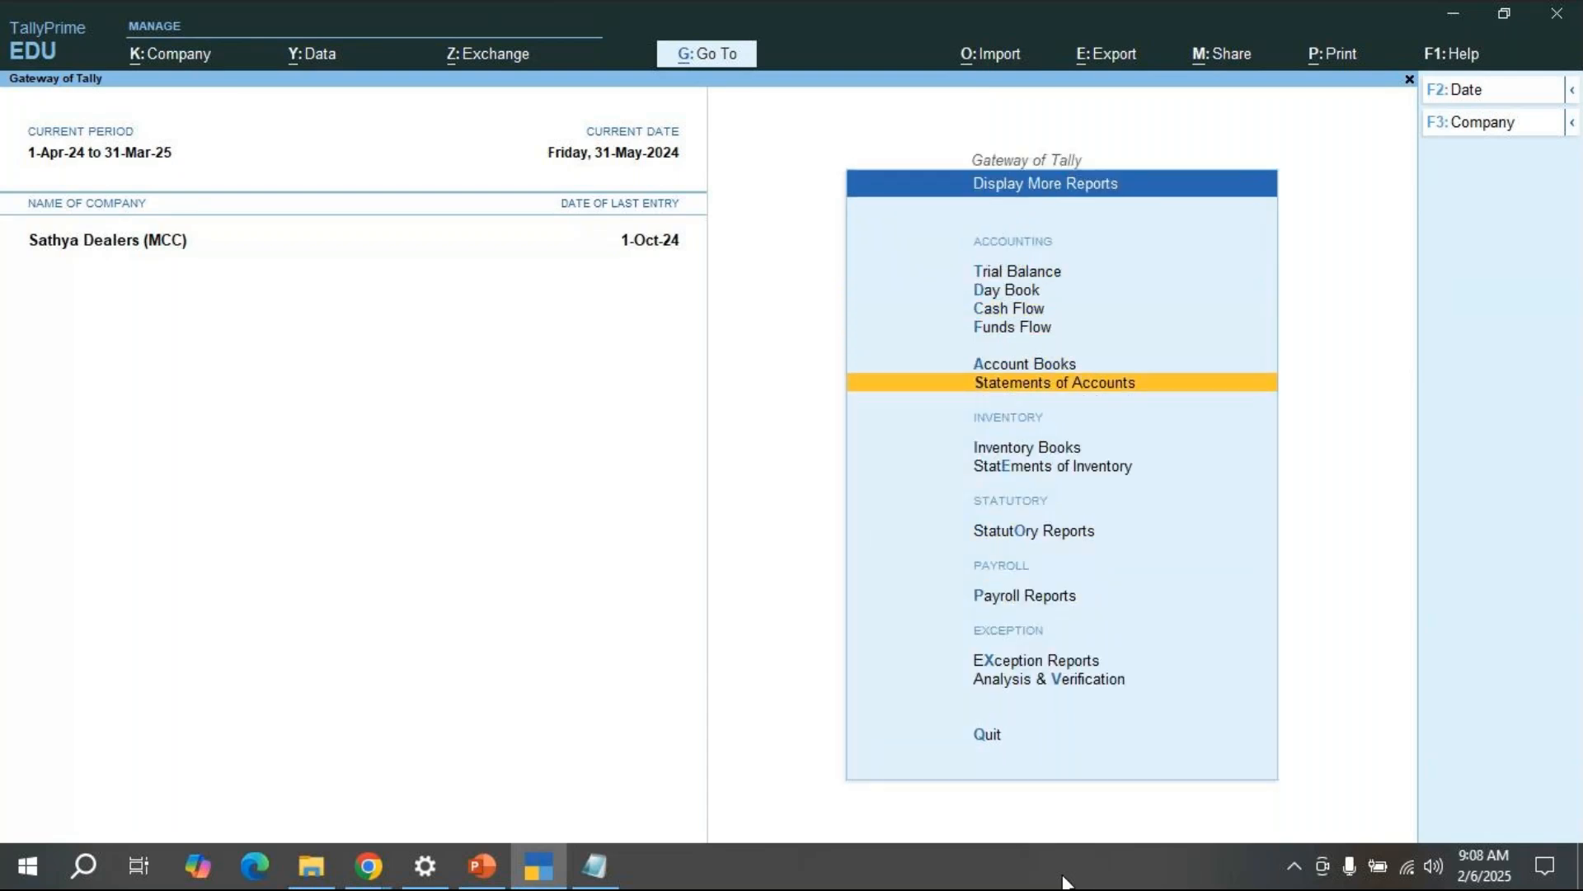
{"action": "key", "text": "Return"}
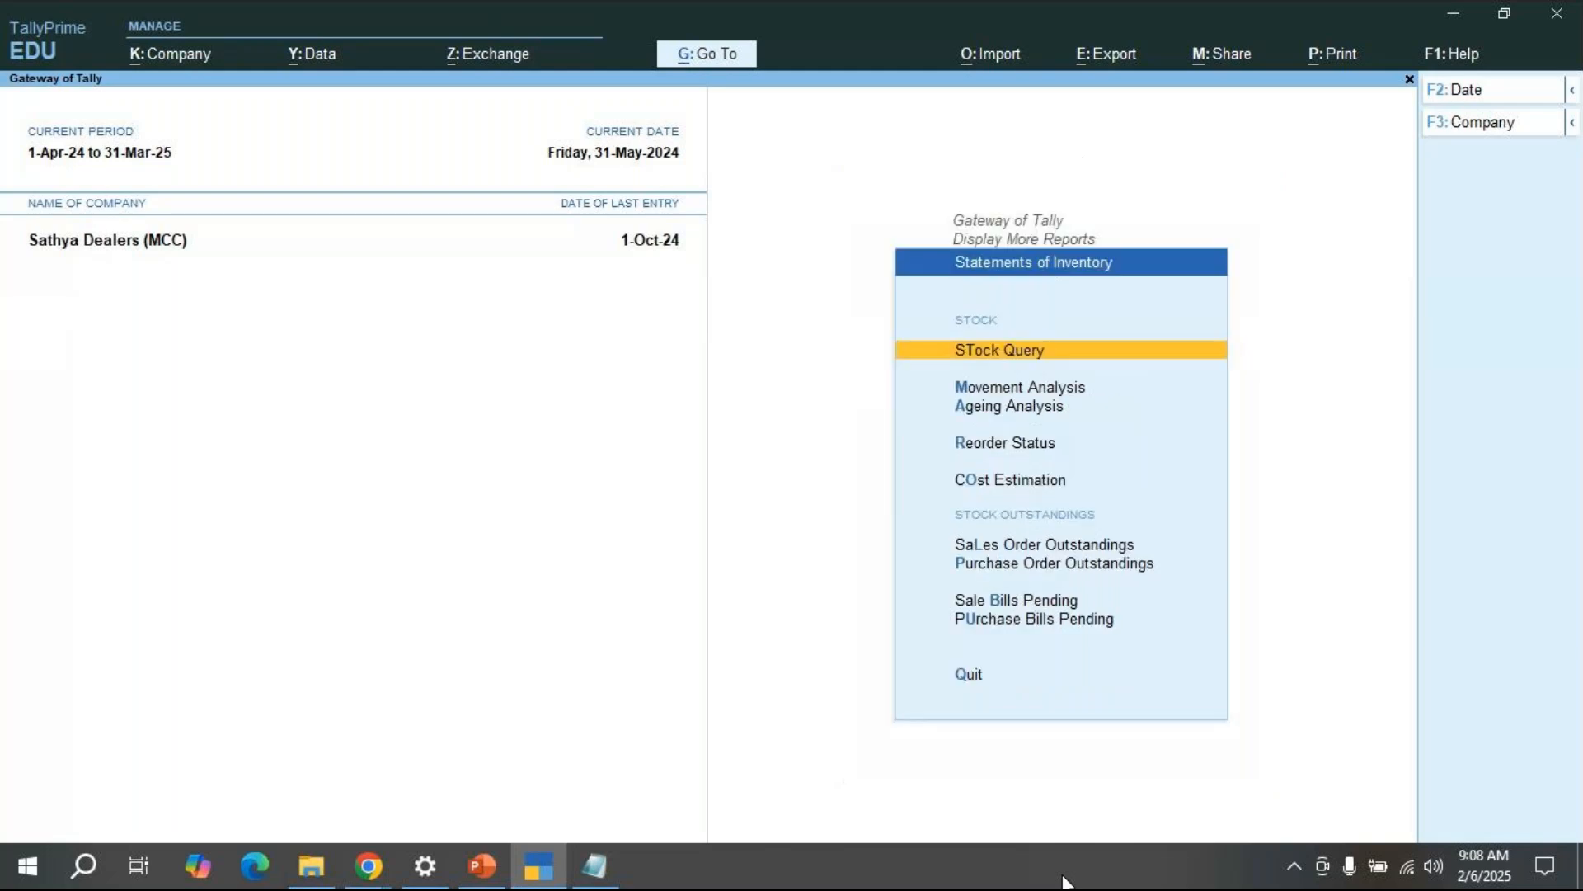
Step: Examine the stock query for Sony Series J Xperia, including its closing balance and godown quantity, and return to the Gateway
{"action": "key", "text": "Return"}
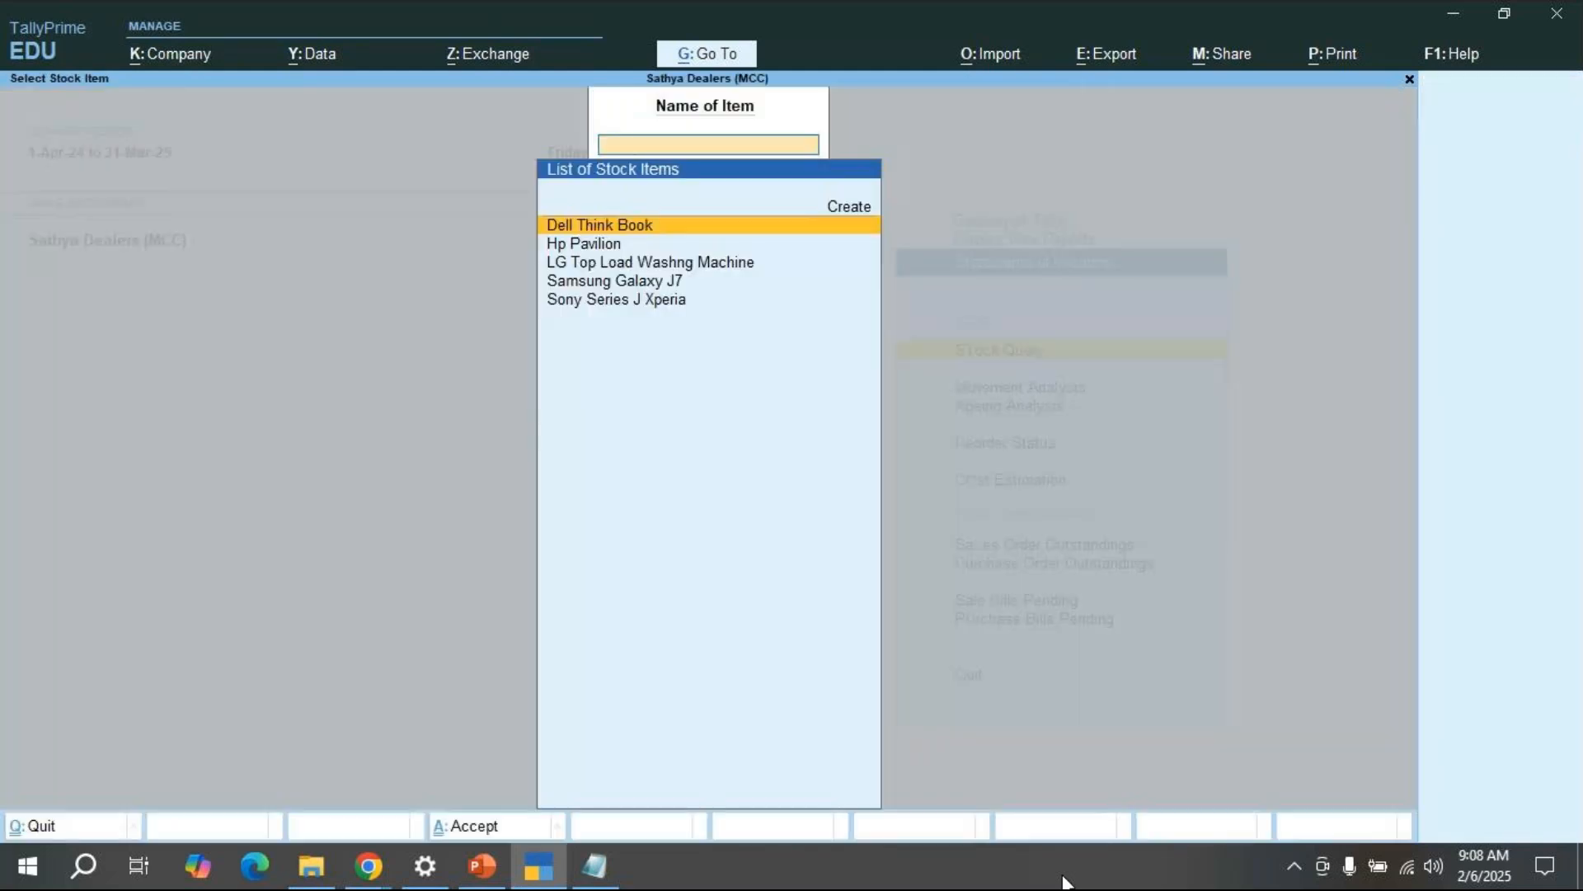
{"action": "key", "text": "Down"}
{"action": "key", "text": "Down"}
{"action": "key", "text": "Down"}
{"action": "key", "text": "Down"}
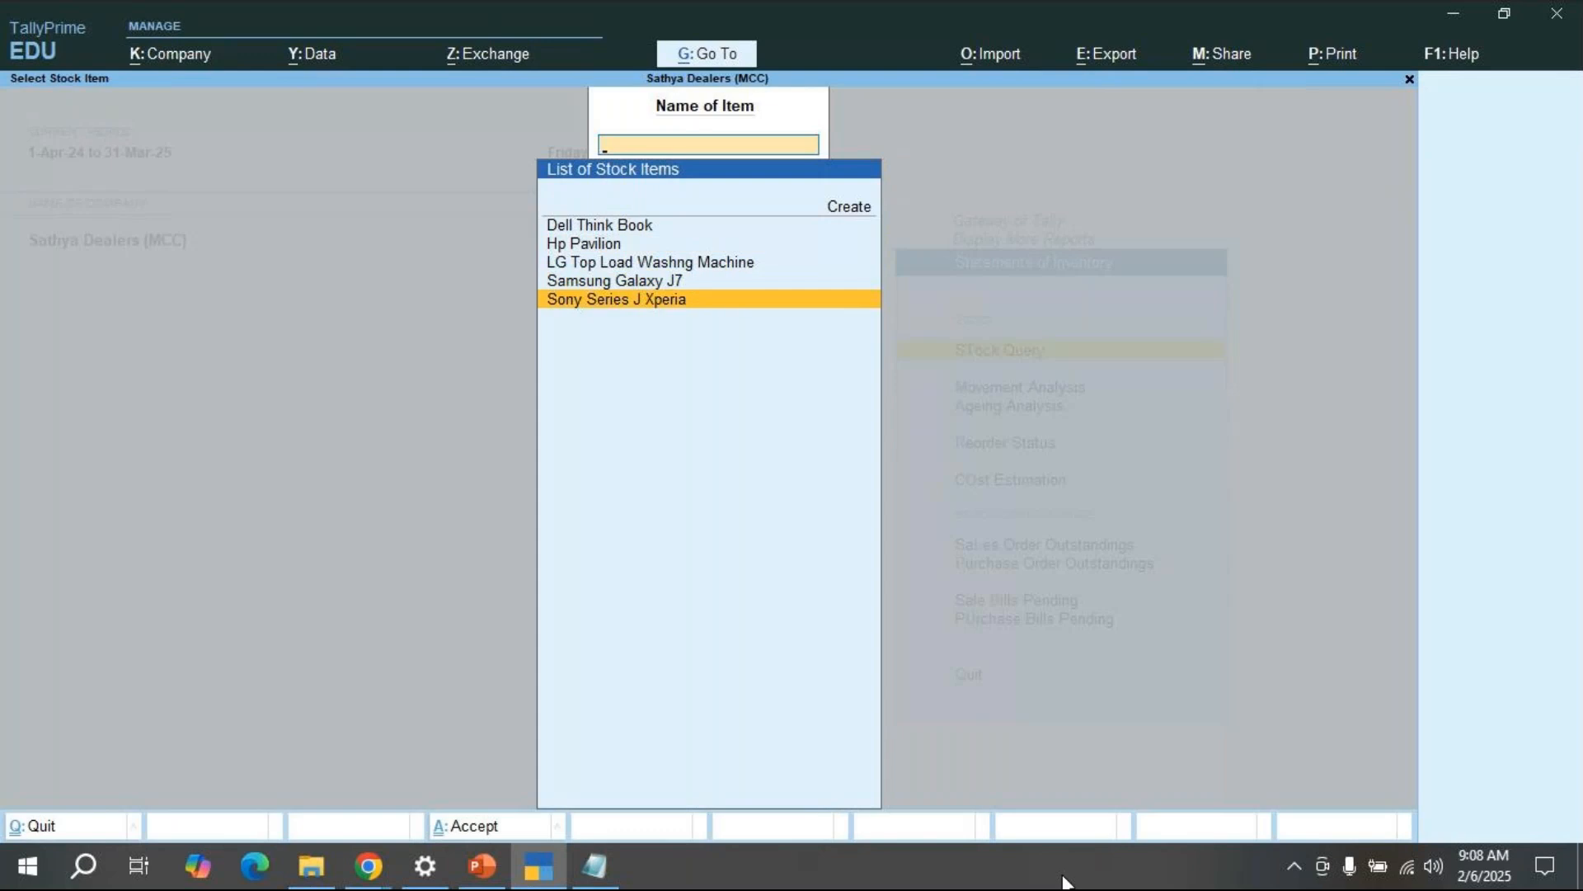
{"action": "key", "text": "Return"}
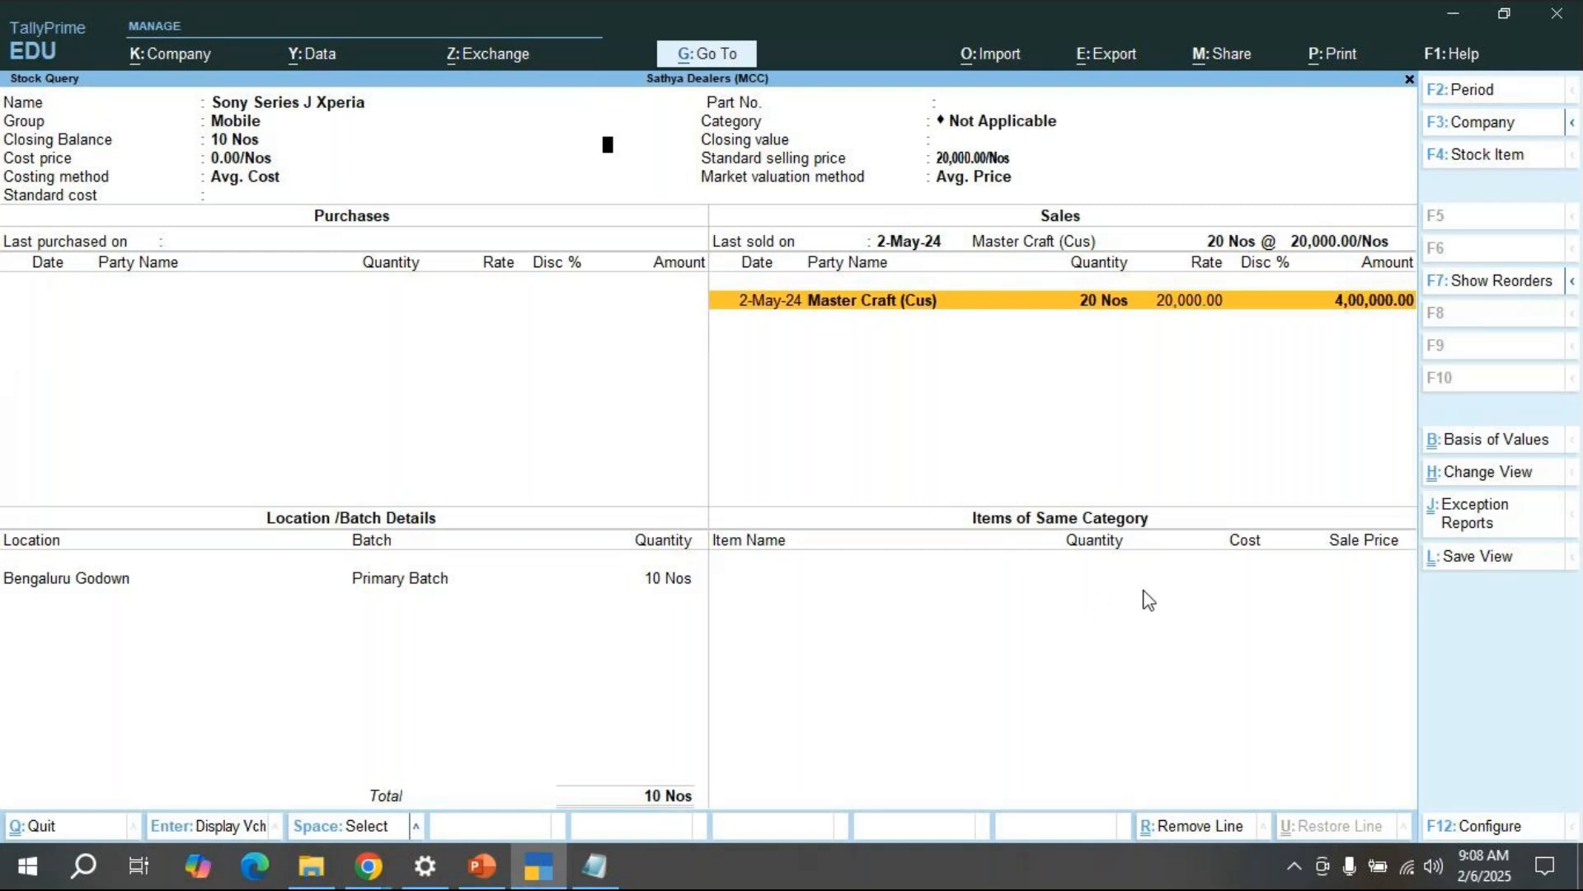
{"action": "key", "text": "Escape"}
{"action": "key", "text": "Escape"}
{"action": "key", "text": "Escape"}
{"action": "key", "text": "Escape"}
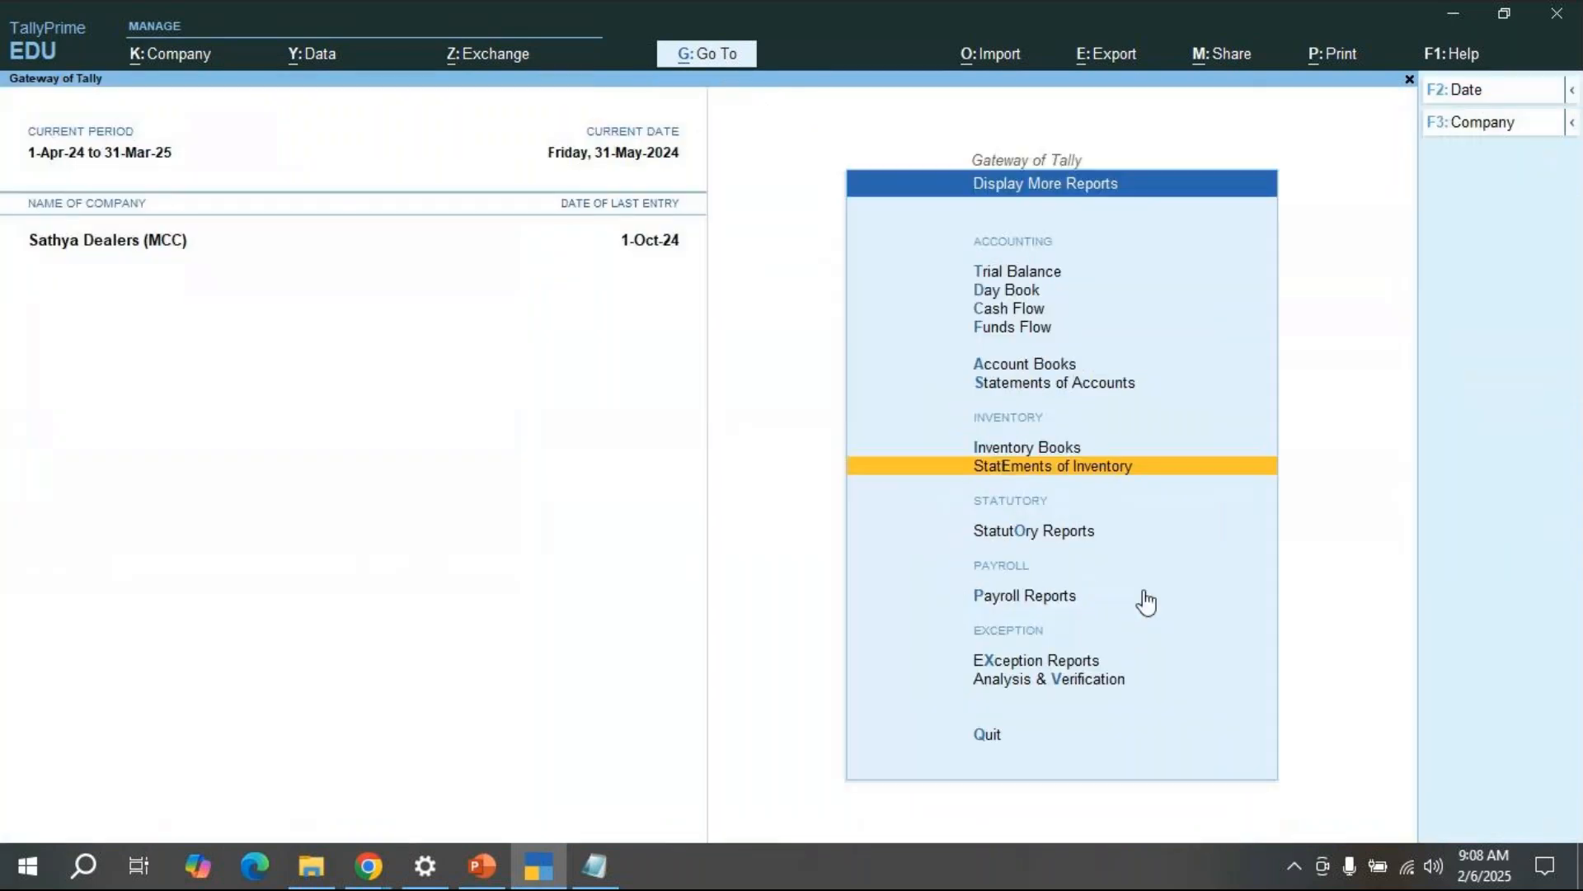
{"action": "key", "text": "Escape"}
{"action": "key", "text": "Escape"}
Step: Start a new Purchase voucher and enter pur/02 as the supplier invoice number
{"action": "key", "text": "Up"}
{"action": "key", "text": "Up"}
{"action": "key", "text": "Up"}
{"action": "key", "text": "Up"}
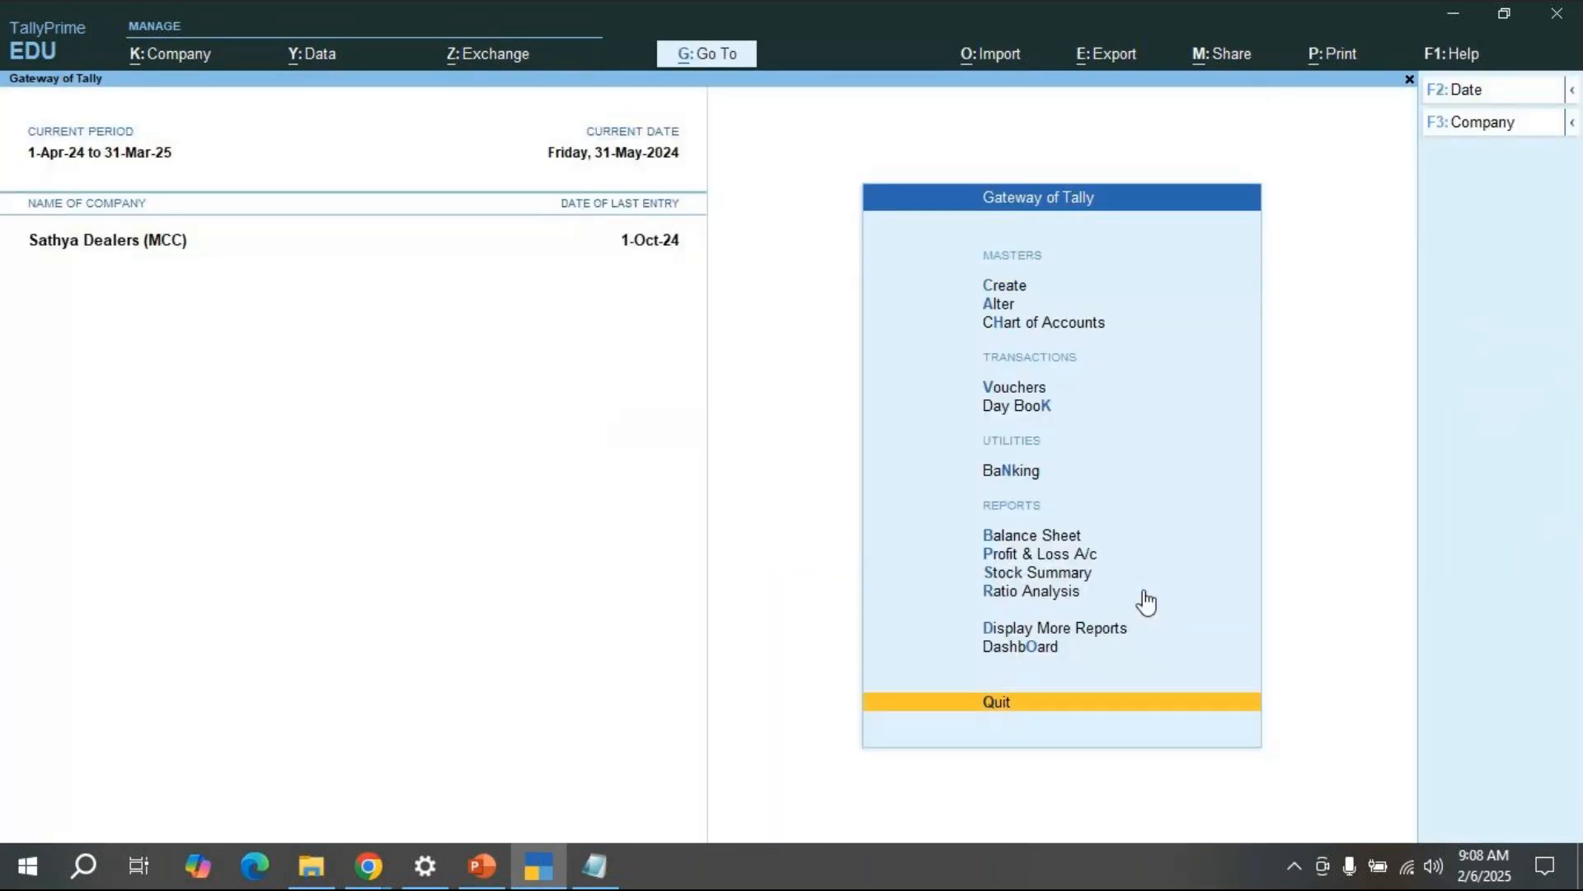
{"action": "key", "text": "Up"}
{"action": "key", "text": "Up"}
{"action": "key", "text": "Up"}
{"action": "key", "text": "Up"}
{"action": "key", "text": "Up"}
{"action": "key", "text": "Up"}
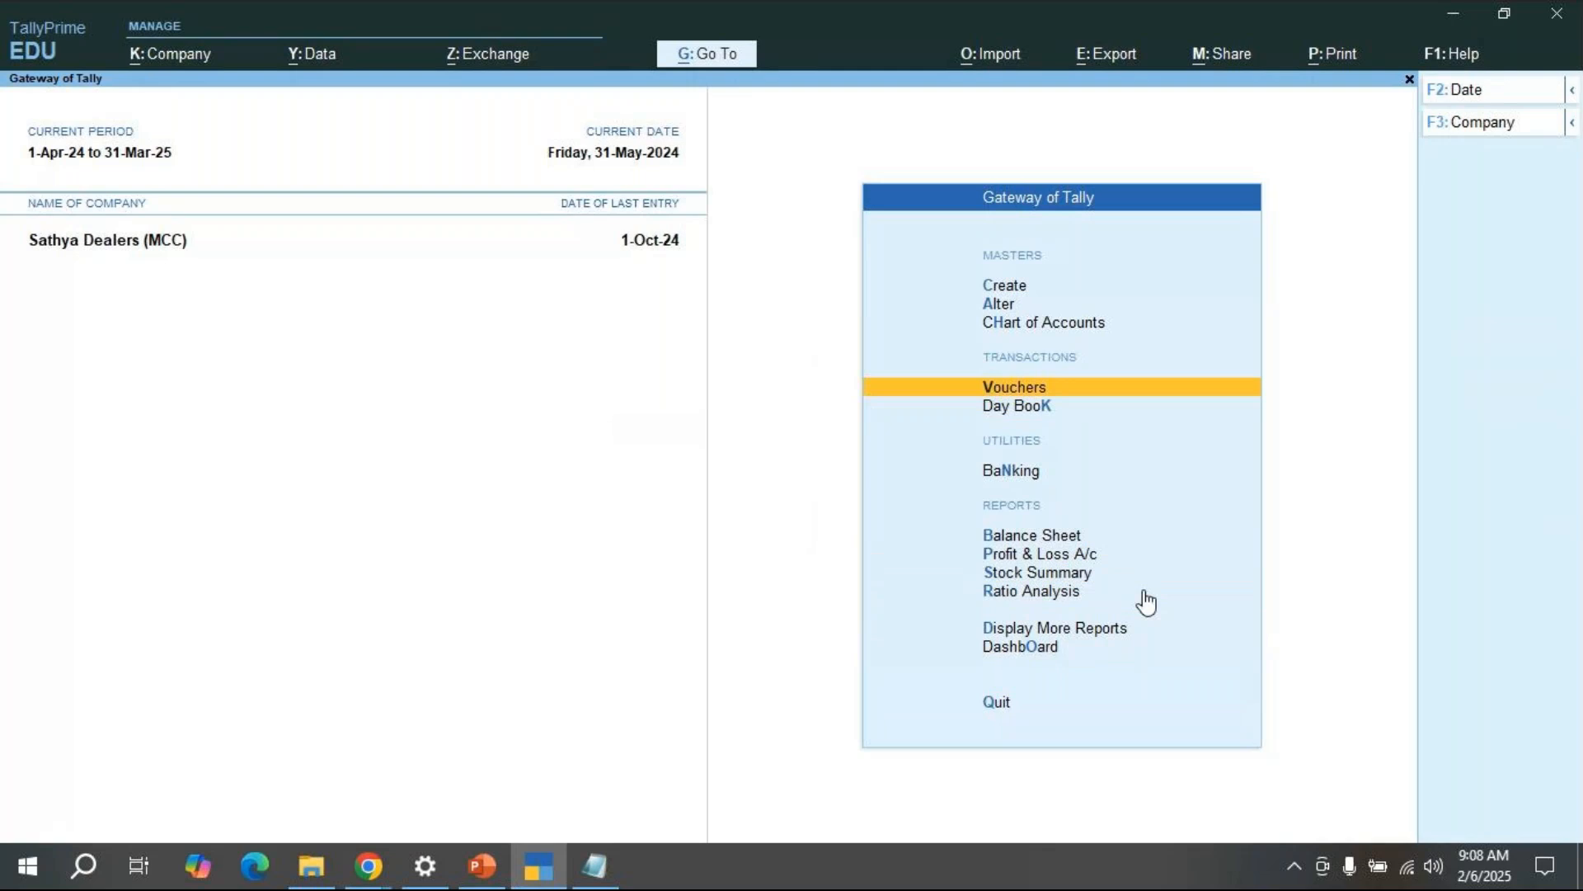
{"action": "key", "text": "Return"}
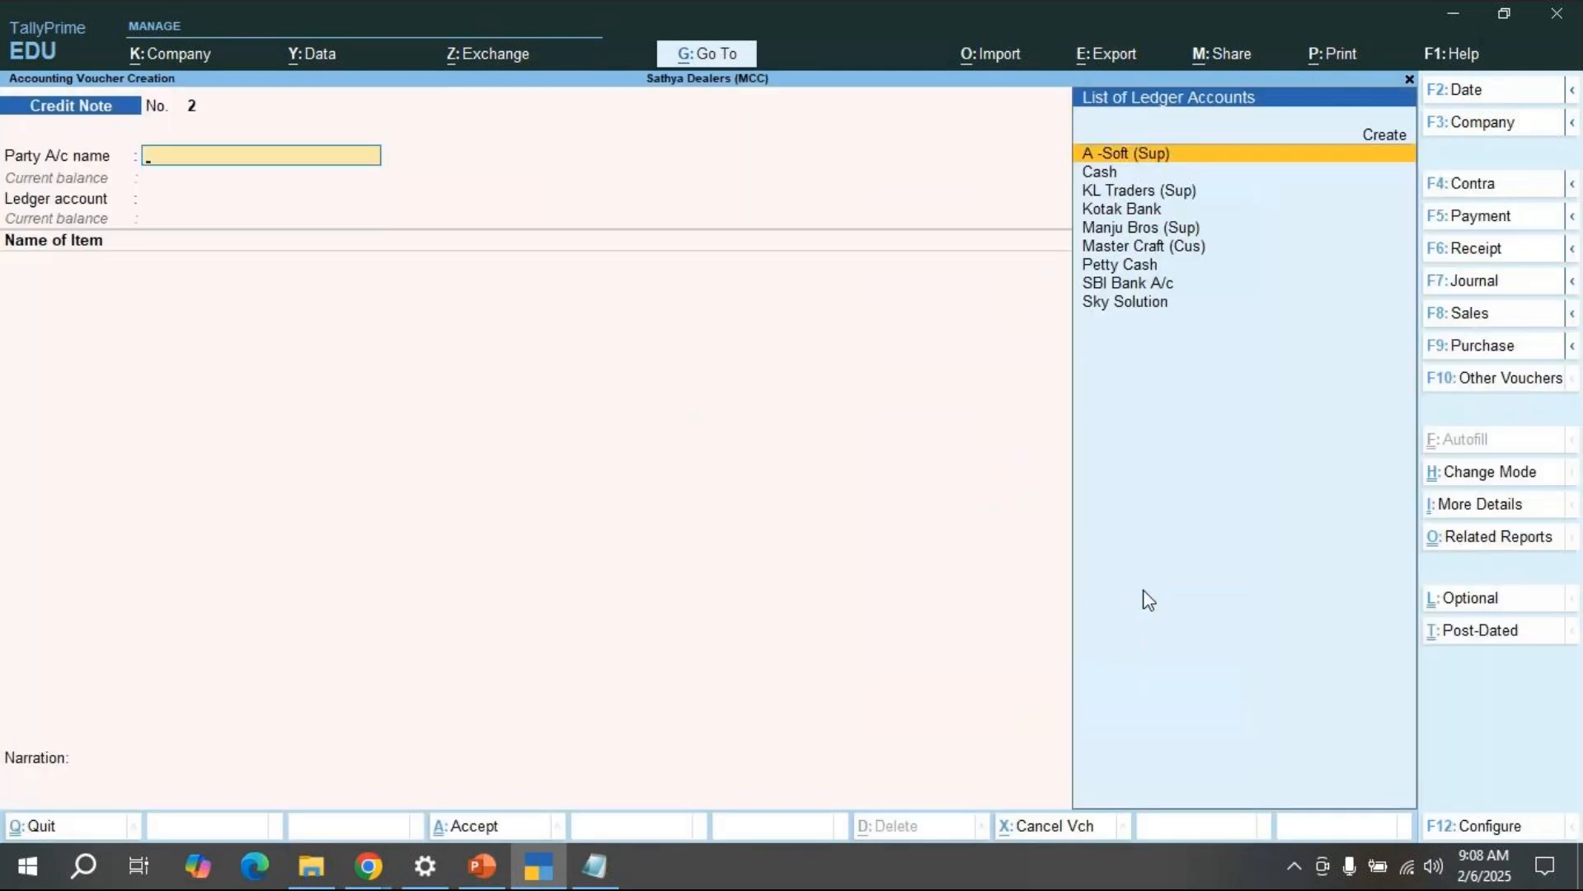
{"action": "key", "text": "Escape"}
{"action": "key", "text": "y"}
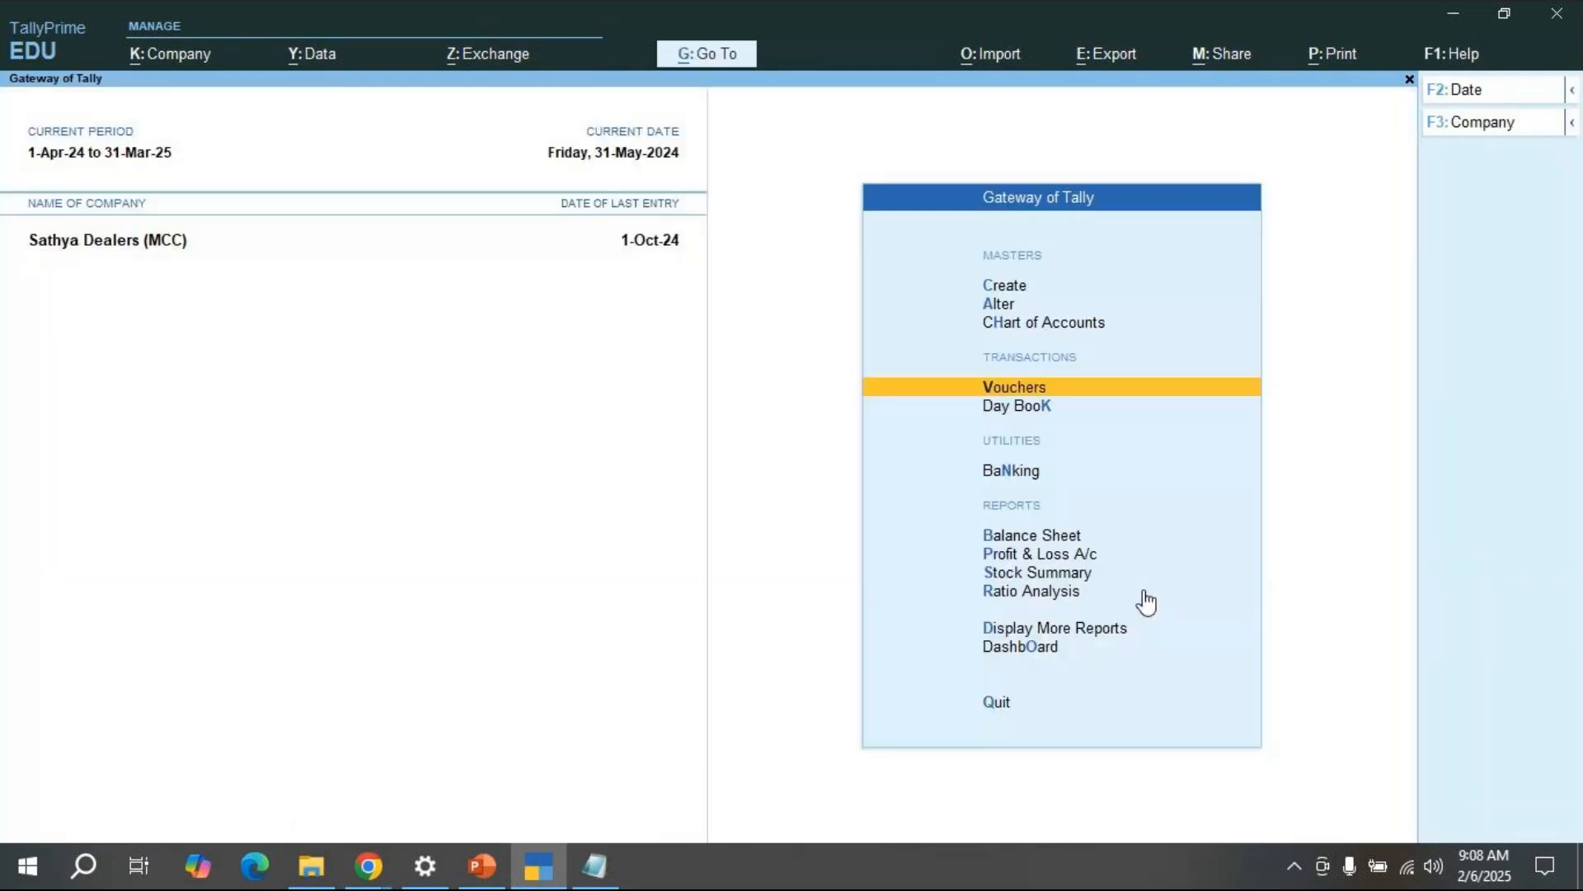
{"action": "key", "text": "Return"}
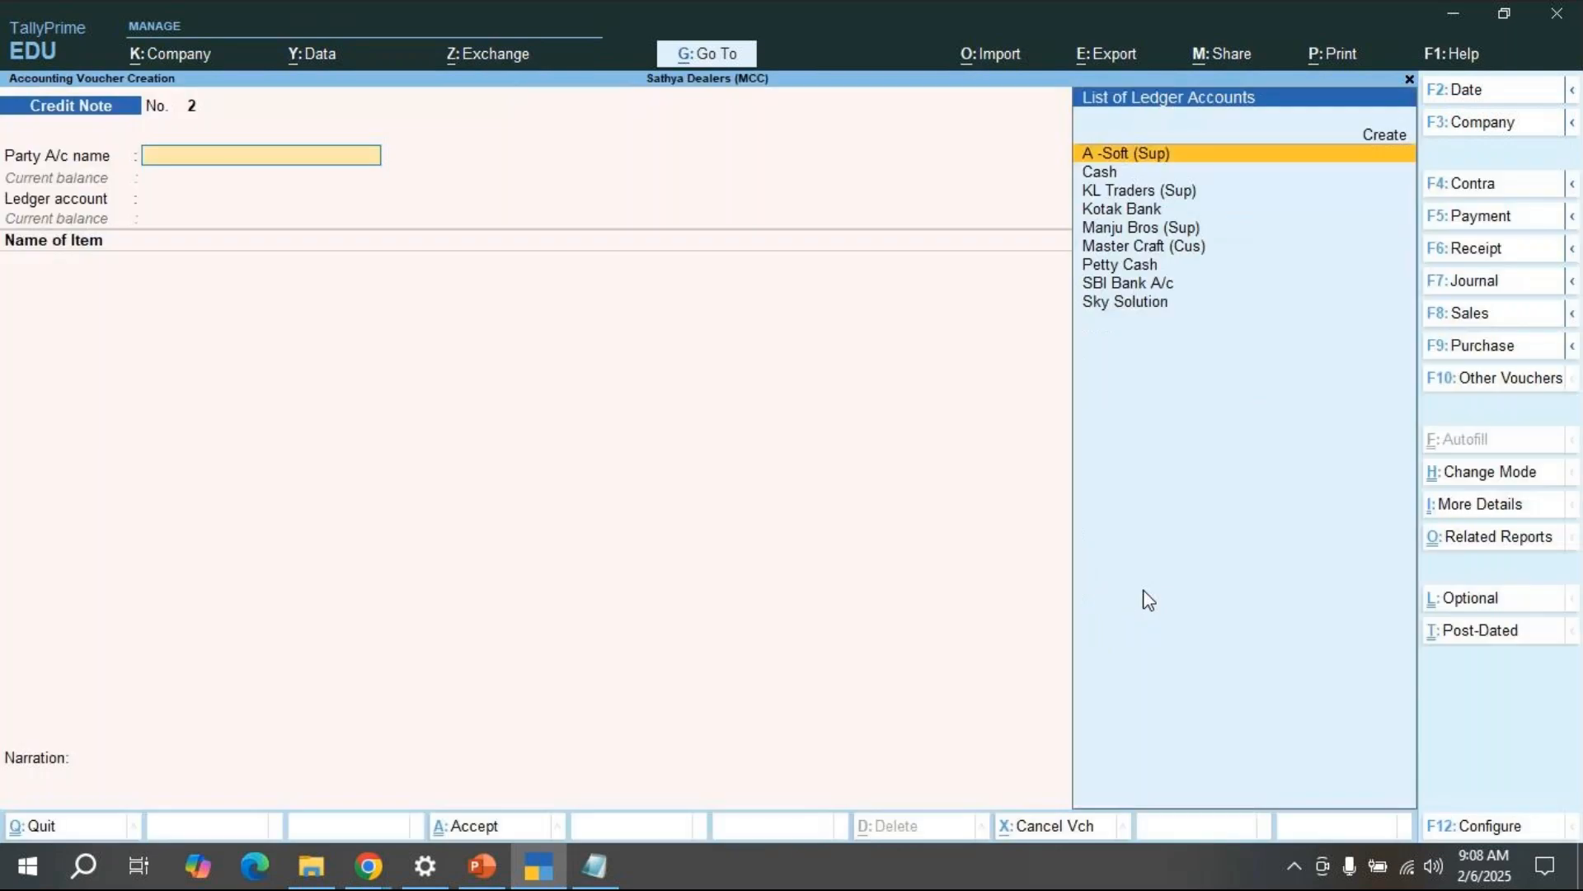
{"action": "left_click", "coordinate": [1473, 346]}
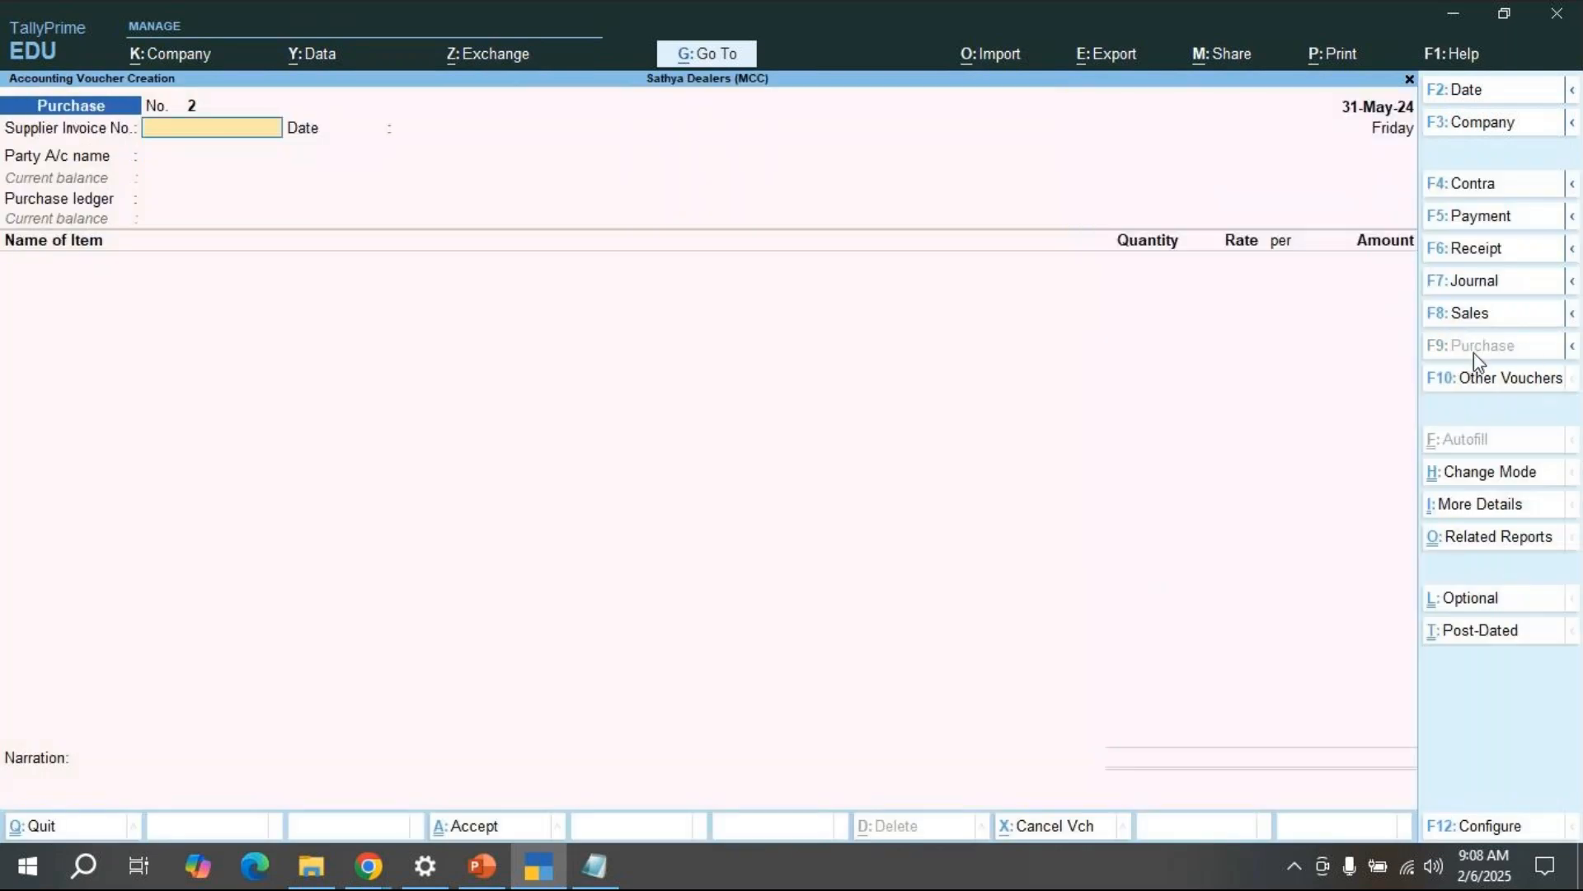
{"action": "type", "text": "pur/02"}
{"action": "key", "text": "alt+F2"}
{"action": "type", "text": "1"}
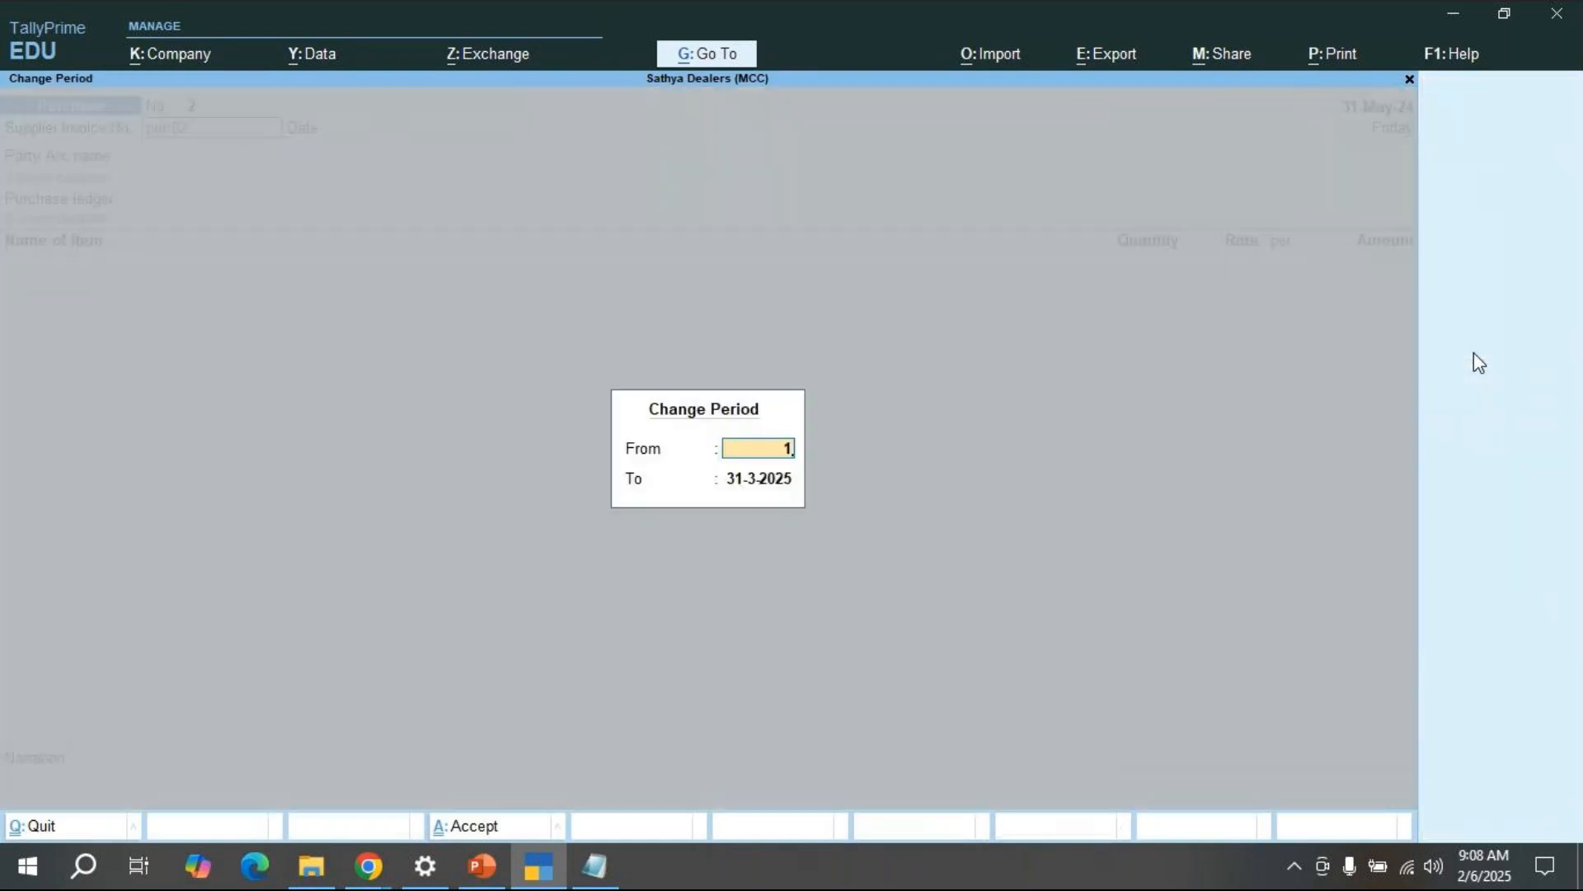
{"action": "type", "text": "-6"}
{"action": "key", "text": "BackSpace"}
{"action": "key", "text": "BackSpace"}
{"action": "key", "text": "BackSpace"}
{"action": "key", "text": "Escape"}
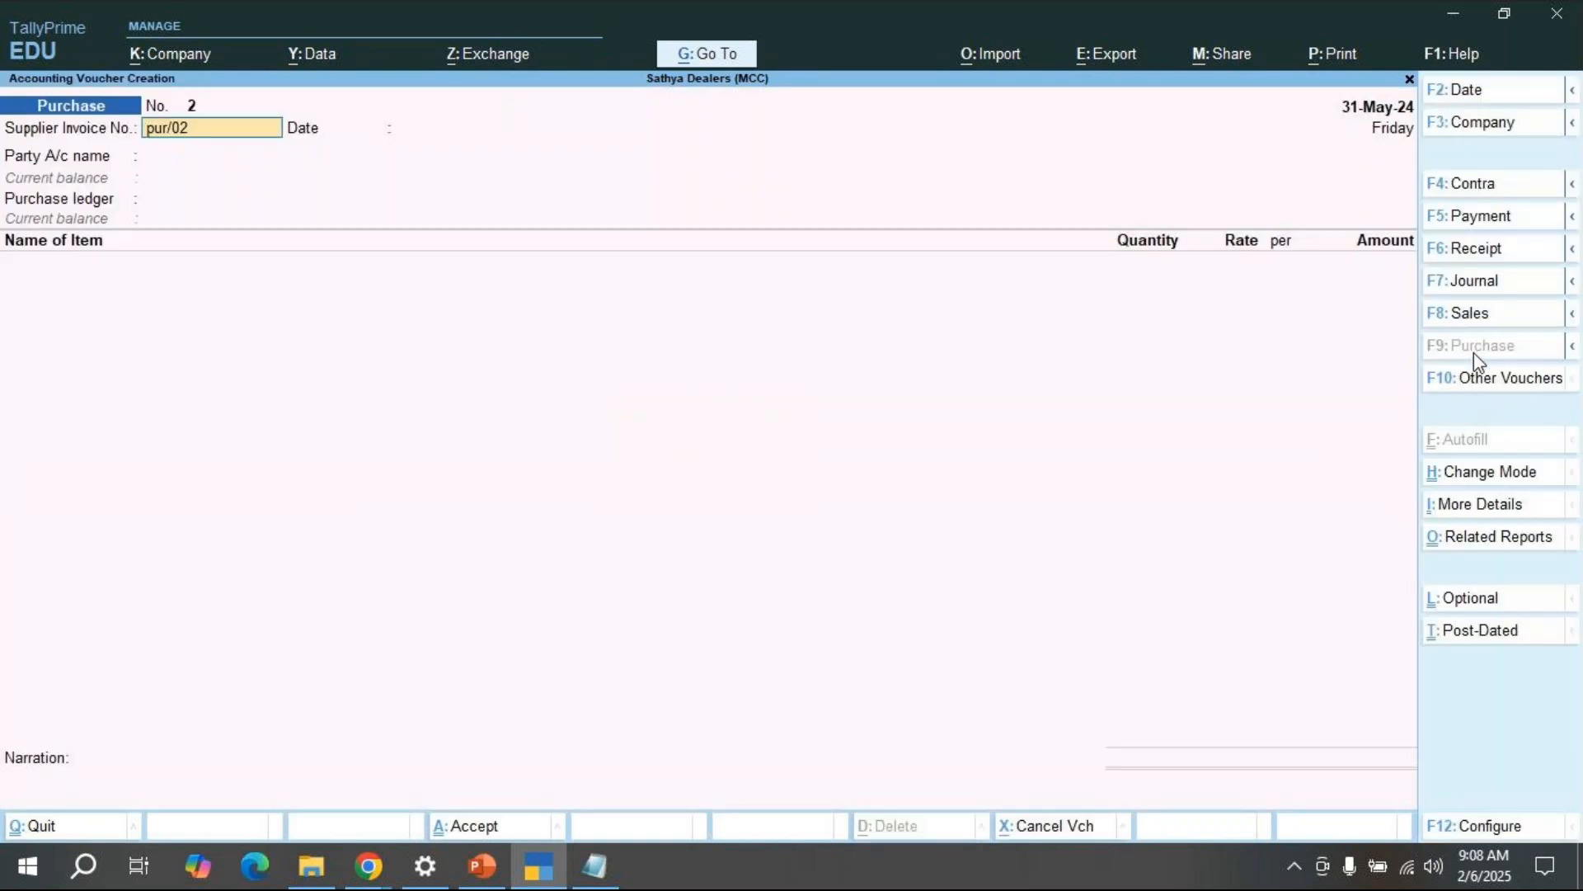
{"action": "key", "text": "ctrl"}
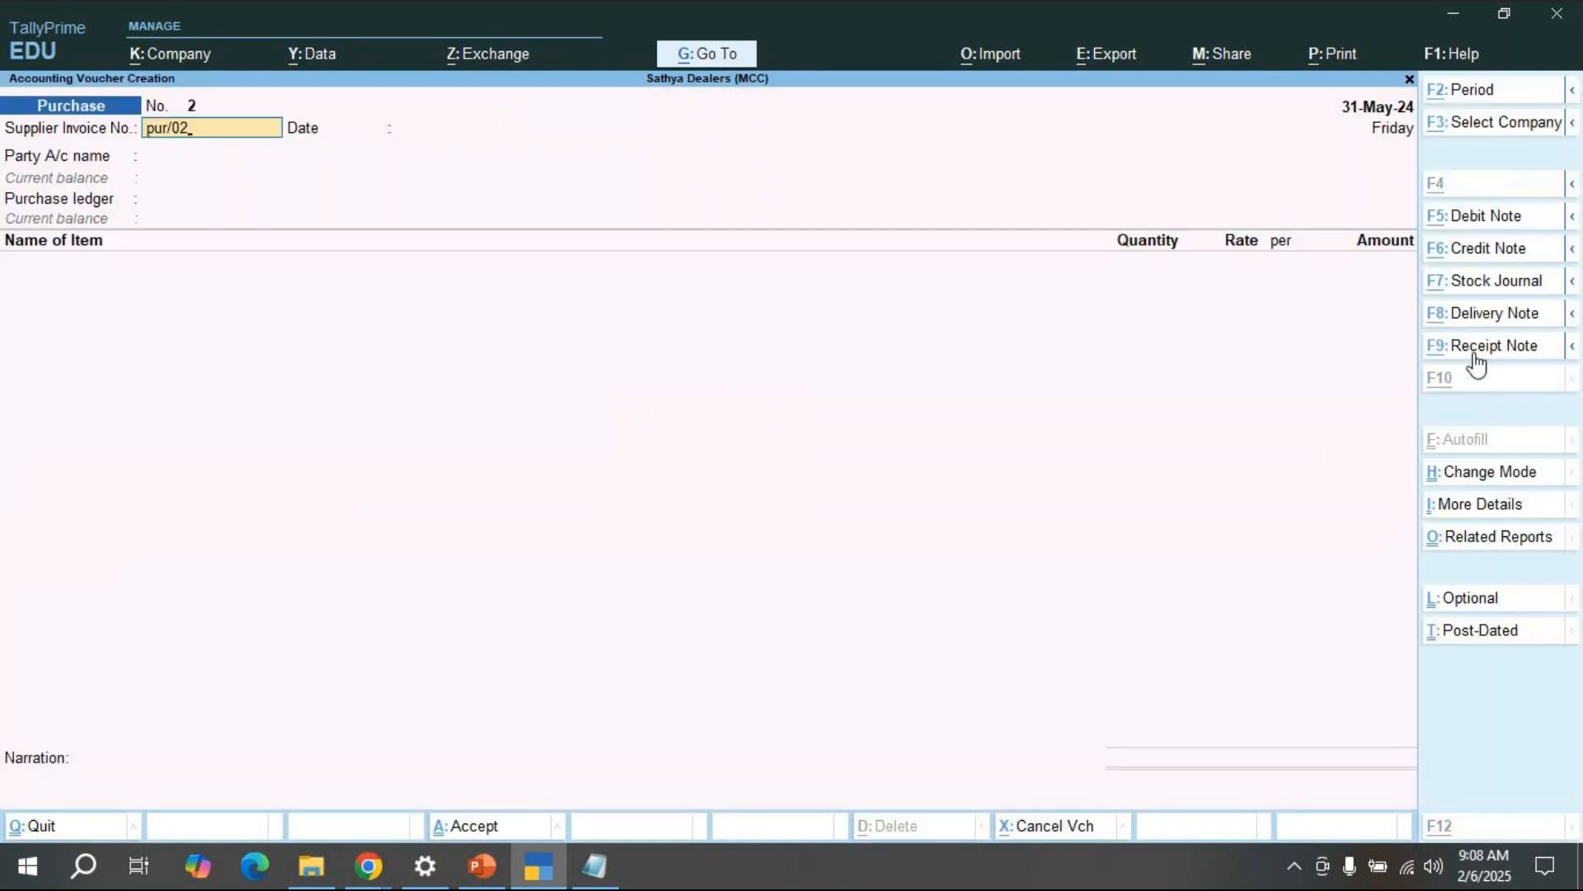
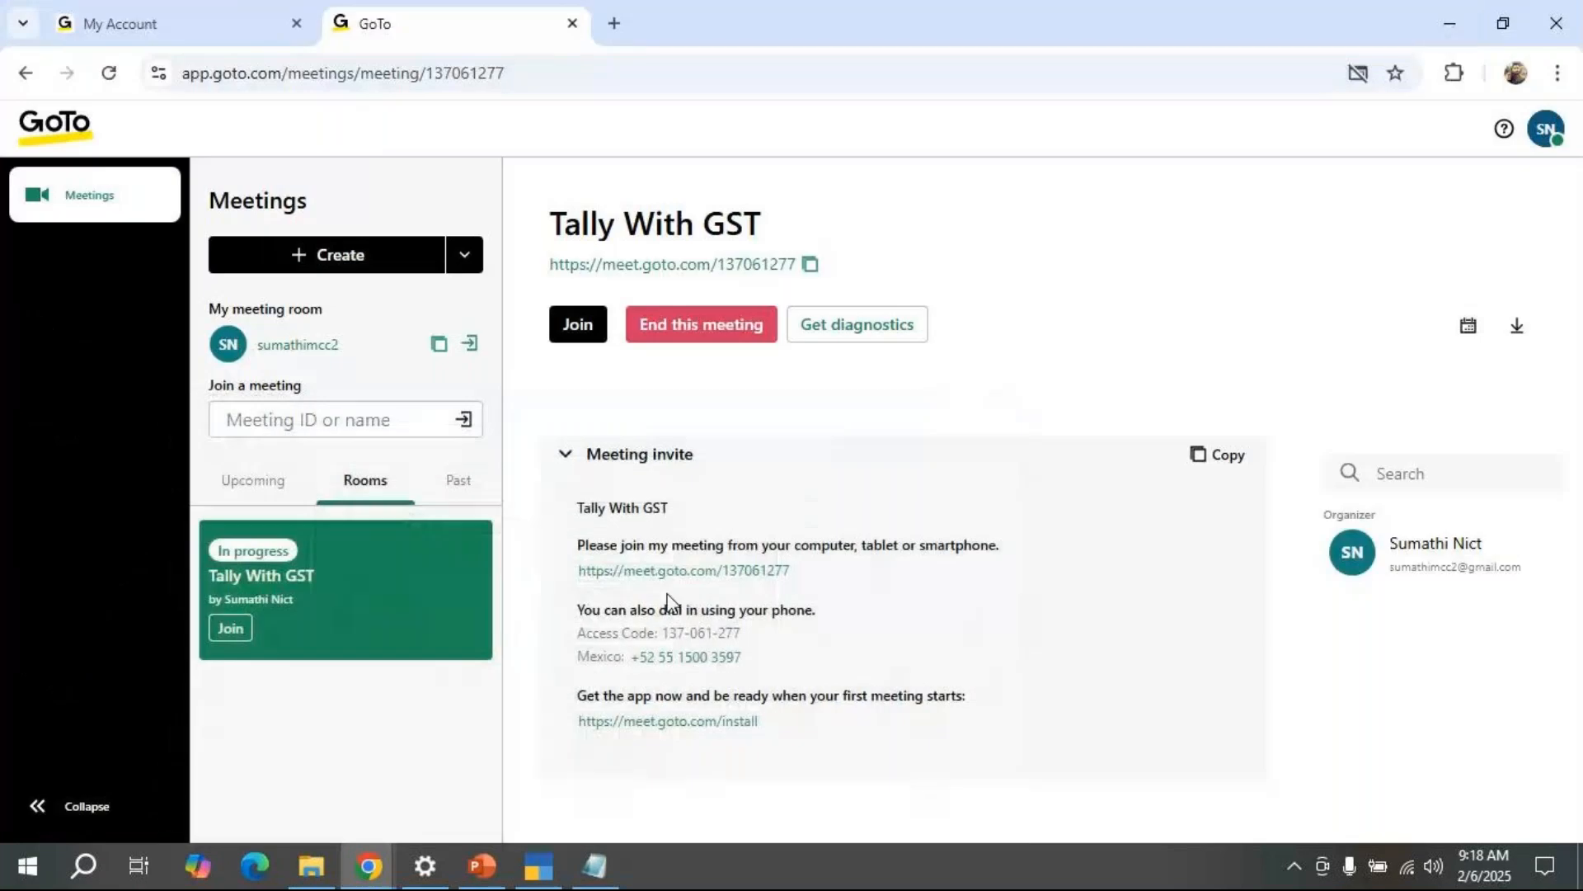
Step: Switch back from the browser to TallyPrime and examine the Stock Summary's closing balances by stock group
{"action": "left_click", "coordinate": [1451, 21]}
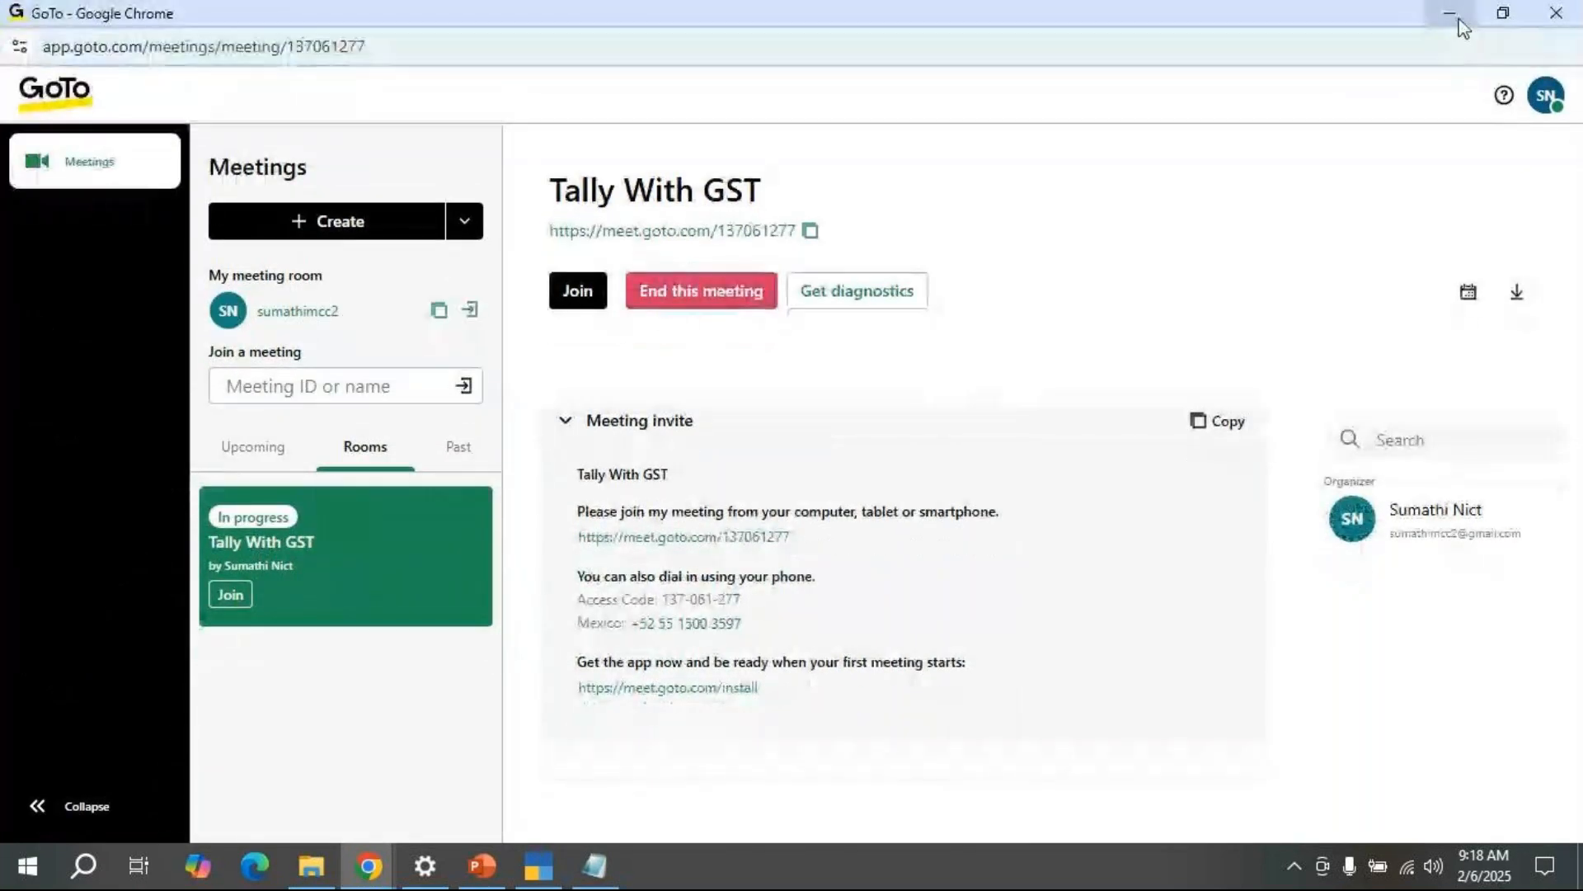
{"action": "left_click", "coordinate": [1451, 15]}
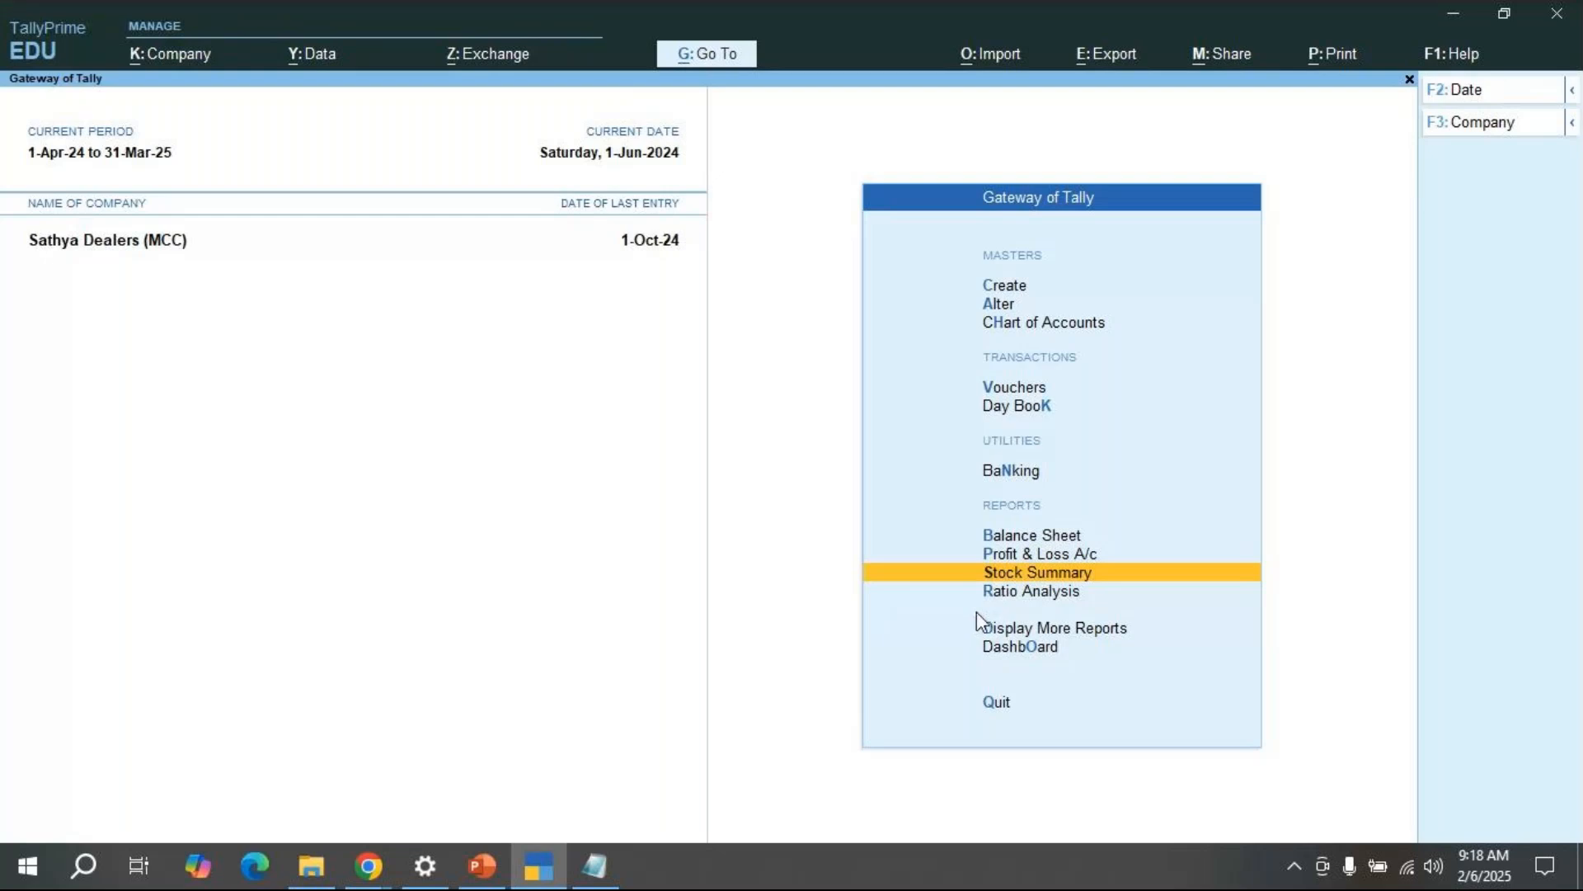
{"action": "key", "text": "Return"}
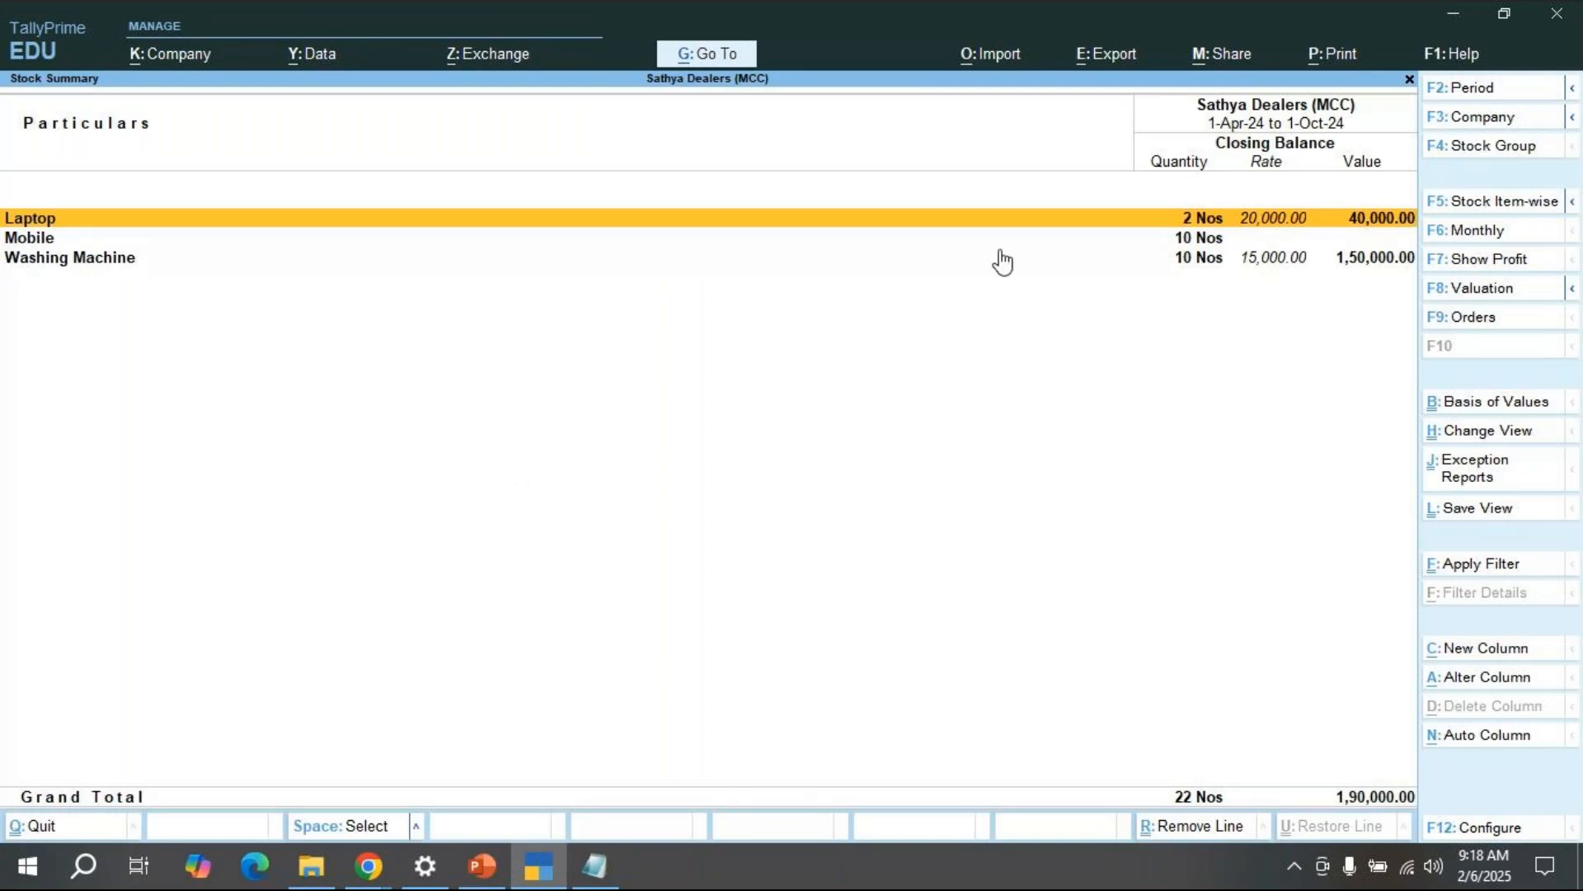
Step: Examine the closing balances of the Washing Machine and Laptop stock groups and return to the Gateway
{"action": "left_click", "coordinate": [1196, 260]}
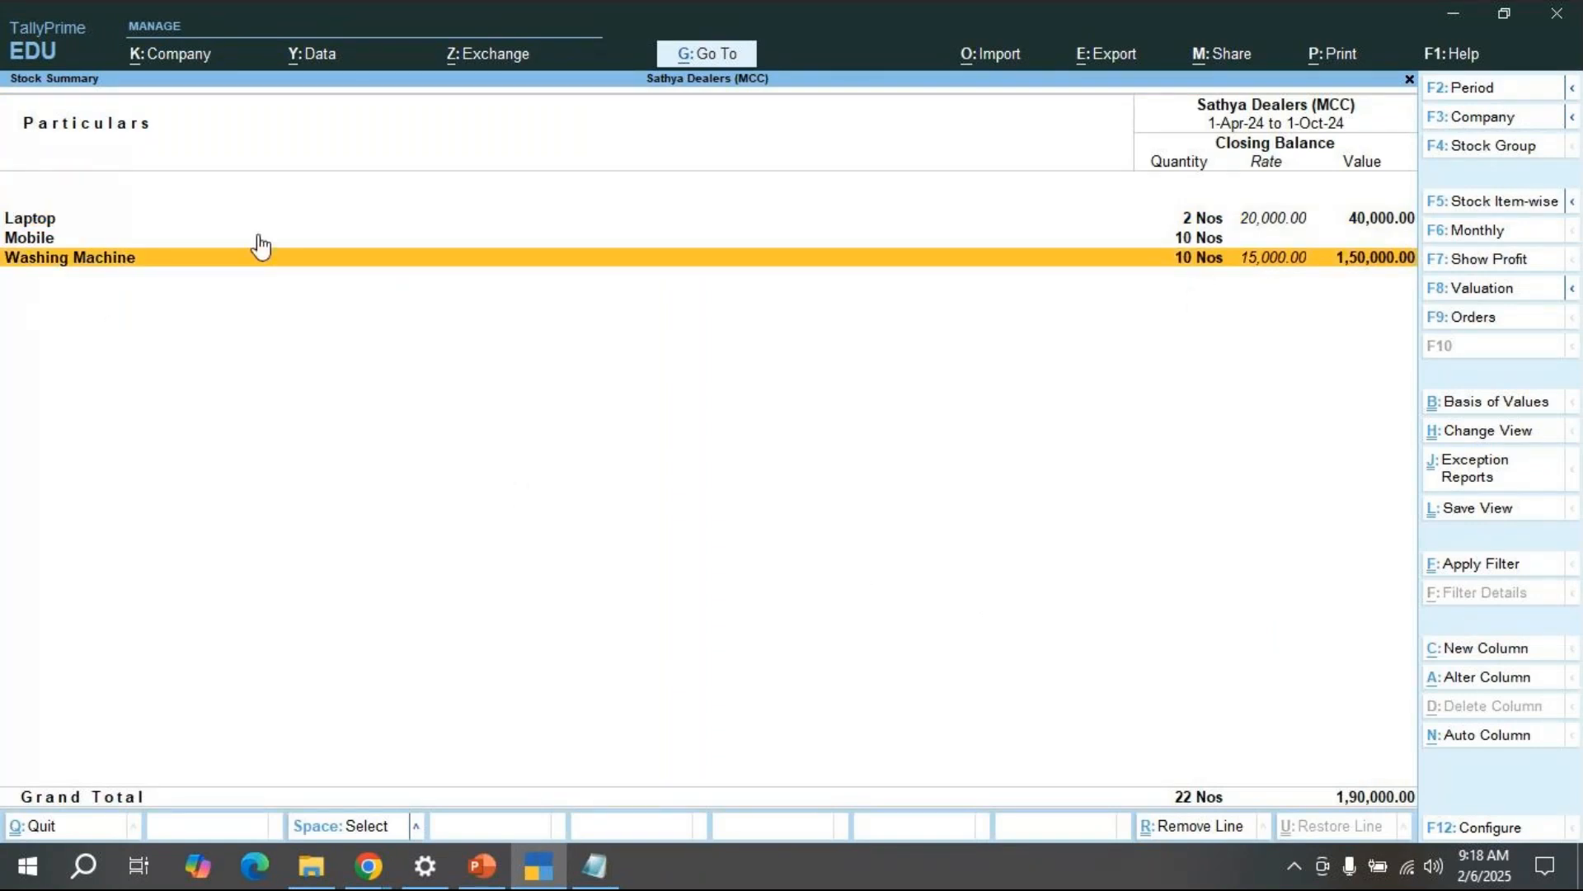
{"action": "left_click", "coordinate": [1193, 222]}
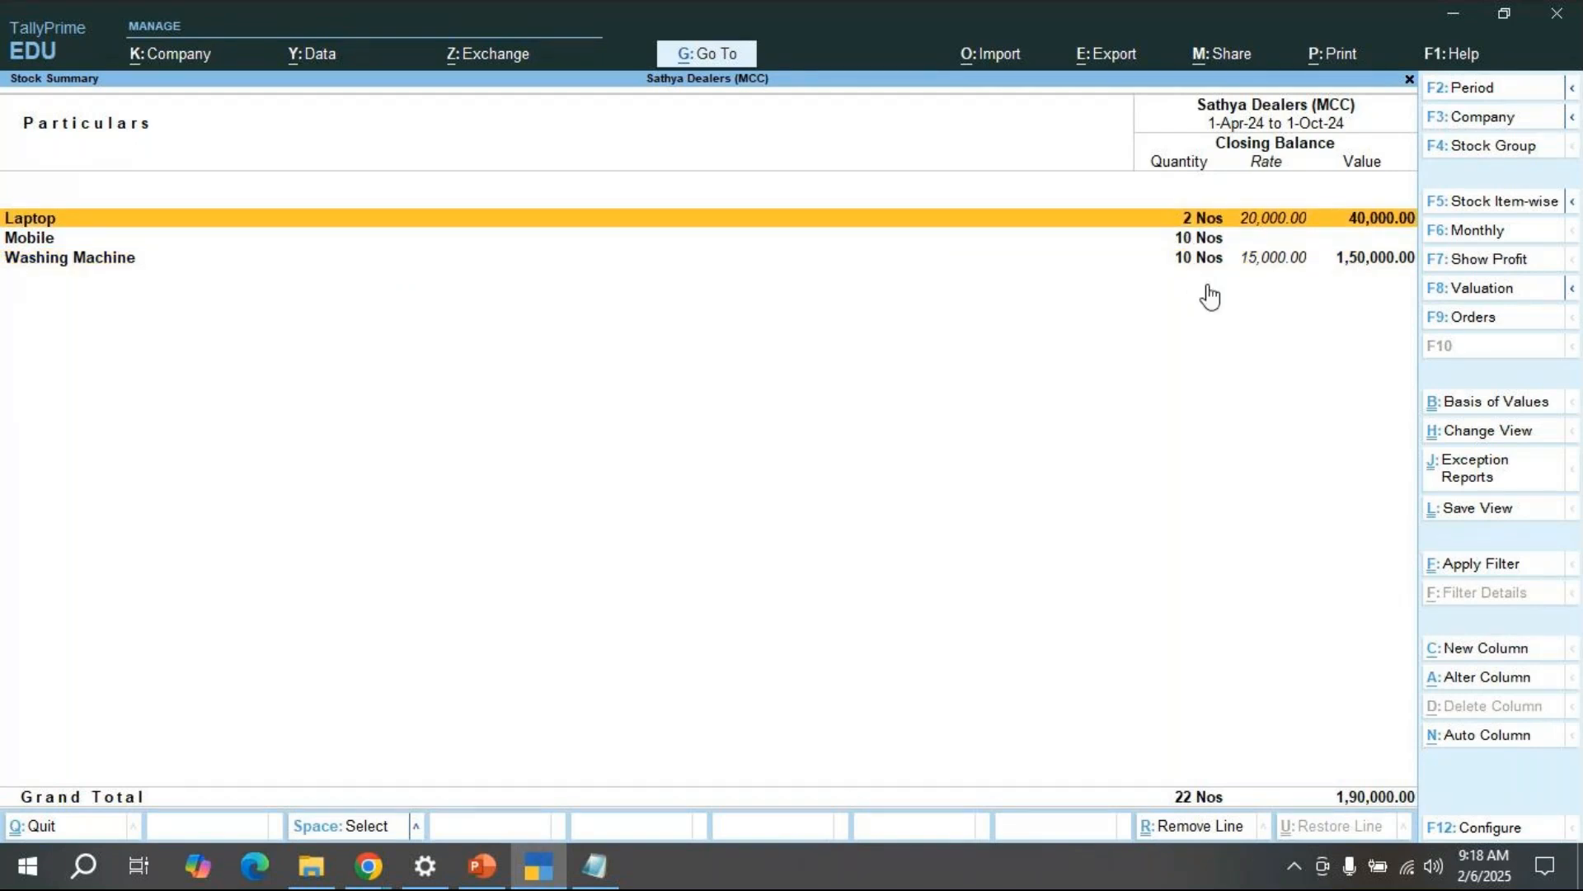
{"action": "key", "text": "Escape"}
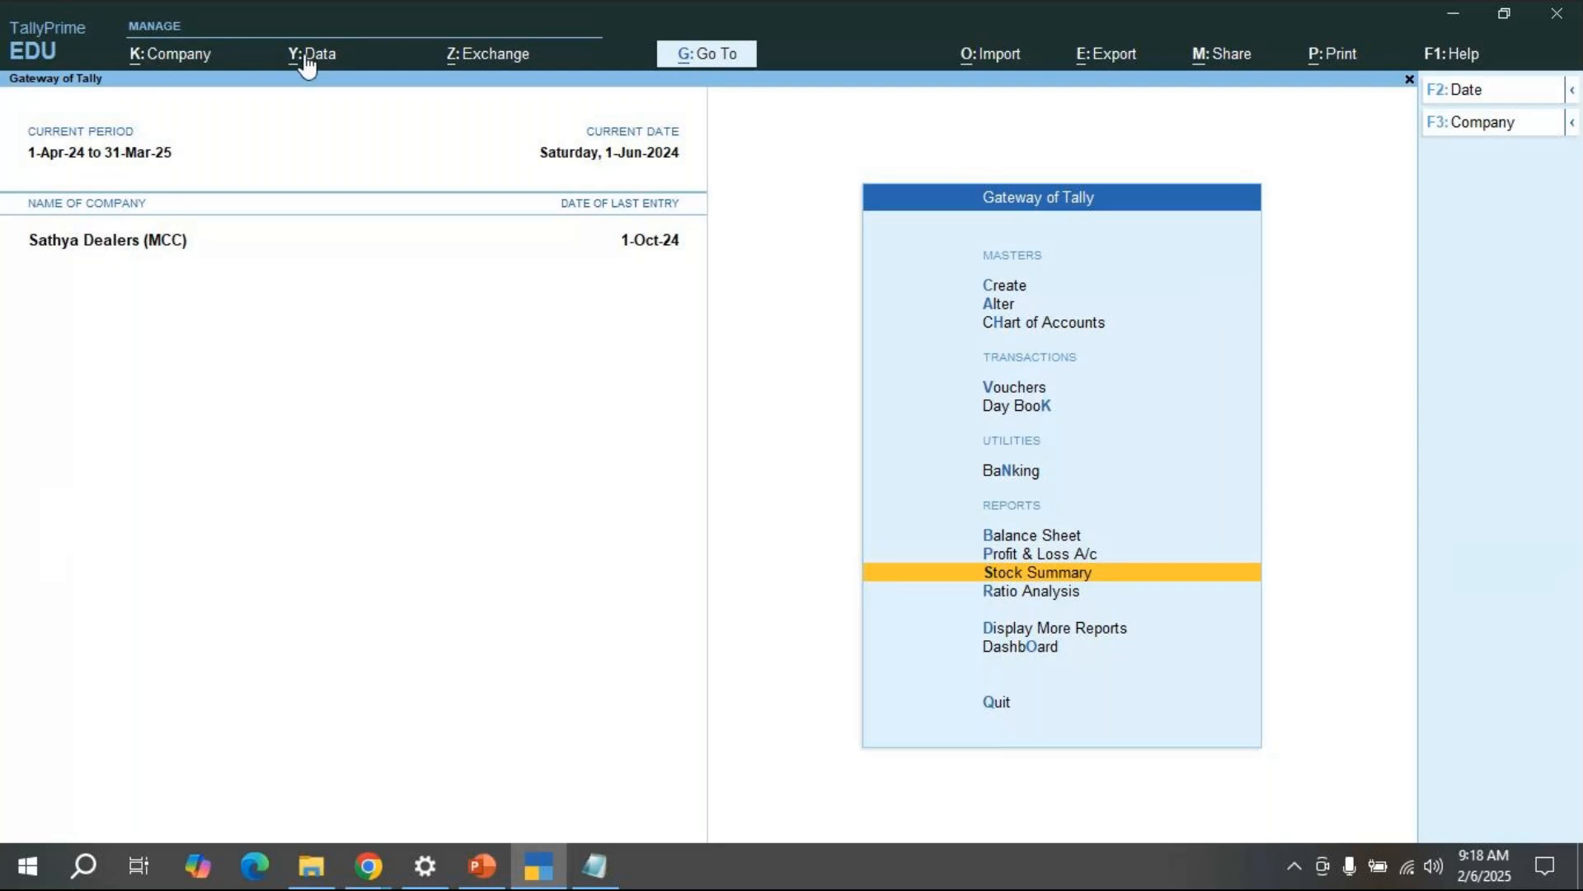
Step: Open the Bills Payable report and examine the pending supplier bills
{"action": "left_click", "coordinate": [711, 61]}
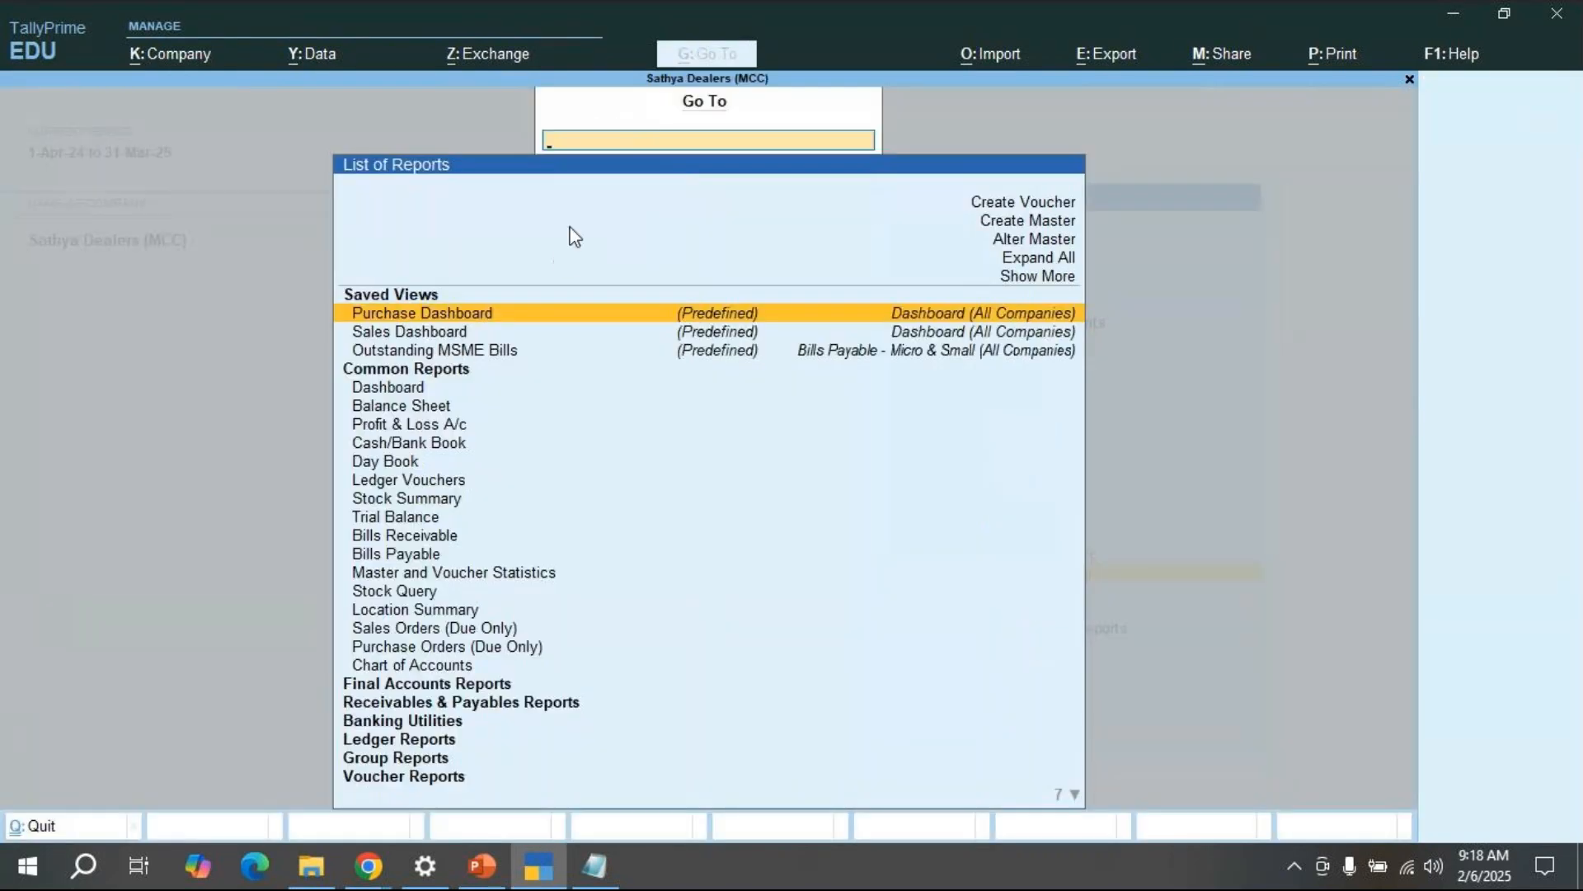
{"action": "type", "text": "Bills"}
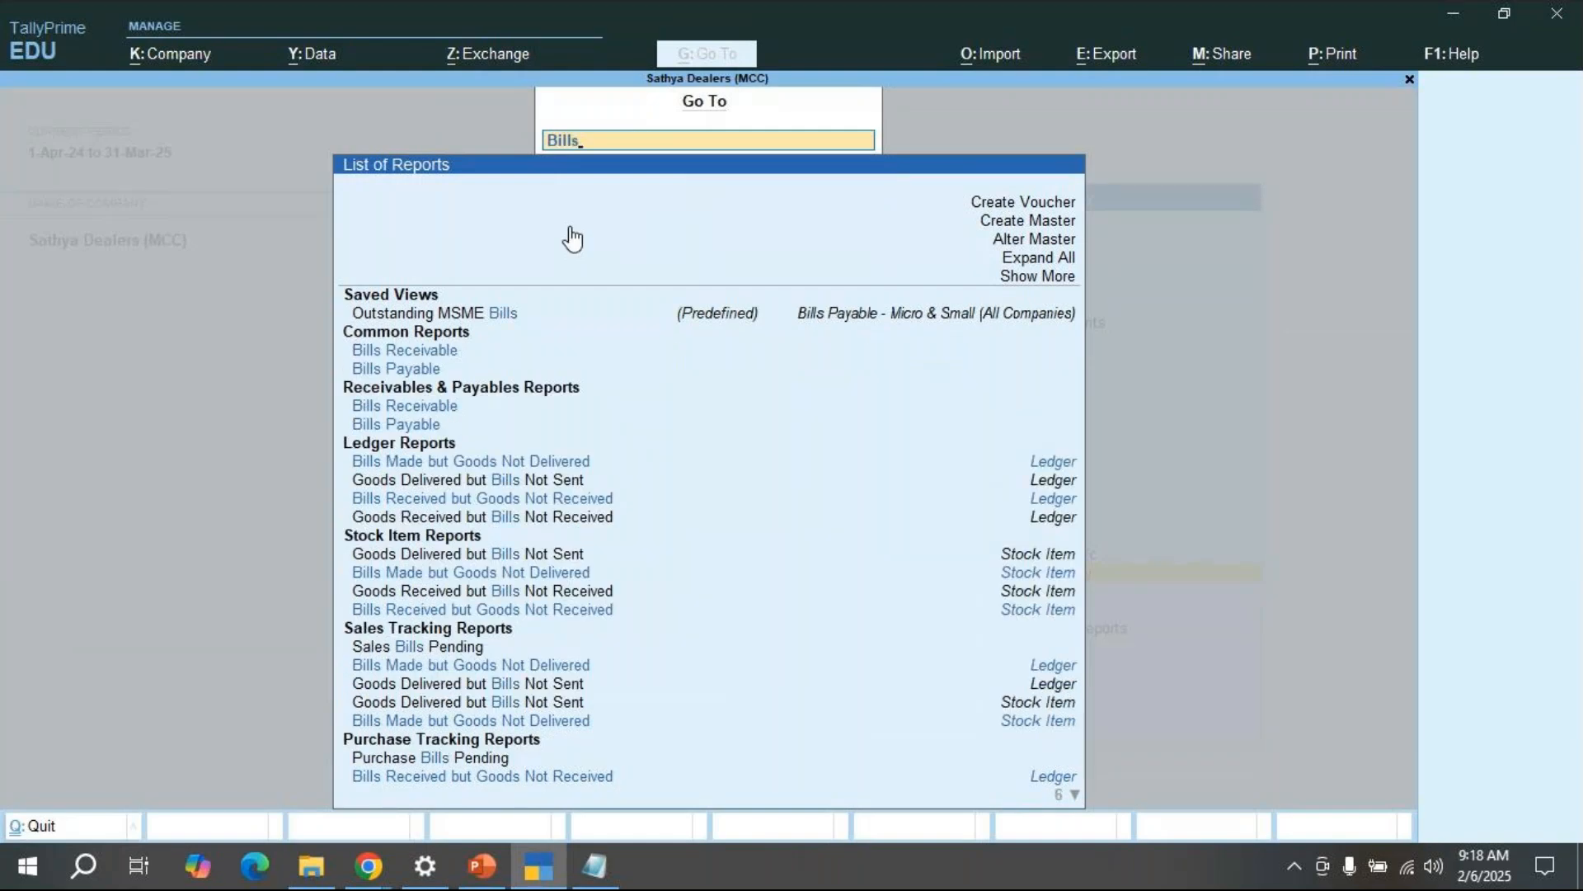
{"action": "left_click", "coordinate": [427, 373]}
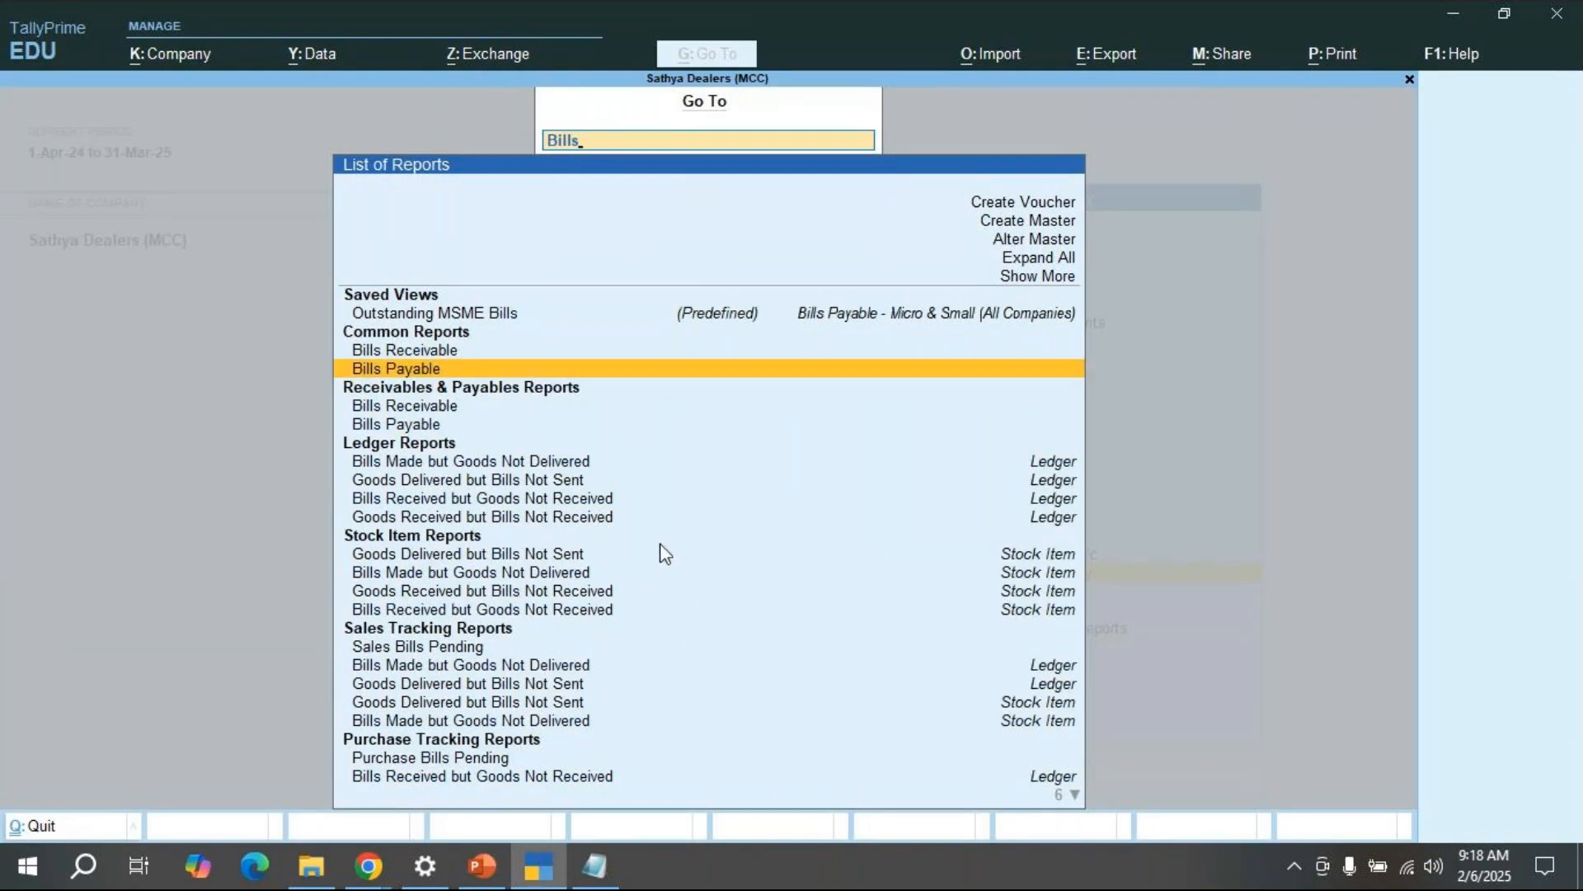
{"action": "key", "text": "Return"}
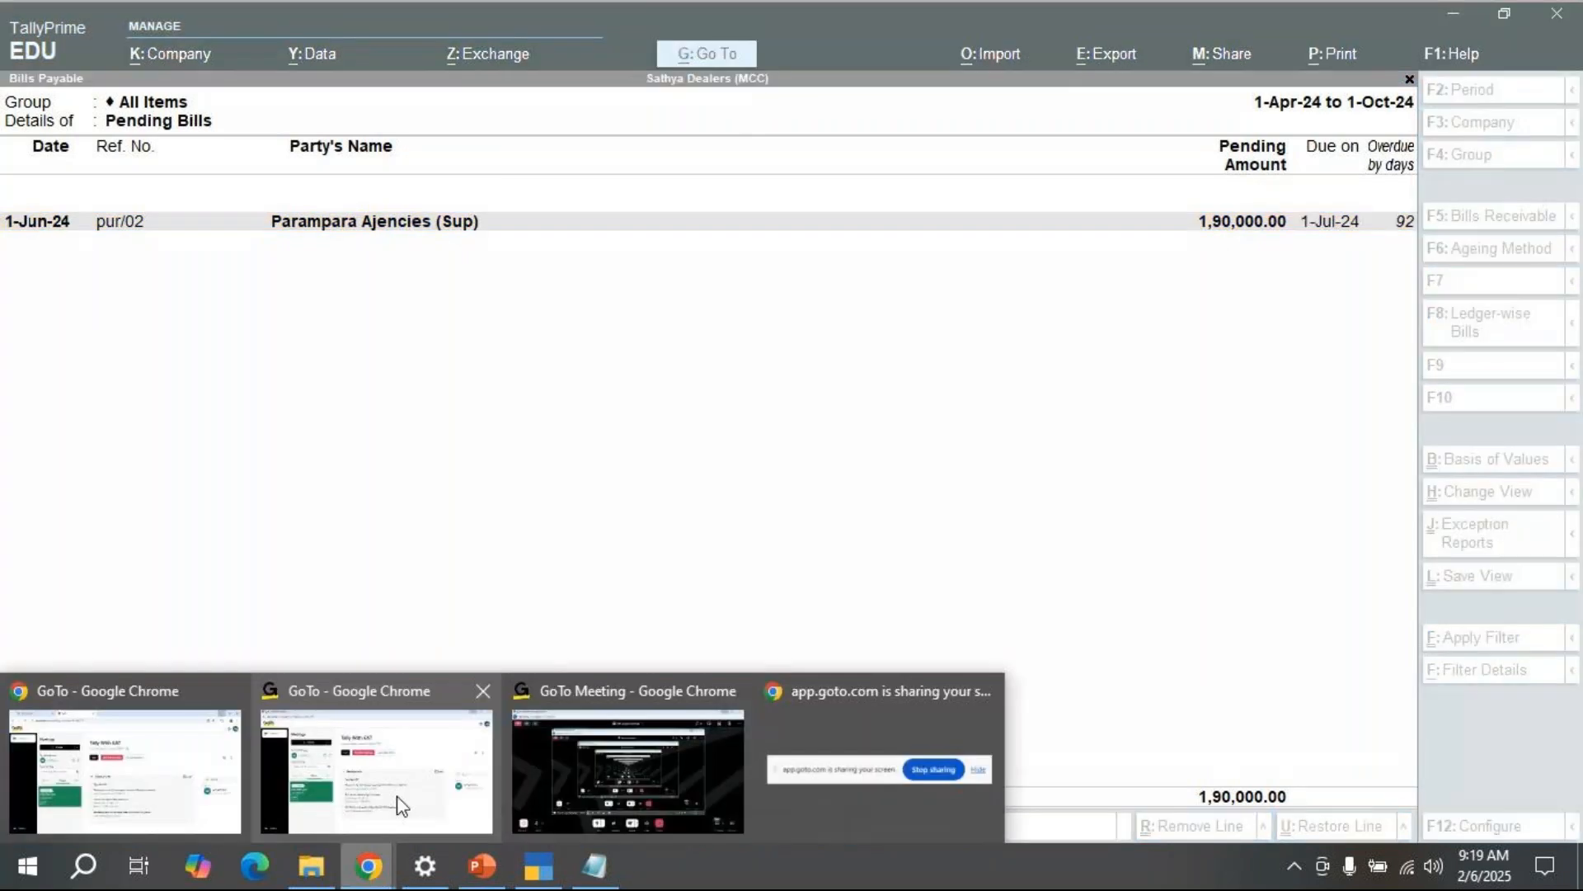
Step: Switch to the GoTo Meeting window, check its chat, and return to TallyPrime's Gateway
{"action": "left_click", "coordinate": [610, 801]}
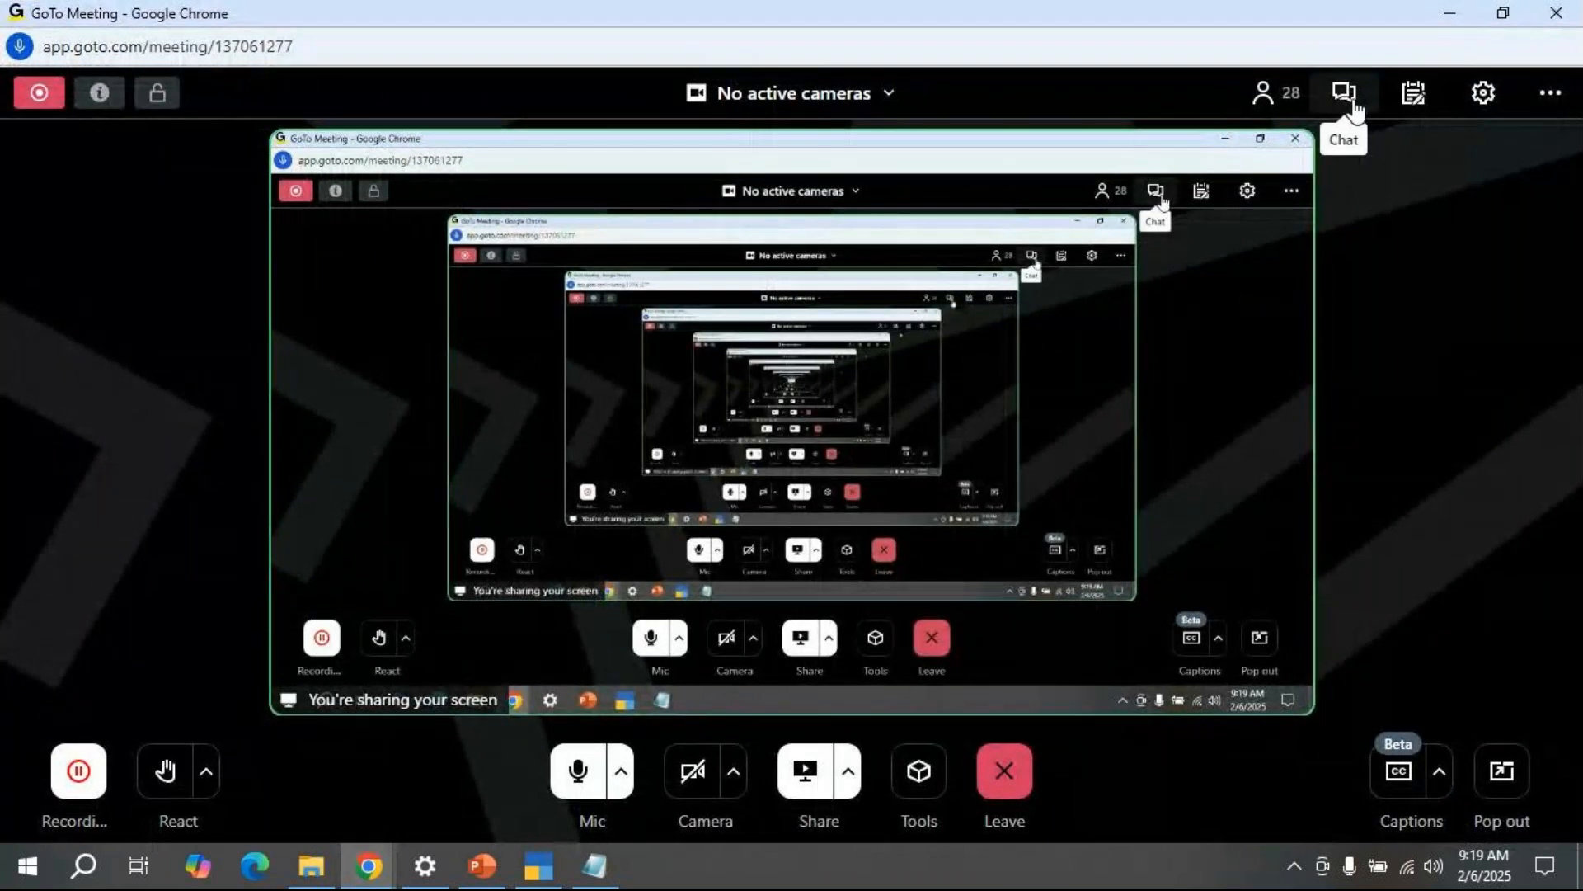
{"action": "left_click", "coordinate": [1345, 95]}
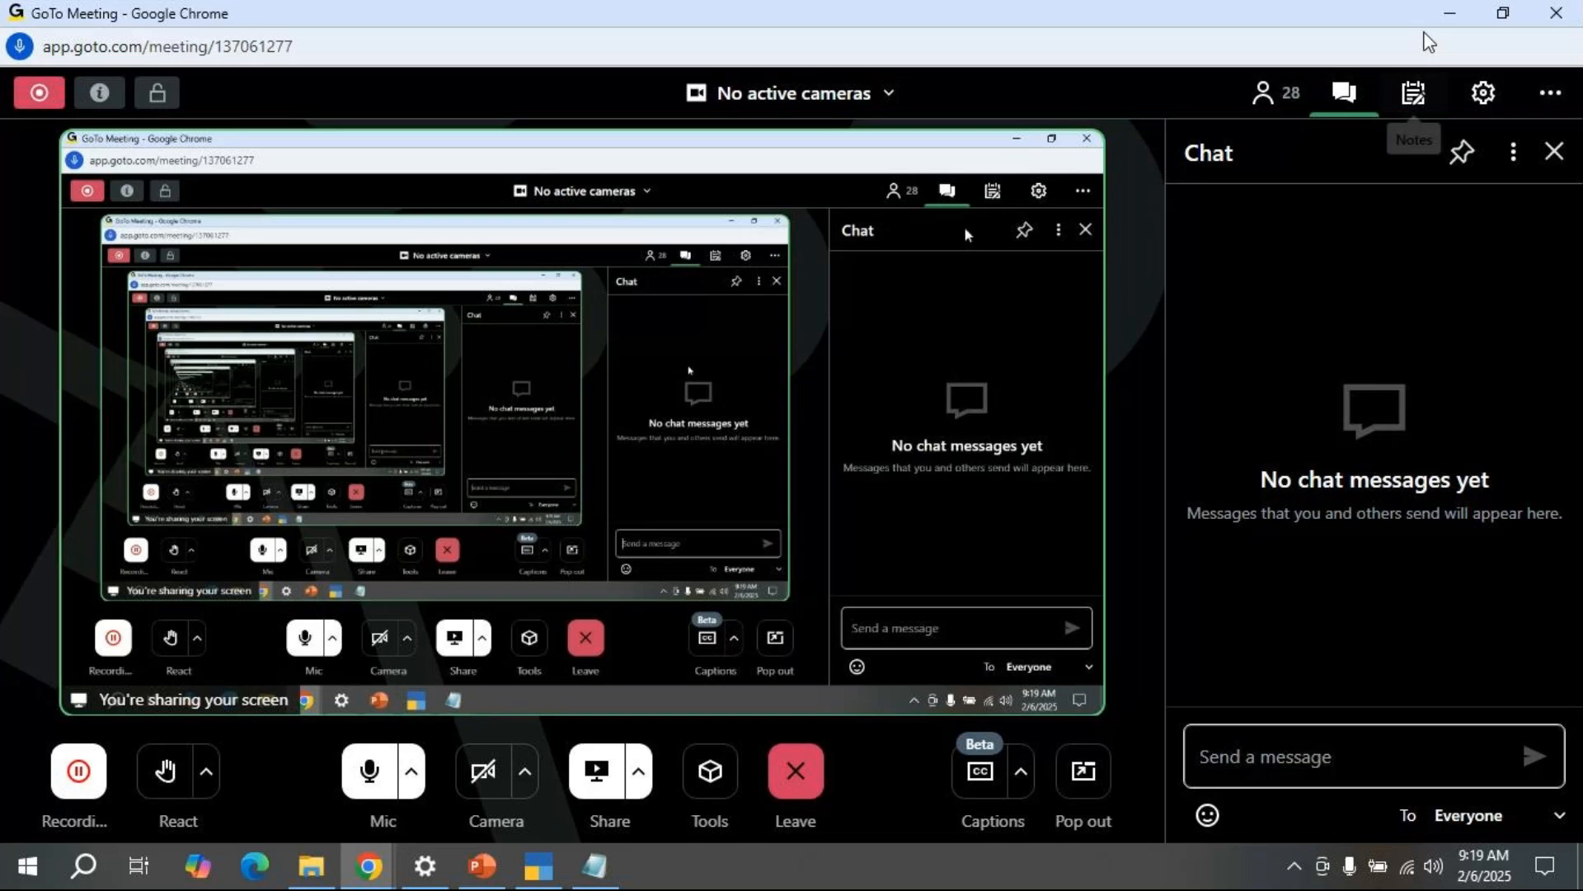
{"action": "left_click", "coordinate": [1450, 13]}
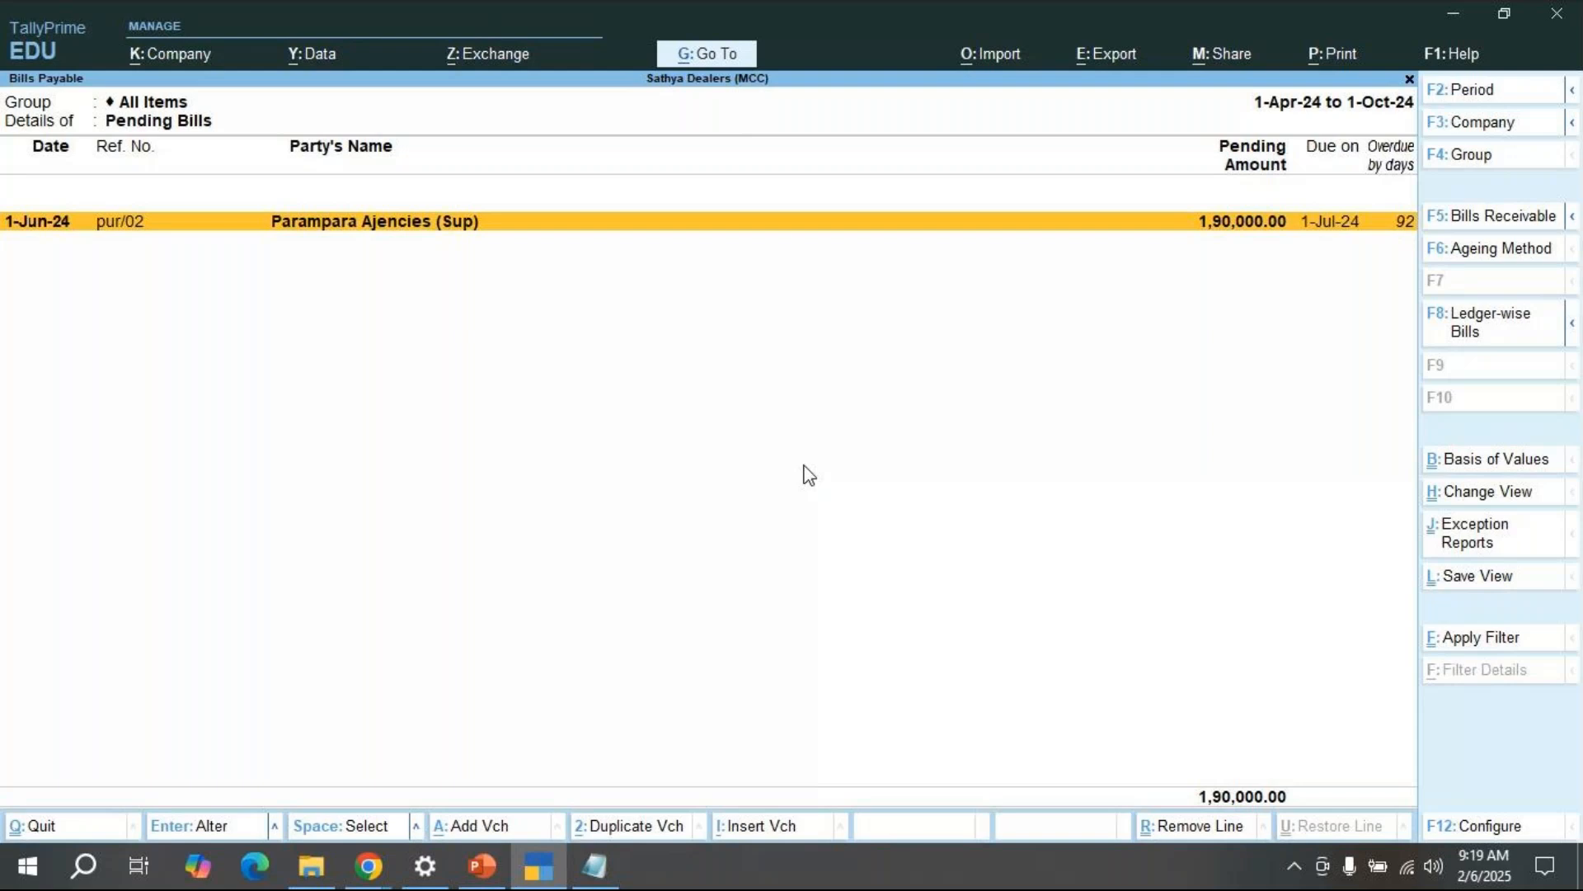
{"action": "left_click", "coordinate": [367, 868]}
{"action": "key", "text": "Escape"}
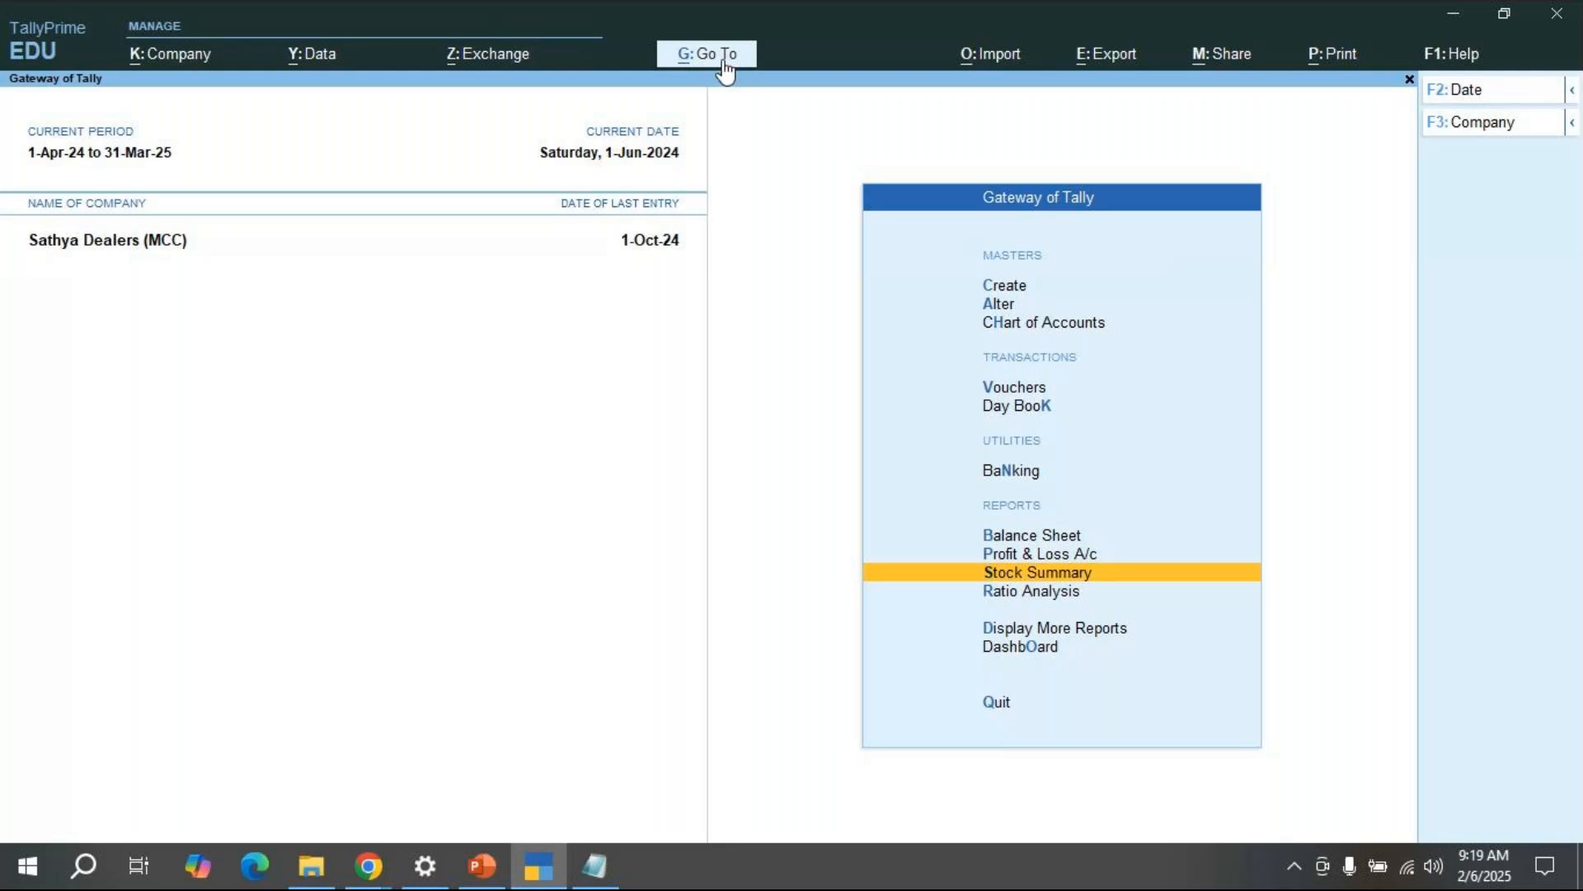
Step: Start a new Sales voucher and set its date to 2-6-2024
{"action": "key", "text": "Up"}
{"action": "key", "text": "Up"}
{"action": "key", "text": "Up"}
{"action": "key", "text": "Up"}
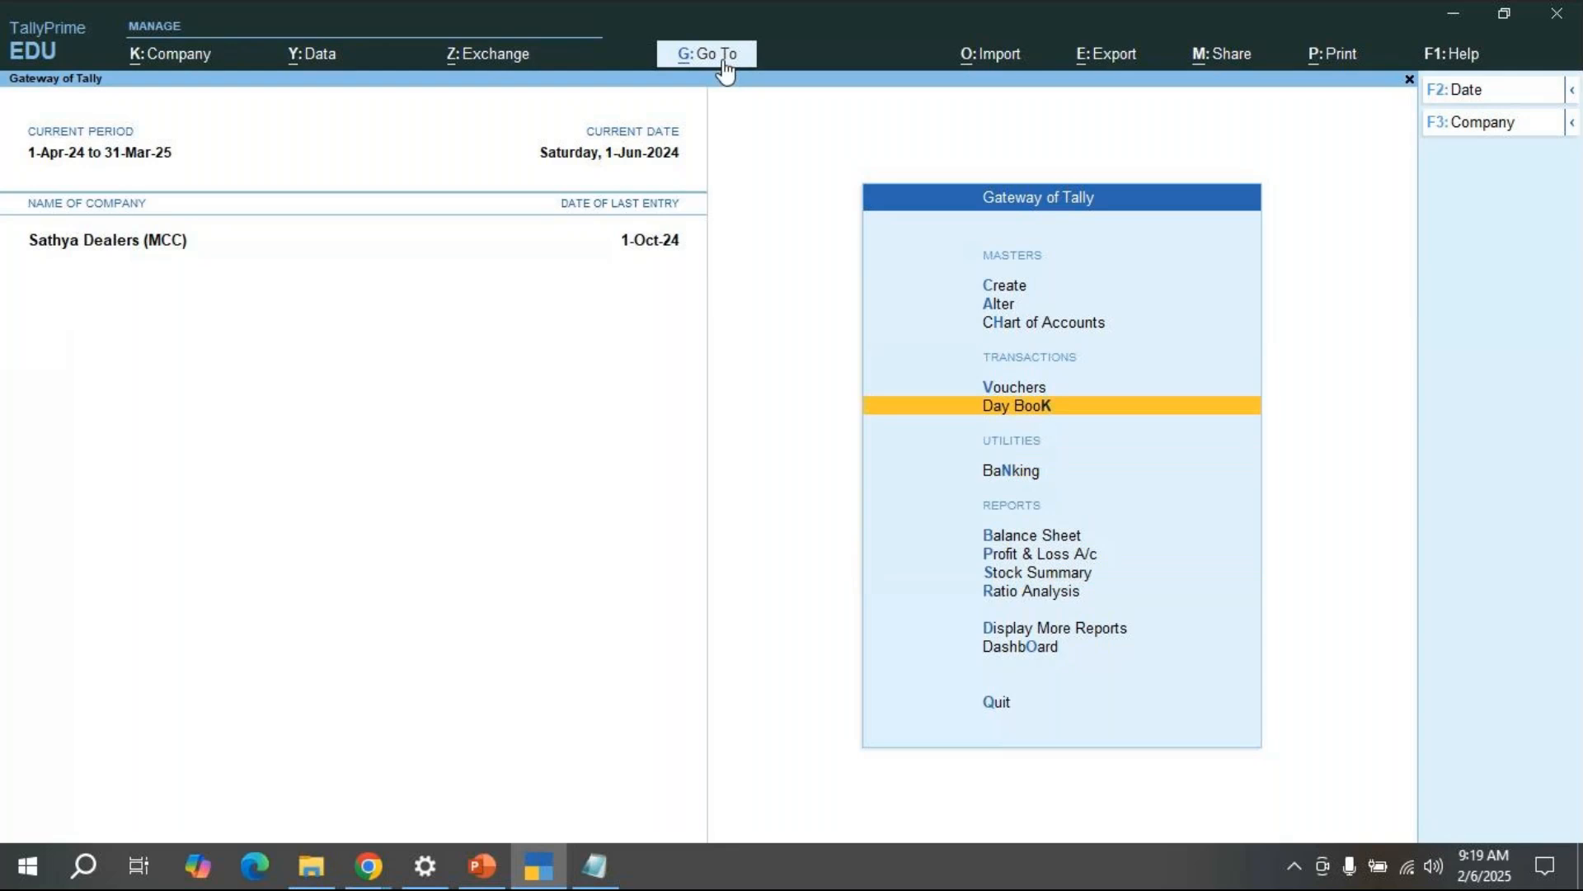
{"action": "key", "text": "Up"}
{"action": "key", "text": "Return"}
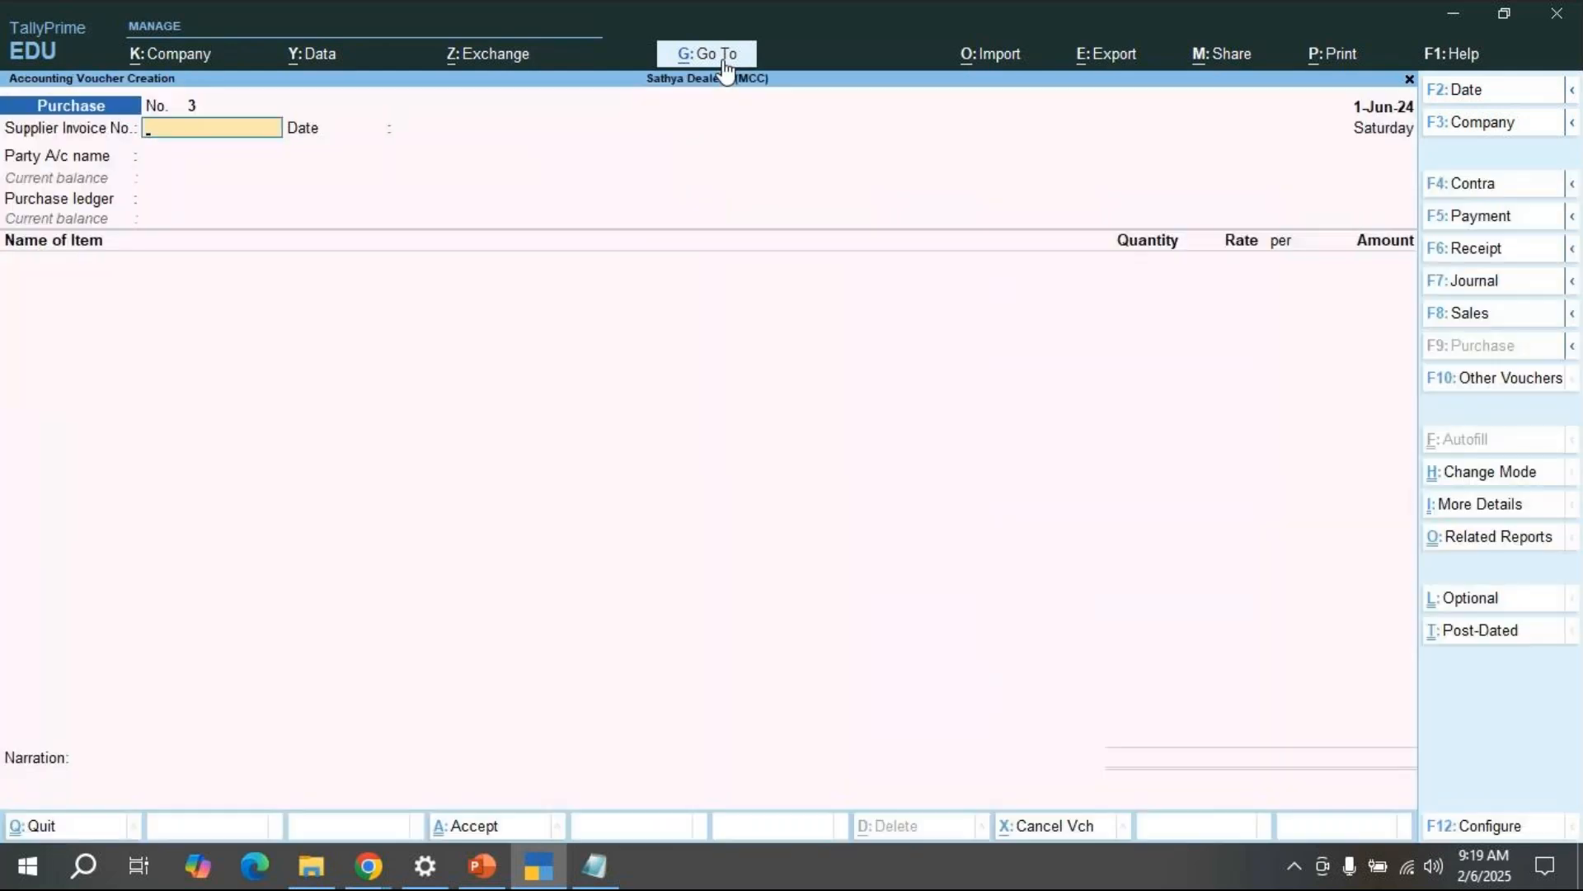
{"action": "left_click", "coordinate": [1465, 313]}
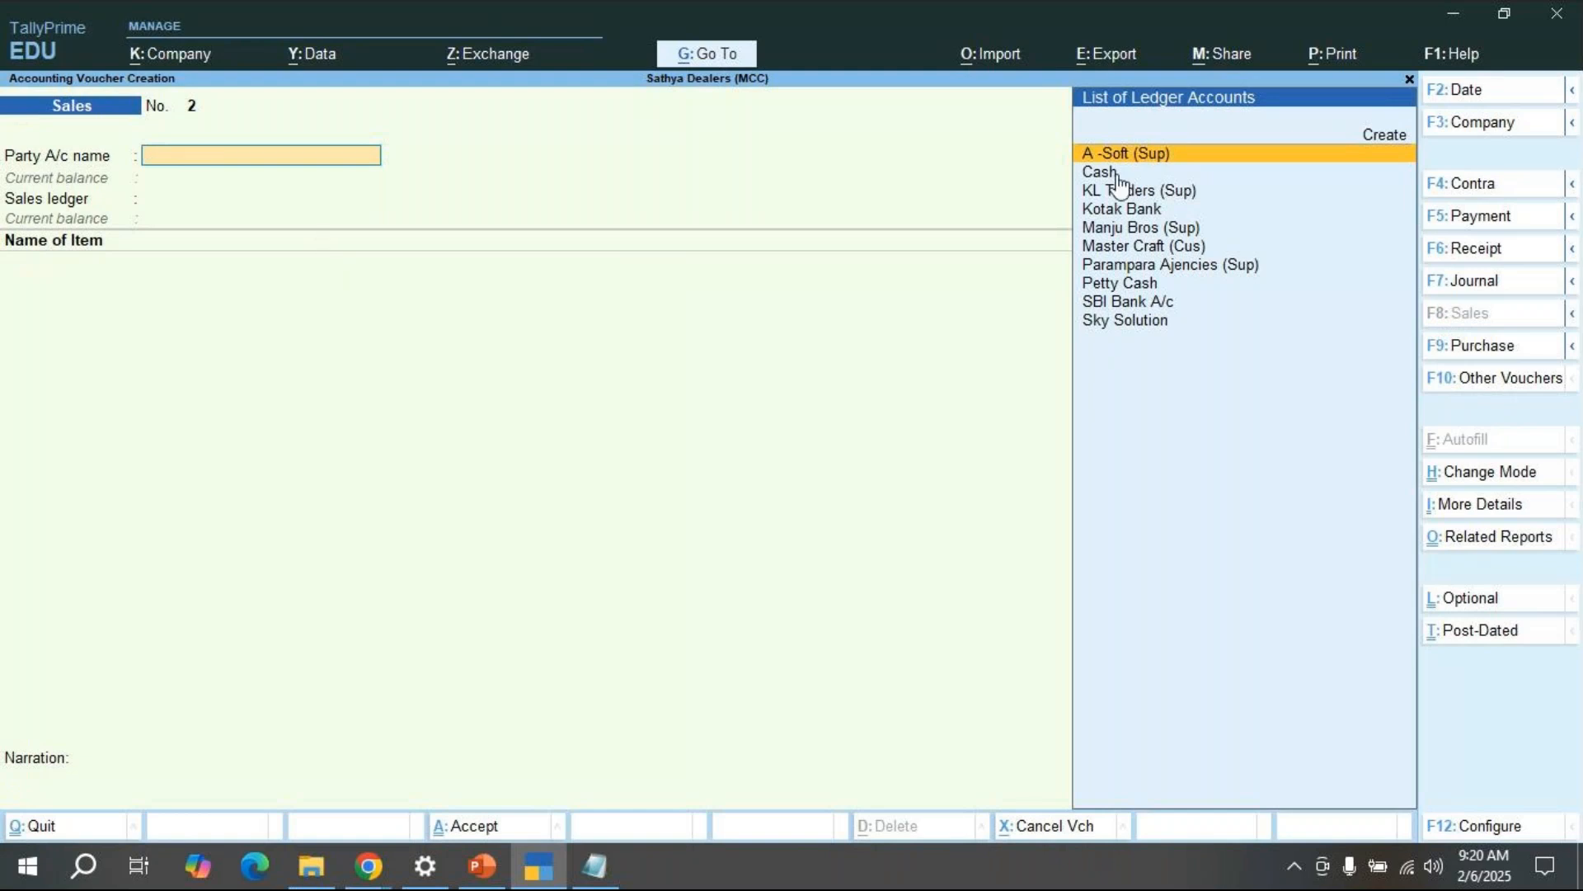
{"action": "left_click", "coordinate": [1456, 96]}
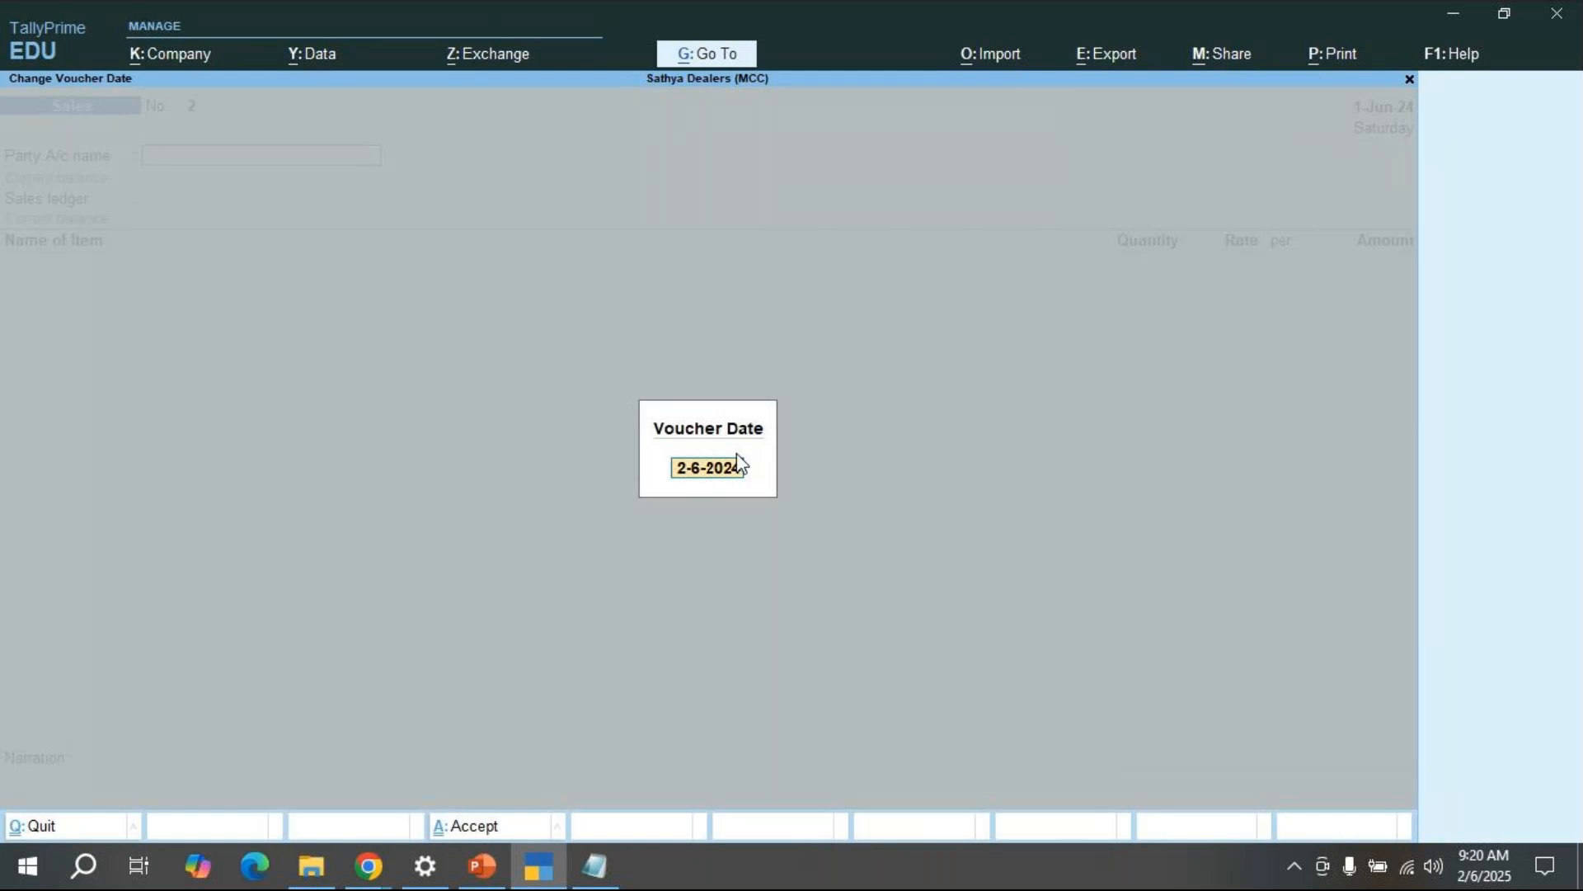
{"action": "key", "text": "Return"}
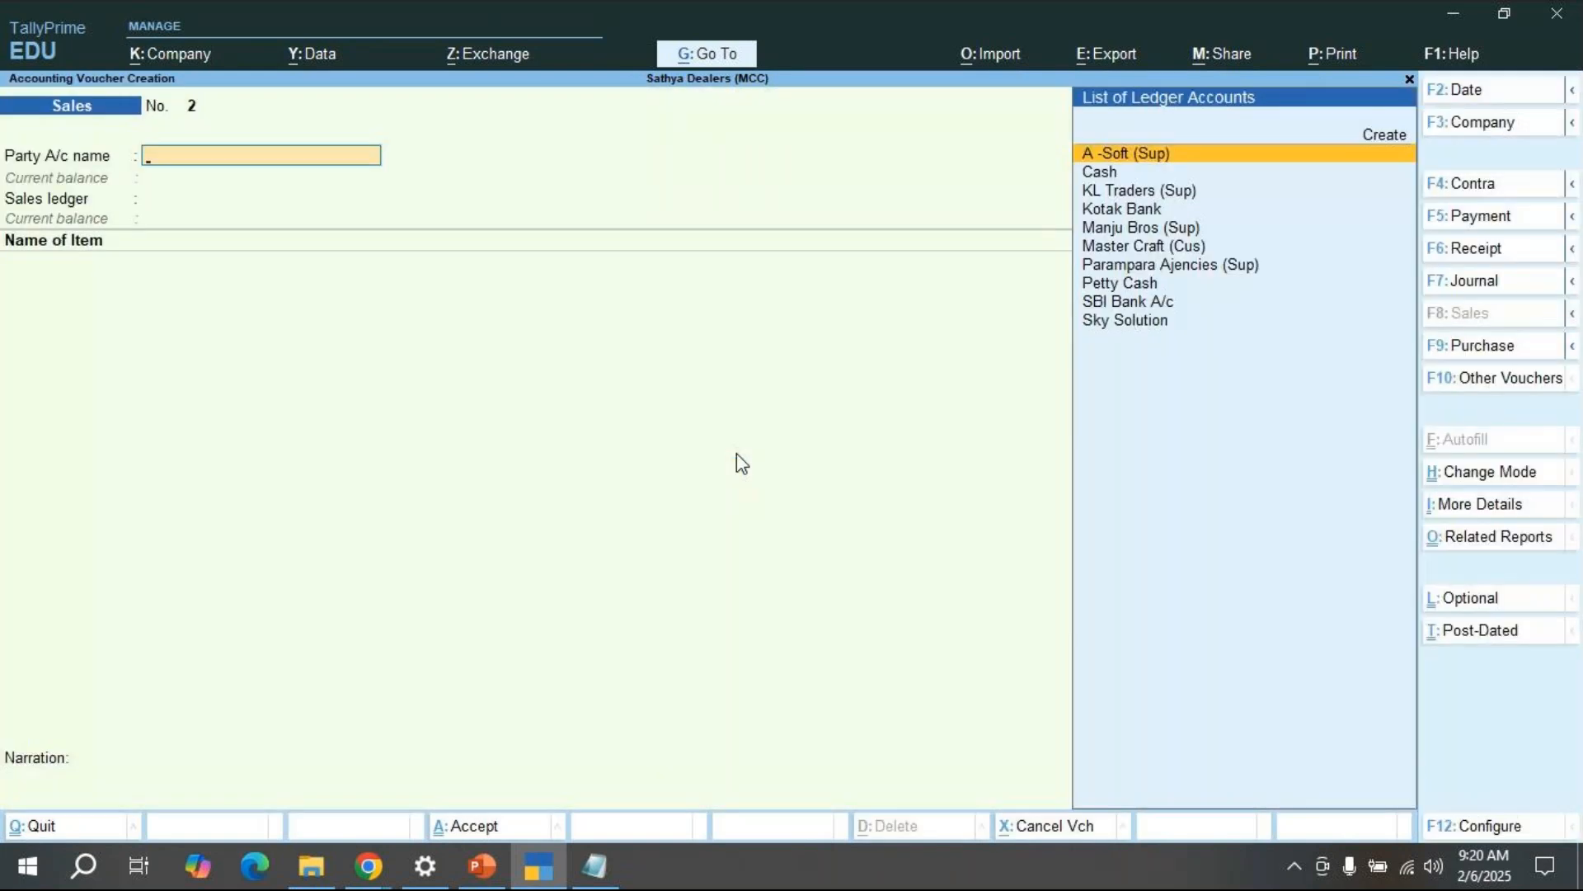
Step: Look through the list of ledger accounts for the Sales voucher's party
{"action": "key", "text": "Down"}
{"action": "key", "text": "Down"}
{"action": "key", "text": "Down"}
{"action": "key", "text": "Down"}
{"action": "key", "text": "Down"}
{"action": "key", "text": "Down"}
{"action": "key", "text": "Down"}
{"action": "key", "text": "Down"}
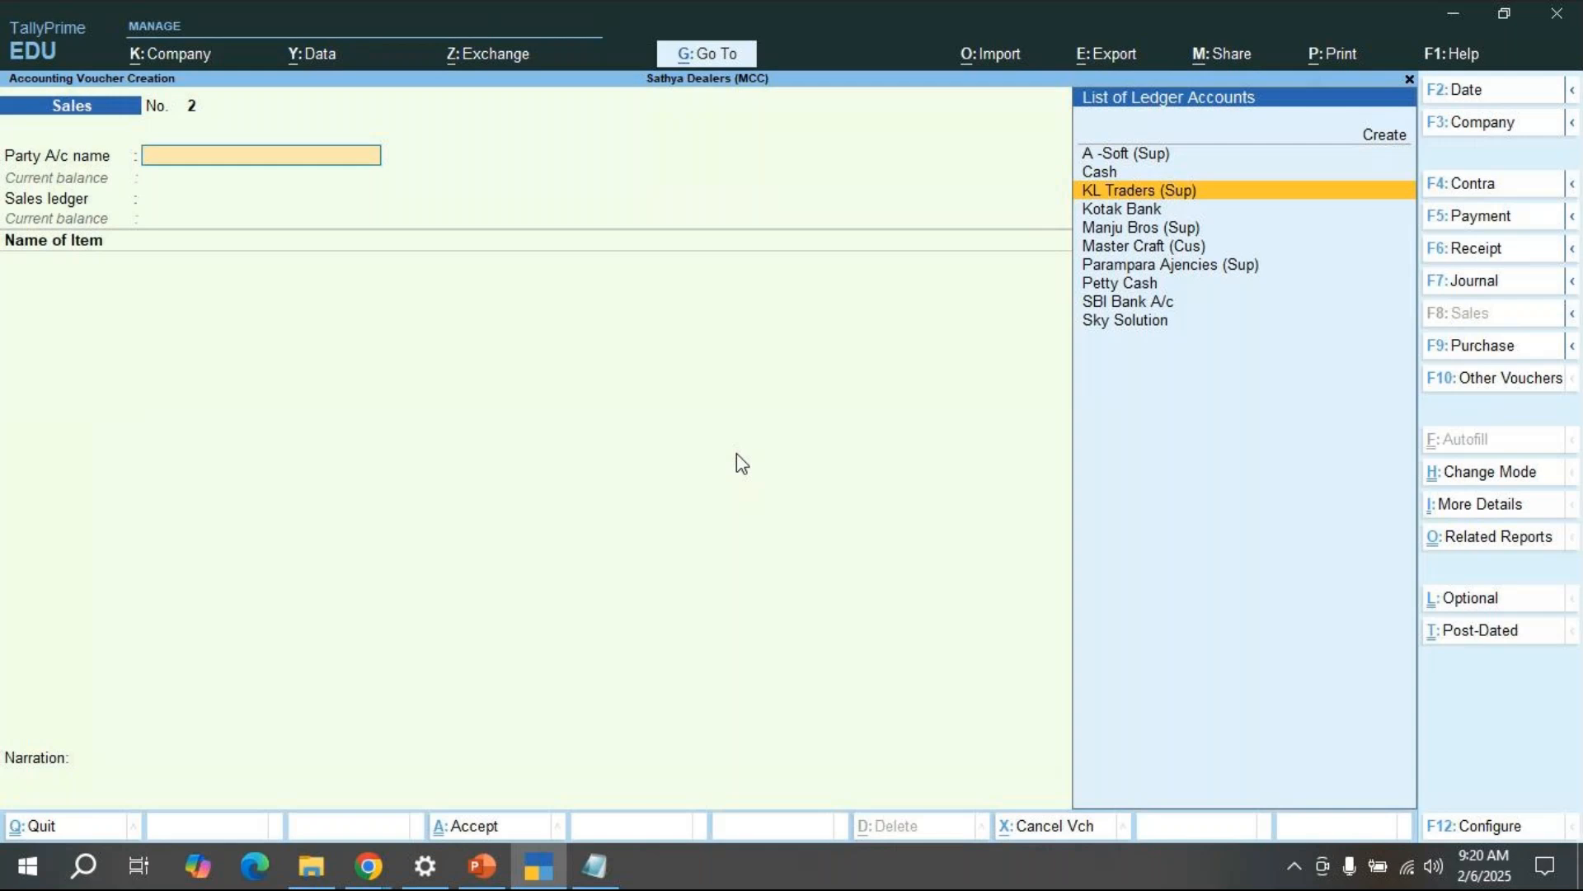
{"action": "key", "text": "Up"}
{"action": "key", "text": "Up"}
{"action": "key", "text": "Up"}
{"action": "key", "text": "Up"}
{"action": "key", "text": "Up"}
{"action": "key", "text": "Up"}
{"action": "key", "text": "Up"}
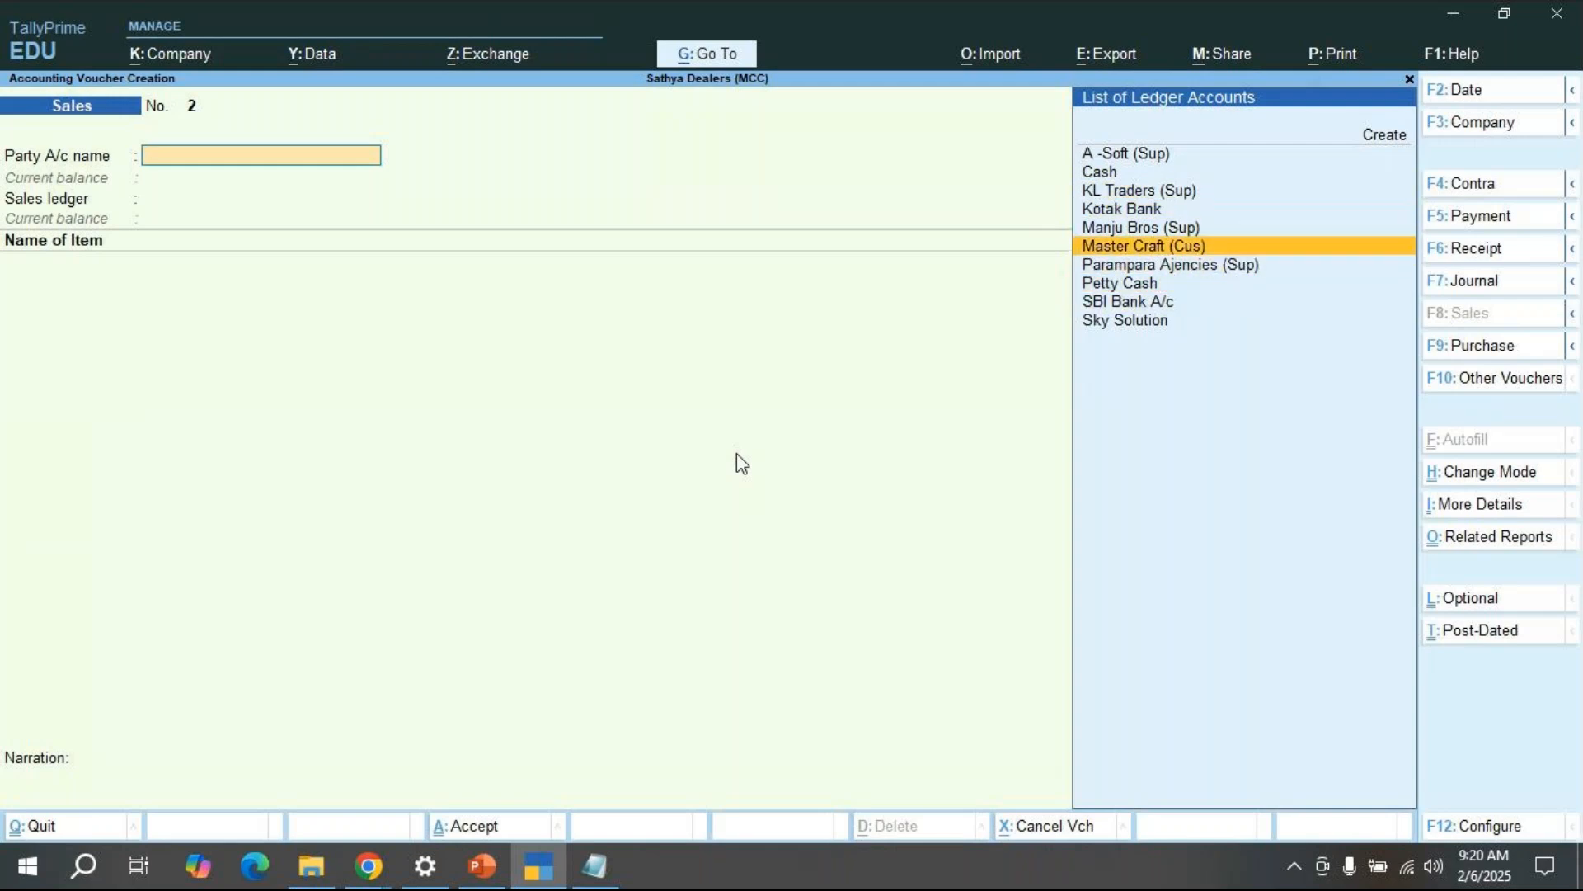
{"action": "key", "text": "Down"}
{"action": "key", "text": "Down"}
{"action": "key", "text": "Down"}
{"action": "key", "text": "Down"}
{"action": "key", "text": "Down"}
{"action": "key", "text": "Up"}
{"action": "key", "text": "Up"}
{"action": "key", "text": "Up"}
{"action": "key", "text": "Up"}
{"action": "key", "text": "Up"}
{"action": "key", "text": "Up"}
{"action": "key", "text": "Up"}
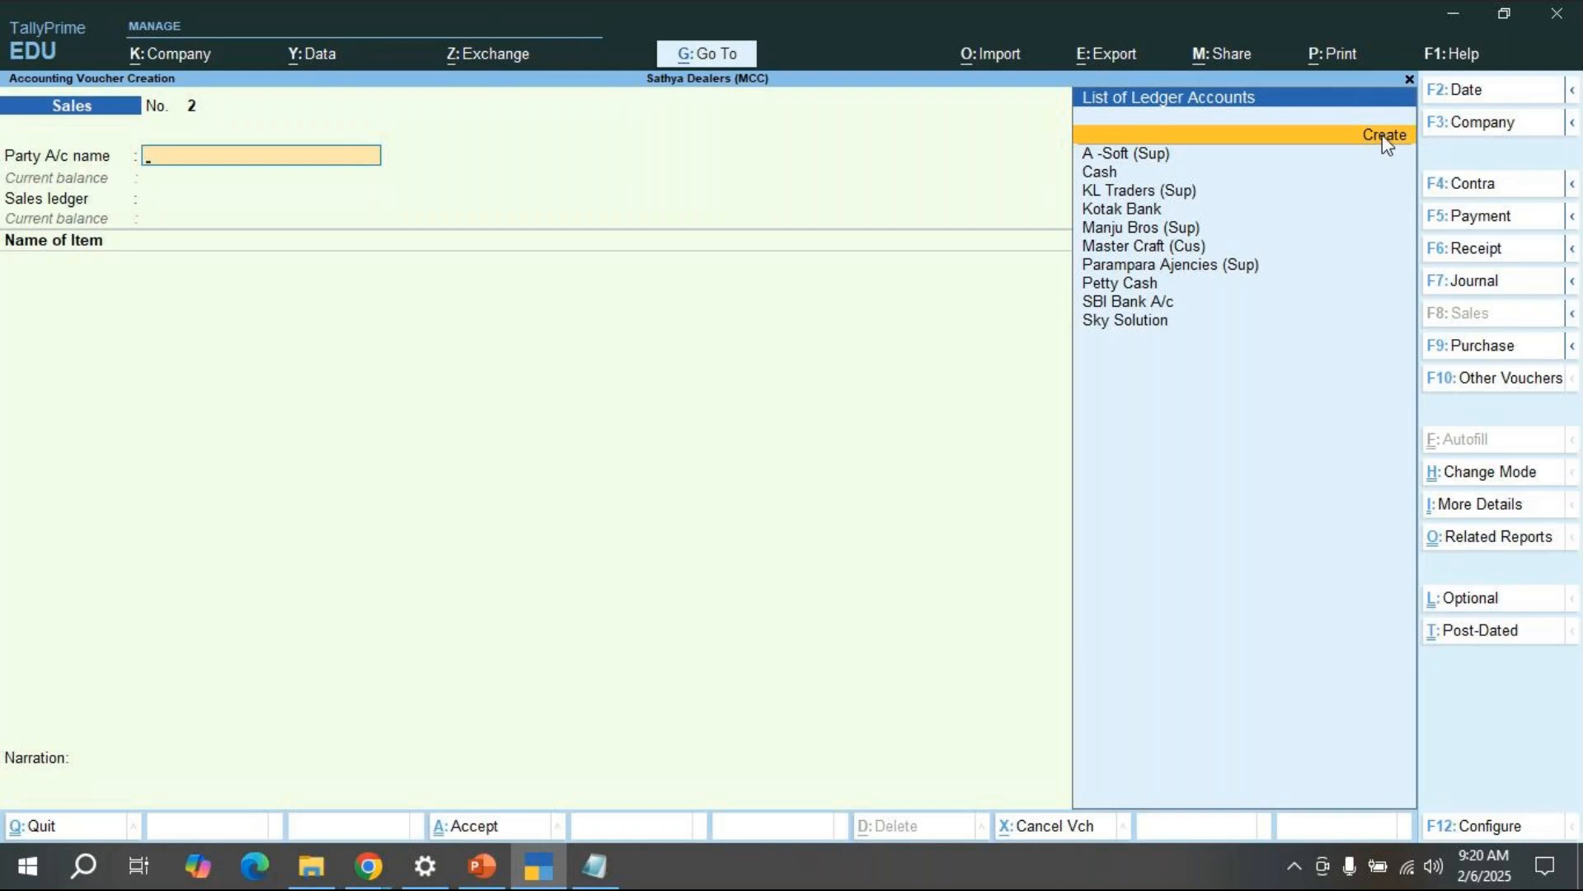
Step: Start creating a new ledger from the party account and name it Subhash Pvt Ltd (Cus)
{"action": "key", "text": "alt+c"}
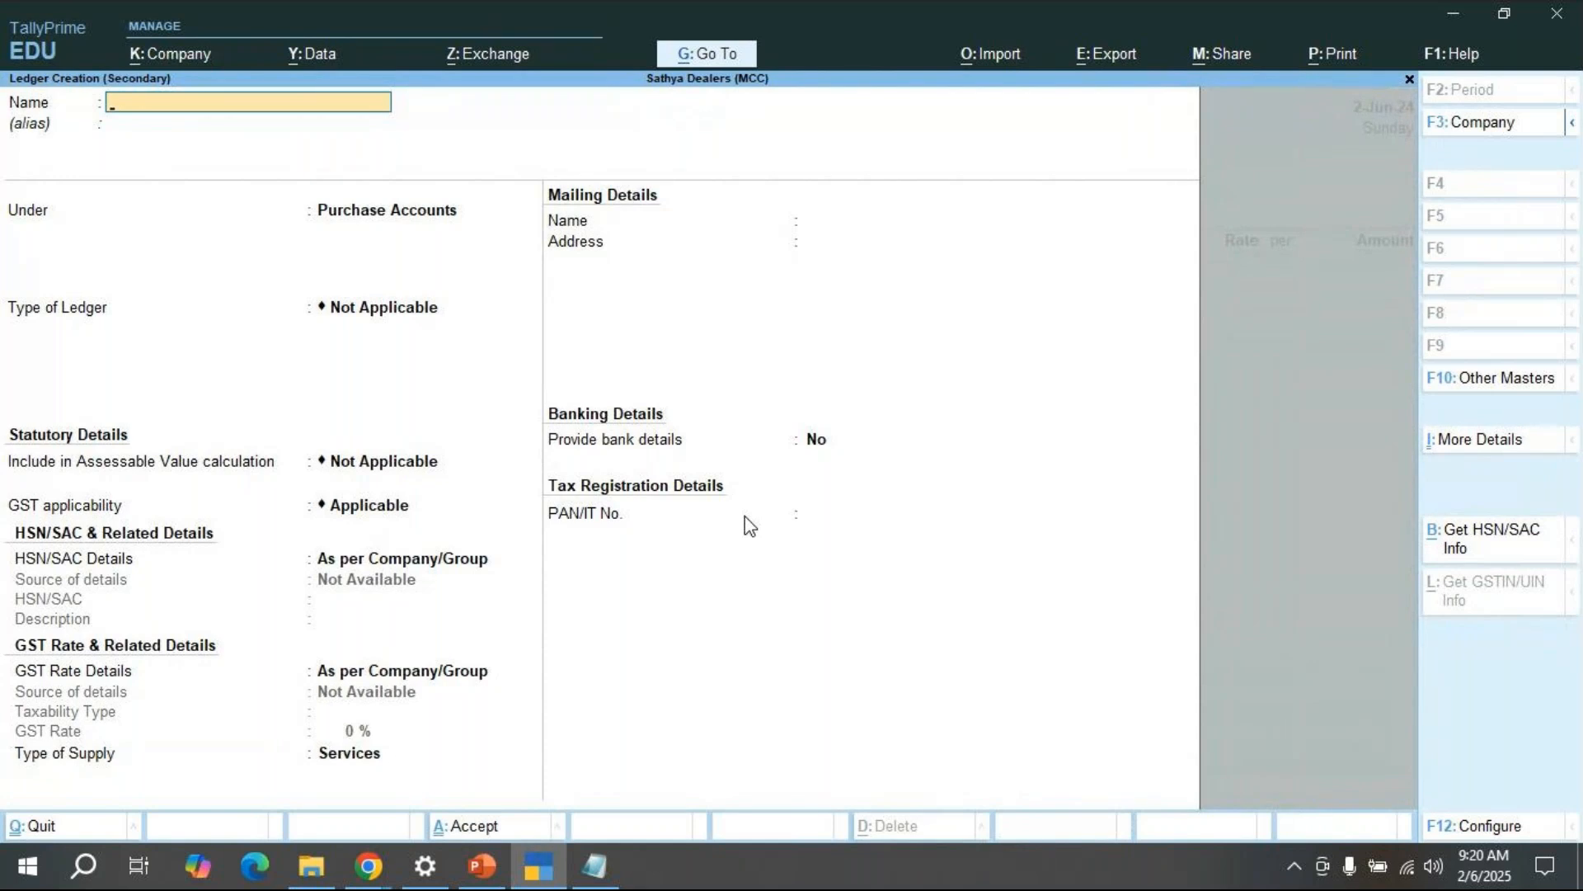
{"action": "type", "text": "Subhash Pvt Ltd (Cus)"}
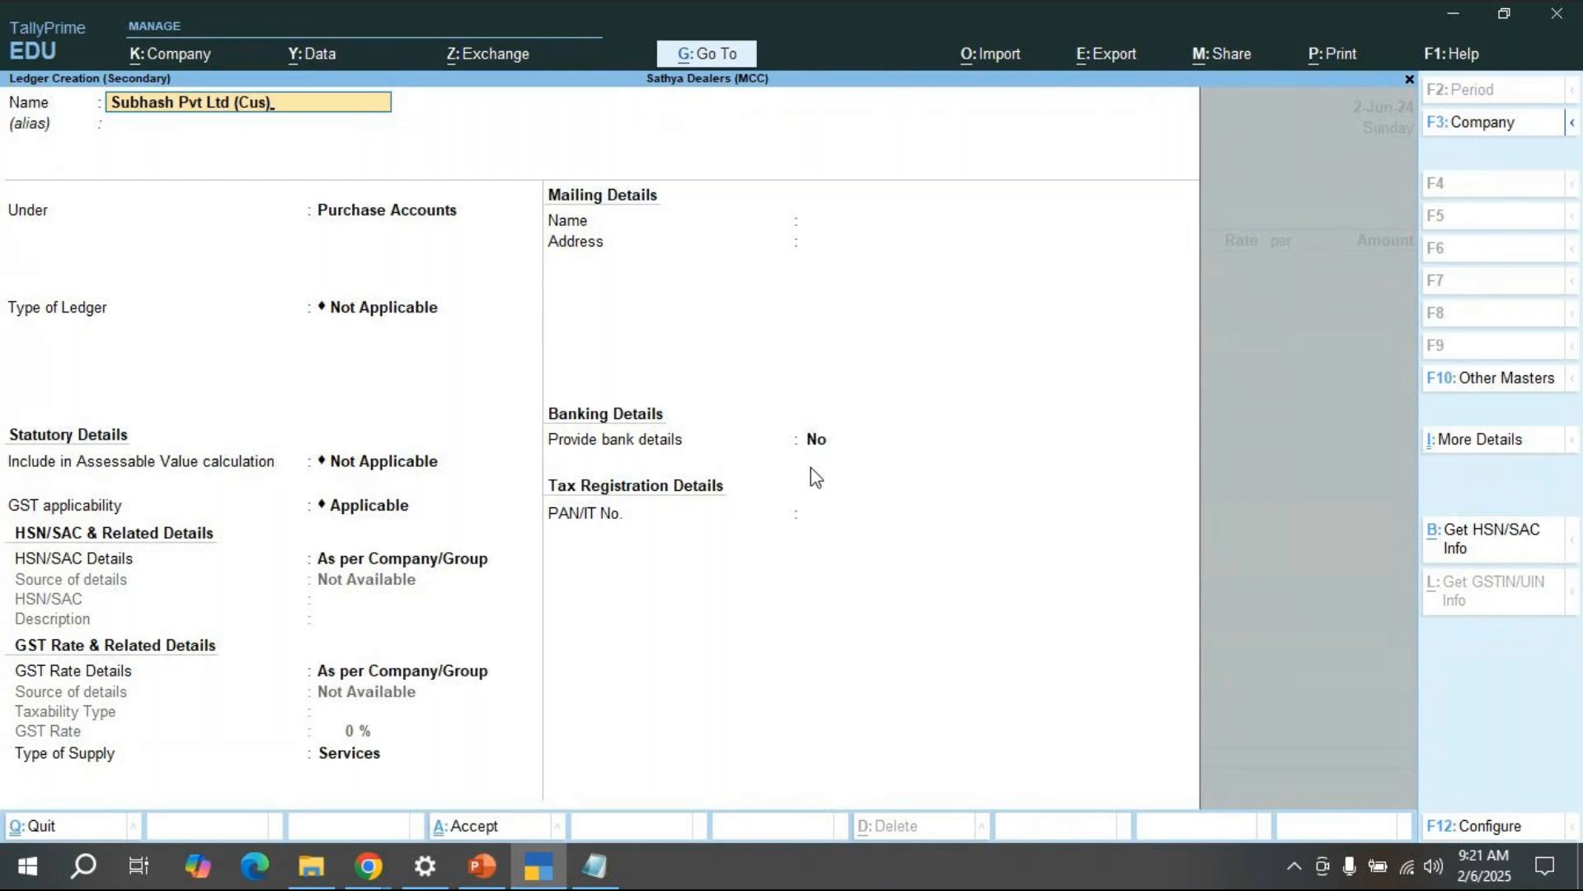
Step: Switch to the GoTo Meeting window and send the chat messages "am i audible?" and "ok" to everyone
{"action": "left_click", "coordinate": [356, 879]}
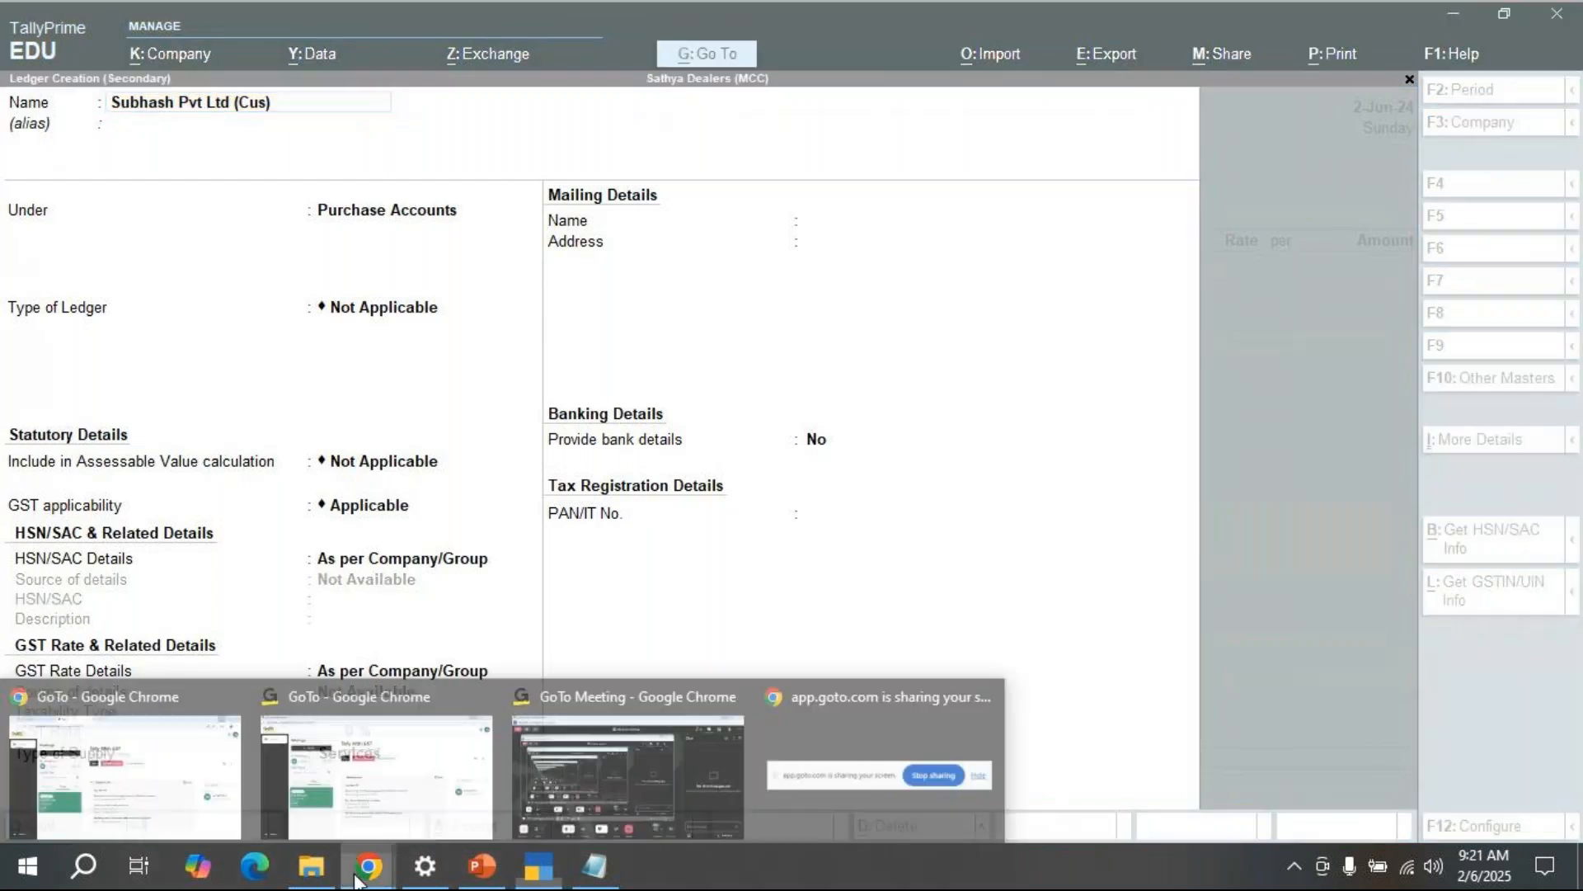
{"action": "left_click", "coordinate": [701, 804]}
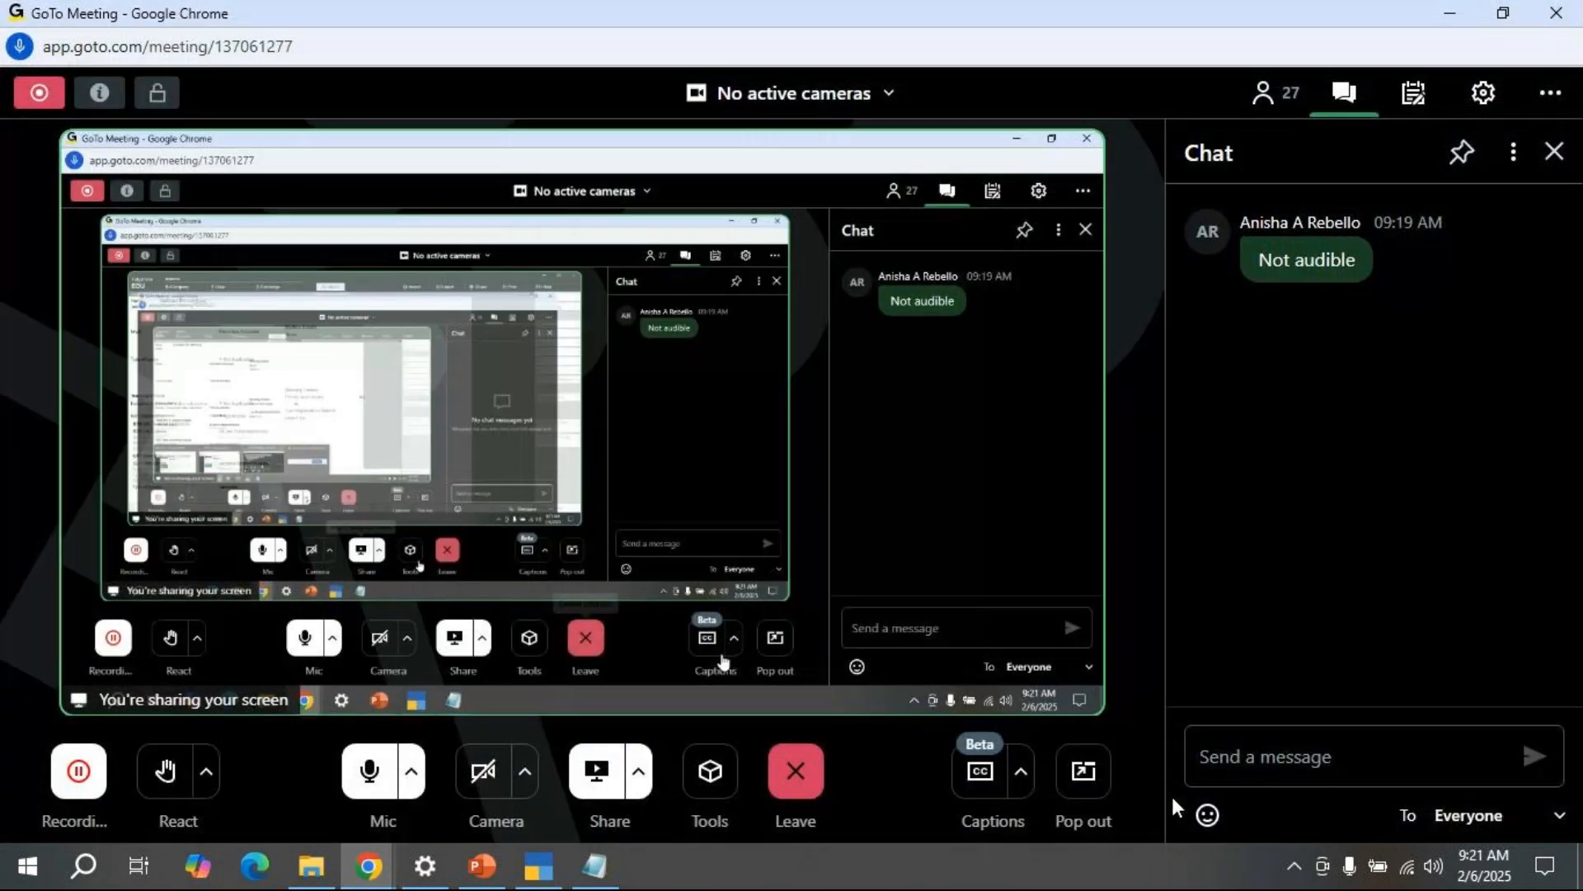
{"action": "left_click", "coordinate": [1265, 753]}
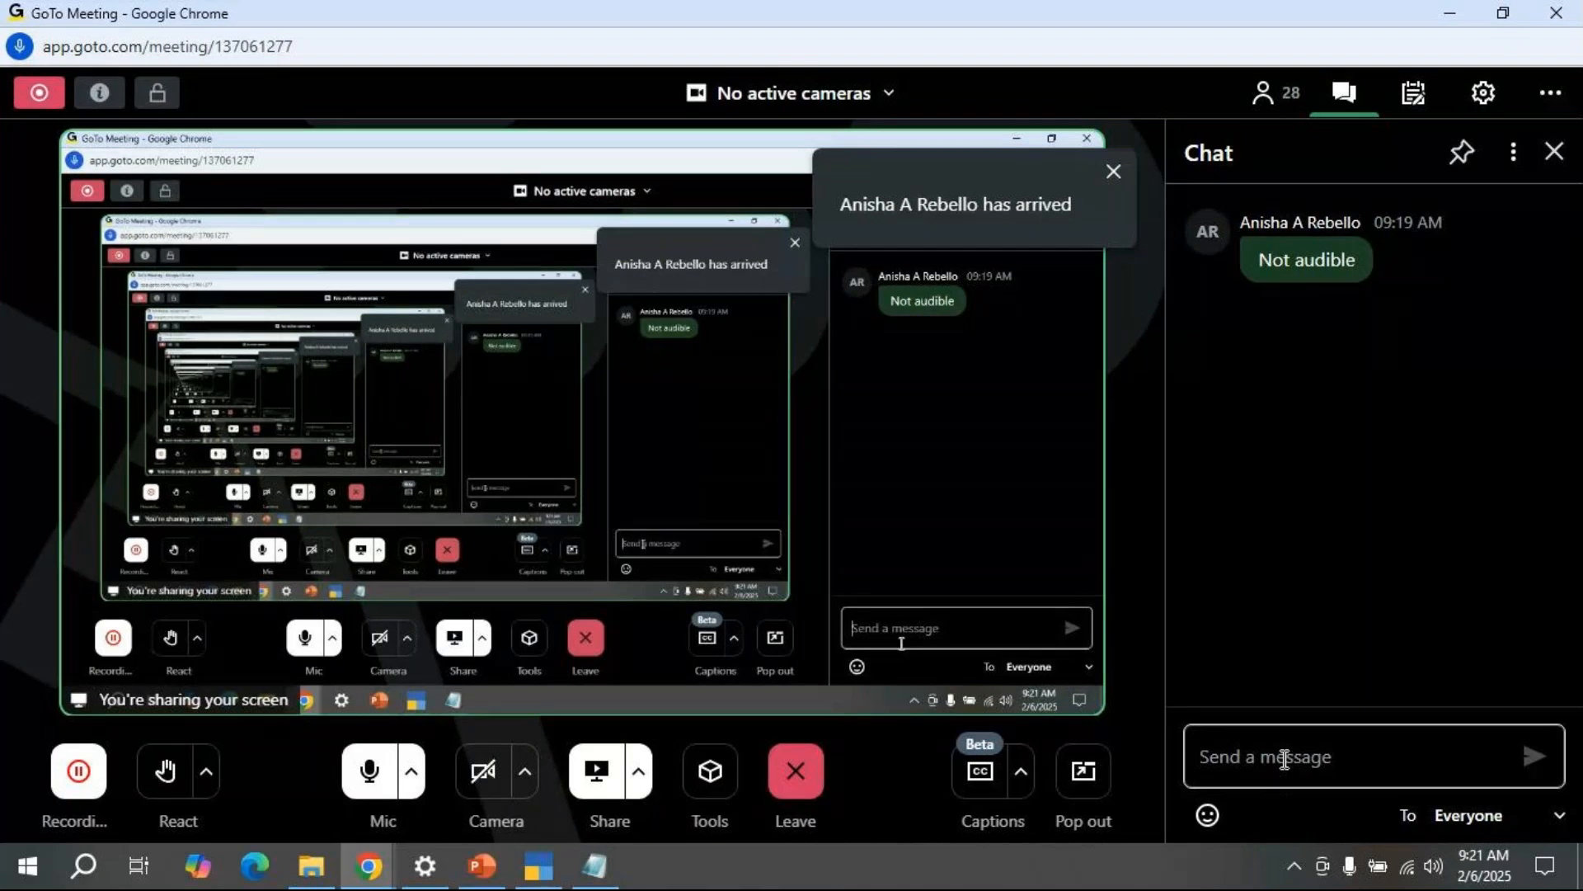
{"action": "type", "text": "am i au"}
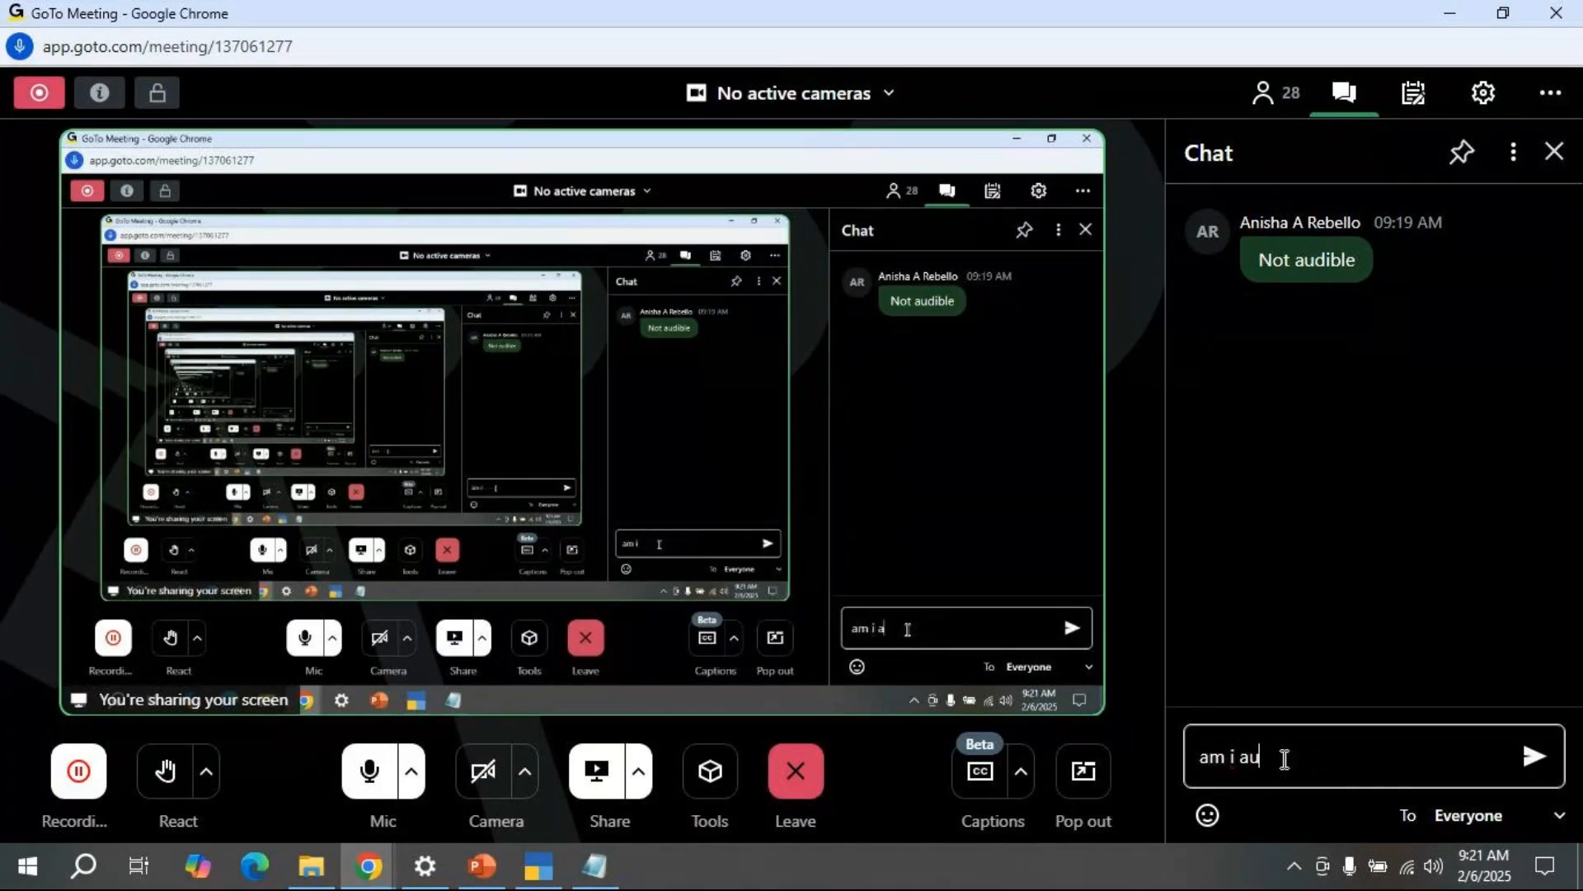
{"action": "type", "text": "dible?"}
{"action": "key", "text": "Return"}
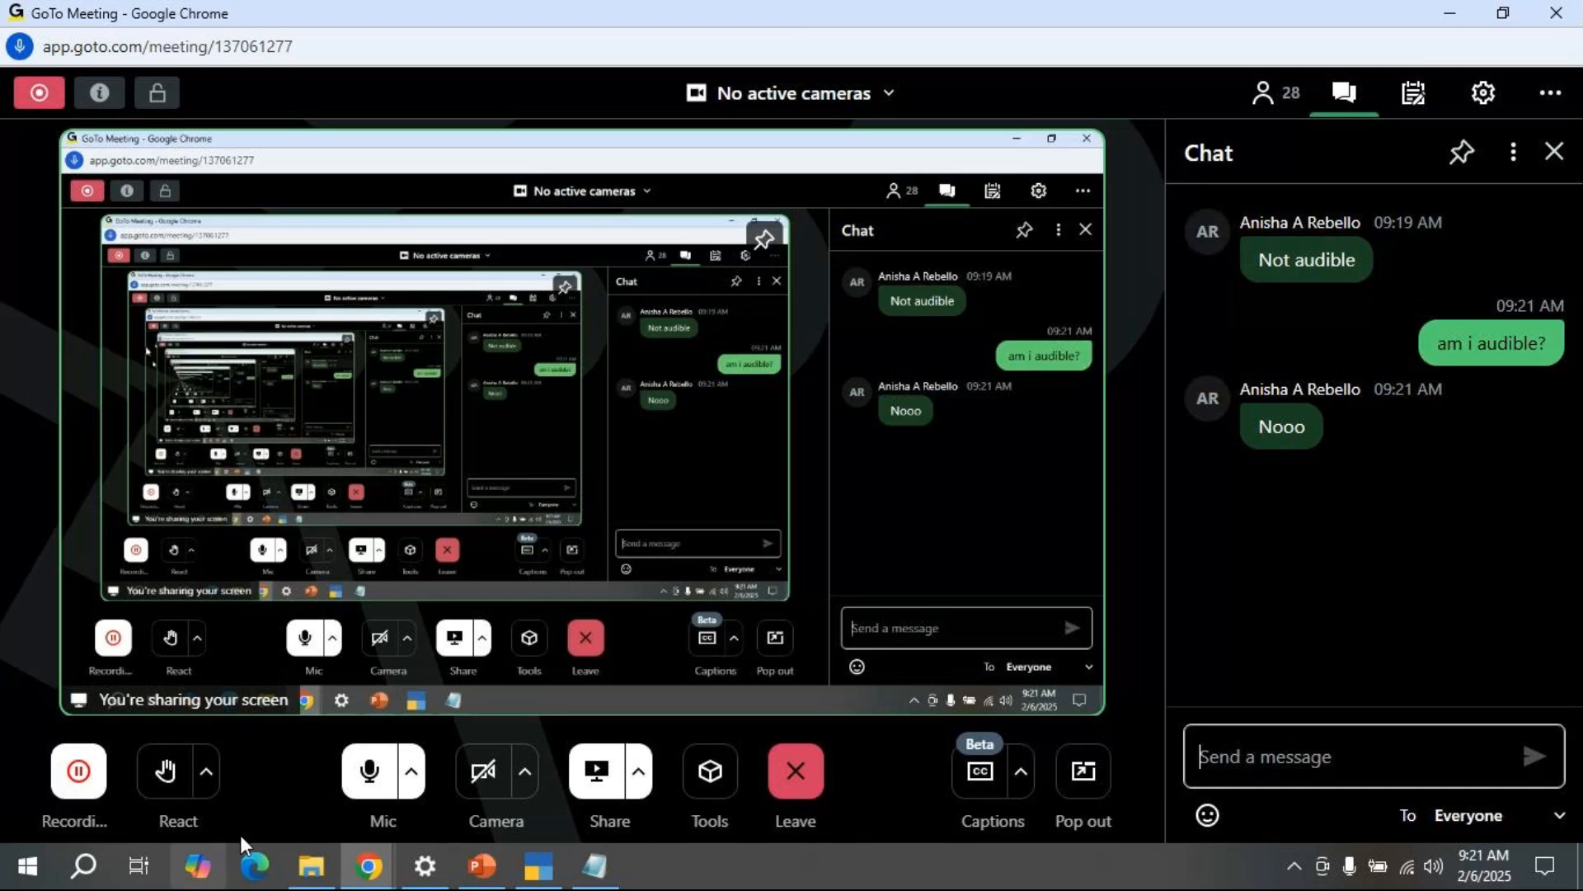
{"action": "type", "text": "ok"}
{"action": "key", "text": "Return"}
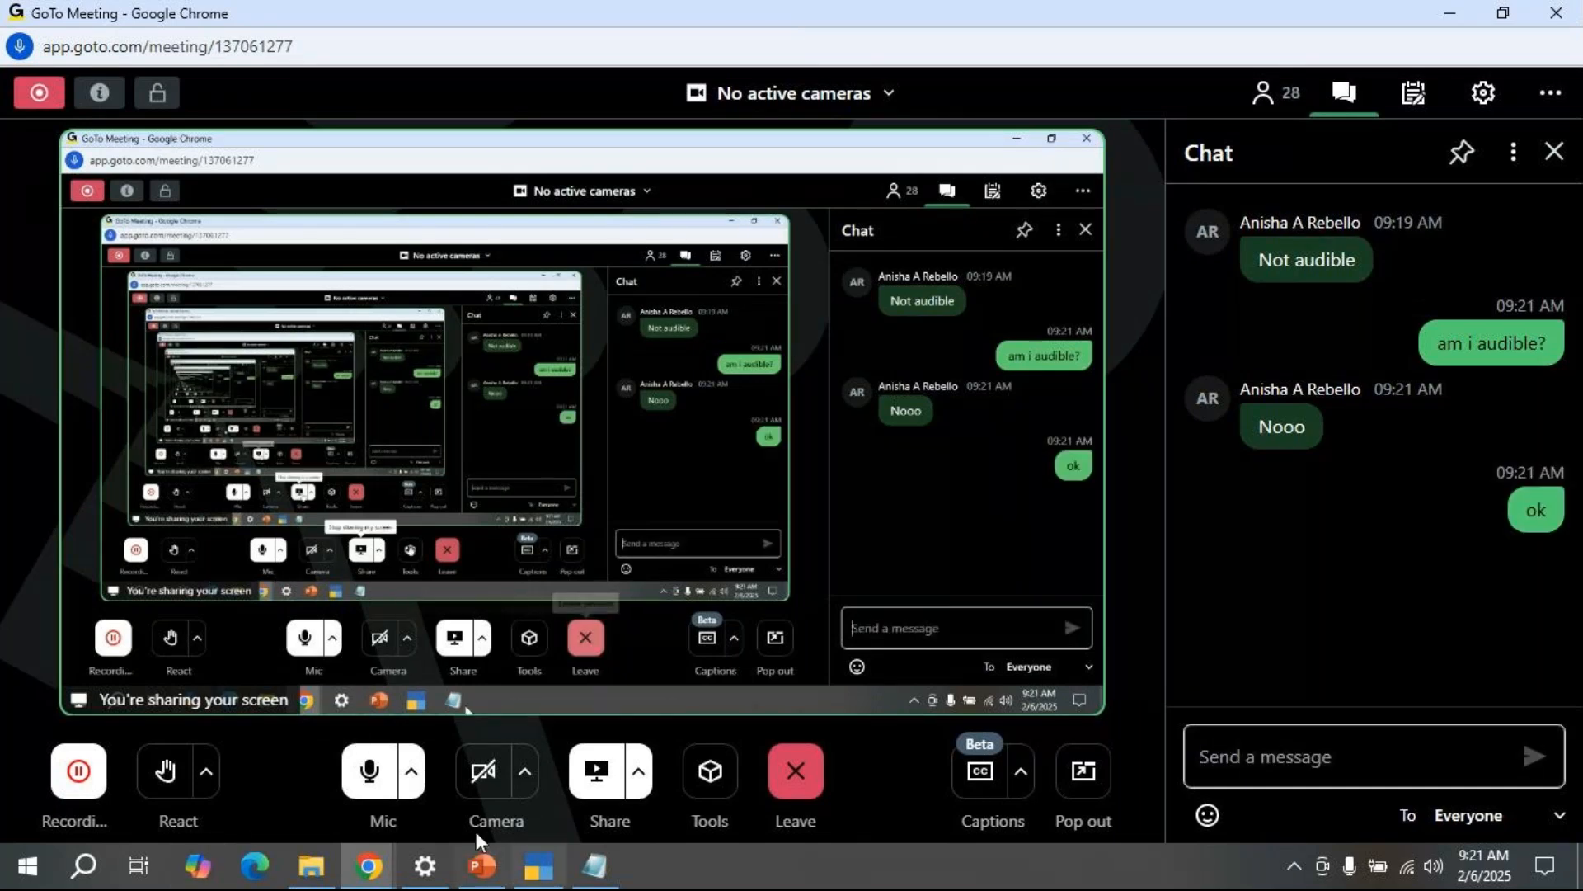